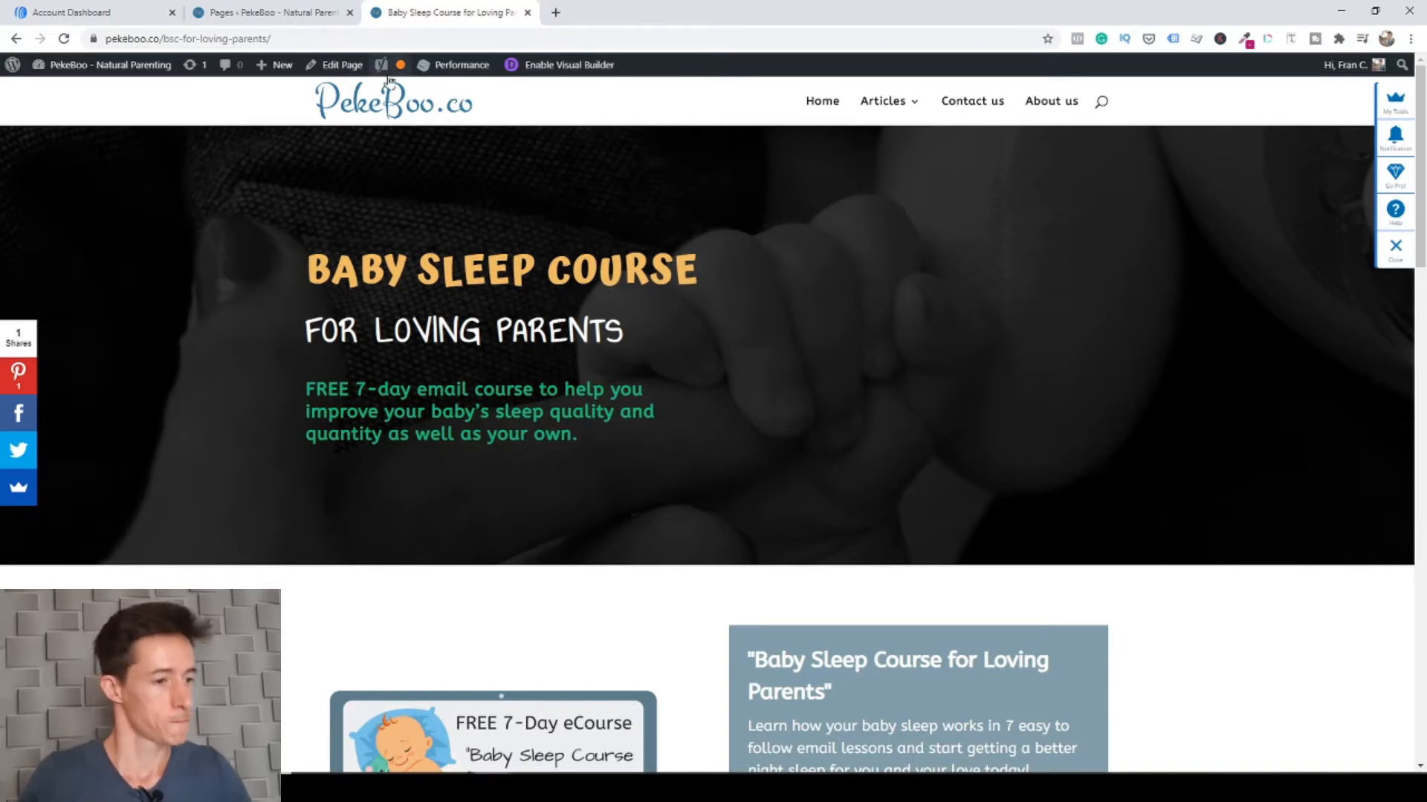
Switch to the AWeber account and start creating a new landing page
{"action": "left_click", "coordinate": [75, 9]}
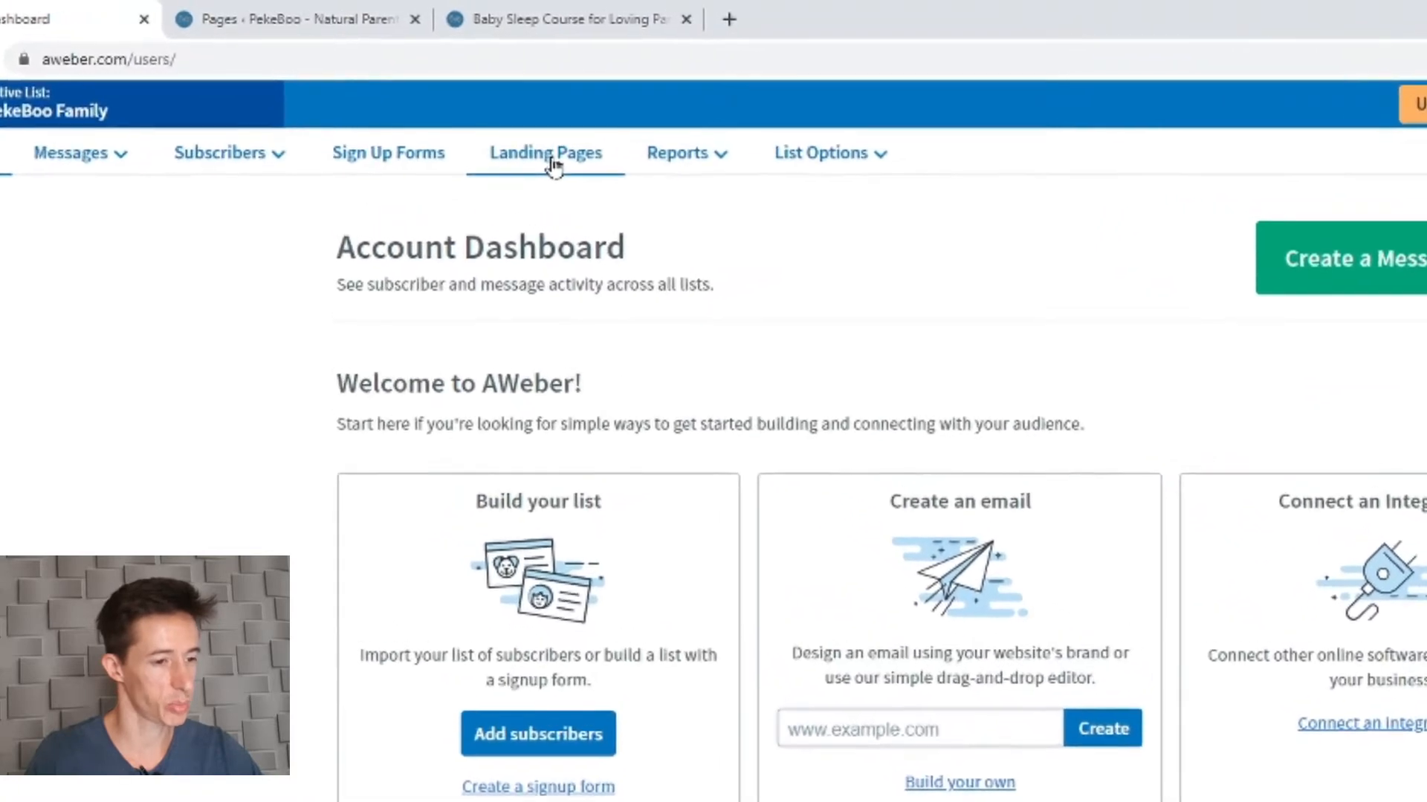
{"action": "left_click", "coordinate": [500, 131]}
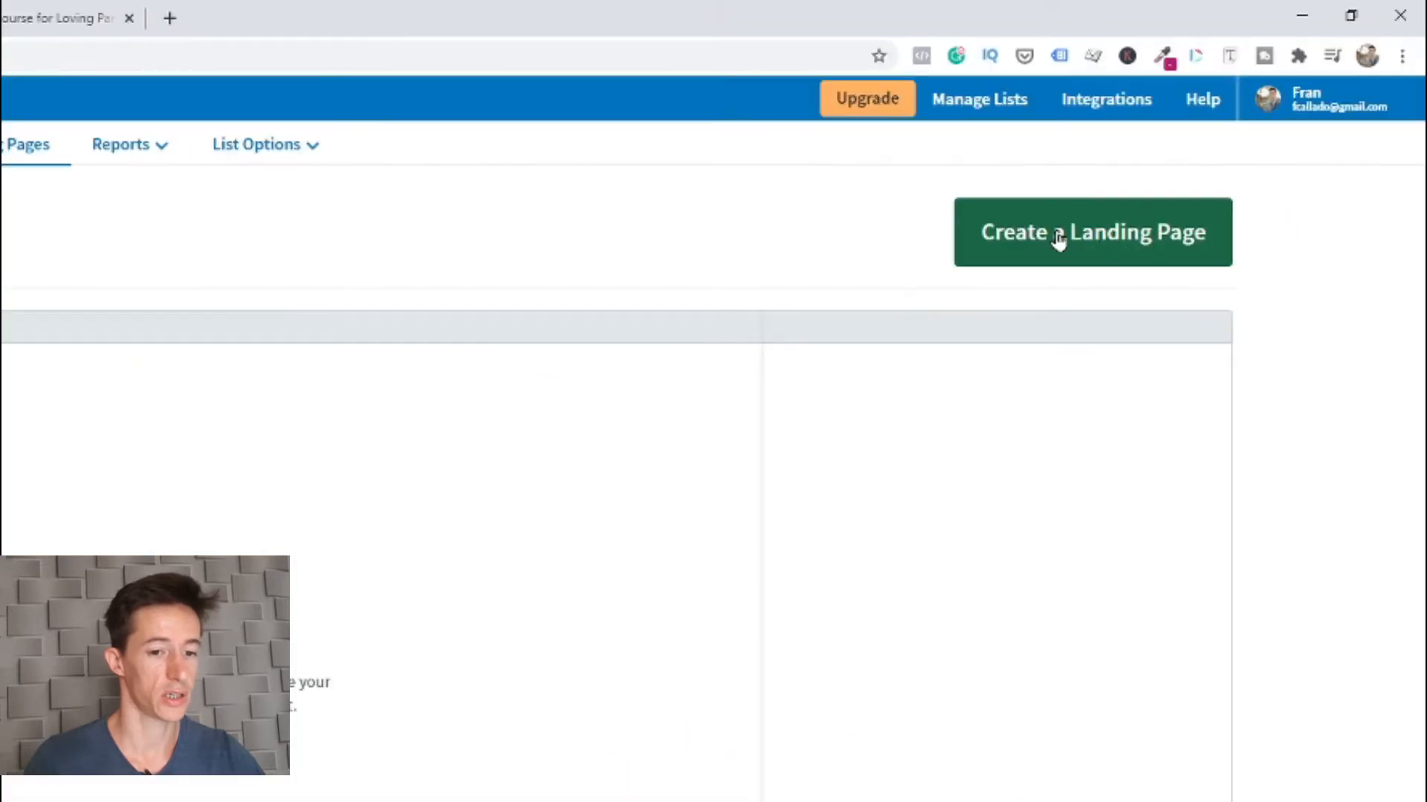
{"action": "left_click", "coordinate": [1058, 239]}
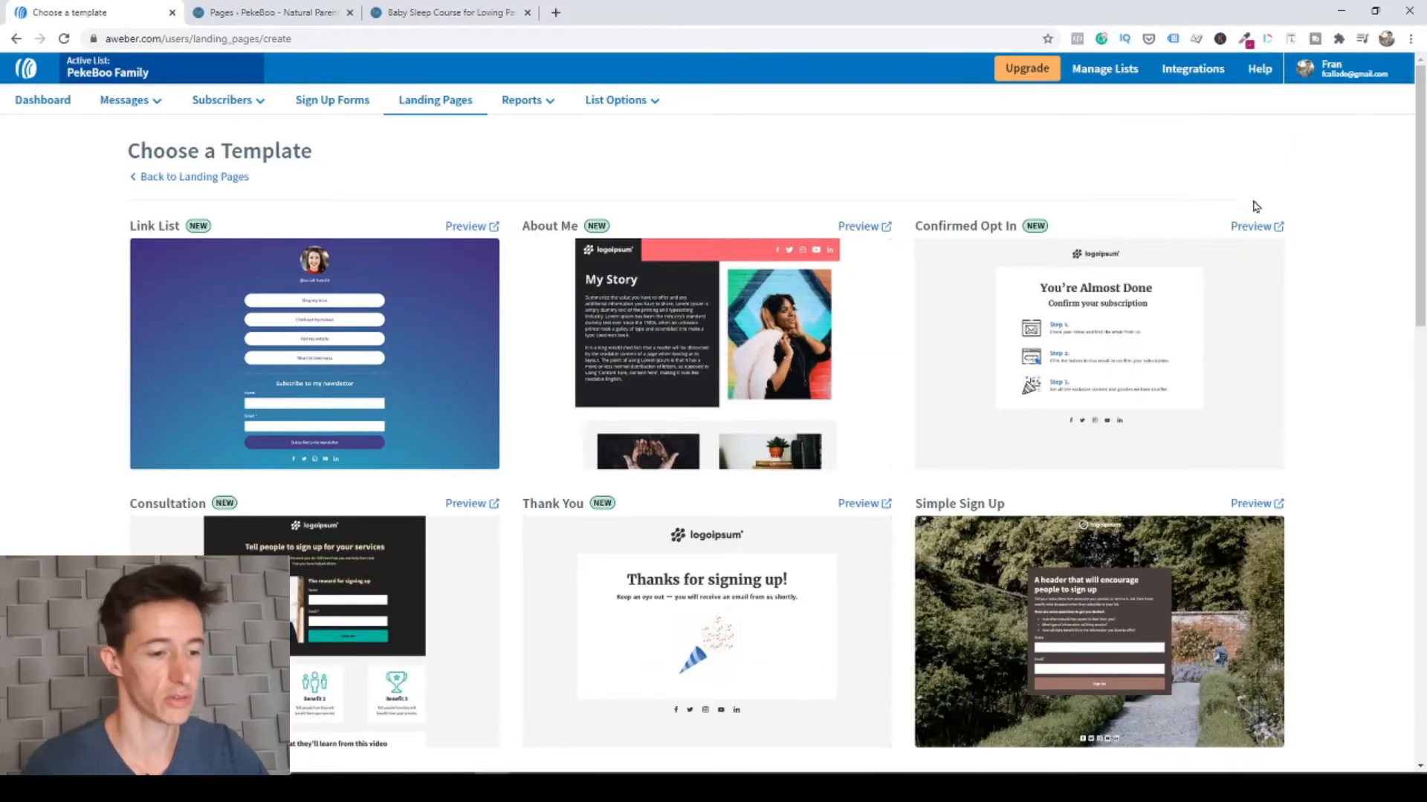
Browse the landing page templates and choose the Simple Sign Up template
{"action": "scroll", "coordinate": [1197, 233], "scroll_direction": "down", "scroll_amount": 1}
{"action": "scroll", "coordinate": [1104, 214], "scroll_direction": "up", "scroll_amount": 1}
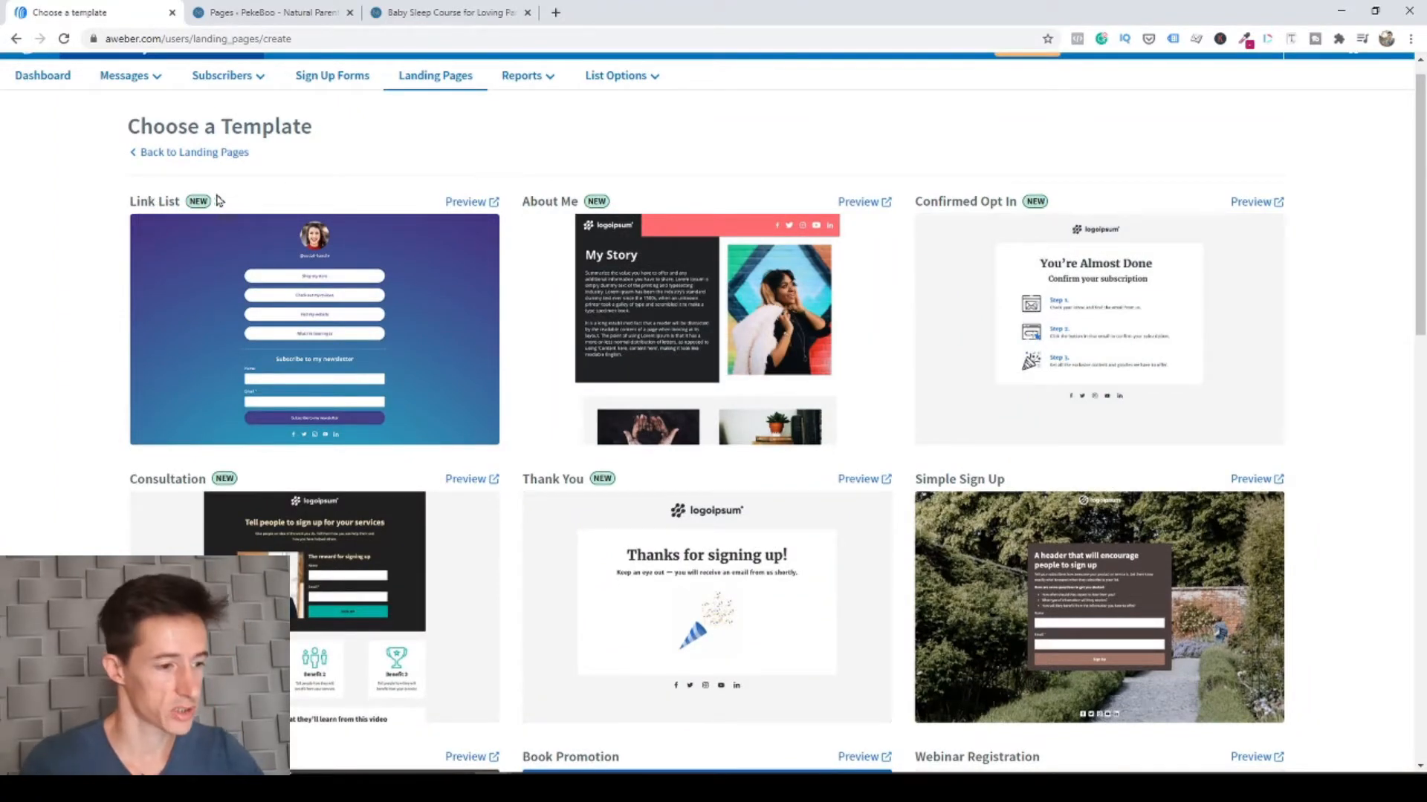
{"action": "scroll", "coordinate": [1085, 196], "scroll_direction": "down", "scroll_amount": 2}
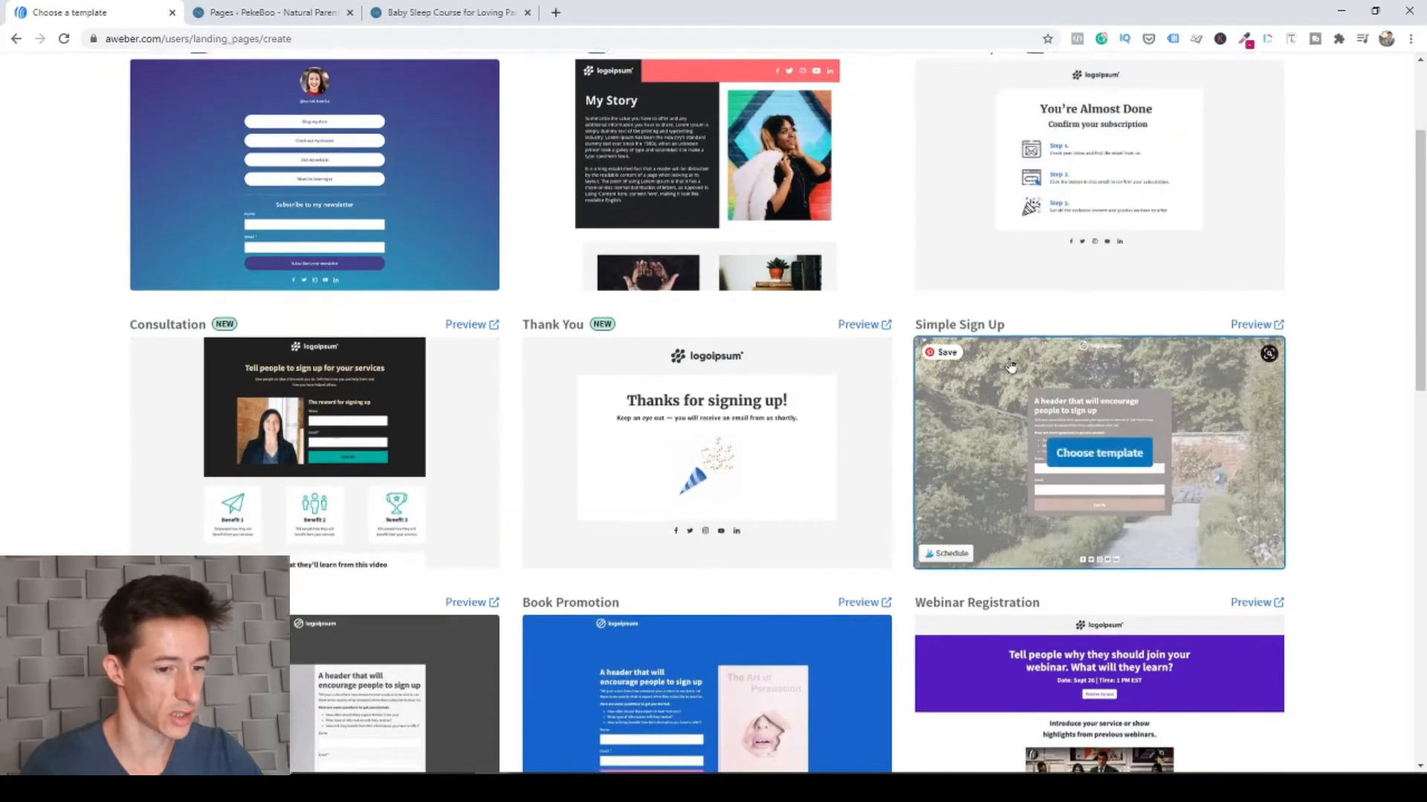
{"action": "scroll", "coordinate": [822, 382], "scroll_direction": "down", "scroll_amount": 6}
{"action": "scroll", "coordinate": [821, 381], "scroll_direction": "down", "scroll_amount": 3}
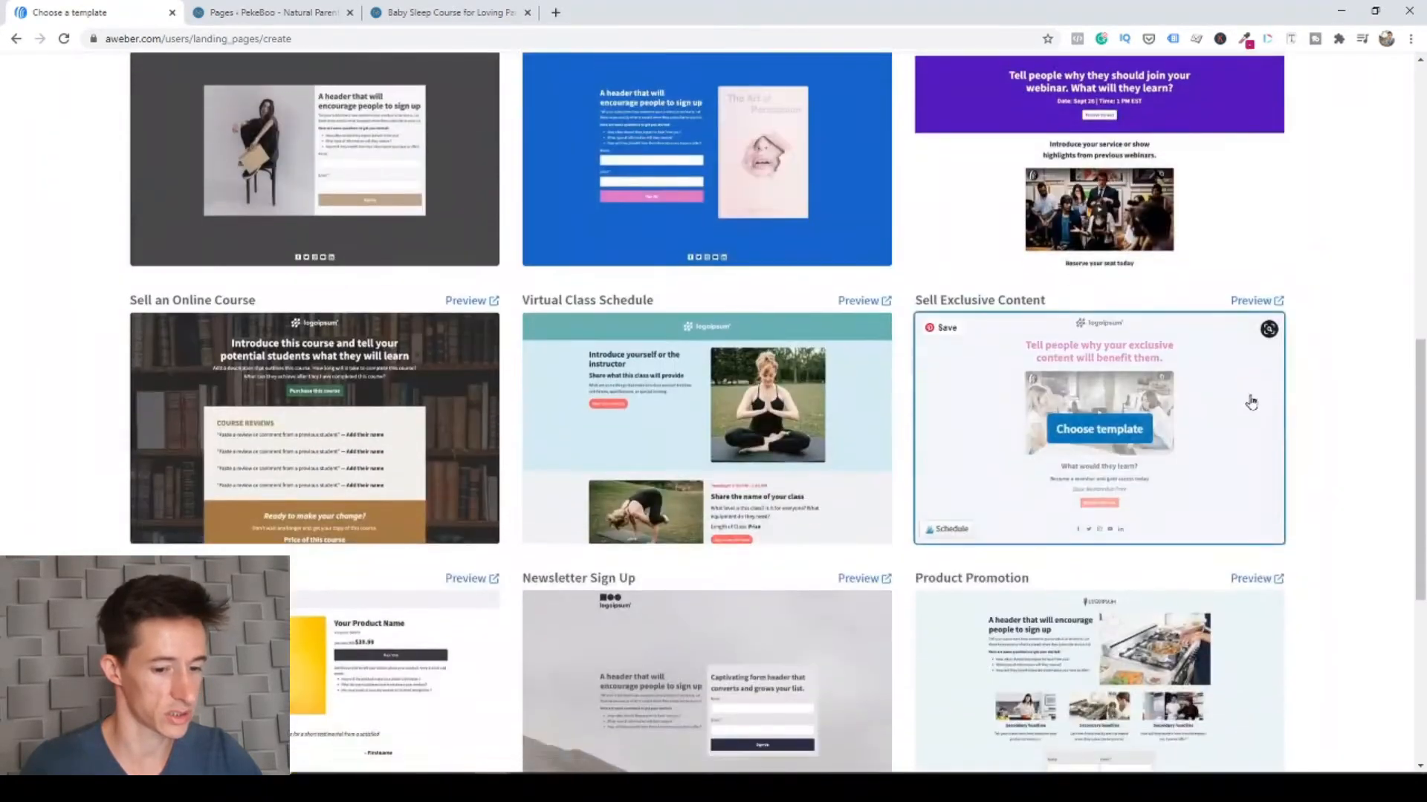
{"action": "left_click_drag", "start_coordinate": [1420, 496], "coordinate": [1420, 303]}
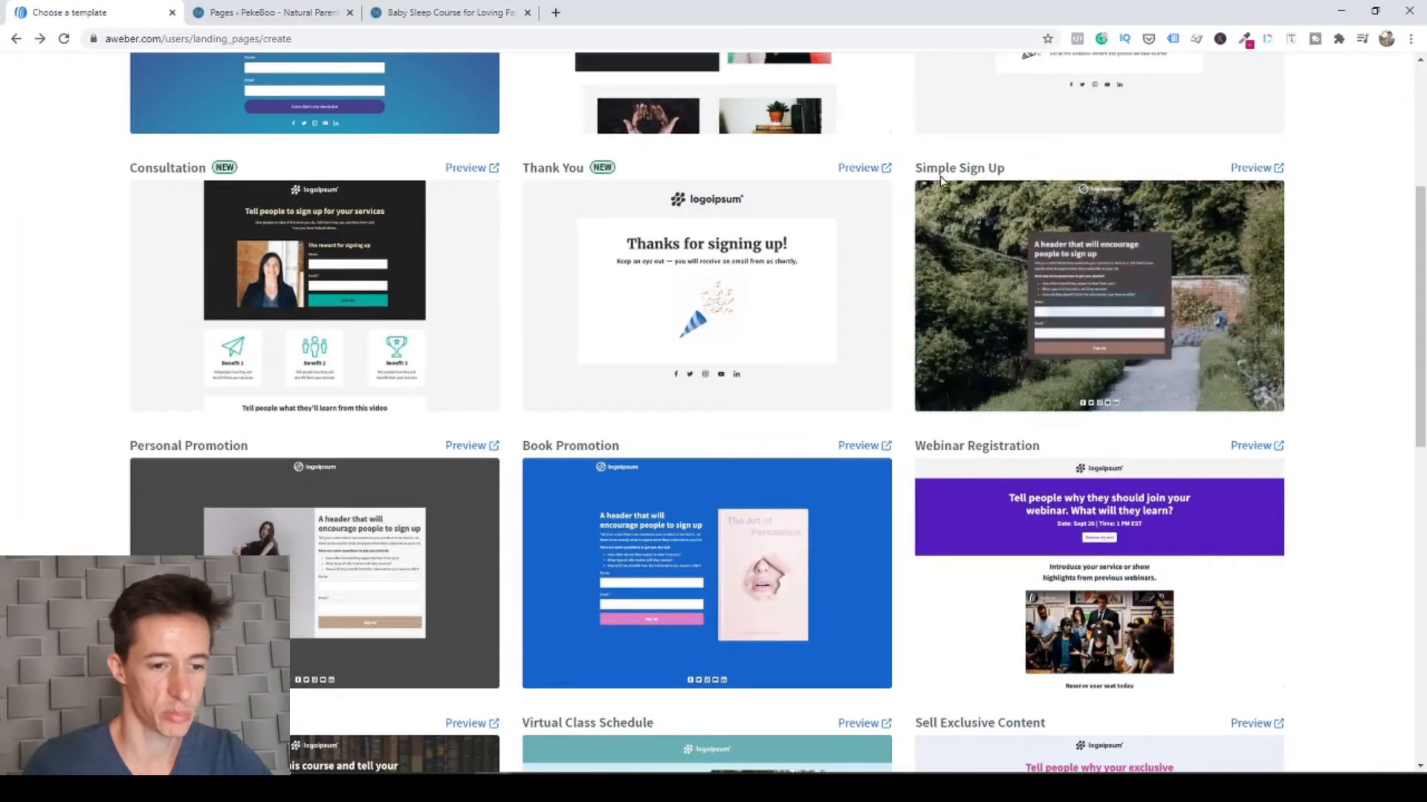
{"action": "left_click", "coordinate": [1087, 300]}
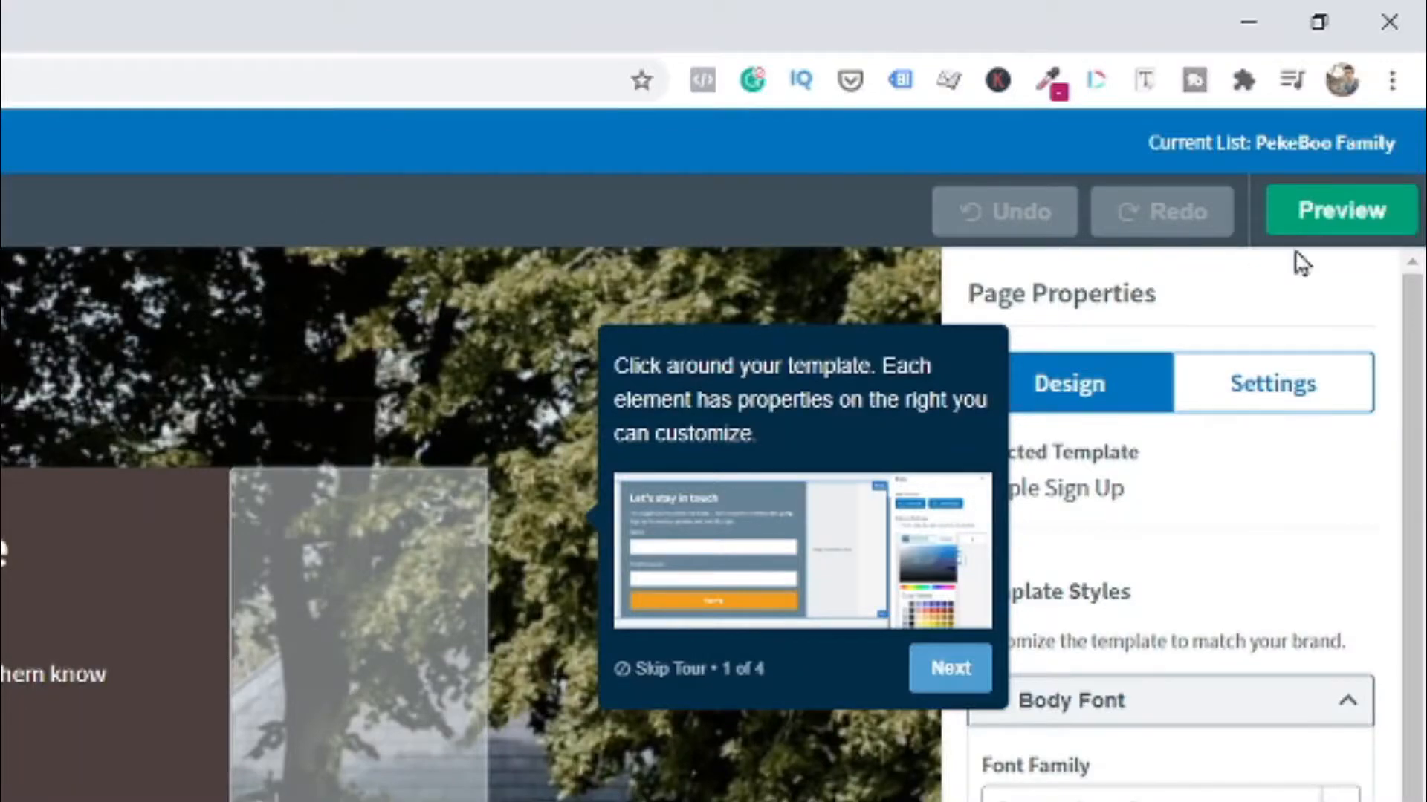
Preview the new landing page, return to editing, and go through the guided tour to its end
{"action": "left_click", "coordinate": [1361, 219]}
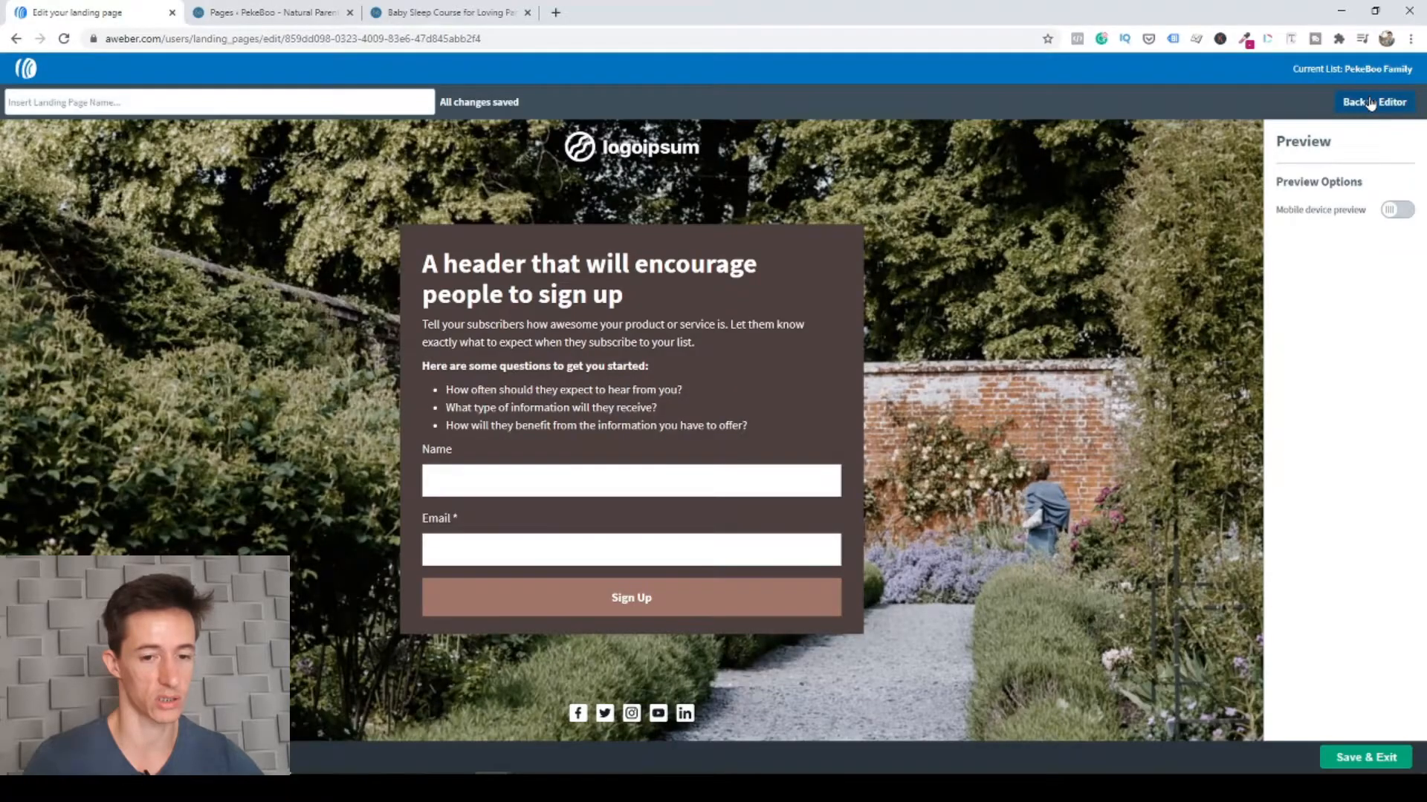
{"action": "left_click", "coordinate": [1370, 102]}
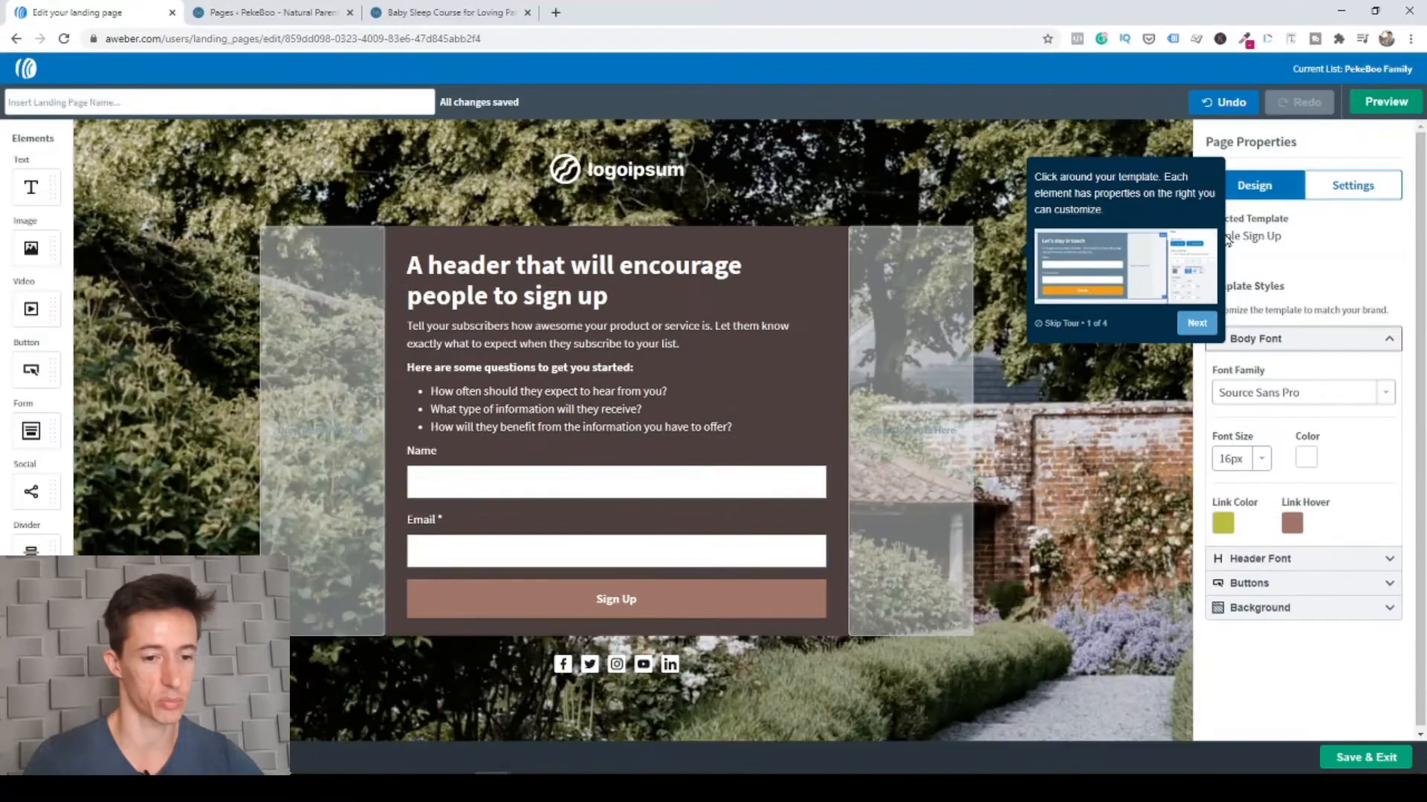
{"action": "left_click", "coordinate": [1193, 321]}
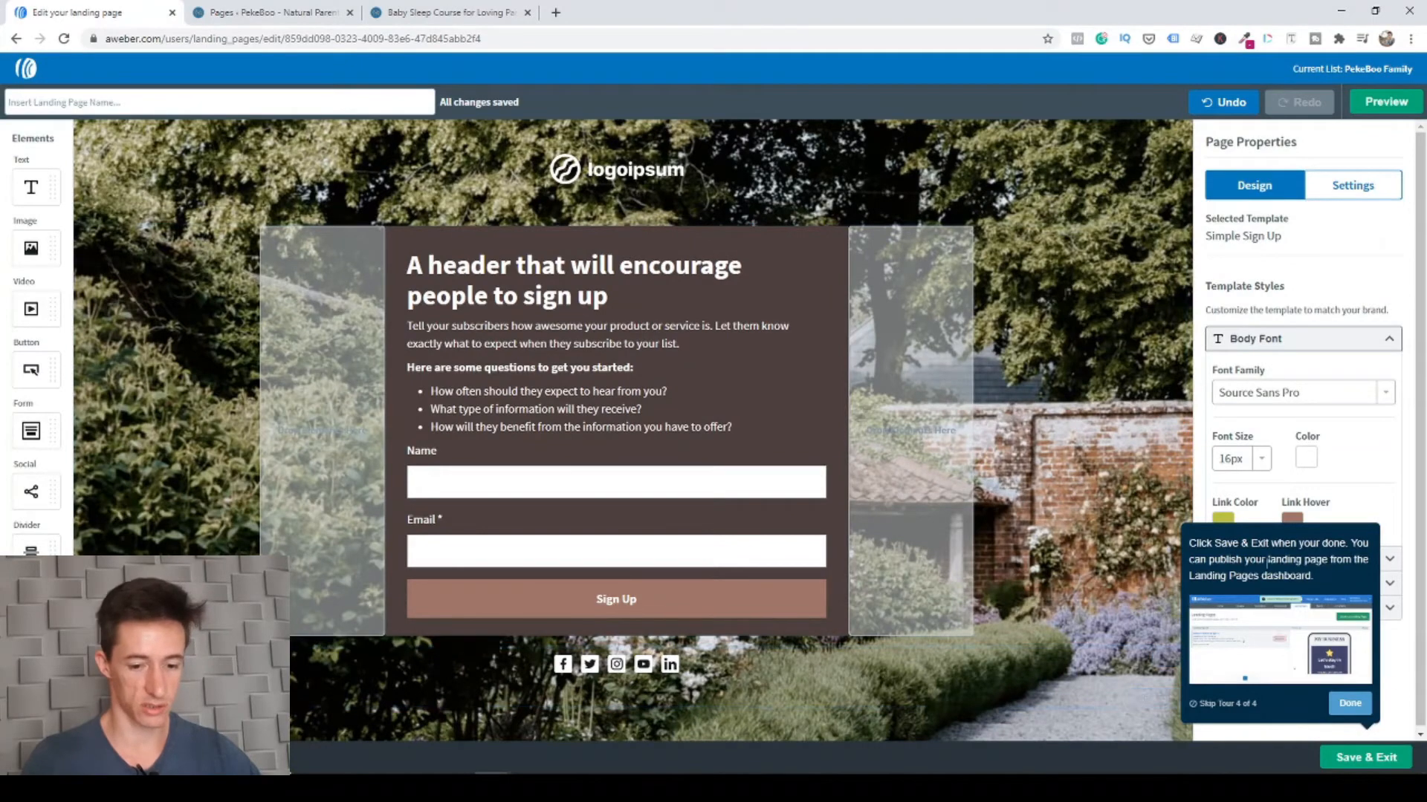
{"action": "left_click", "coordinate": [1349, 709]}
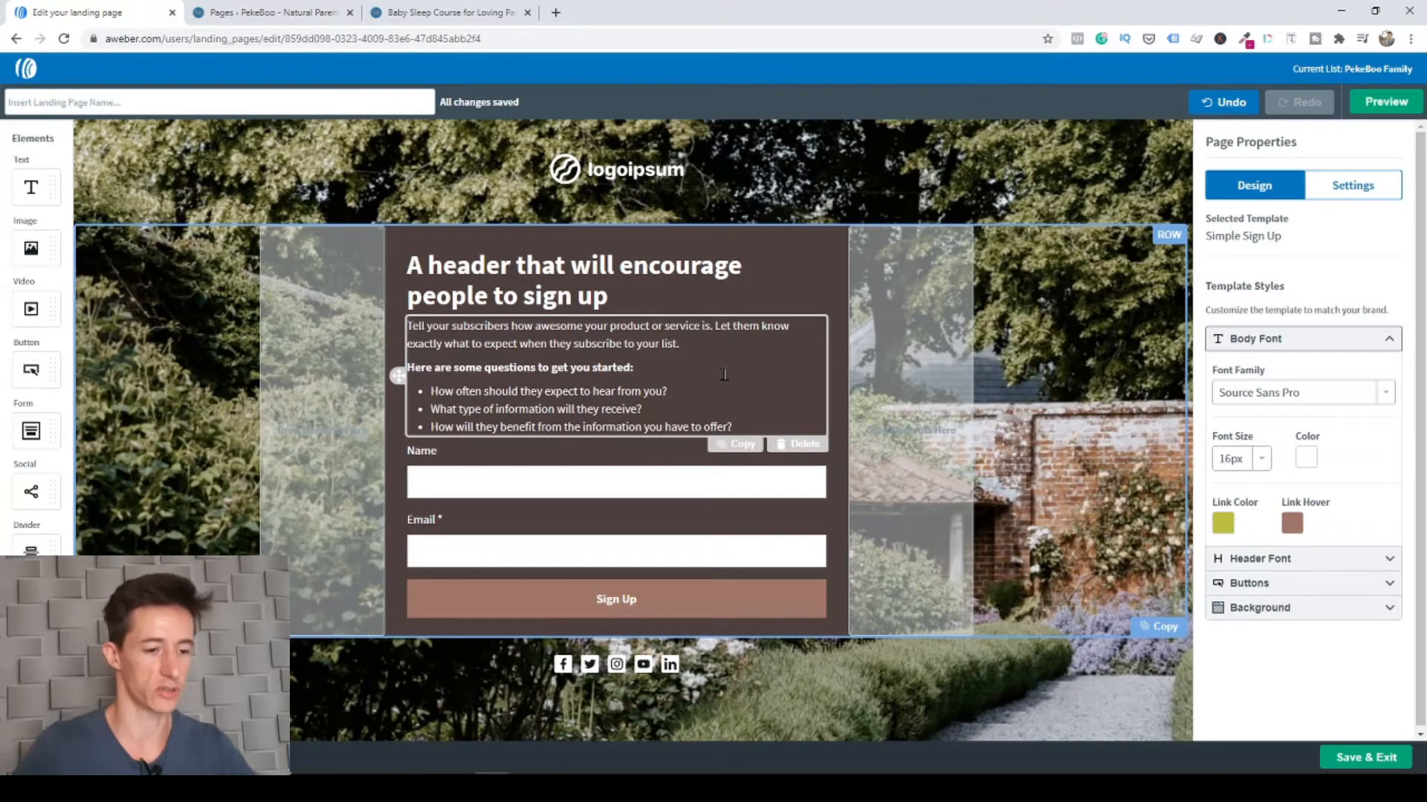
Replace the placeholder logo with the PekeBoo.co logo from the image gallery and turn off its automatic width
{"action": "left_click", "coordinate": [509, 173]}
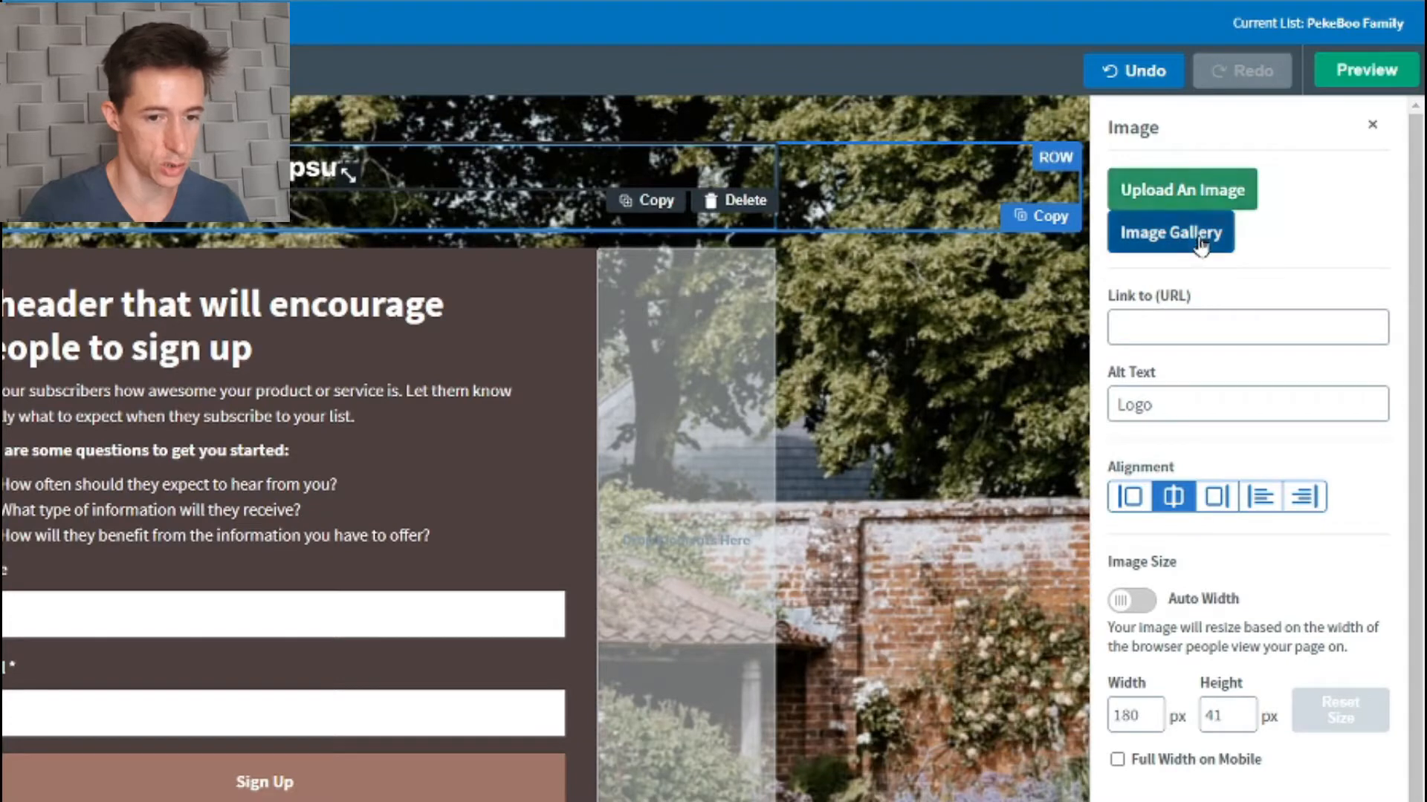
{"action": "left_click", "coordinate": [1212, 201]}
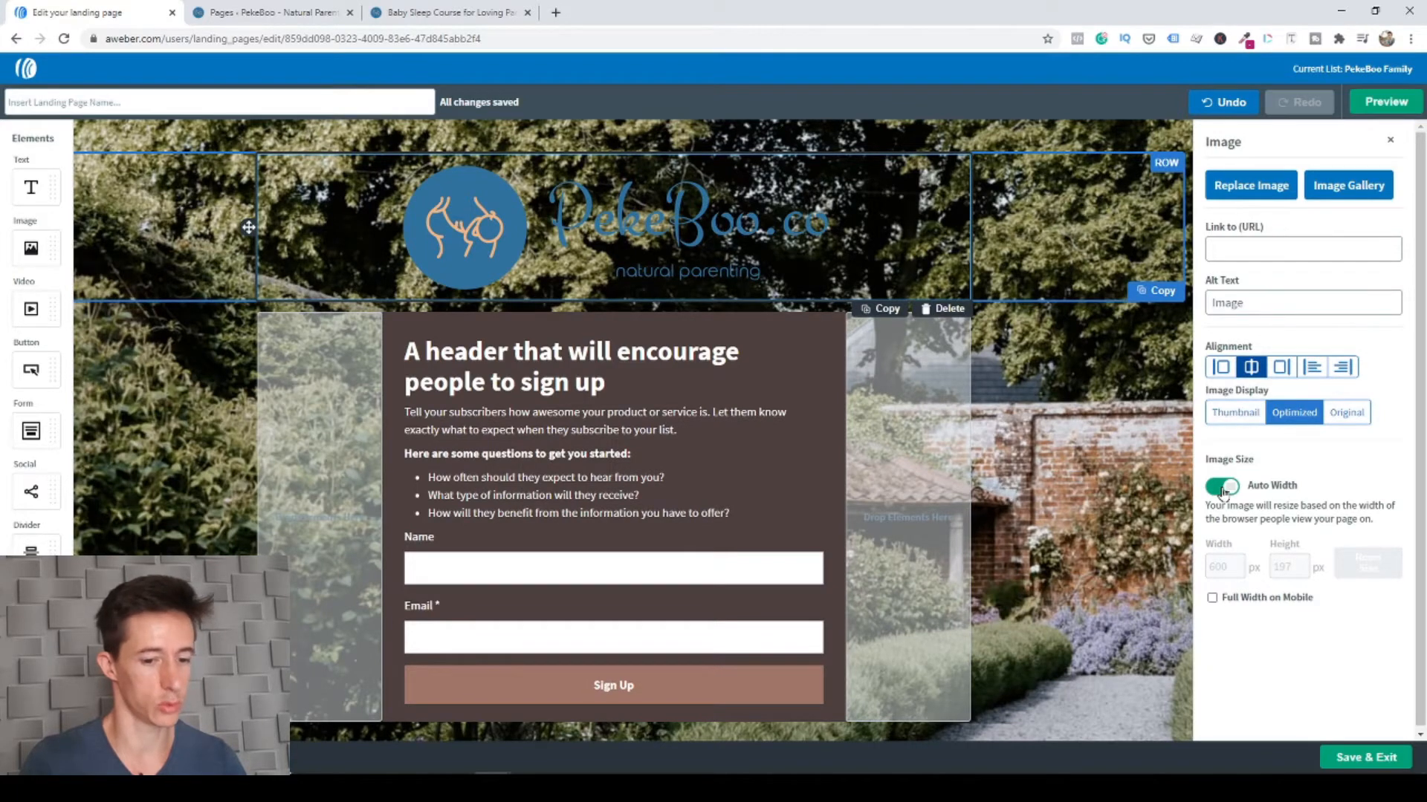
{"action": "left_click", "coordinate": [1222, 488]}
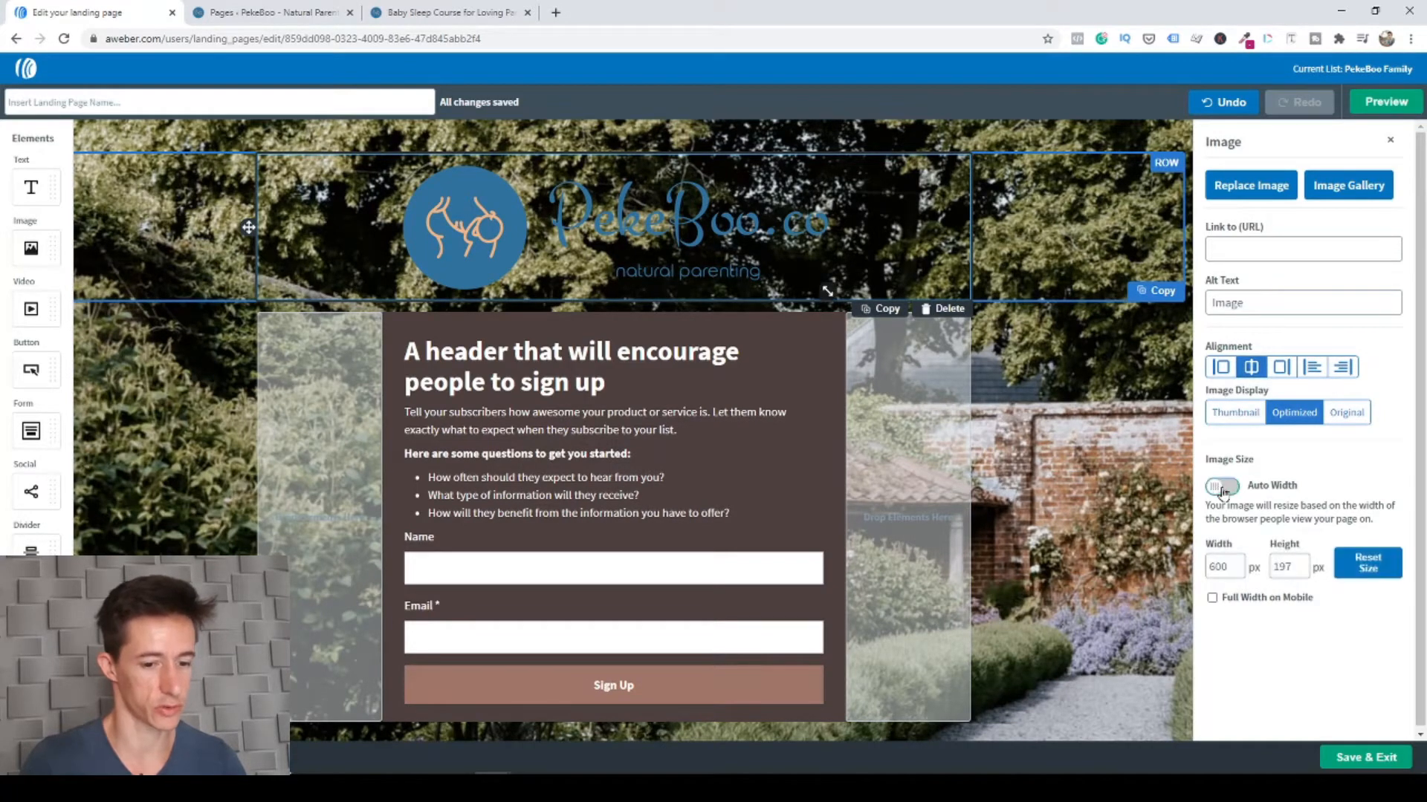
{"action": "left_click", "coordinate": [1368, 566]}
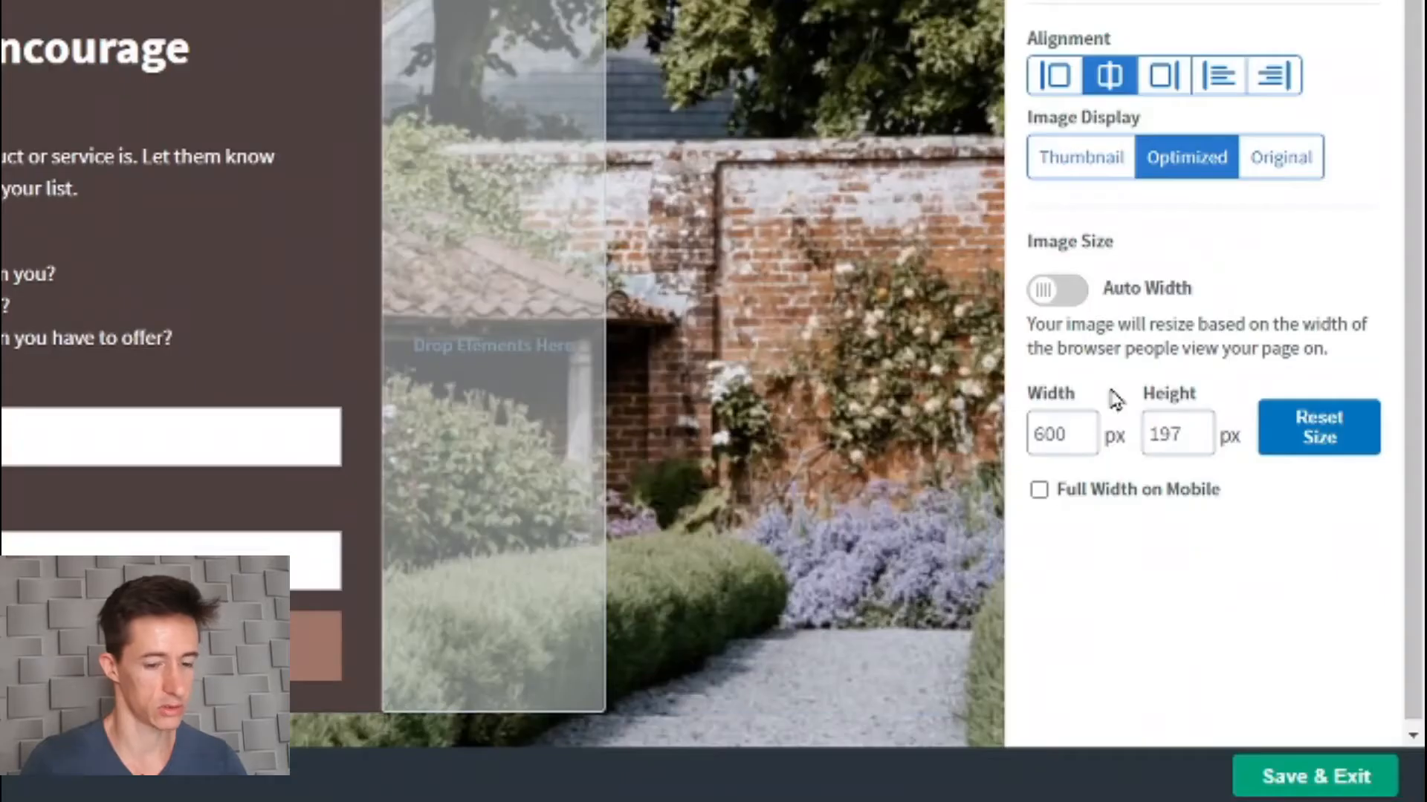
Shrink the PekeBoo.co logo to about 316 × 104 px
{"action": "left_click", "coordinate": [1086, 441]}
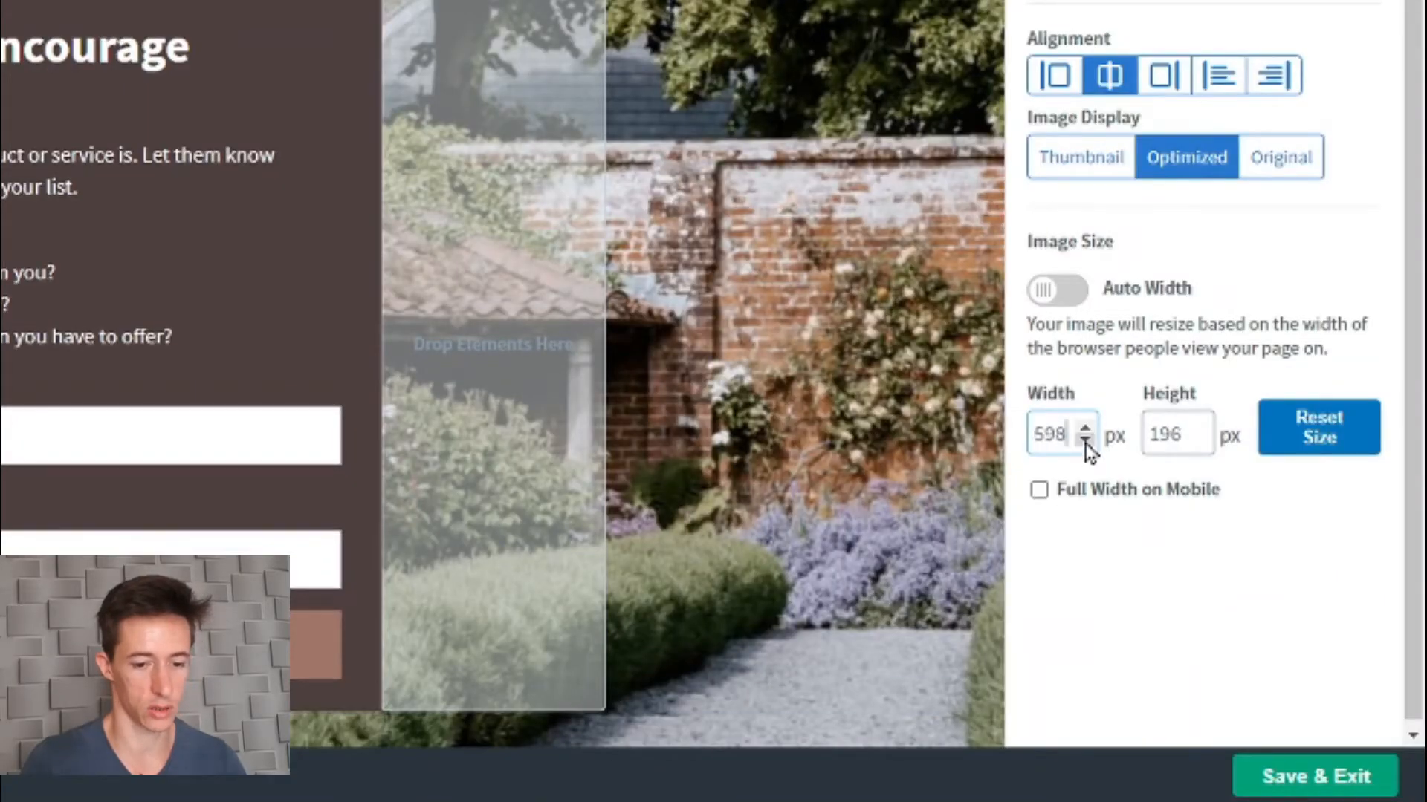
{"action": "left_click", "coordinate": [1086, 442]}
{"action": "left_click", "coordinate": [1085, 441]}
{"action": "left_click", "coordinate": [1086, 441]}
{"action": "left_click", "coordinate": [1086, 441]}
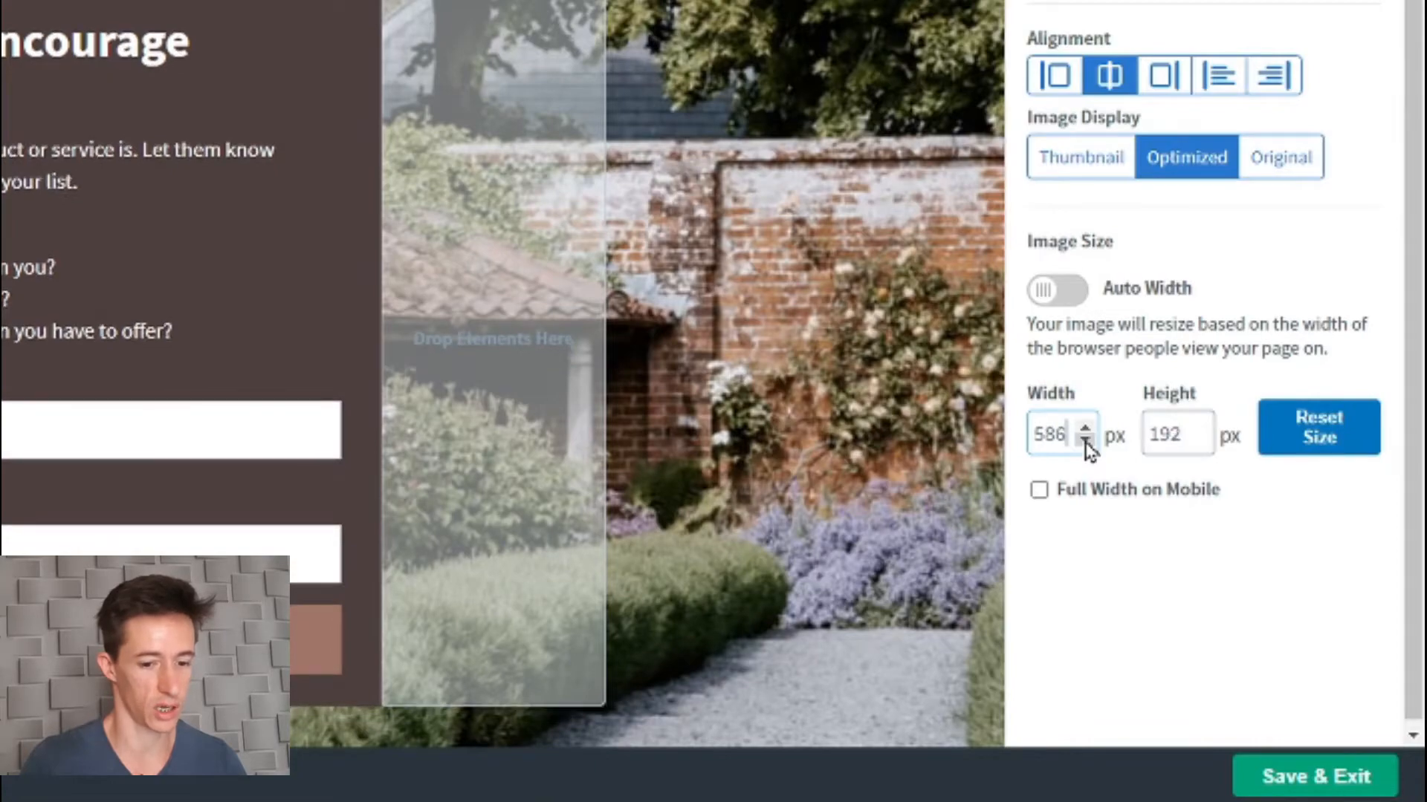
{"action": "left_click", "coordinate": [1085, 442]}
{"action": "left_click", "coordinate": [1086, 441]}
{"action": "left_click", "coordinate": [1086, 441]}
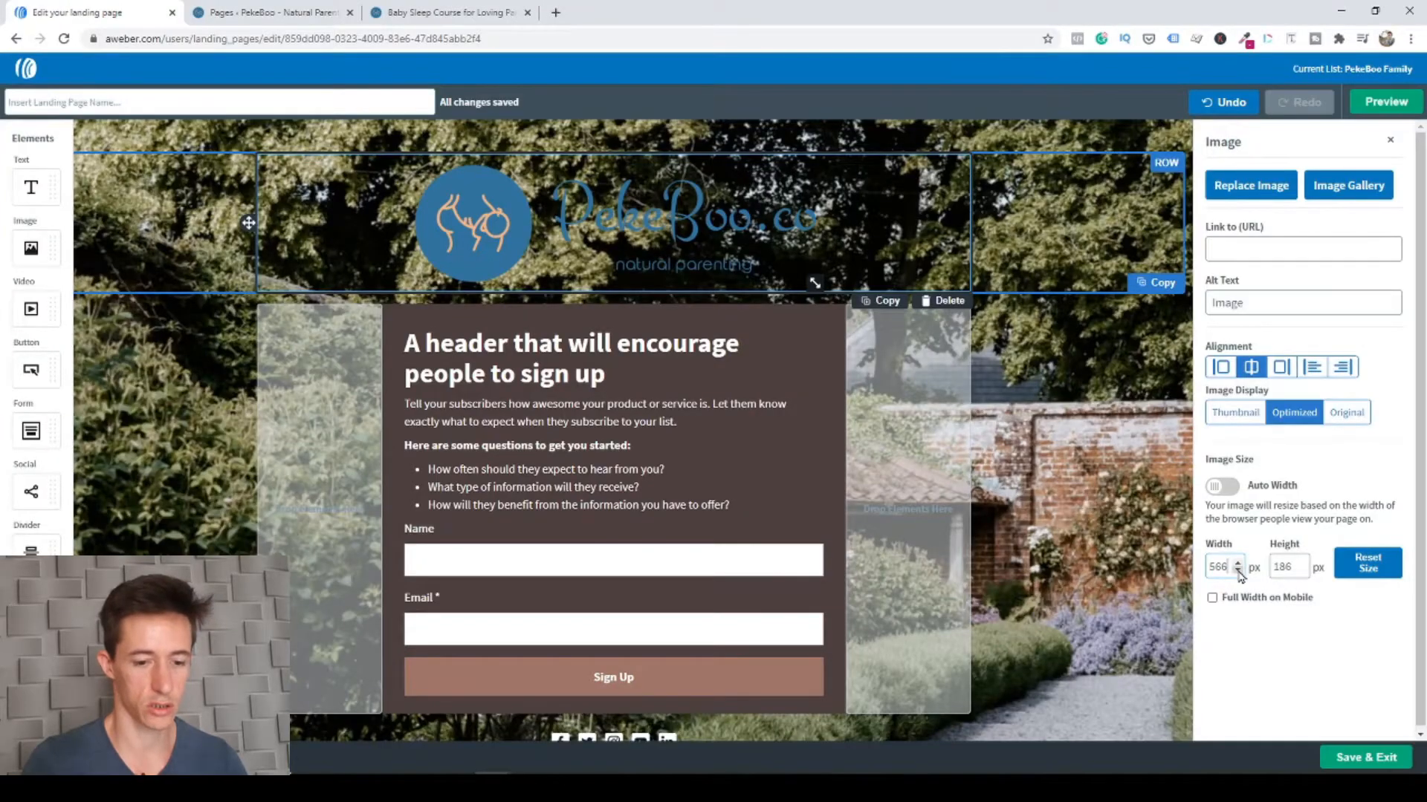
{"action": "left_click", "coordinate": [1237, 571]}
{"action": "left_click", "coordinate": [1237, 571]}
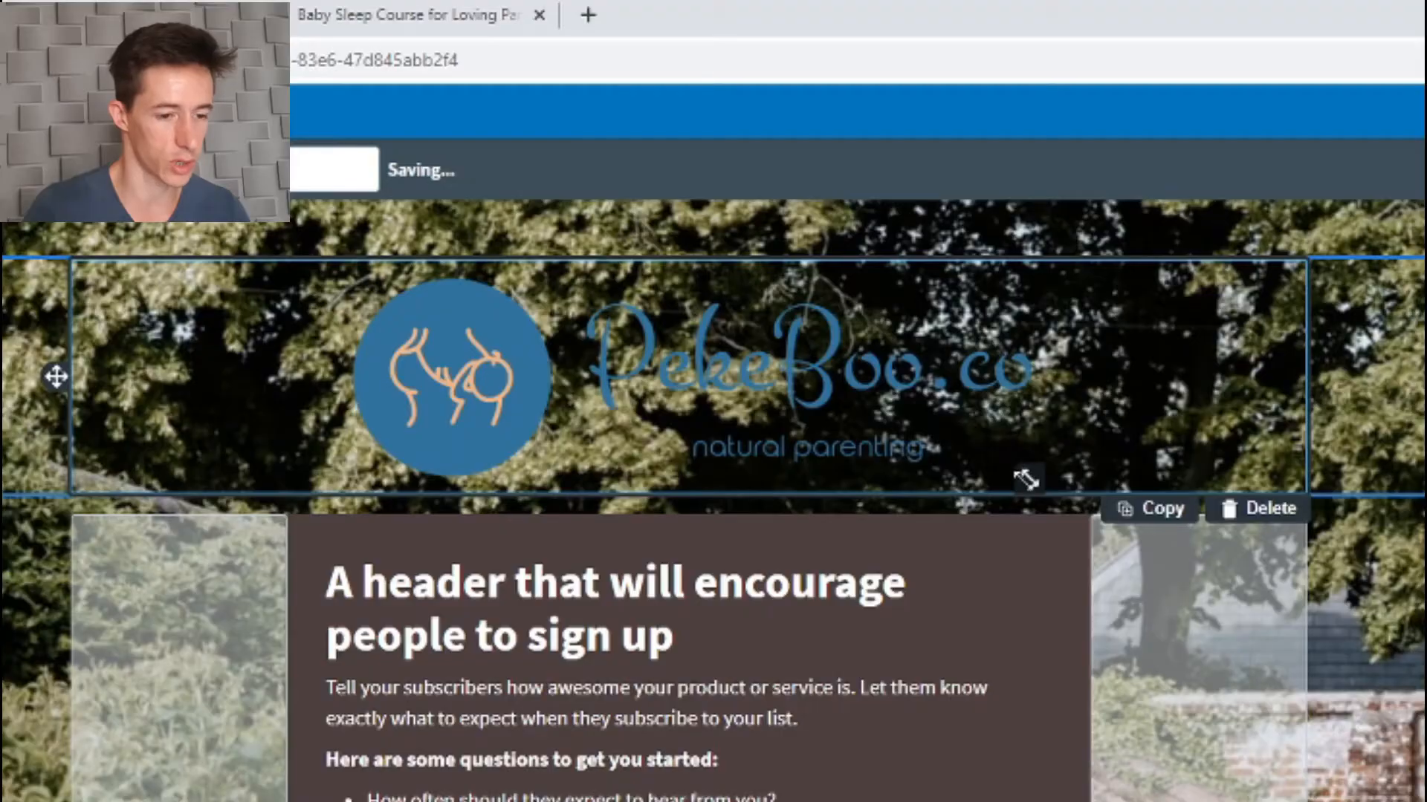
{"action": "left_click_drag", "start_coordinate": [809, 279], "coordinate": [759, 252]}
{"action": "left_click_drag", "start_coordinate": [938, 426], "coordinate": [870, 379]}
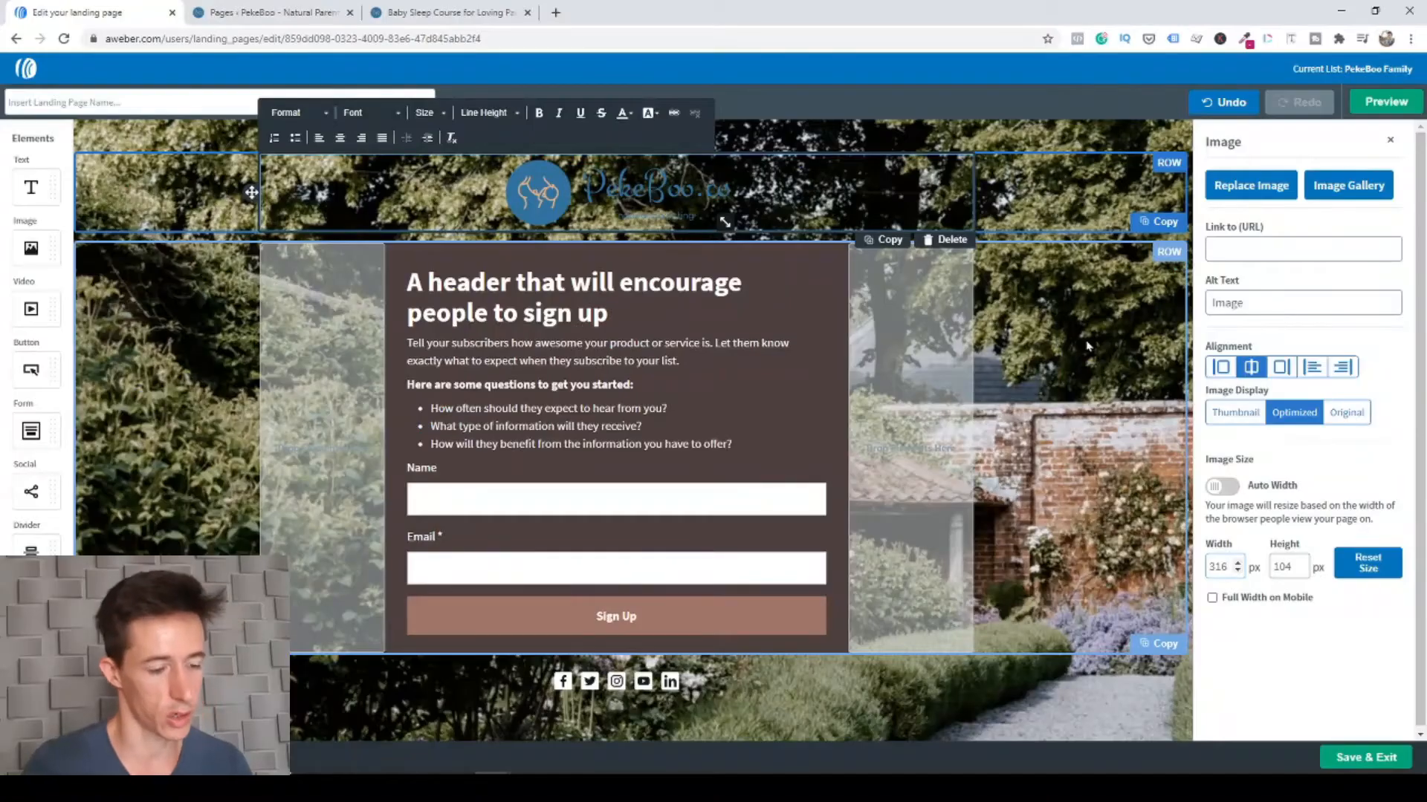
{"action": "left_click", "coordinate": [1117, 320]}
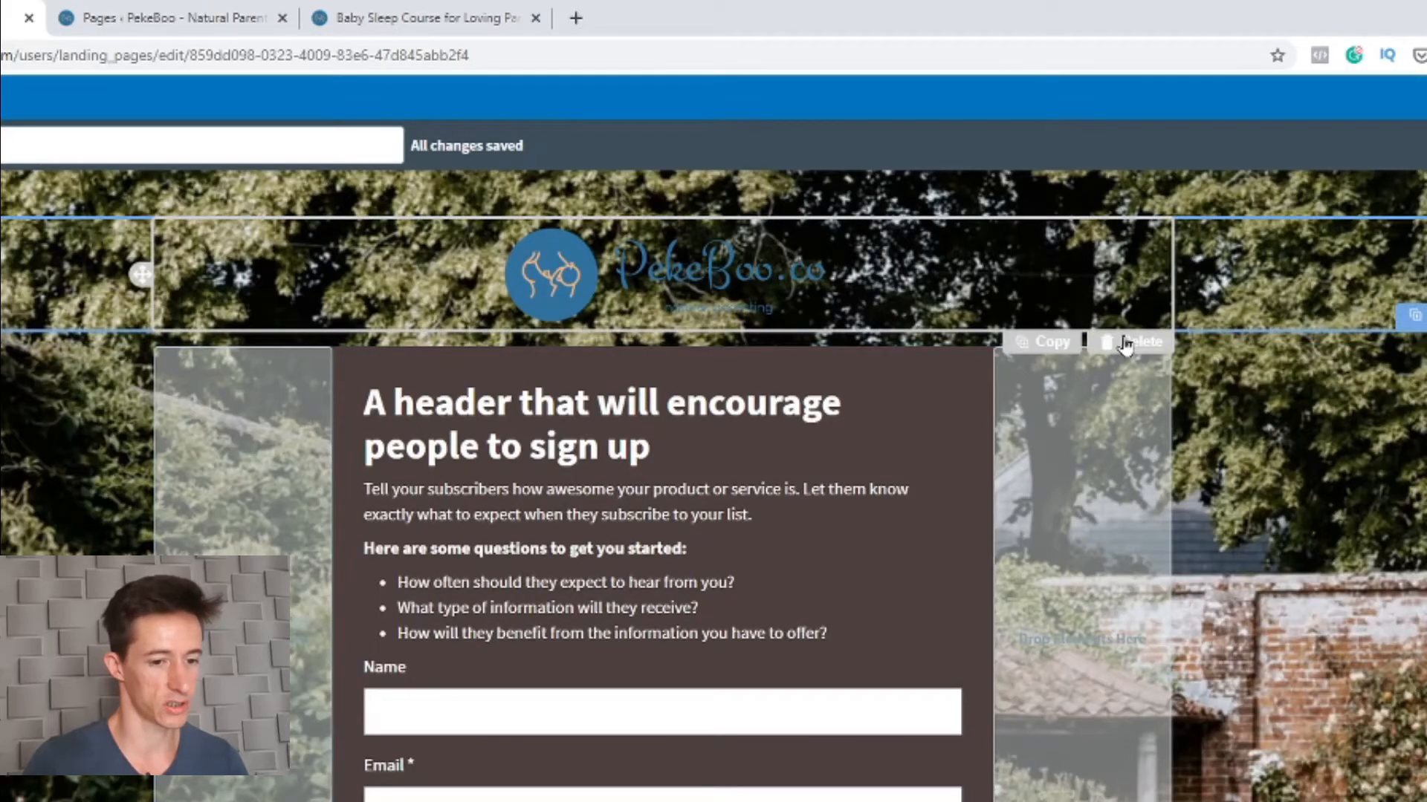
Delete the logo image from the top row of the landing page
{"action": "left_click", "coordinate": [1126, 344]}
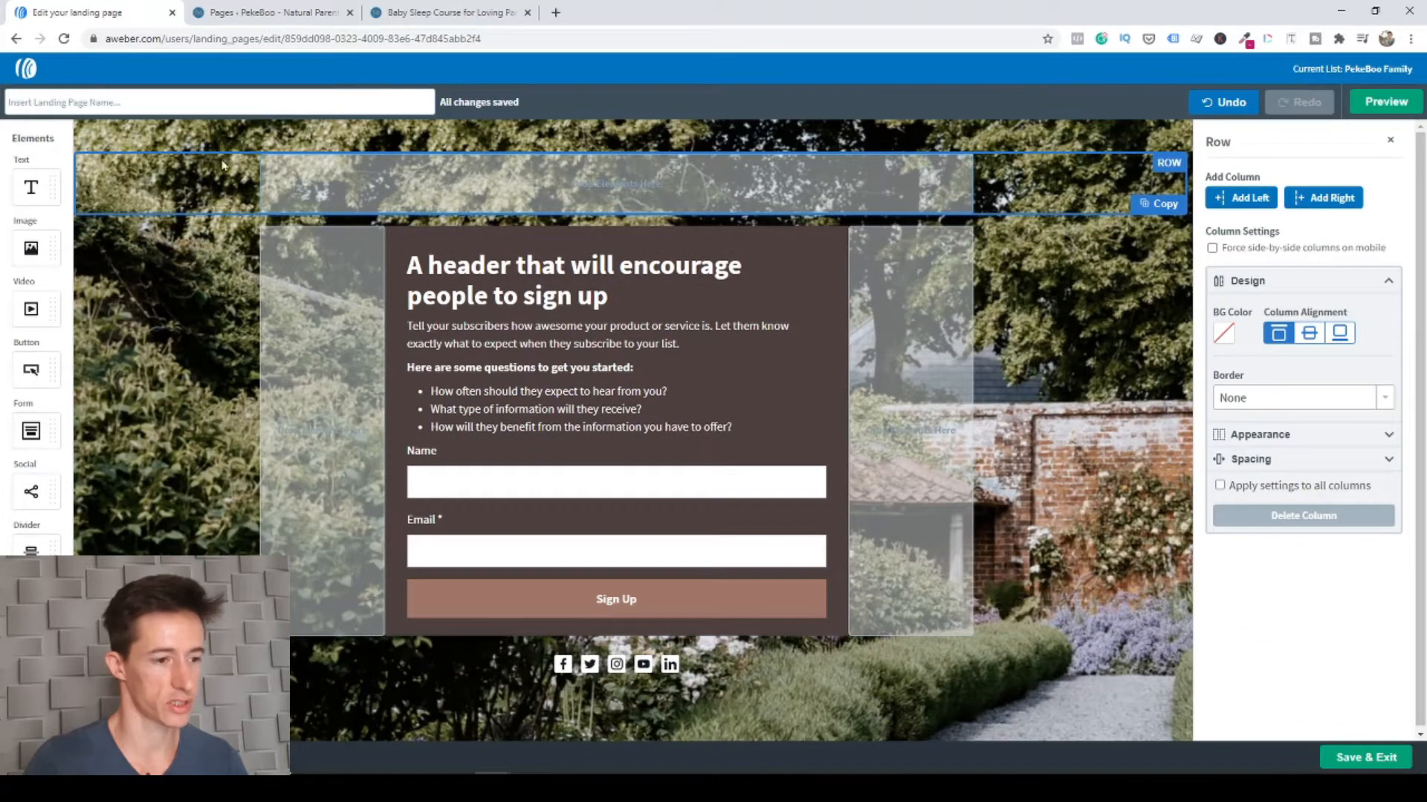
{"action": "left_click", "coordinate": [1092, 181]}
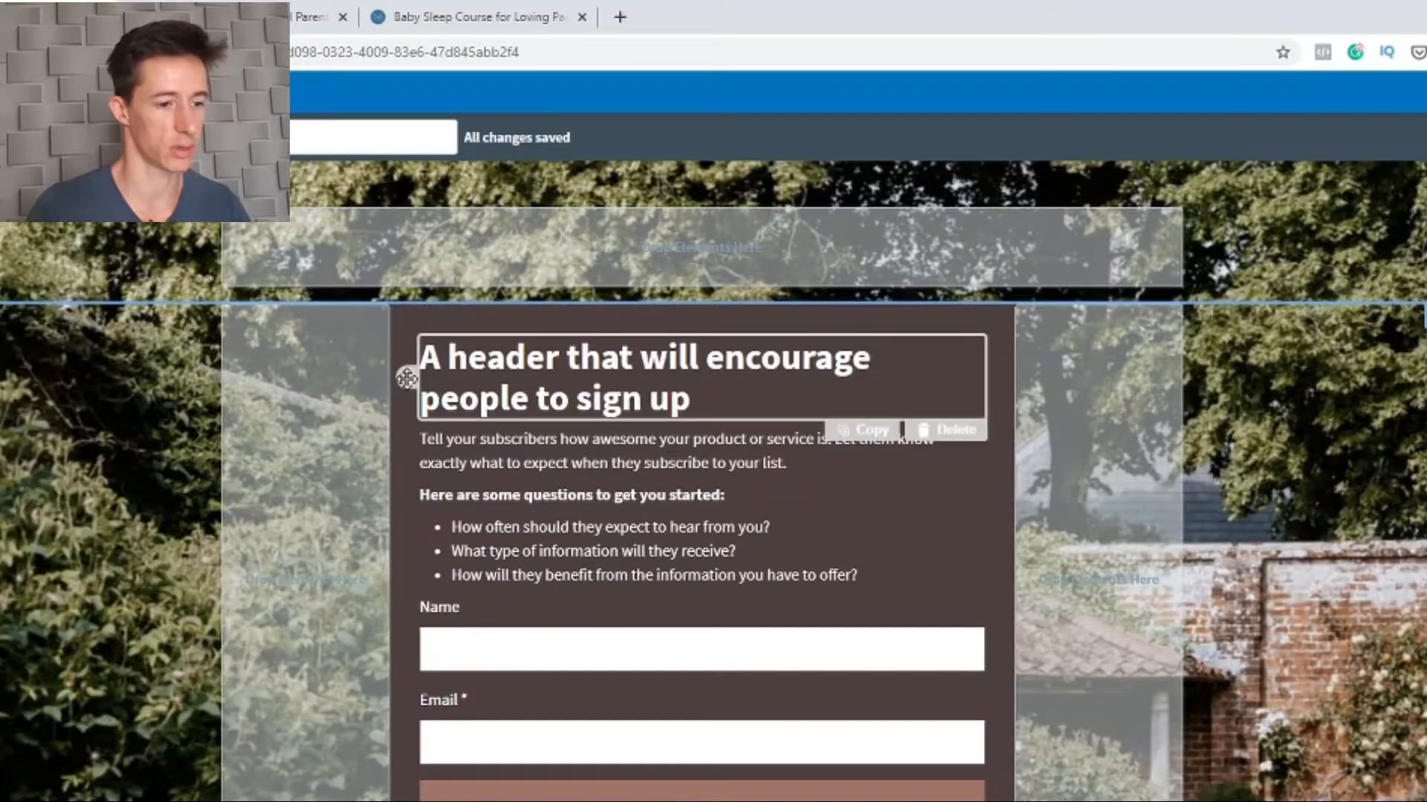
Move the "A header that will encourage people to sign up" text block into the empty top row
{"action": "left_click_drag", "start_coordinate": [408, 379], "coordinate": [416, 238]}
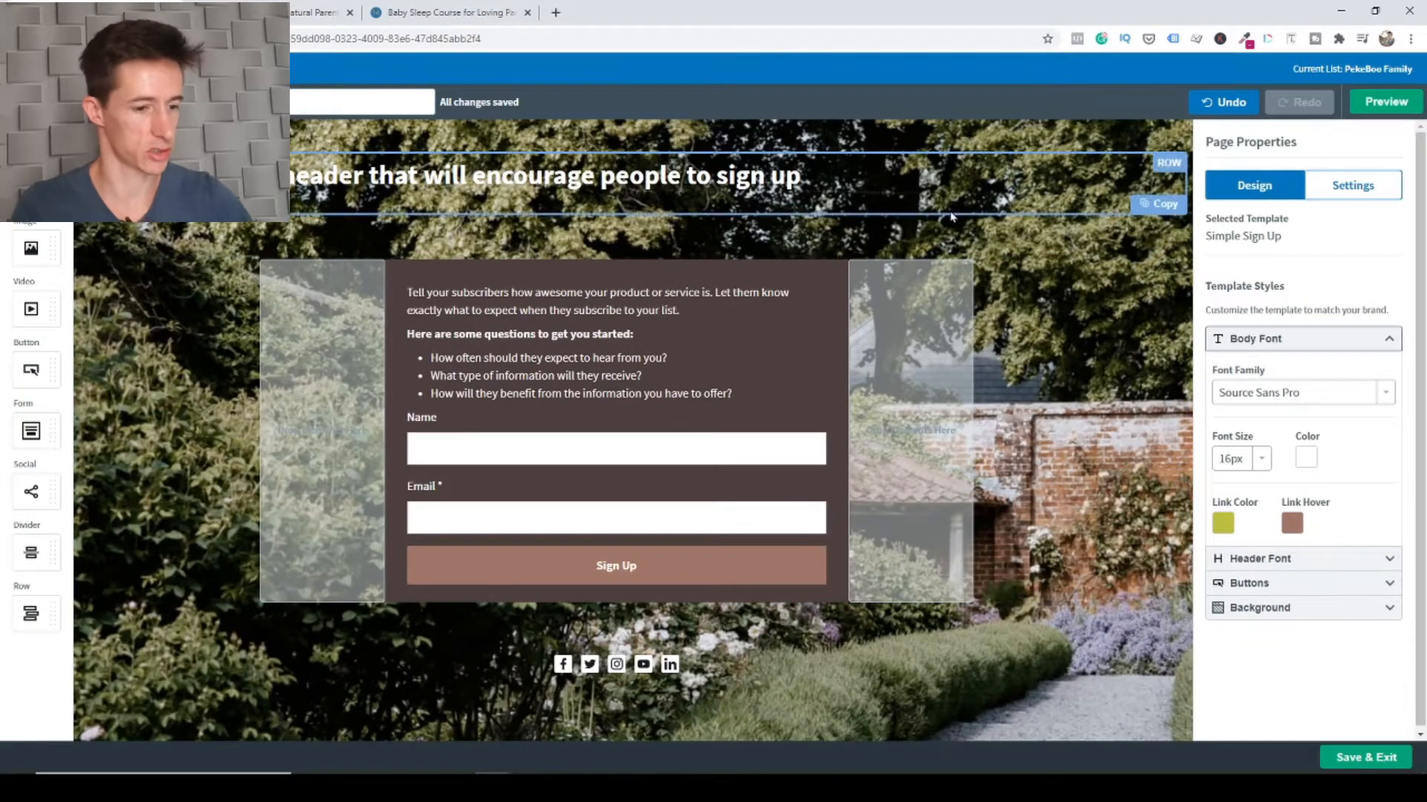
{"action": "left_click", "coordinate": [789, 179]}
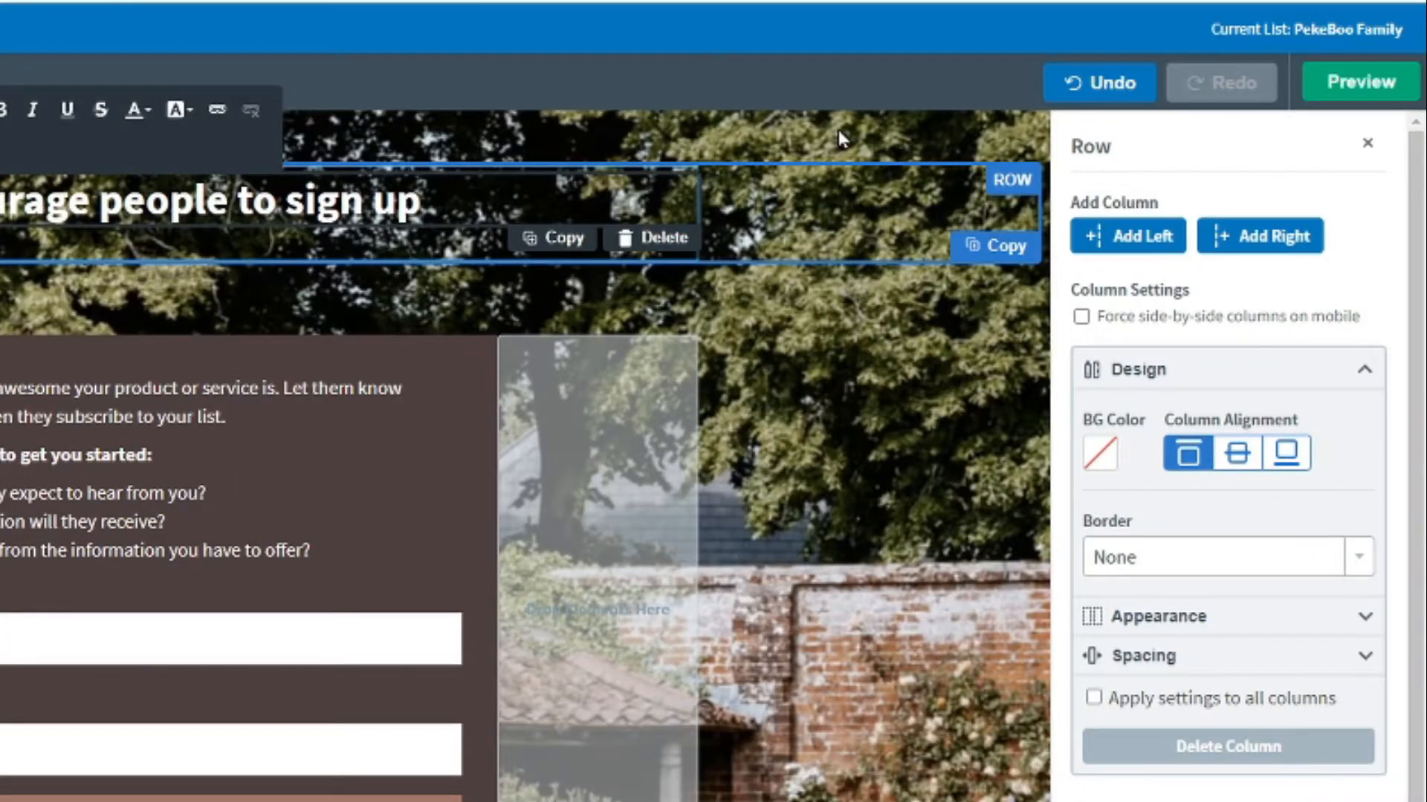
{"action": "left_click", "coordinate": [839, 137]}
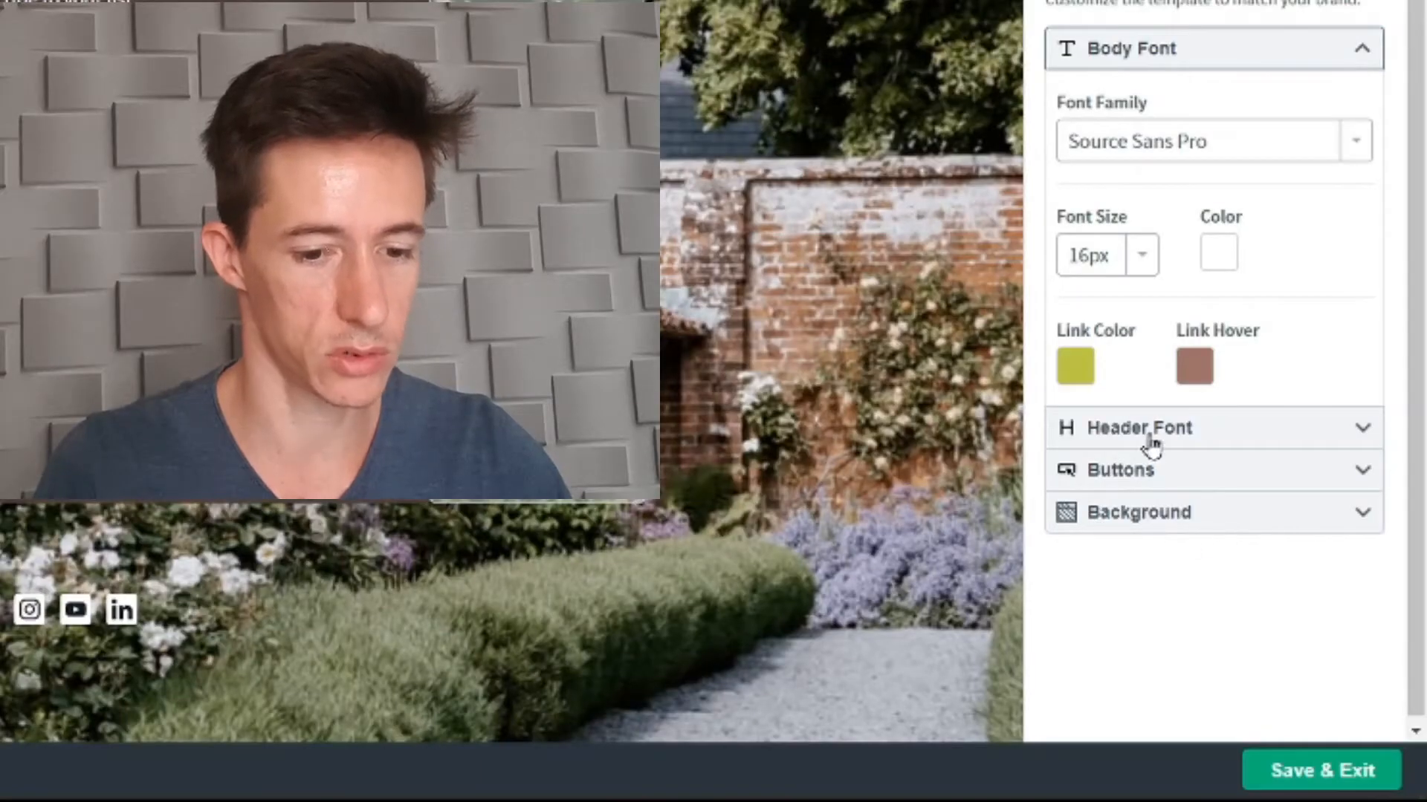
Remove the page's garden background image, try white as the background color, and go back to #C3CED8
{"action": "left_click", "coordinate": [1207, 520]}
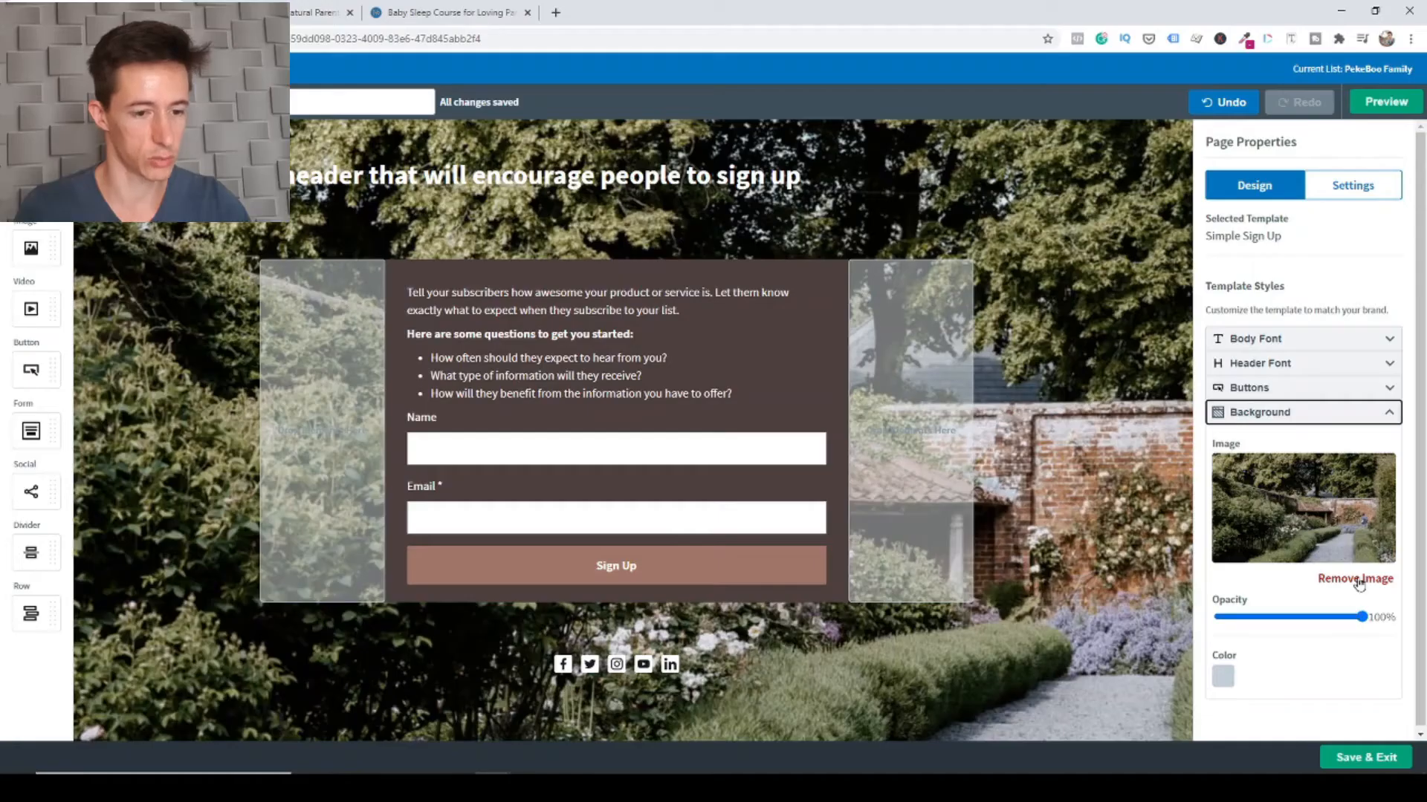
{"action": "left_click", "coordinate": [1357, 580]}
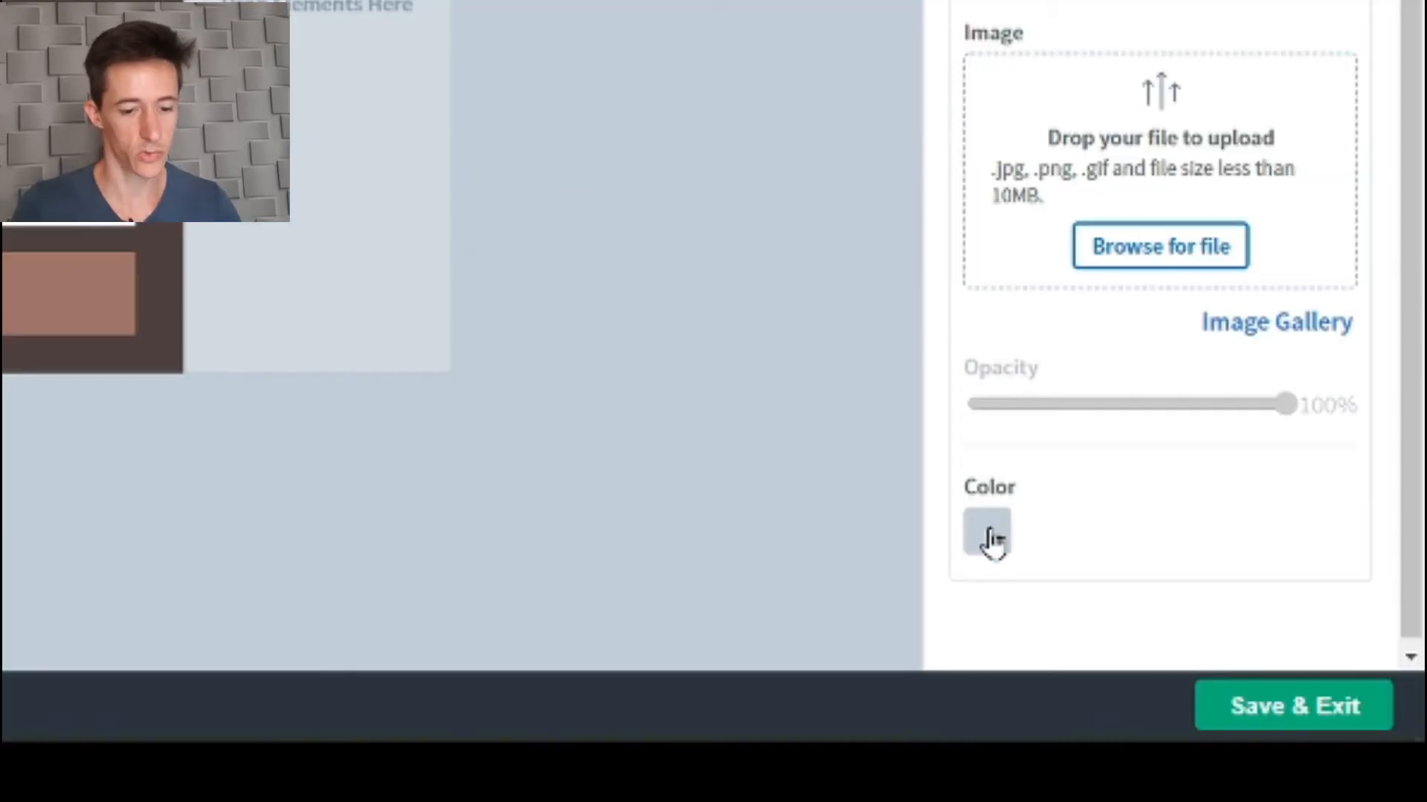
{"action": "left_click", "coordinate": [1224, 674]}
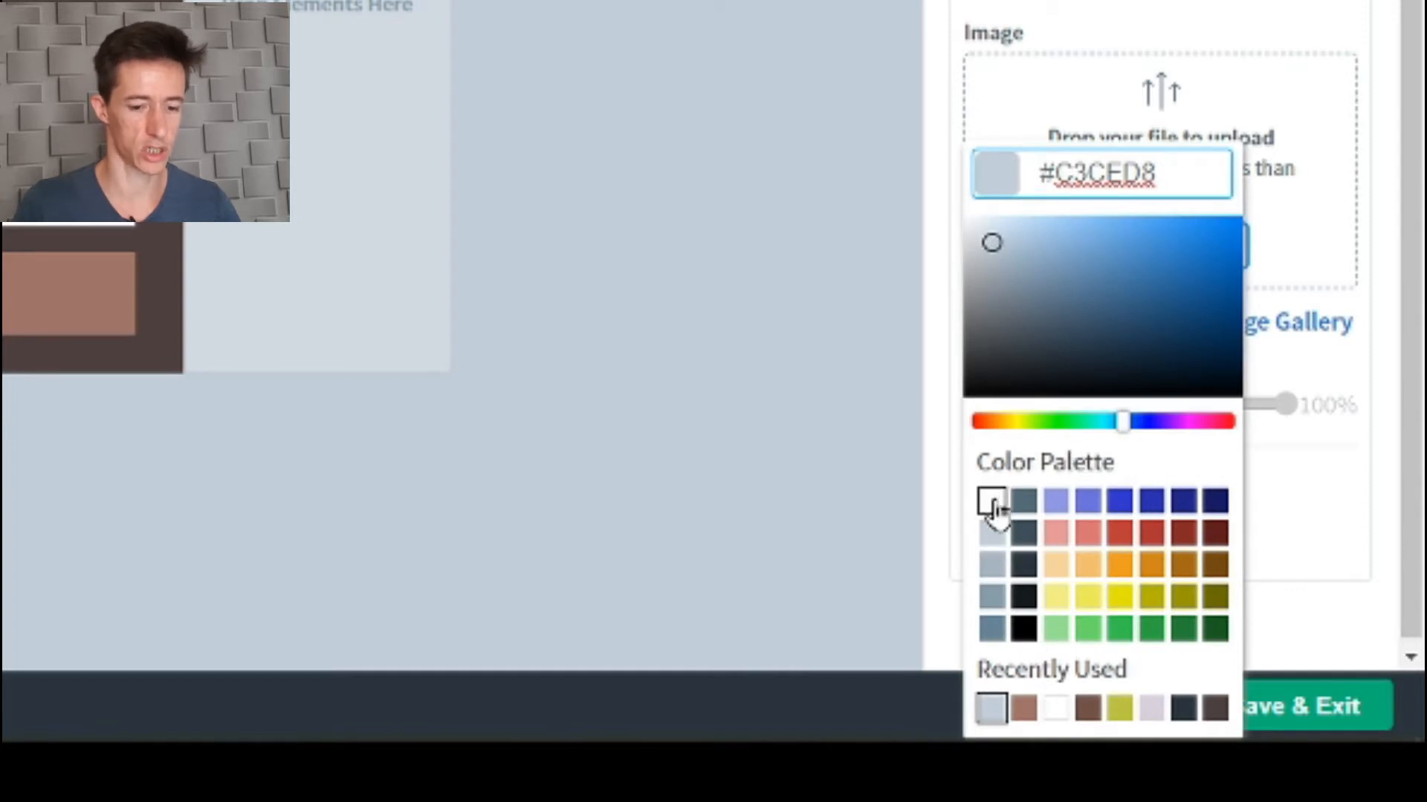
{"action": "left_click", "coordinate": [993, 503]}
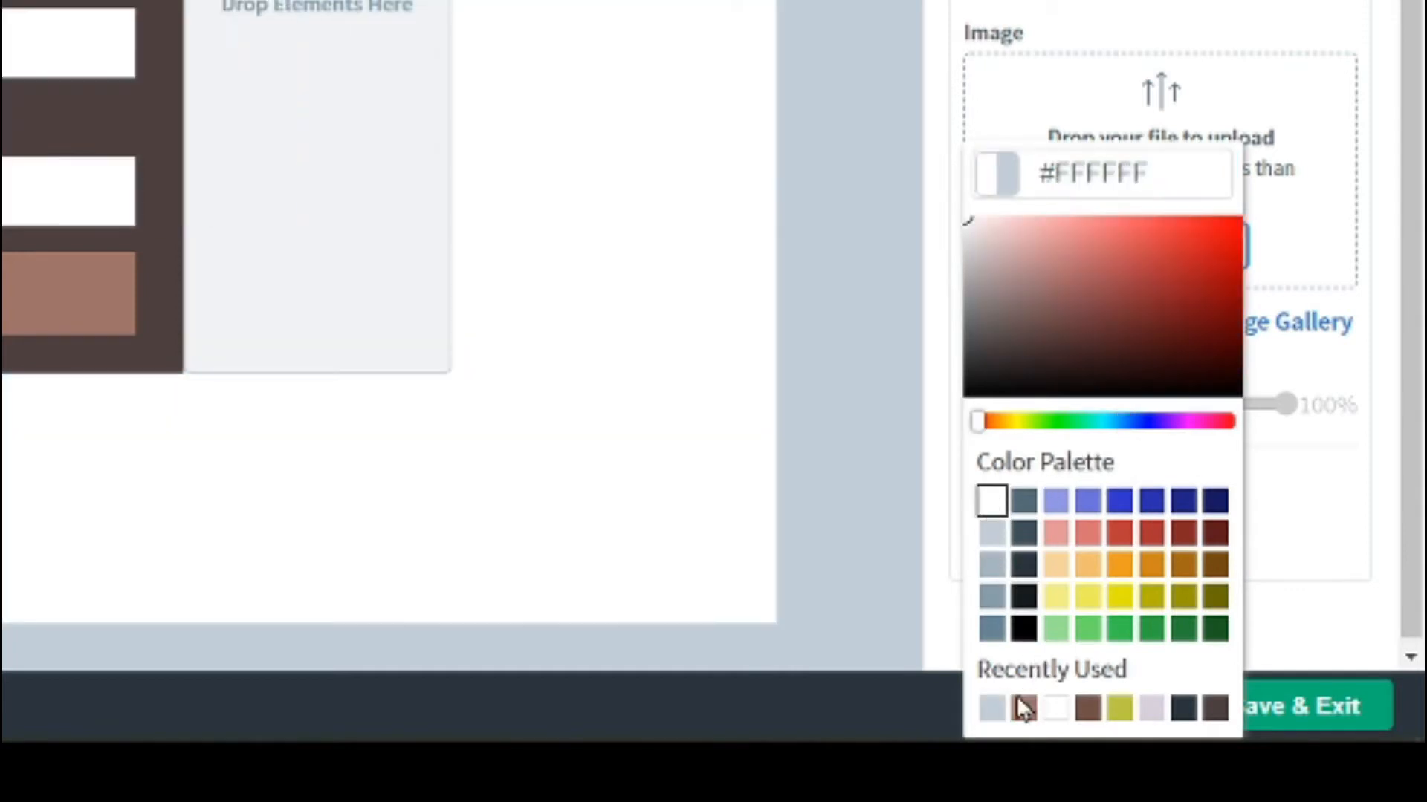
{"action": "left_click", "coordinate": [994, 706]}
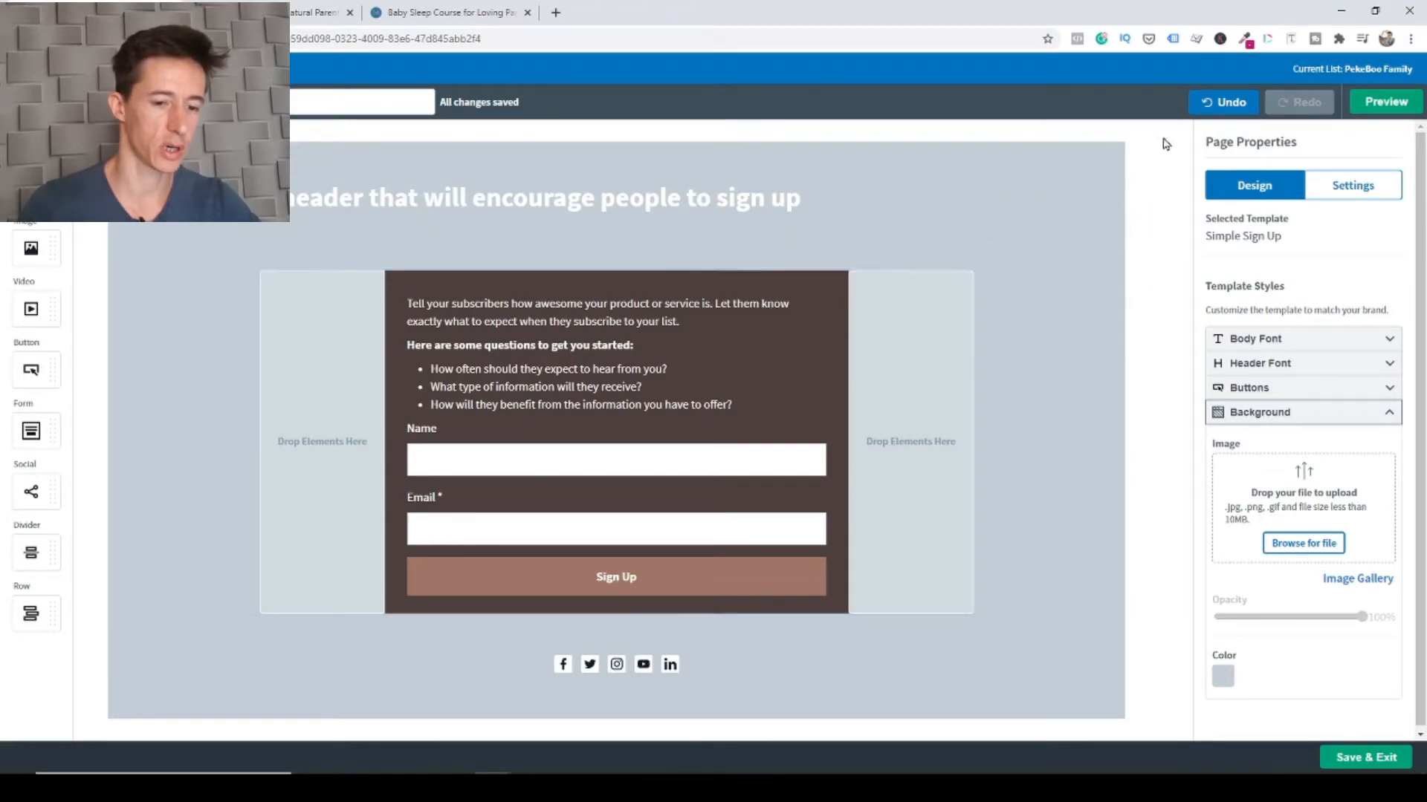
Preview the landing page with its plain background and return to editing
{"action": "left_click", "coordinate": [1384, 107]}
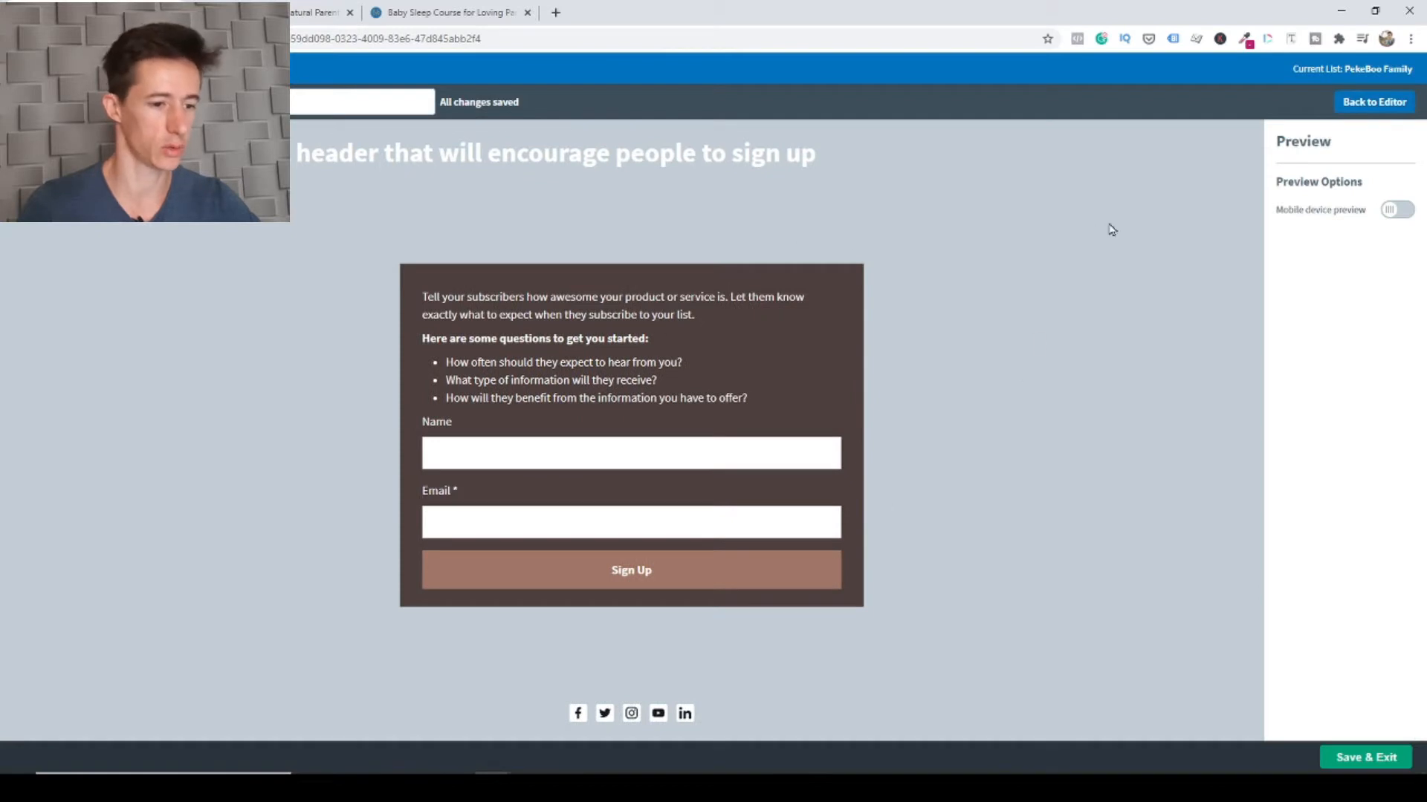
{"action": "left_click", "coordinate": [1381, 103]}
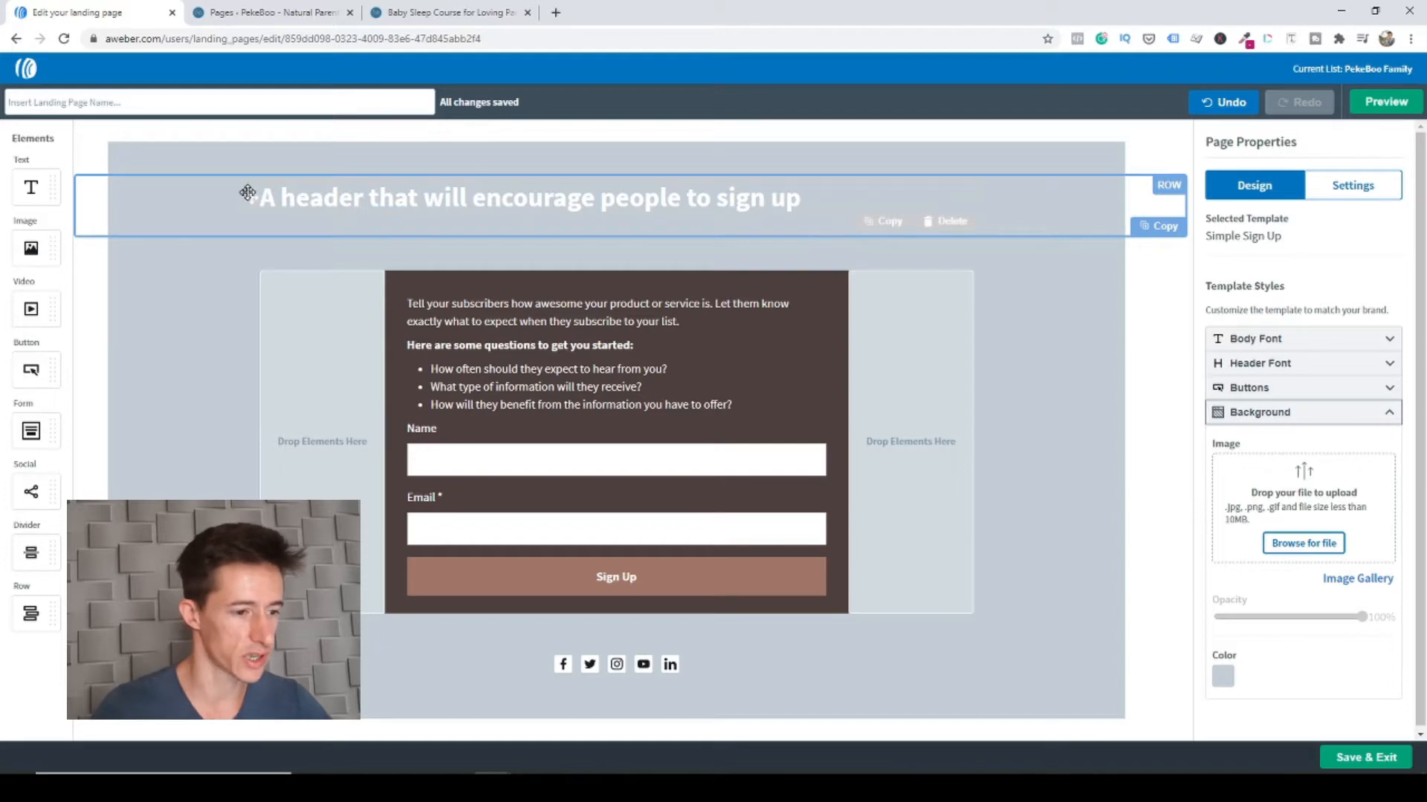
Move the header text block back to the start of the brown sign-up column, above the description
{"action": "left_click_drag", "start_coordinate": [250, 196], "coordinate": [453, 287]}
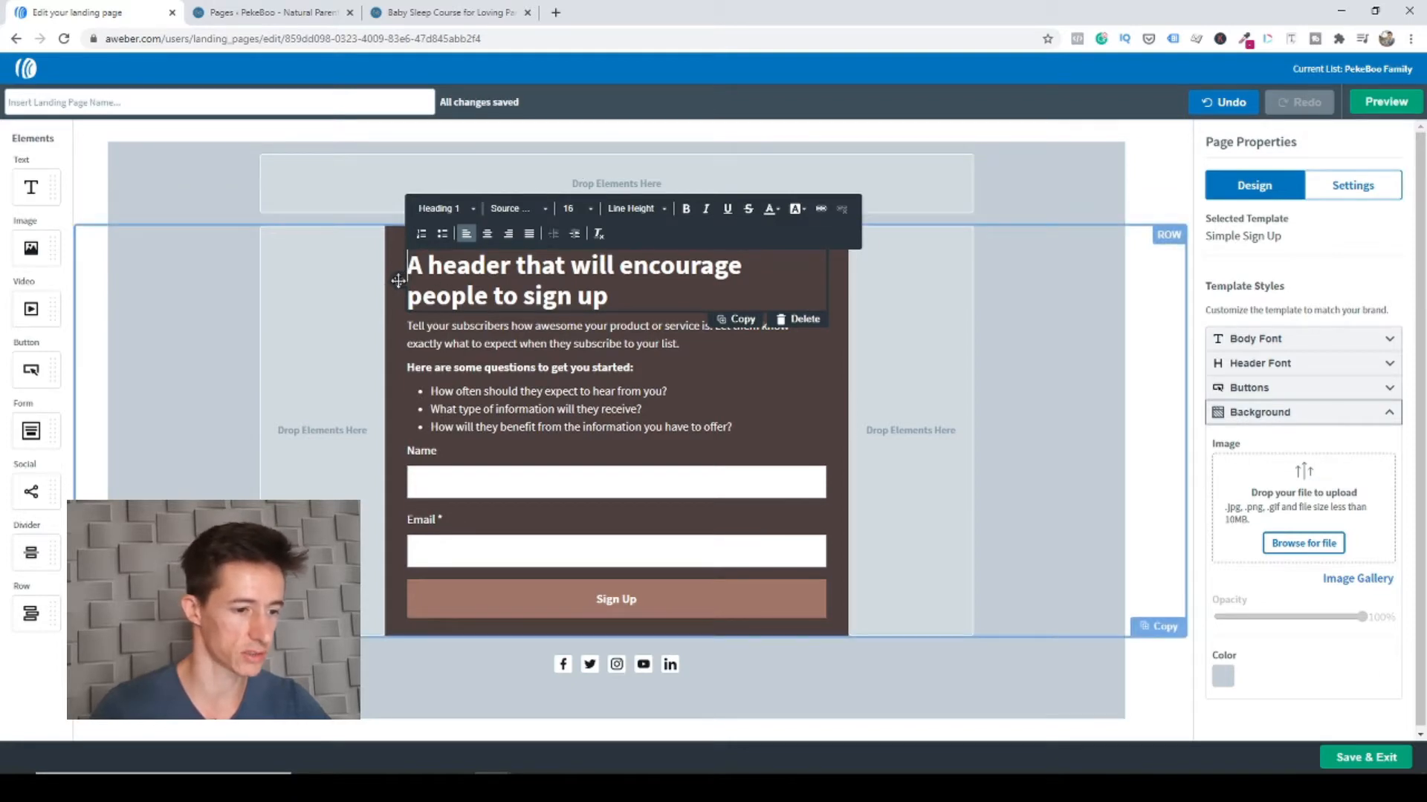
Move the header text block out of the brown sign-up column into the empty top row
{"action": "left_click_drag", "start_coordinate": [398, 280], "coordinate": [376, 185]}
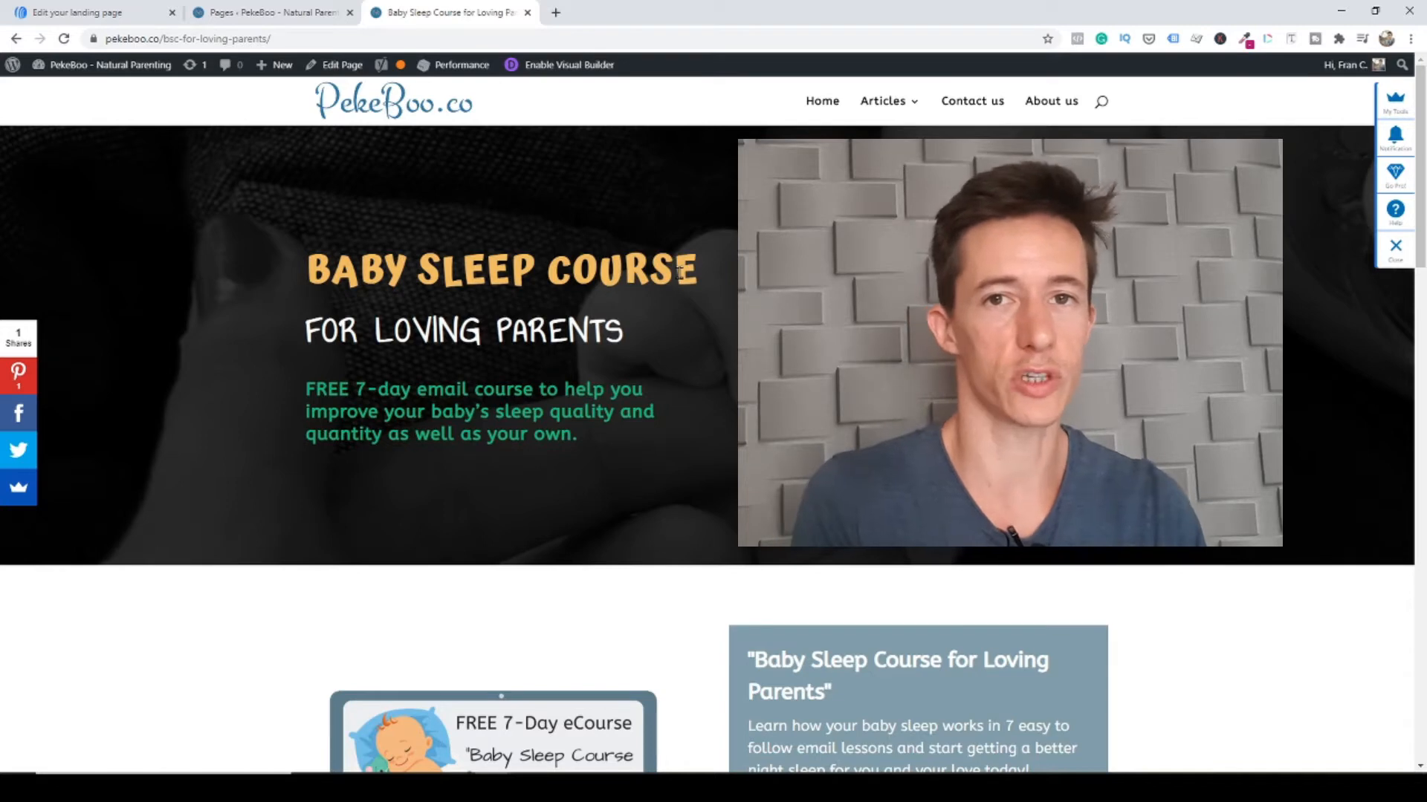
{"action": "left_click", "coordinate": [111, 14]}
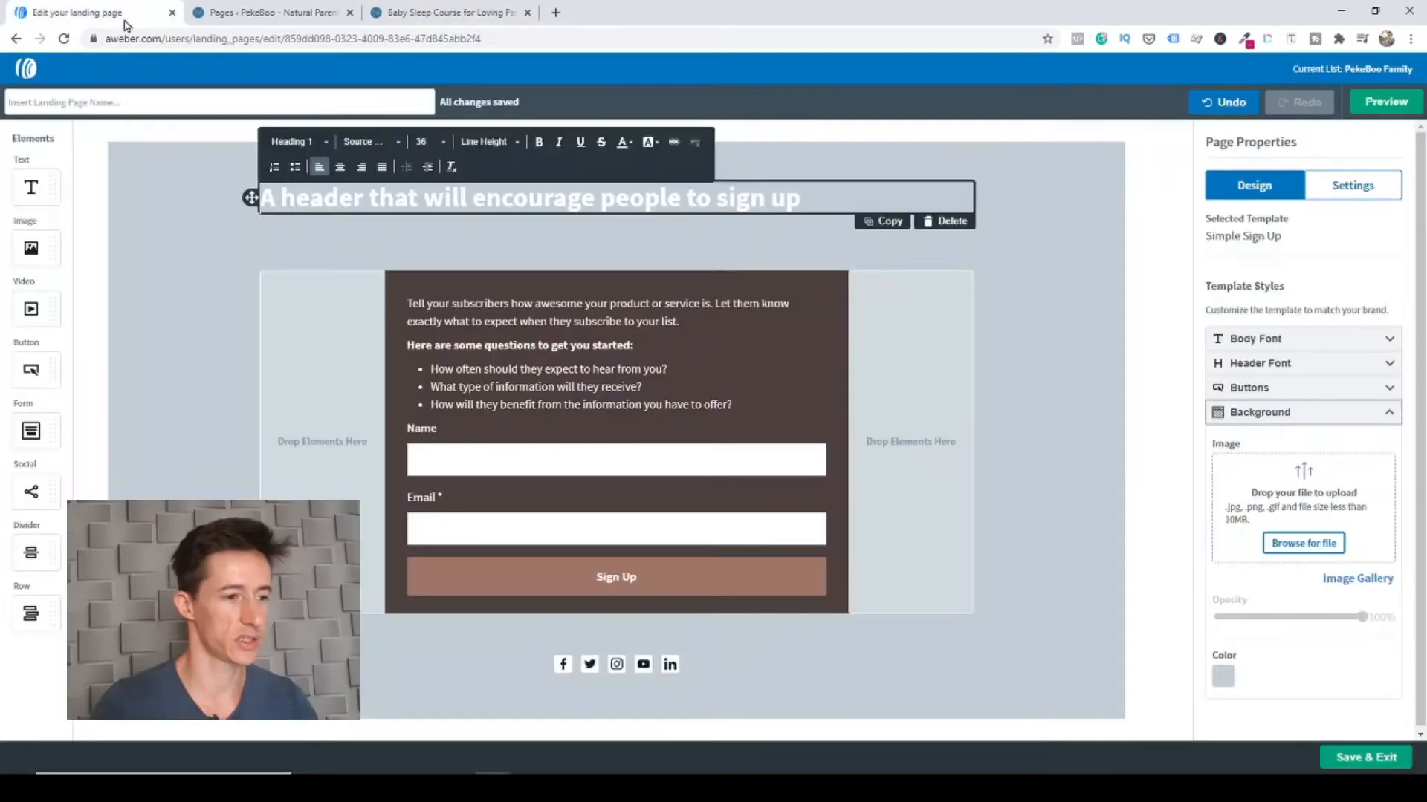
Replace the header with "How to Get Your Baby (and yourself) to Start Sleeping Through The Night in Less Than 7 Days Without Crying or Any Harmful Practices"
{"action": "triple_click", "coordinate": [813, 196]}
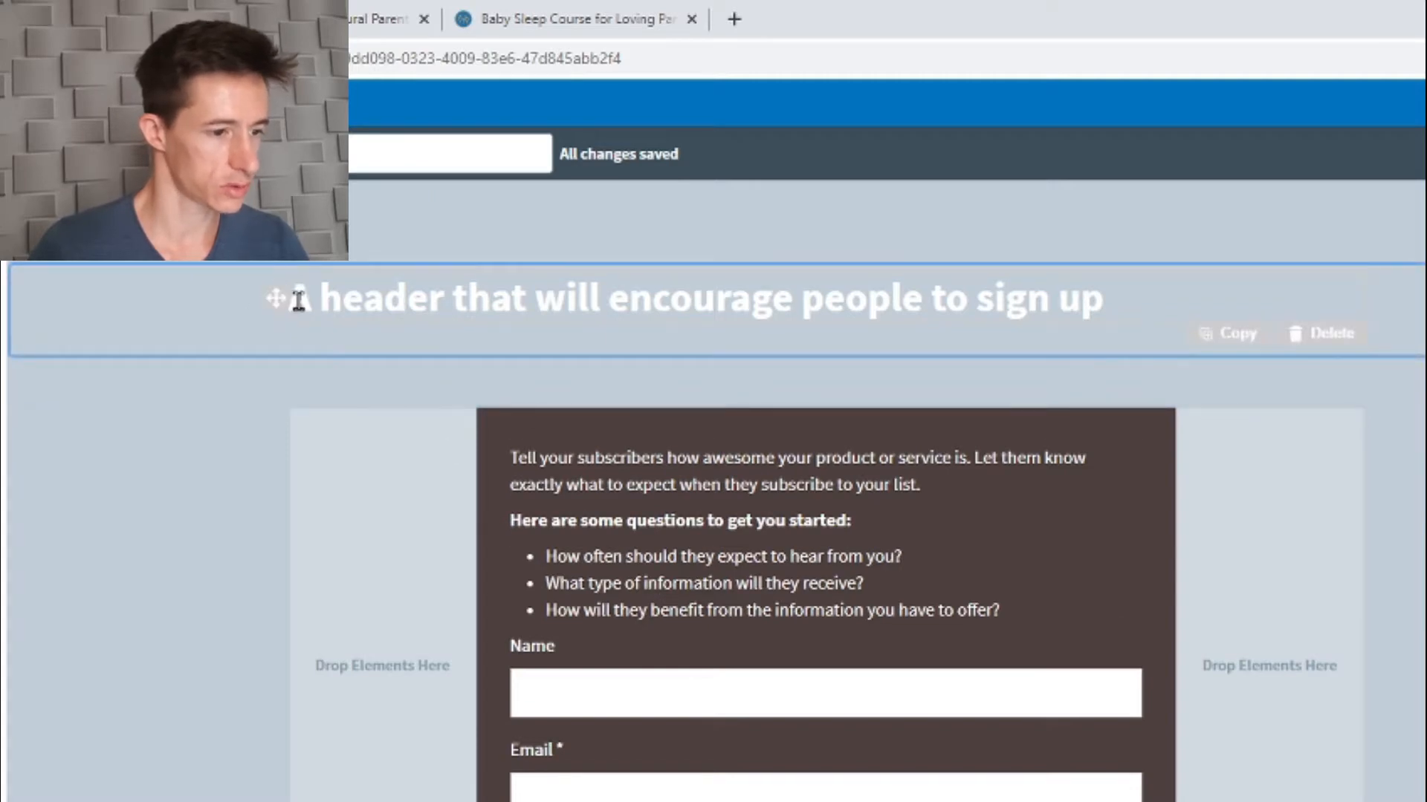
{"action": "left_click", "coordinate": [297, 300]}
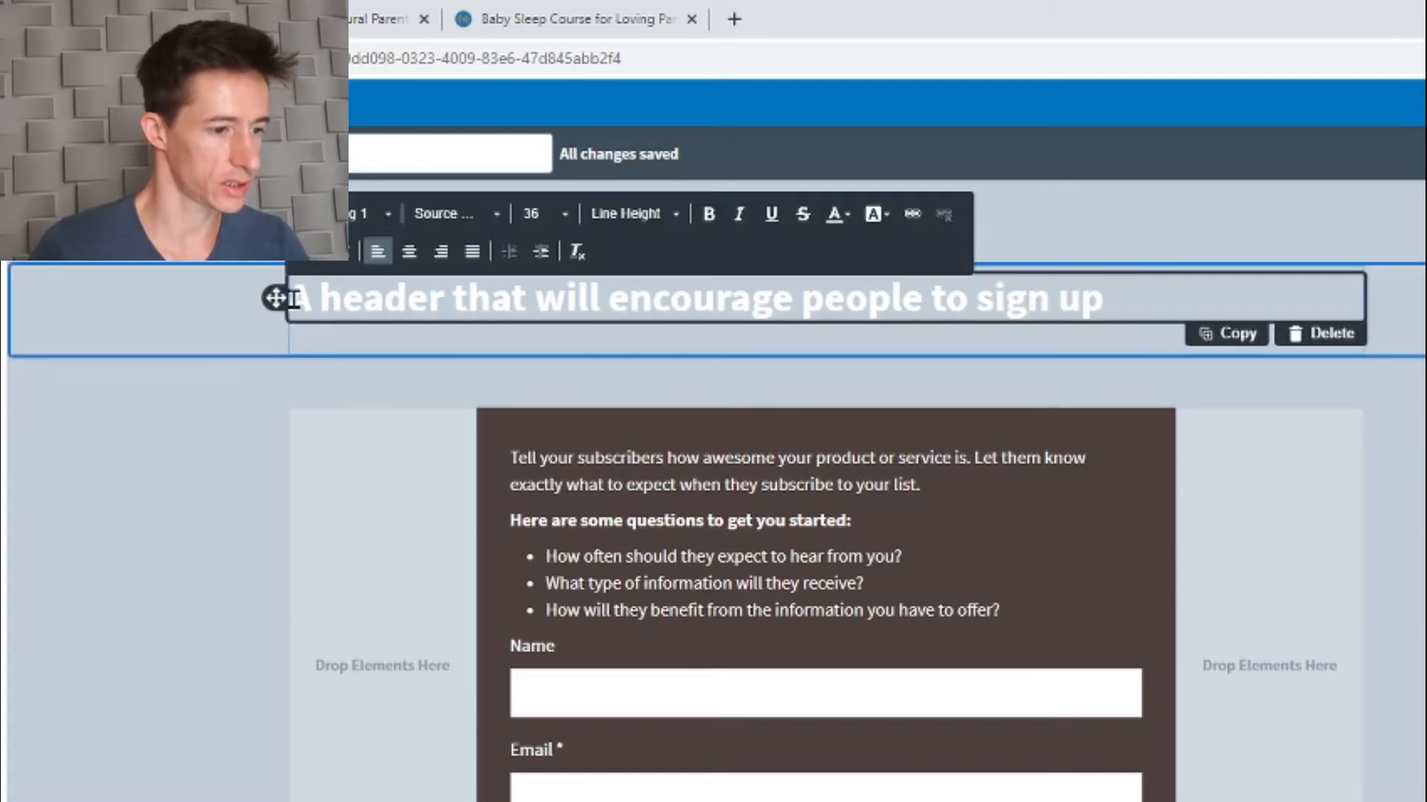
{"action": "left_click_drag", "start_coordinate": [296, 300], "coordinate": [1094, 296]}
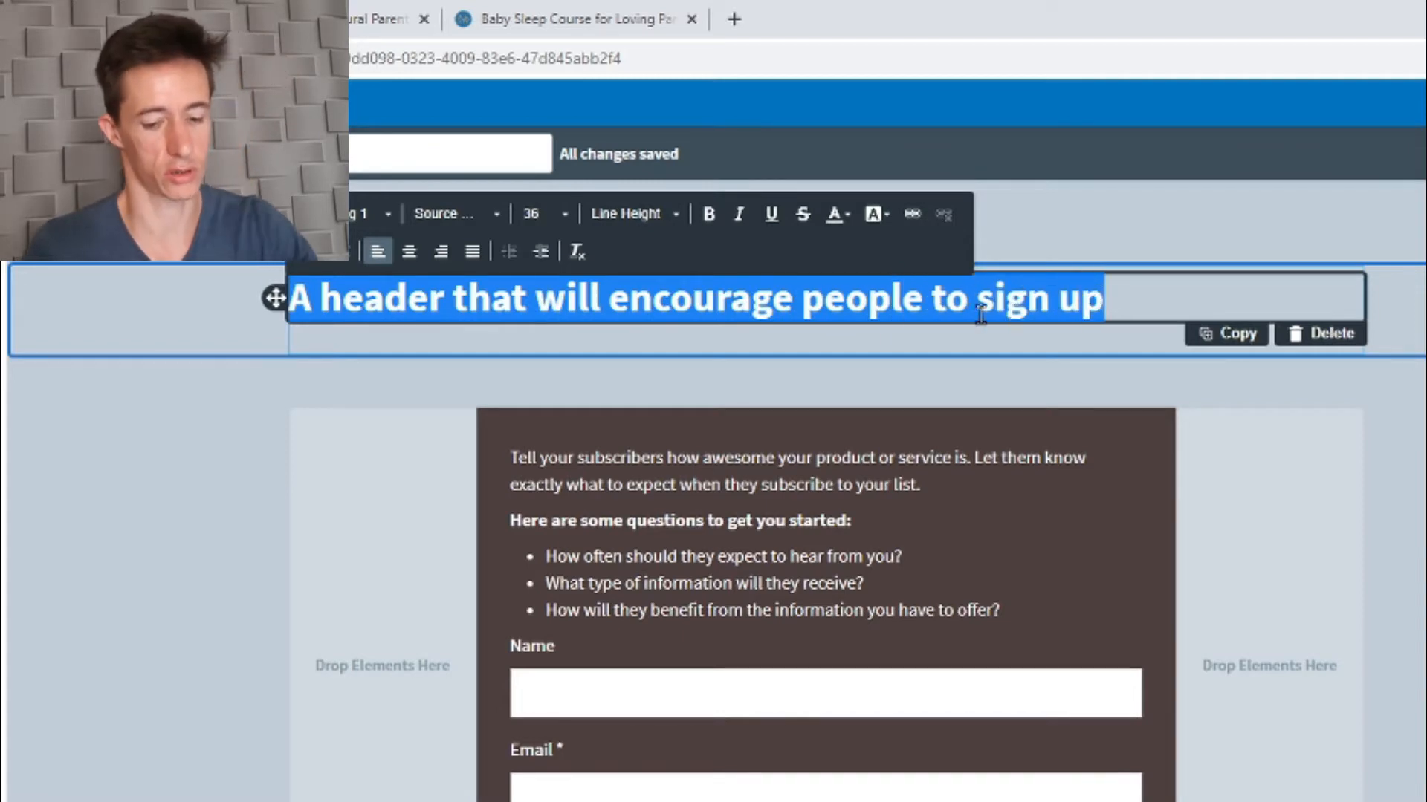
{"action": "key", "text": "BackSpace"}
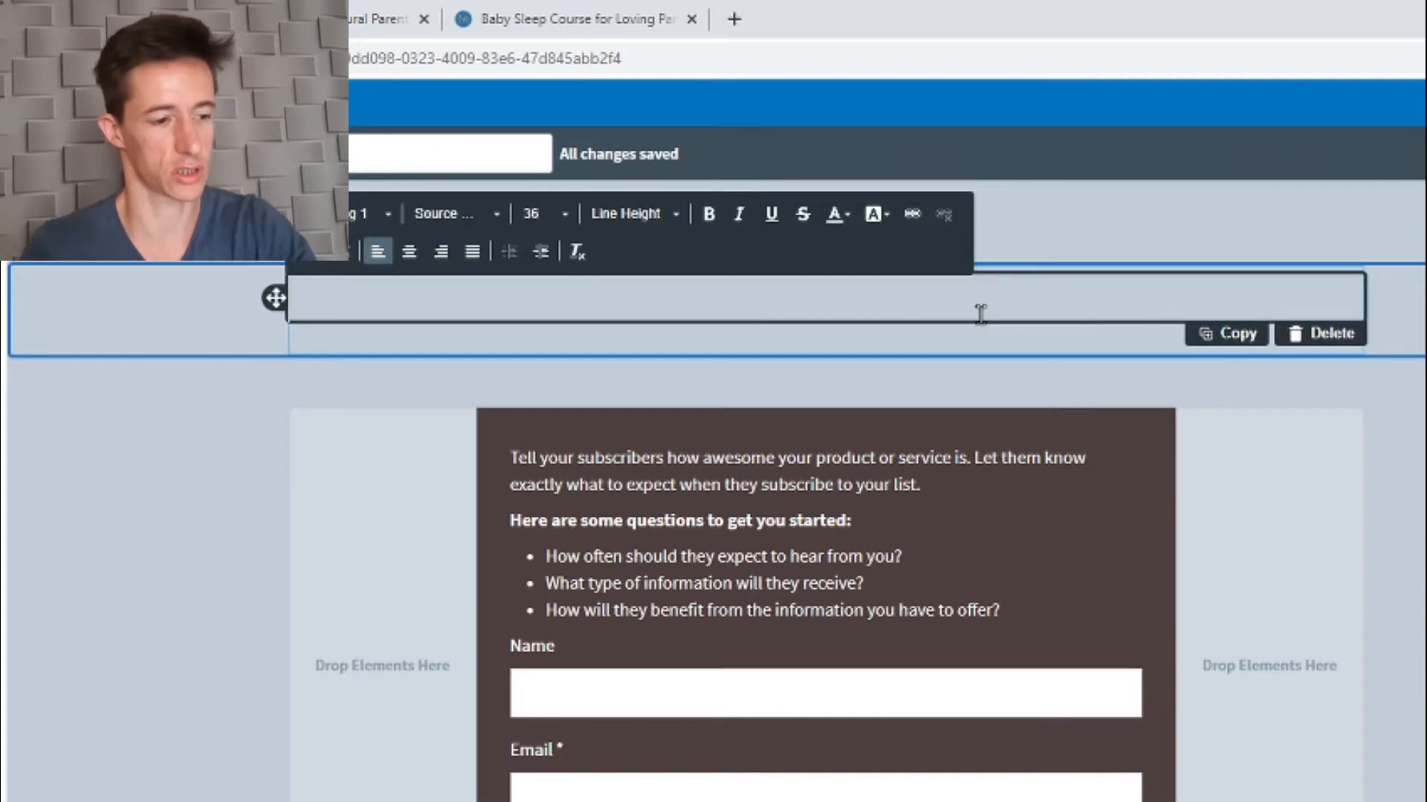
{"action": "right_click", "coordinate": [308, 306]}
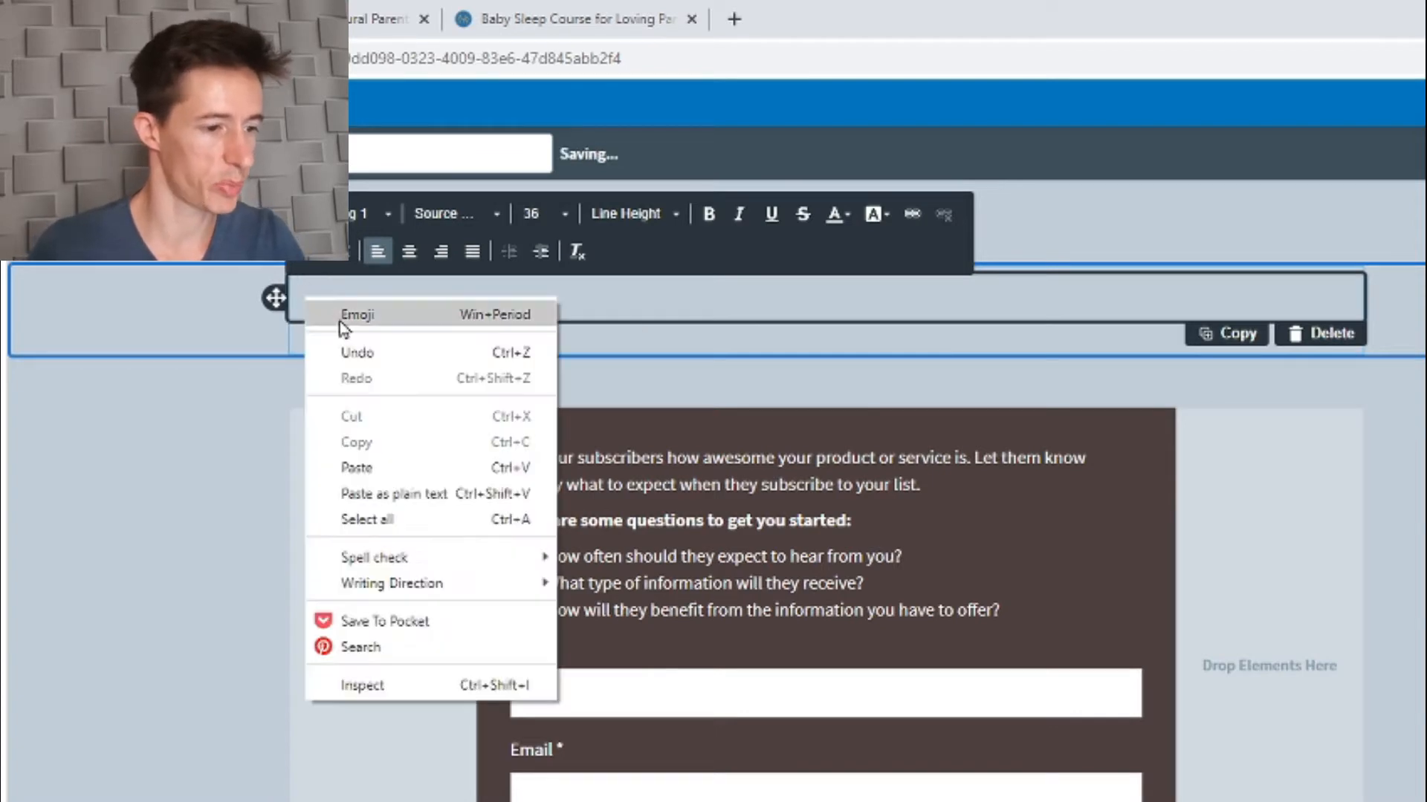
{"action": "left_click", "coordinate": [361, 467]}
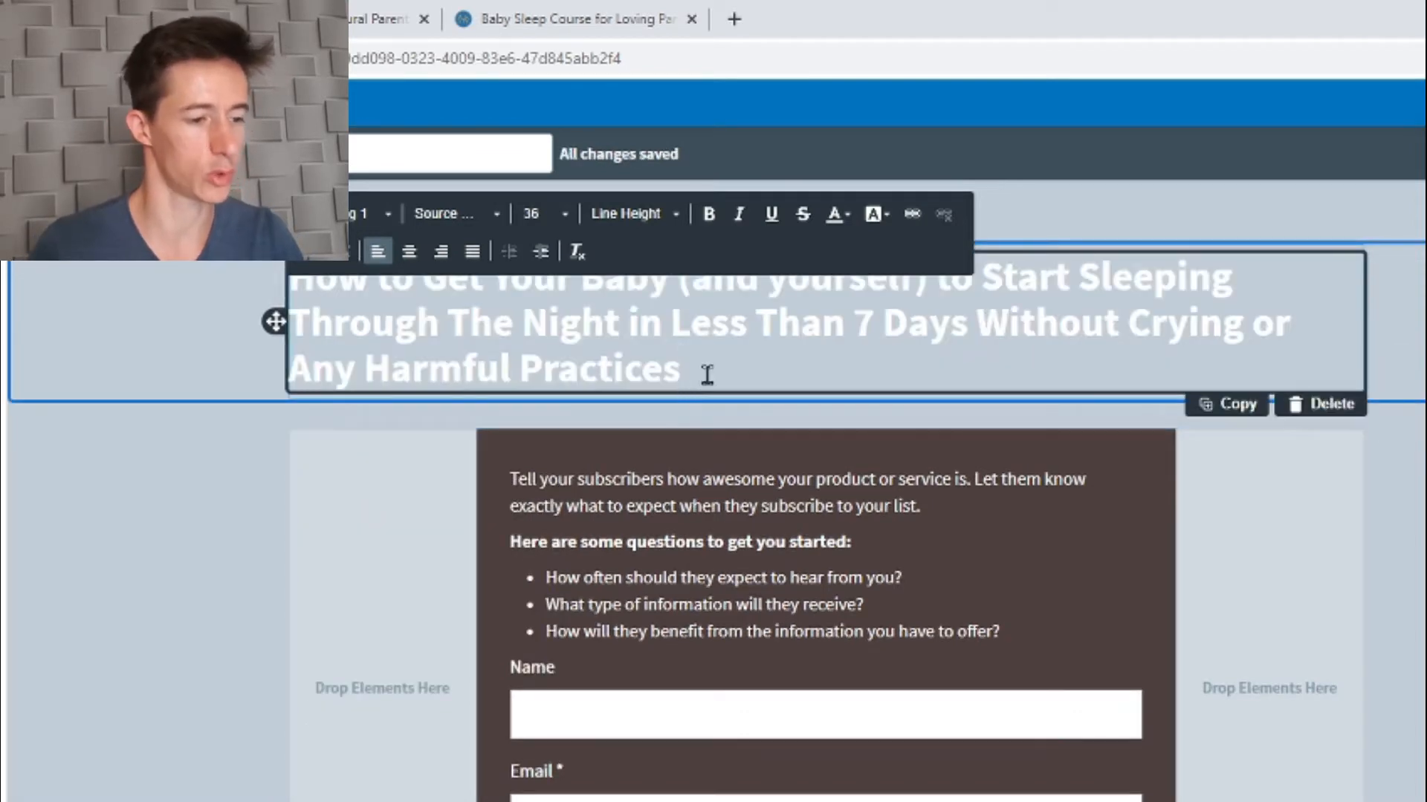
{"action": "left_click", "coordinate": [979, 438]}
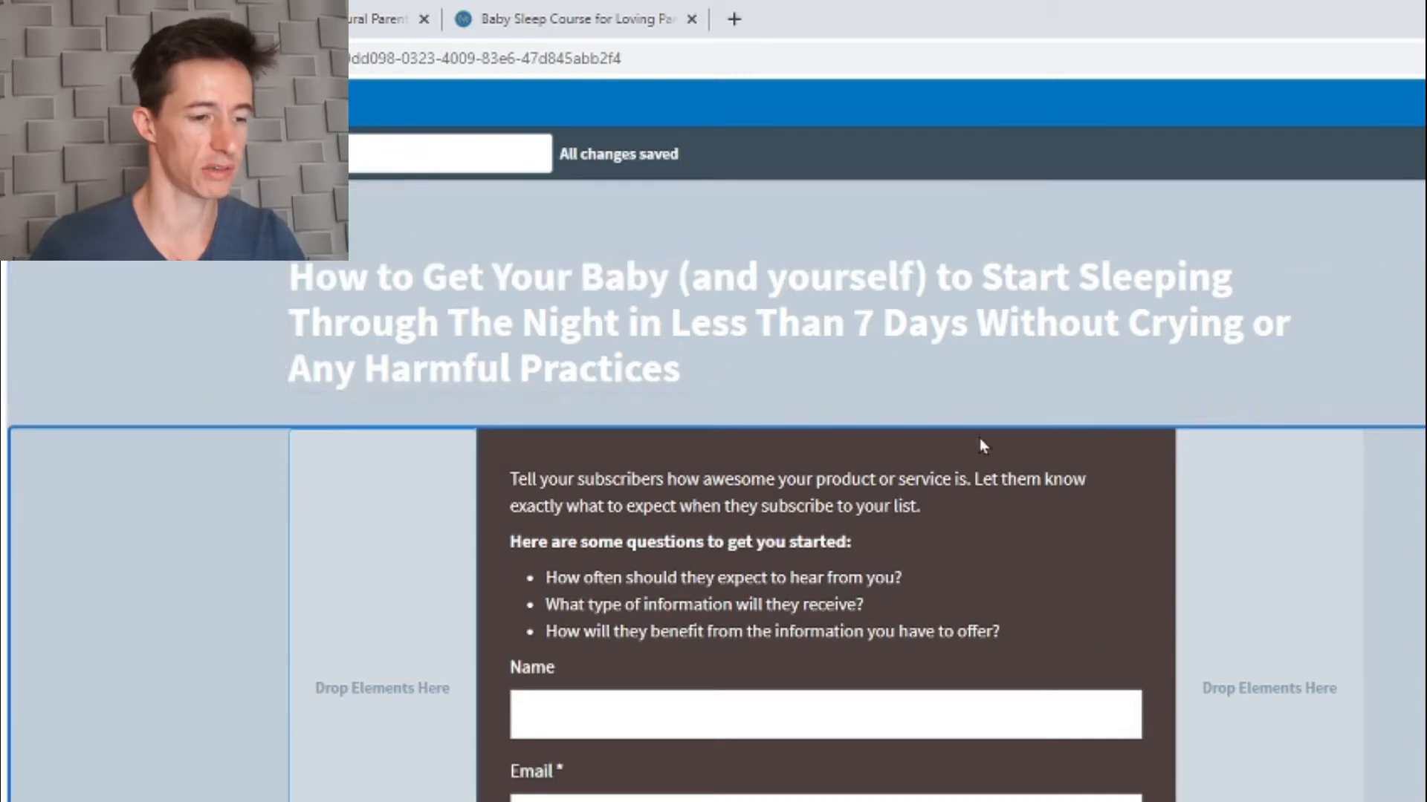
Center the whole headline text in the top row
{"action": "left_click", "coordinate": [296, 276]}
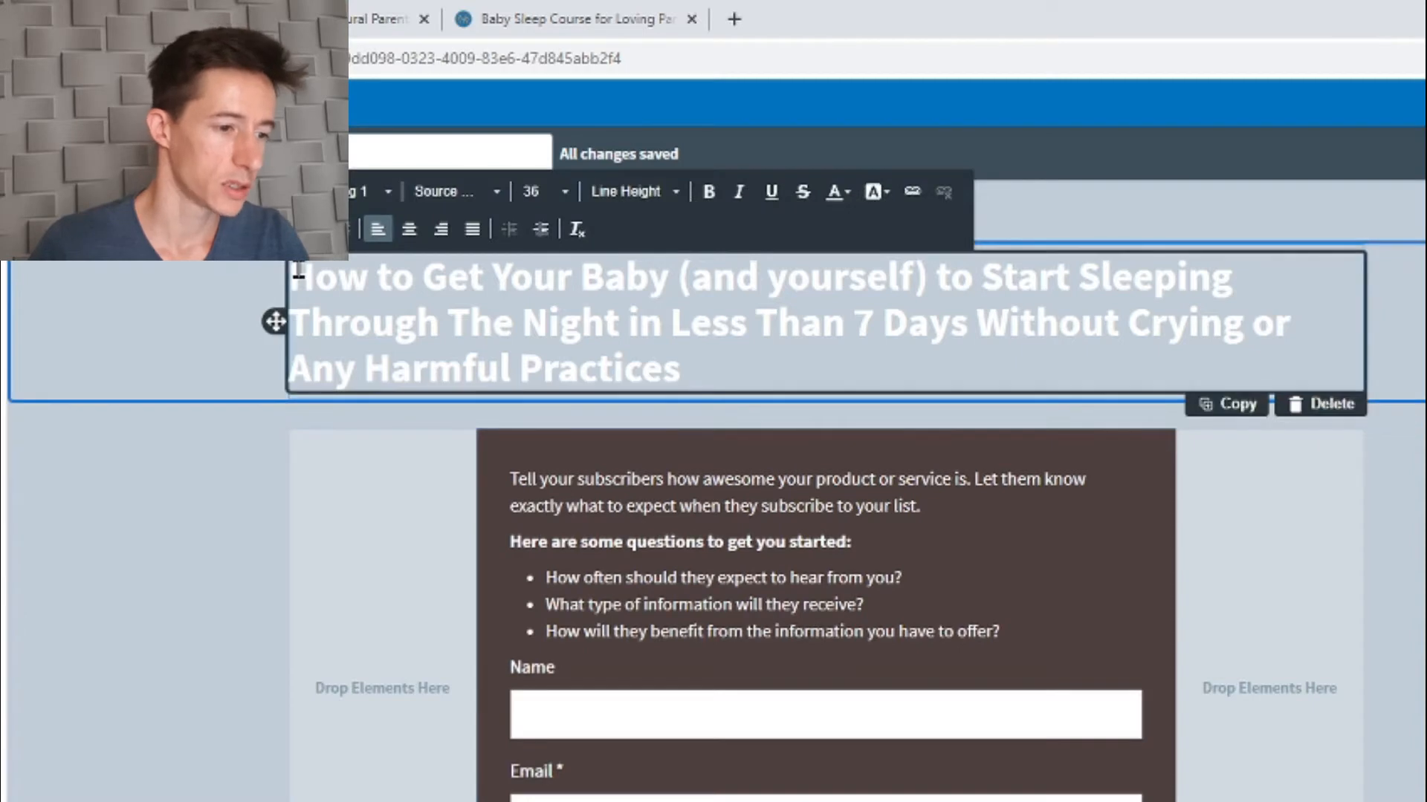
{"action": "left_click_drag", "start_coordinate": [296, 274], "coordinate": [766, 364]}
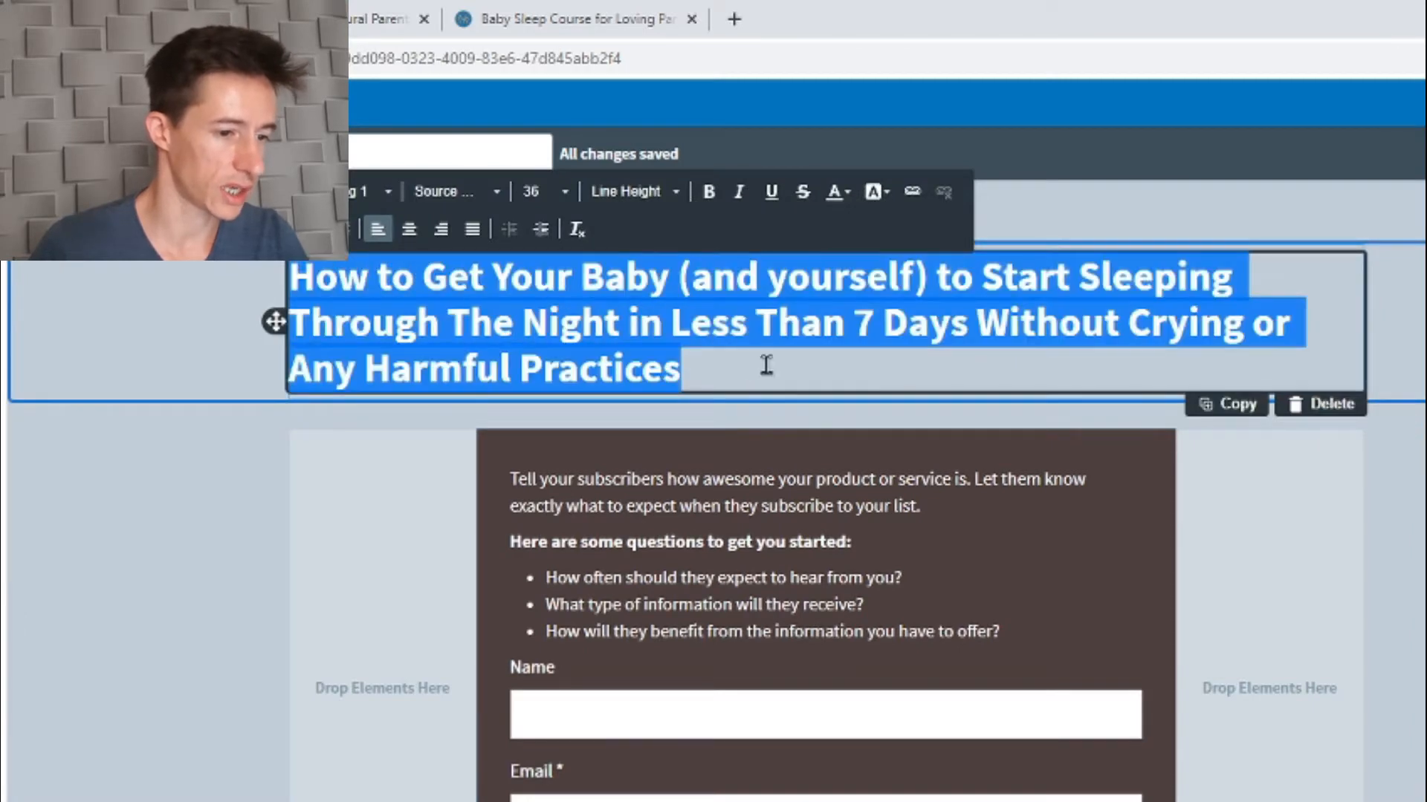
{"action": "left_click", "coordinate": [410, 238]}
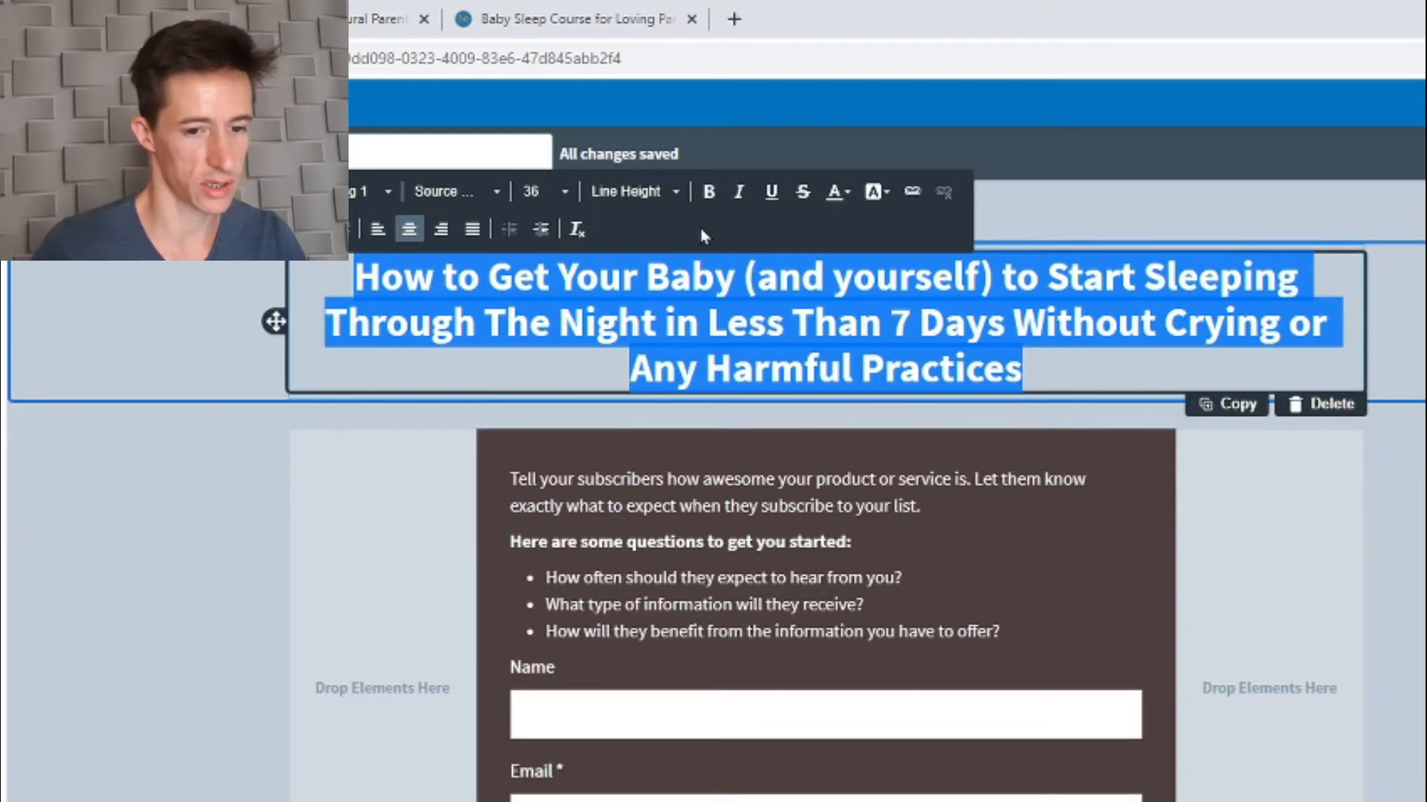
Try font size 48 on the headline and return it to 36
{"action": "left_click", "coordinate": [564, 195]}
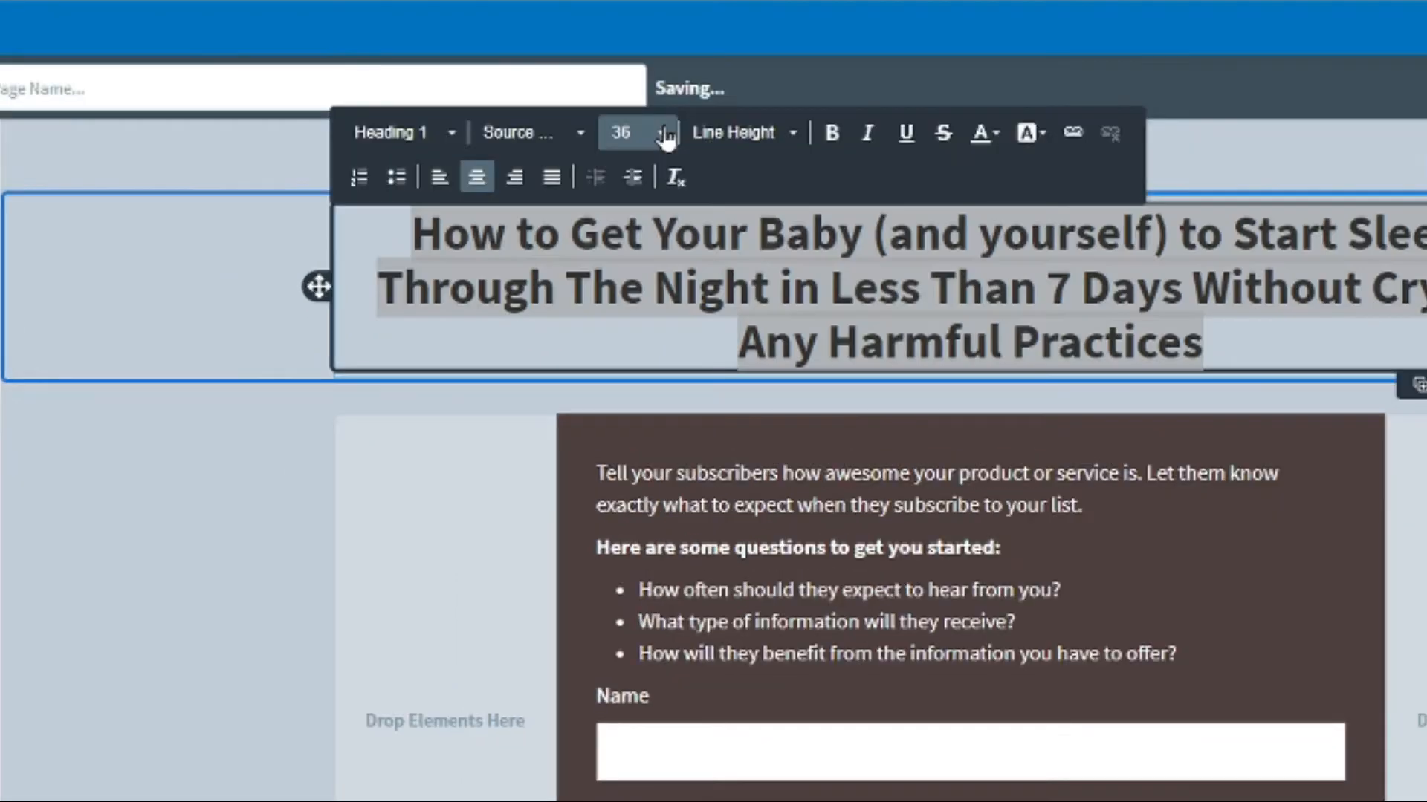
{"action": "left_click", "coordinate": [667, 136]}
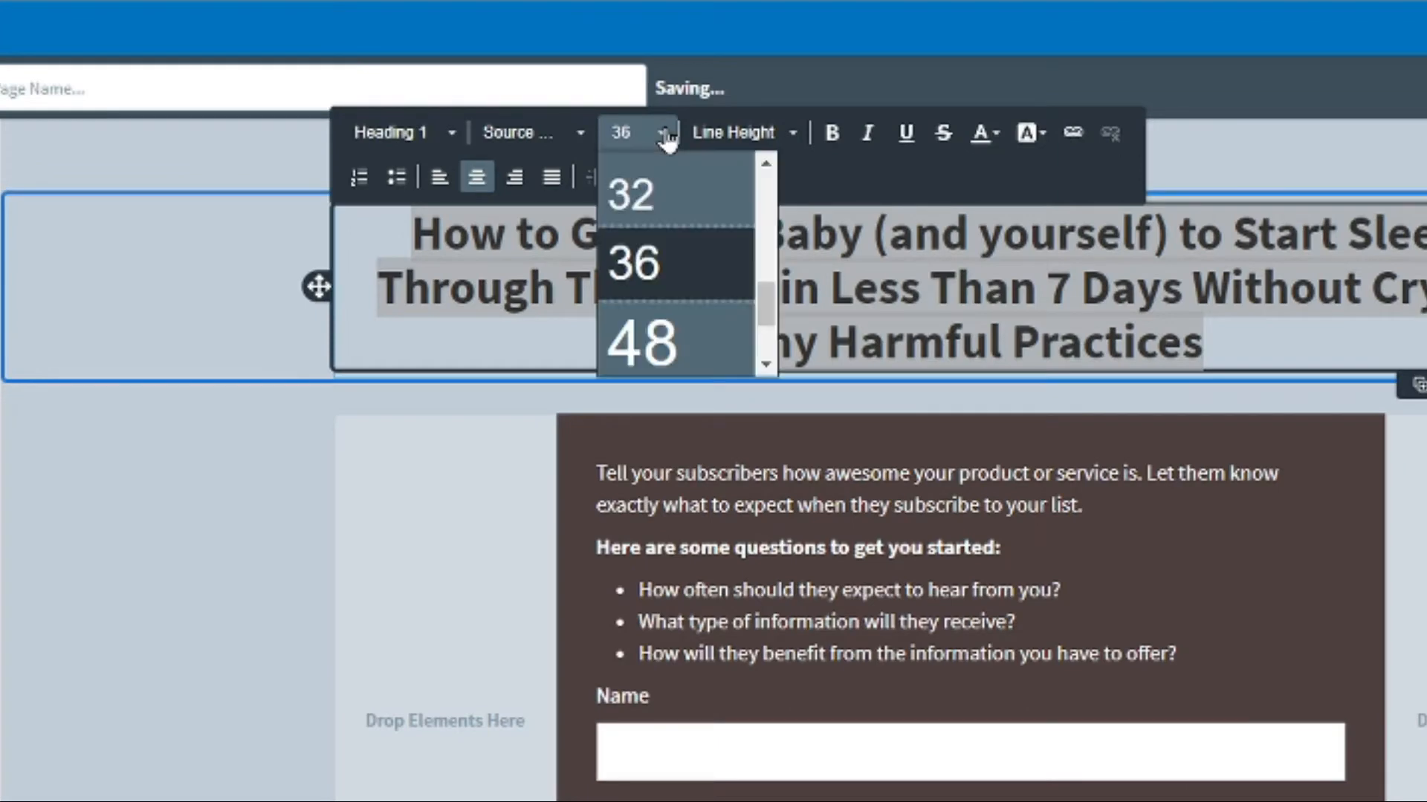
{"action": "left_click", "coordinate": [661, 330]}
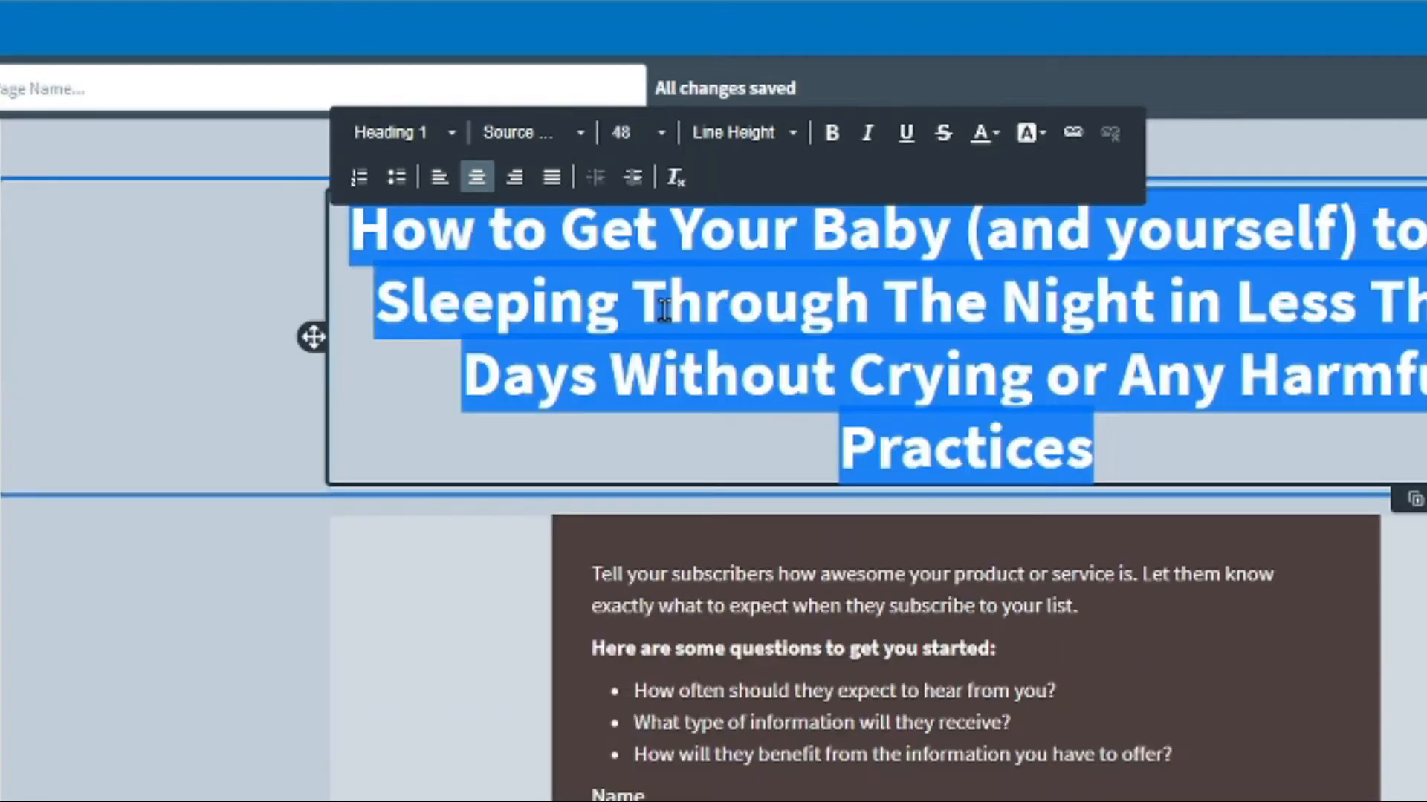
{"action": "left_click", "coordinate": [646, 137]}
{"action": "scroll", "coordinate": [653, 290], "scroll_direction": "up", "scroll_amount": 2}
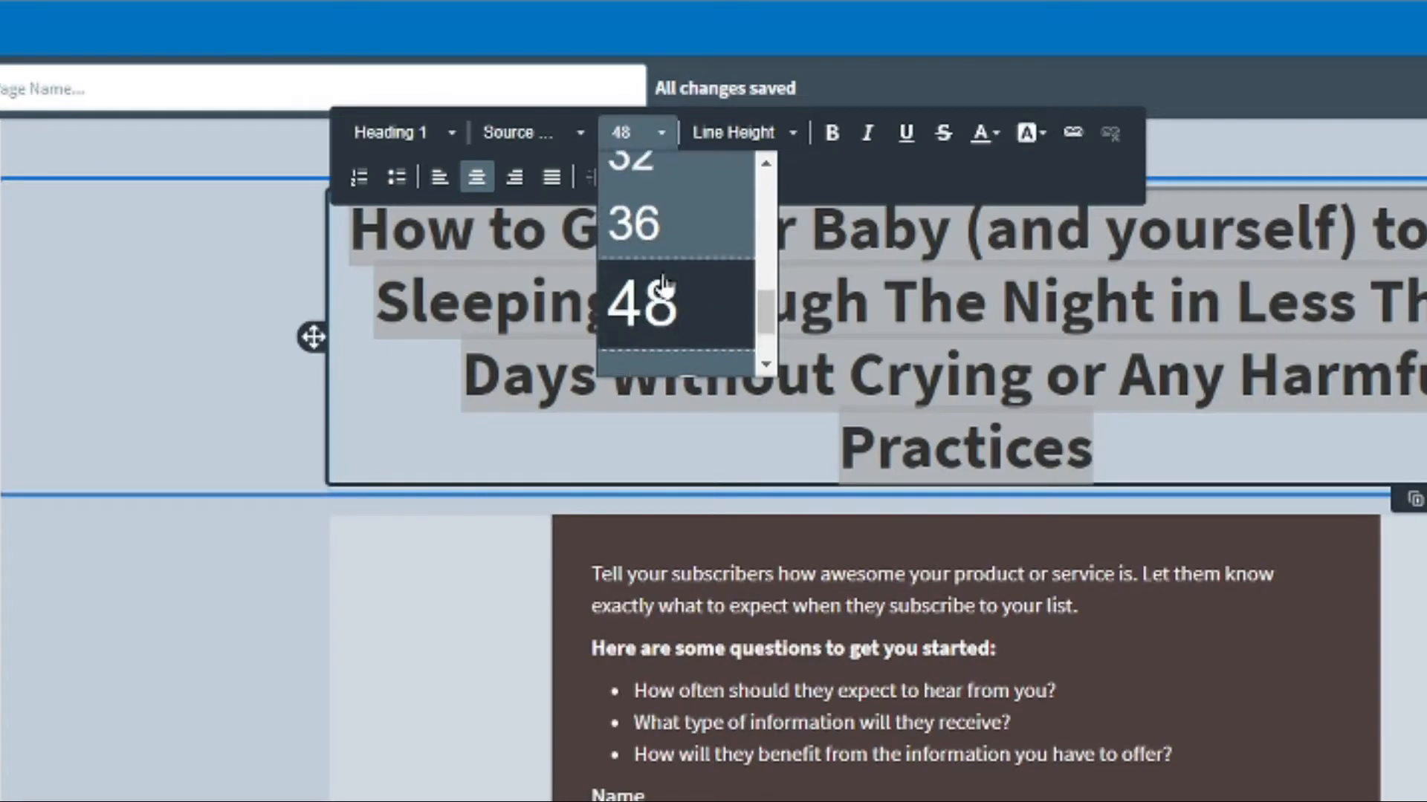
{"action": "left_click", "coordinate": [656, 286]}
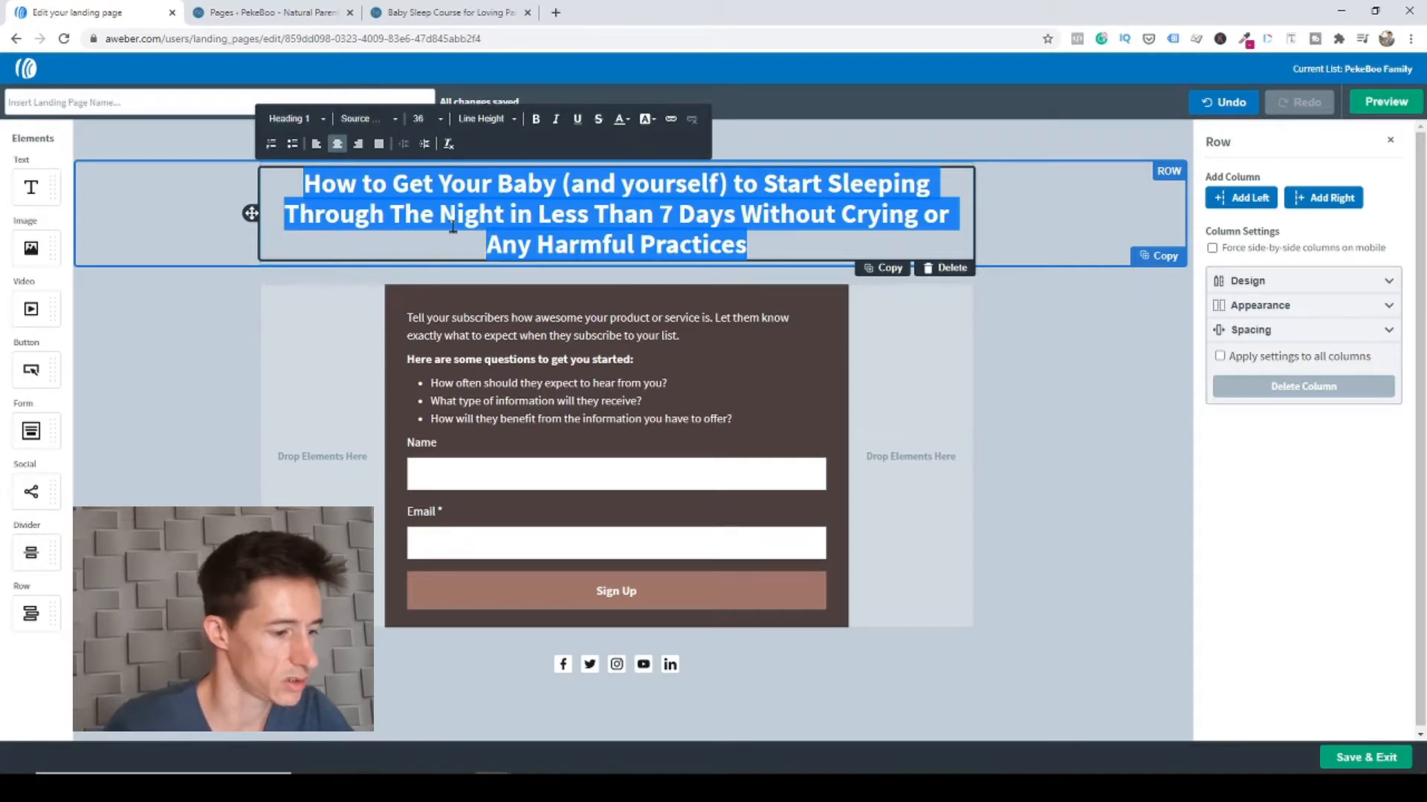
Set the headline's font size to 48
{"action": "left_click", "coordinate": [426, 119]}
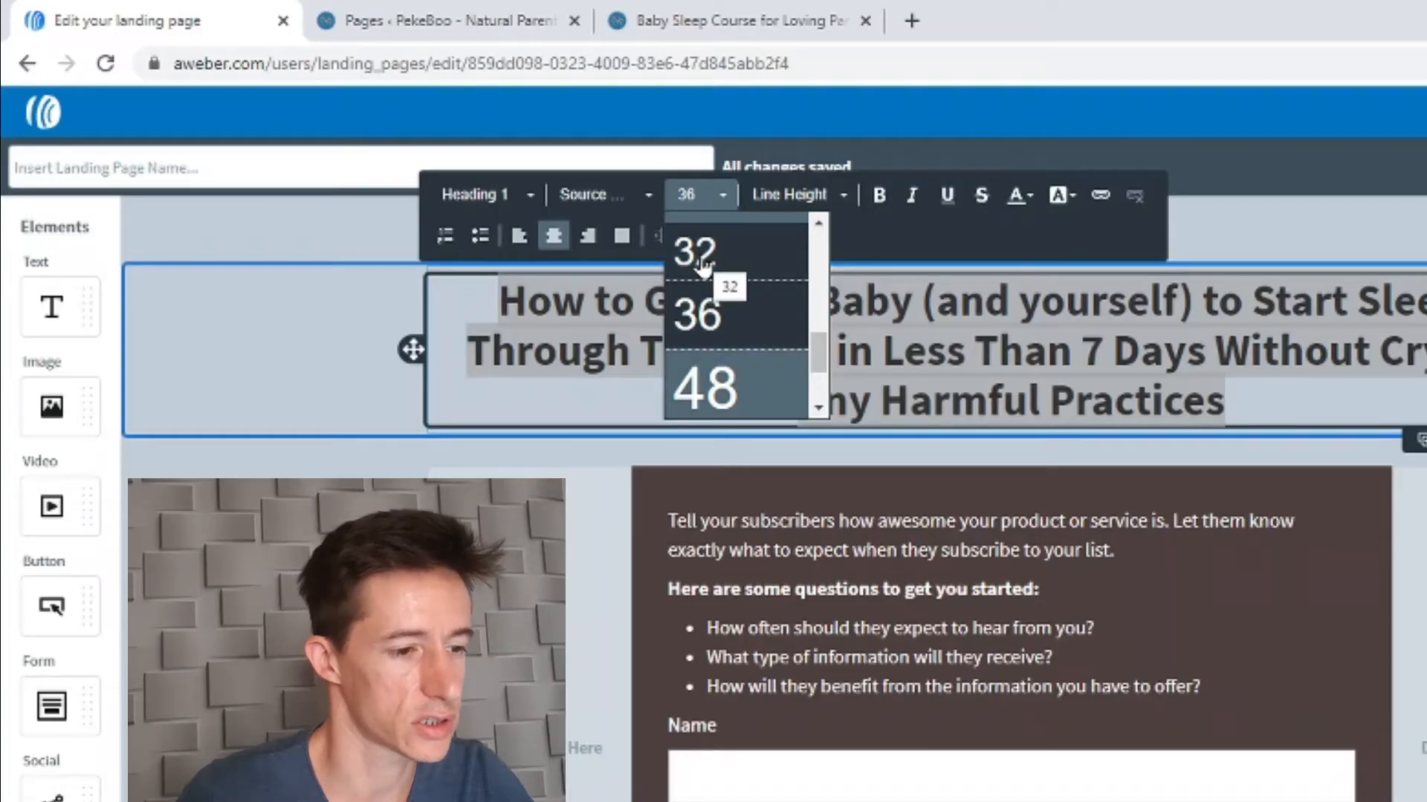
{"action": "scroll", "coordinate": [713, 282], "scroll_direction": "up", "scroll_amount": 3}
{"action": "scroll", "coordinate": [702, 293], "scroll_direction": "up", "scroll_amount": 1}
{"action": "scroll", "coordinate": [706, 304], "scroll_direction": "down", "scroll_amount": 5}
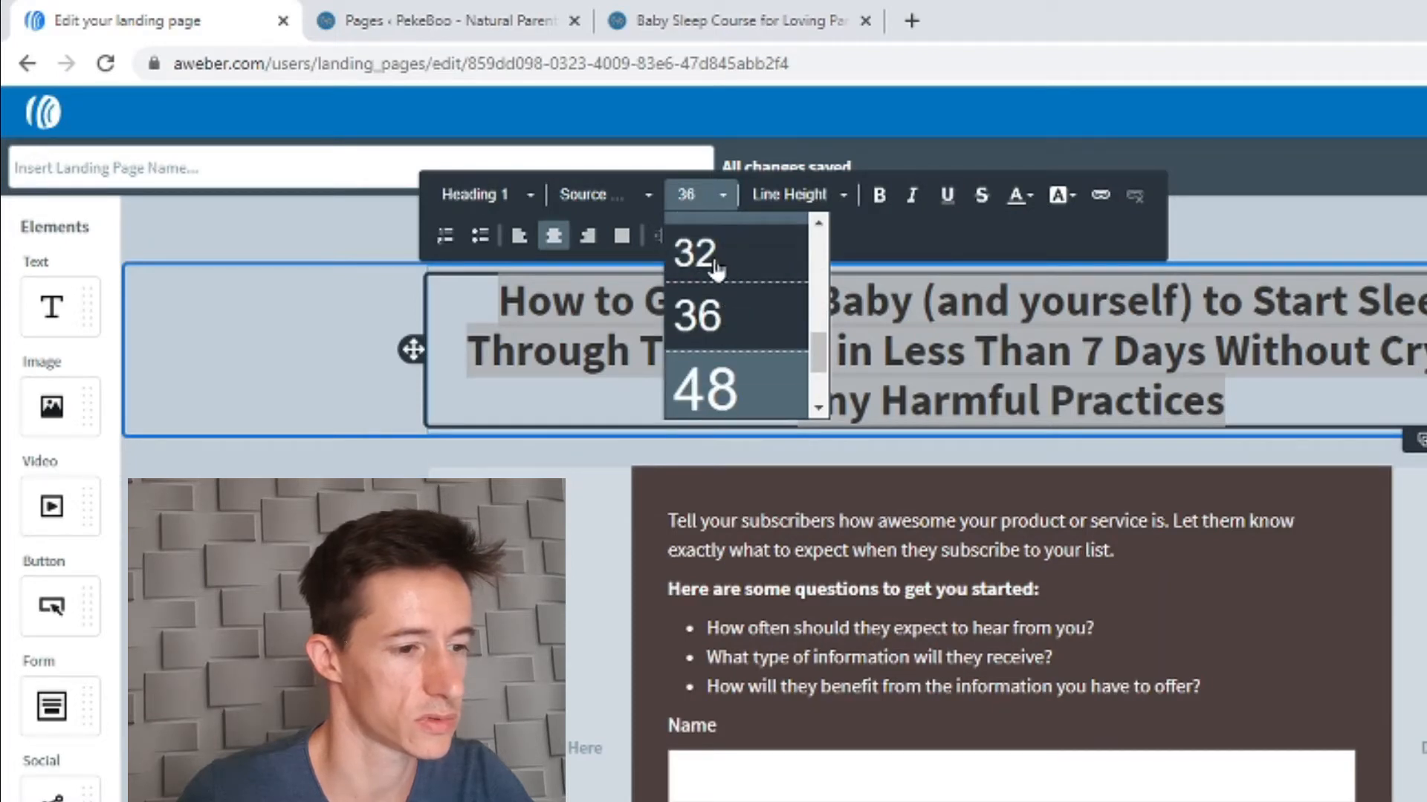
{"action": "left_click", "coordinate": [726, 390]}
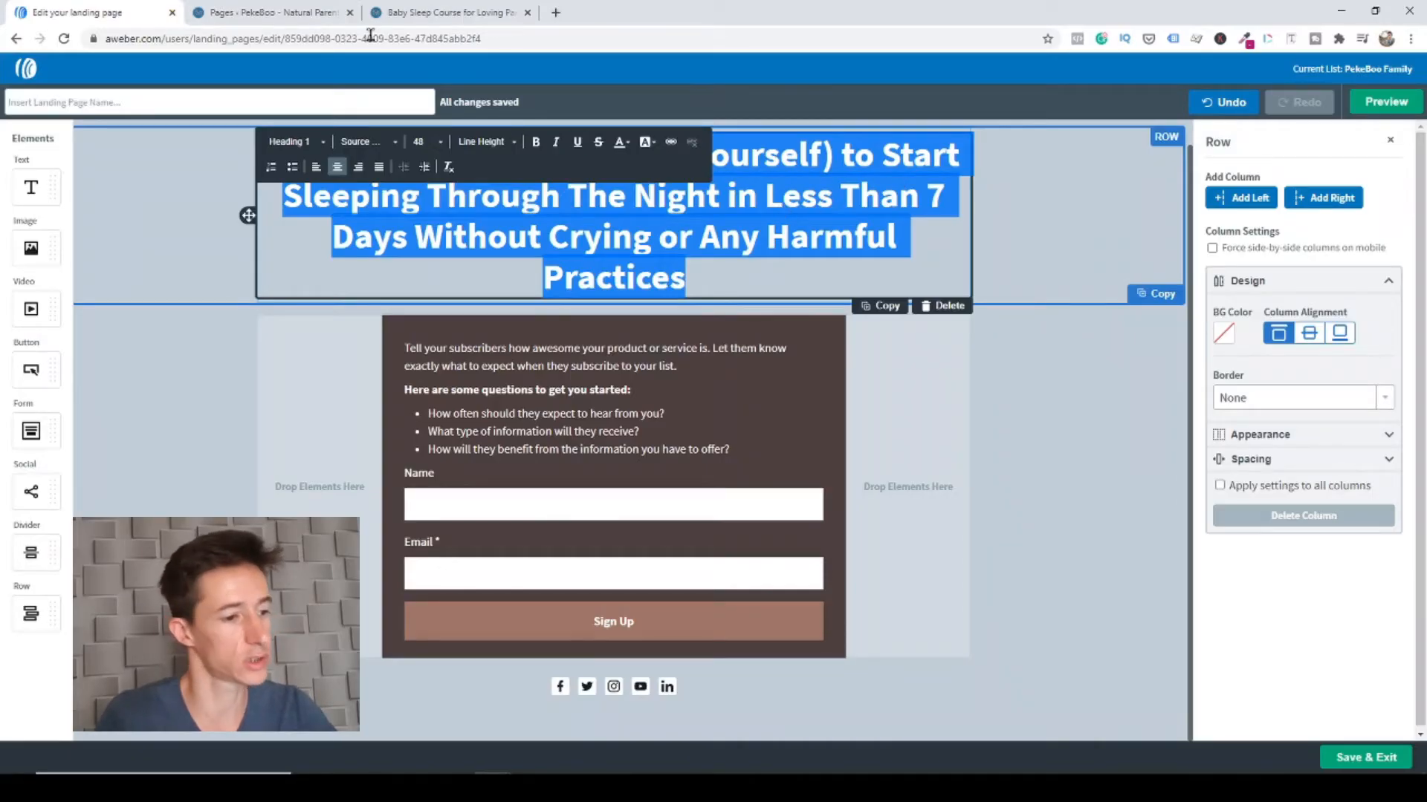
Check the text colors used on the PekeBoo Baby Sleep Course page, then return to the landing page editor
{"action": "left_click", "coordinate": [420, 13]}
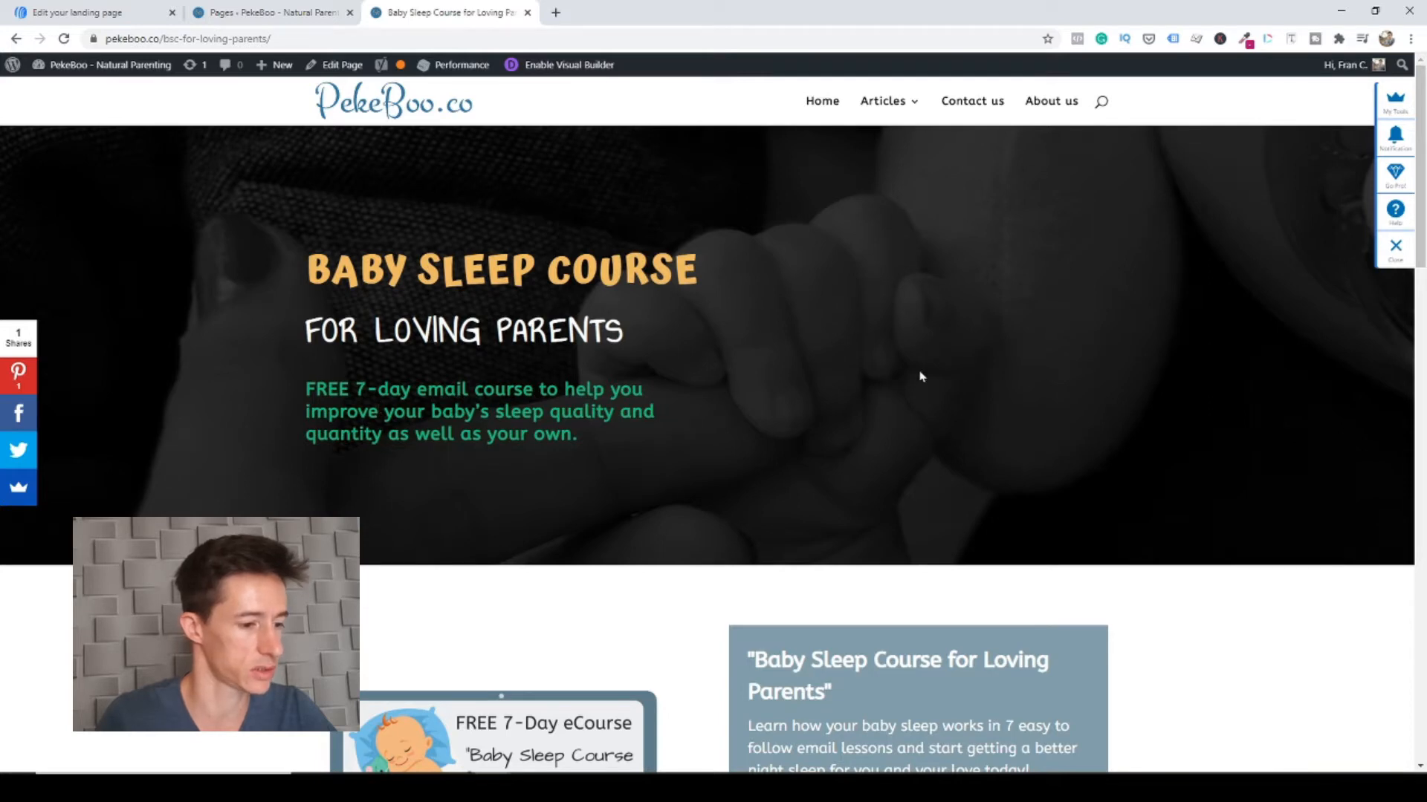
{"action": "scroll", "coordinate": [951, 327], "scroll_direction": "down", "scroll_amount": 2}
{"action": "scroll", "coordinate": [974, 306], "scroll_direction": "up", "scroll_amount": 2}
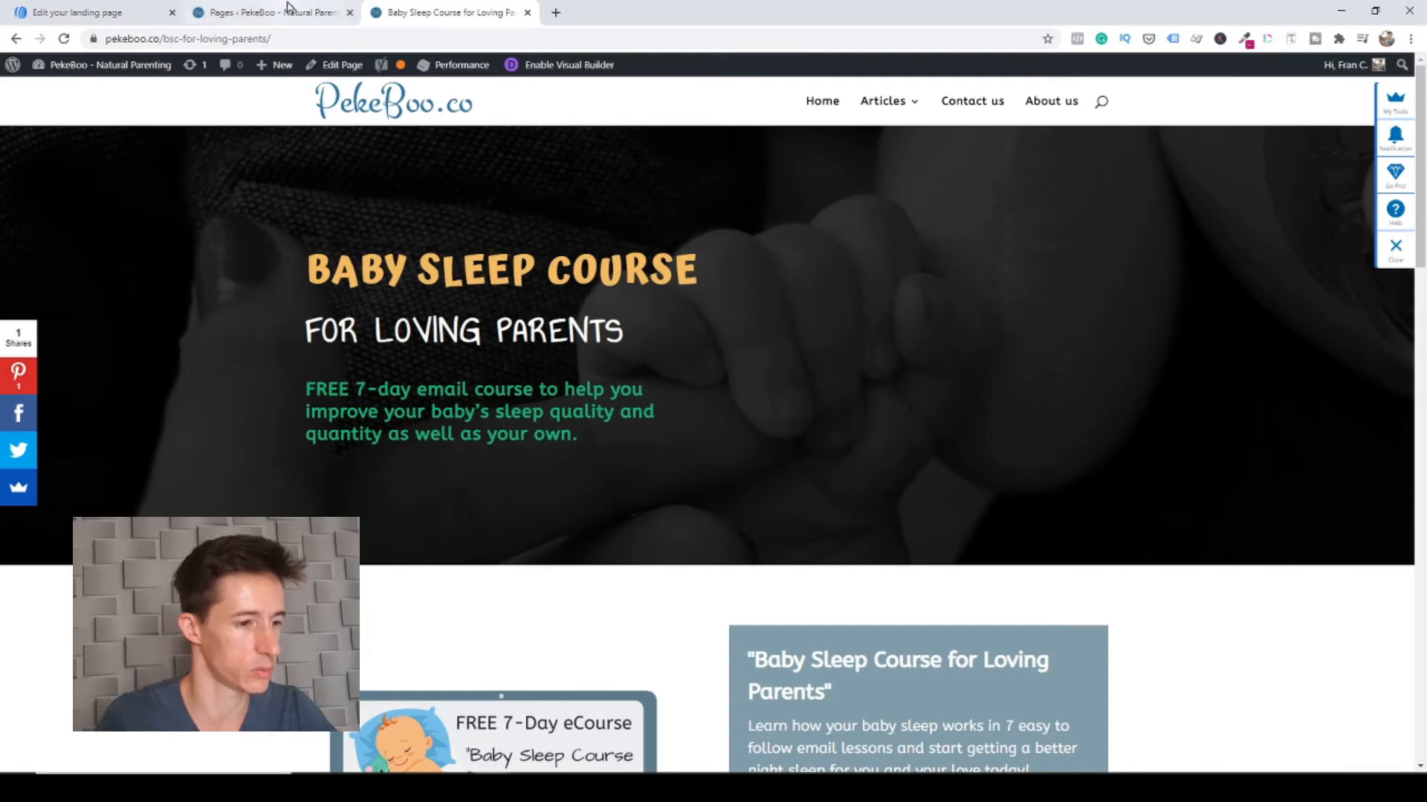
{"action": "left_click", "coordinate": [111, 13]}
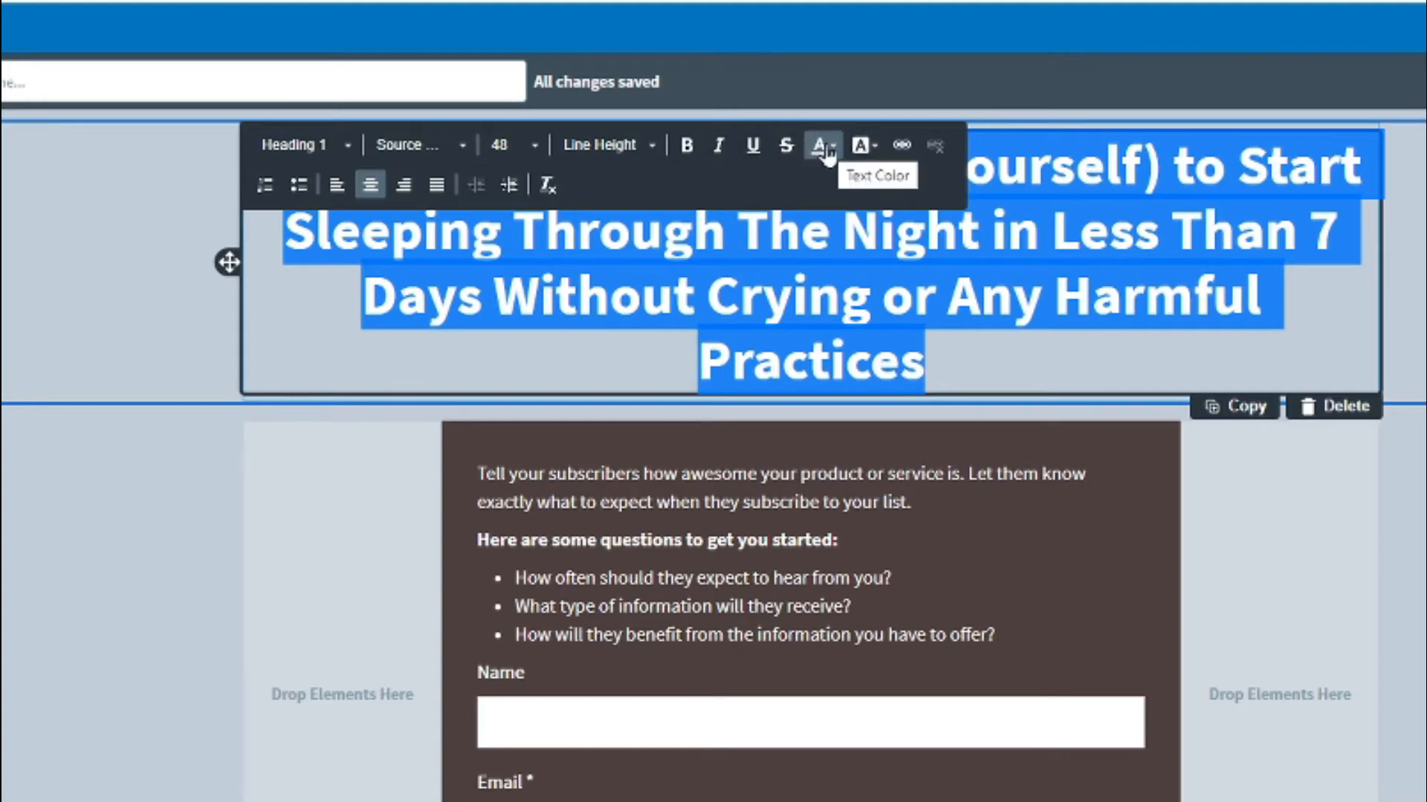
Set the headline's text color to a light orange, #F1C06C, from the color palette
{"action": "left_click", "coordinate": [827, 154]}
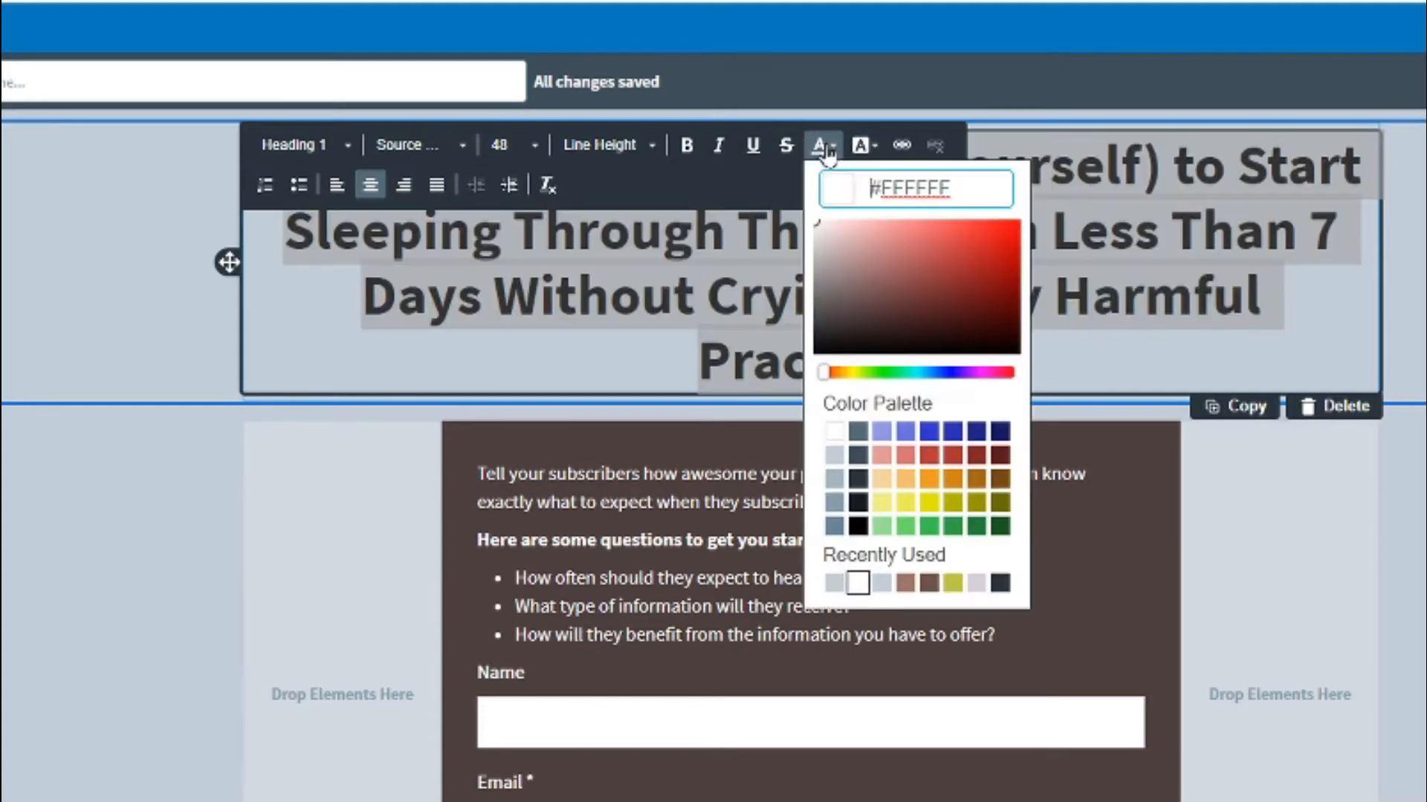
{"action": "left_click", "coordinate": [906, 479]}
{"action": "left_click", "coordinate": [1195, 257]}
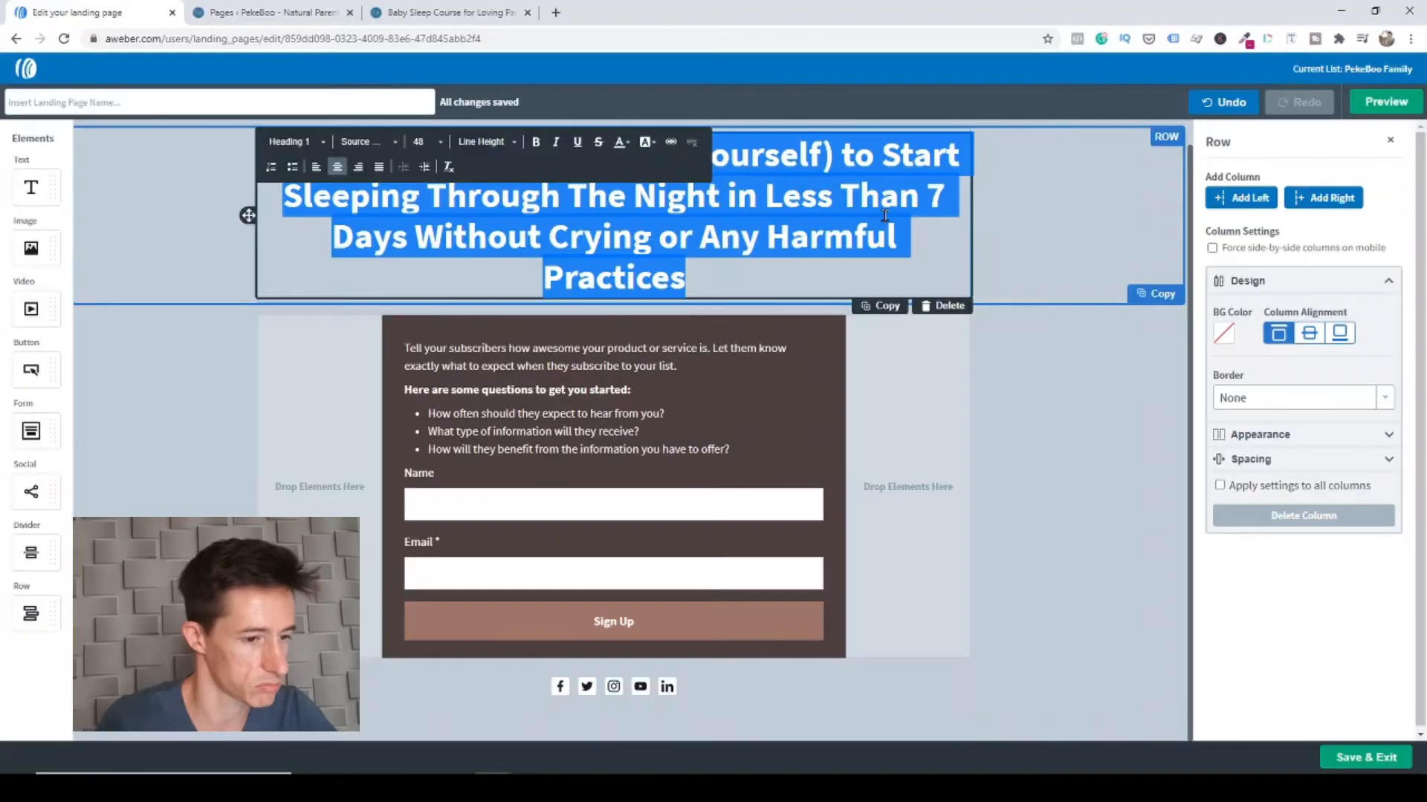
{"action": "left_click", "coordinate": [1327, 285]}
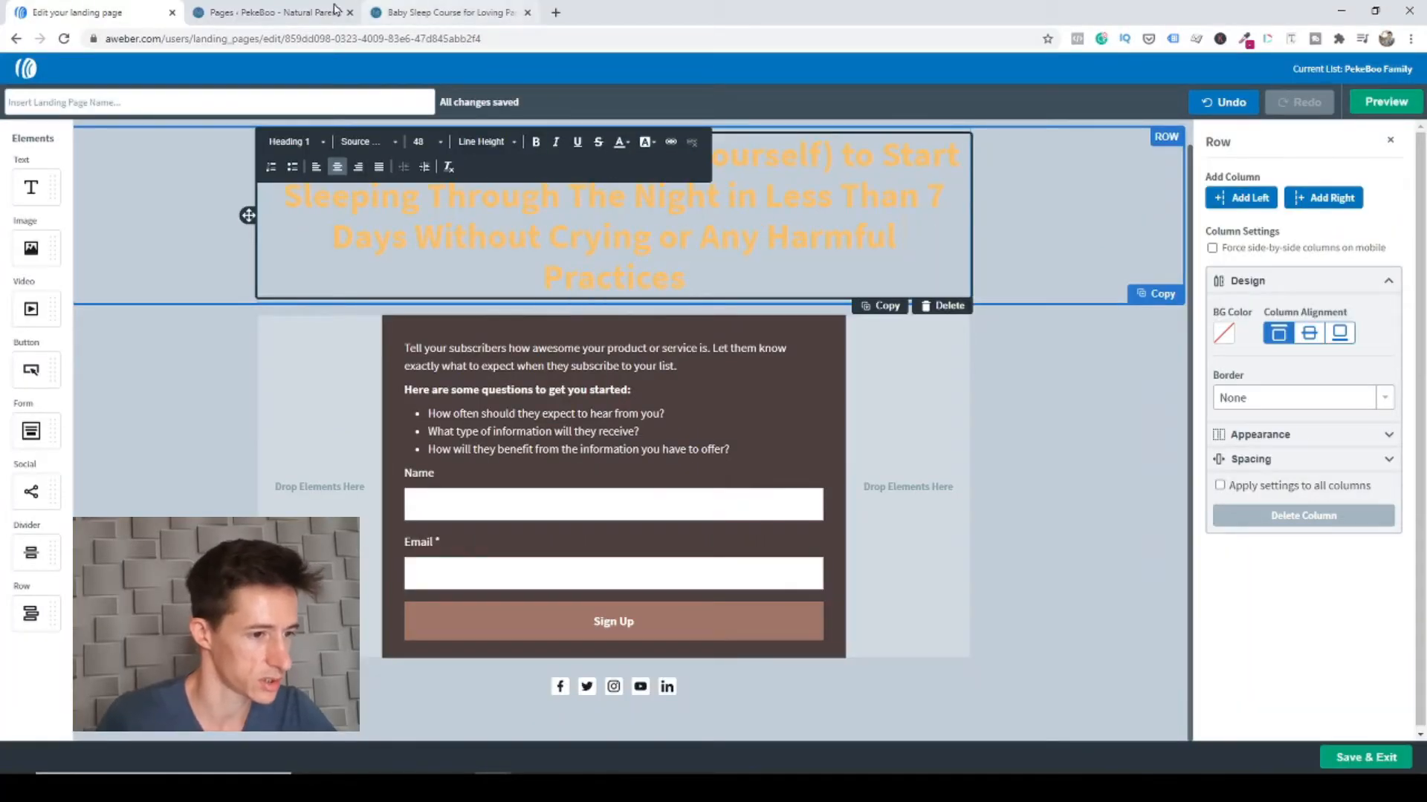
Compare the headline's orange with the Baby Sleep Course page title and adjust the headline's text color to #FFC45E
{"action": "left_click", "coordinate": [420, 13]}
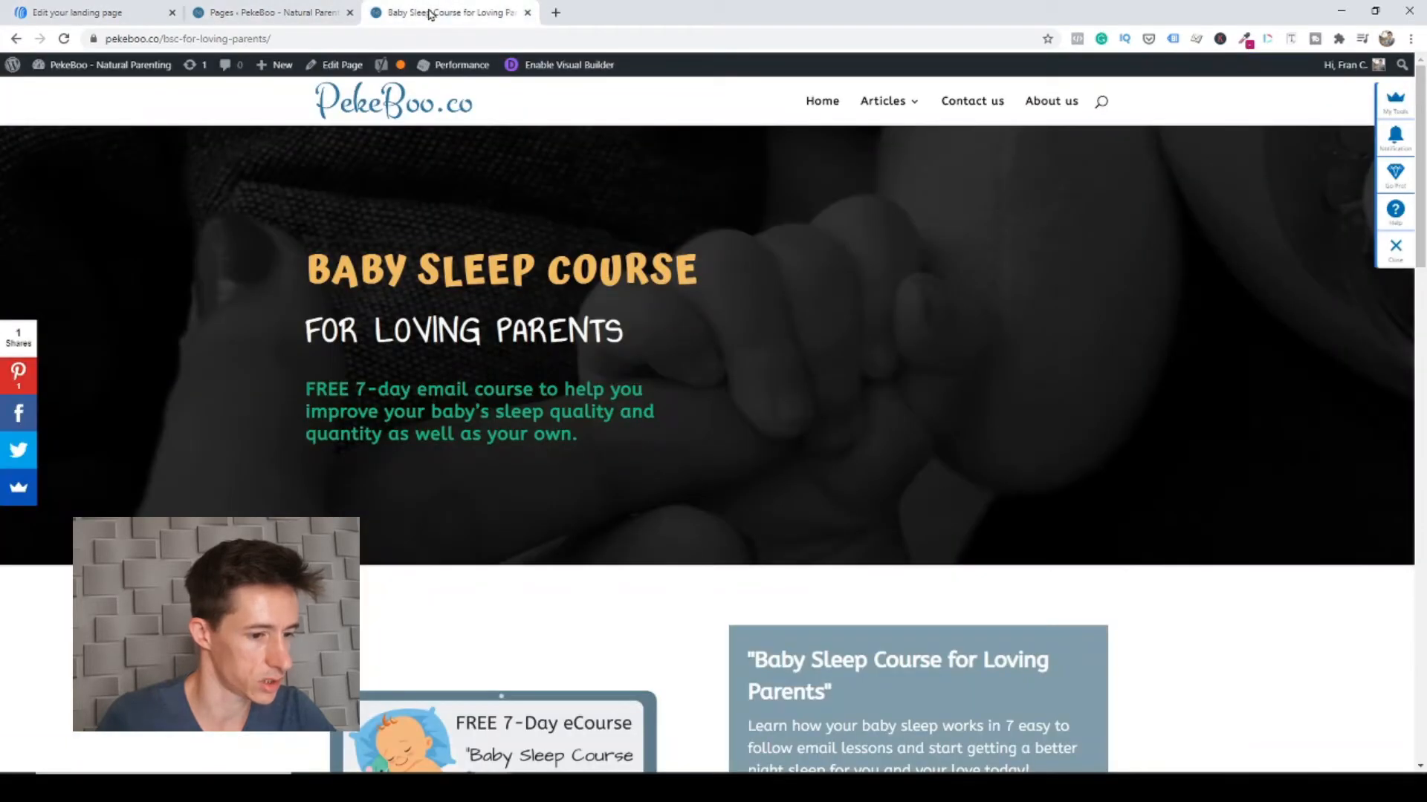
{"action": "left_click", "coordinate": [114, 14]}
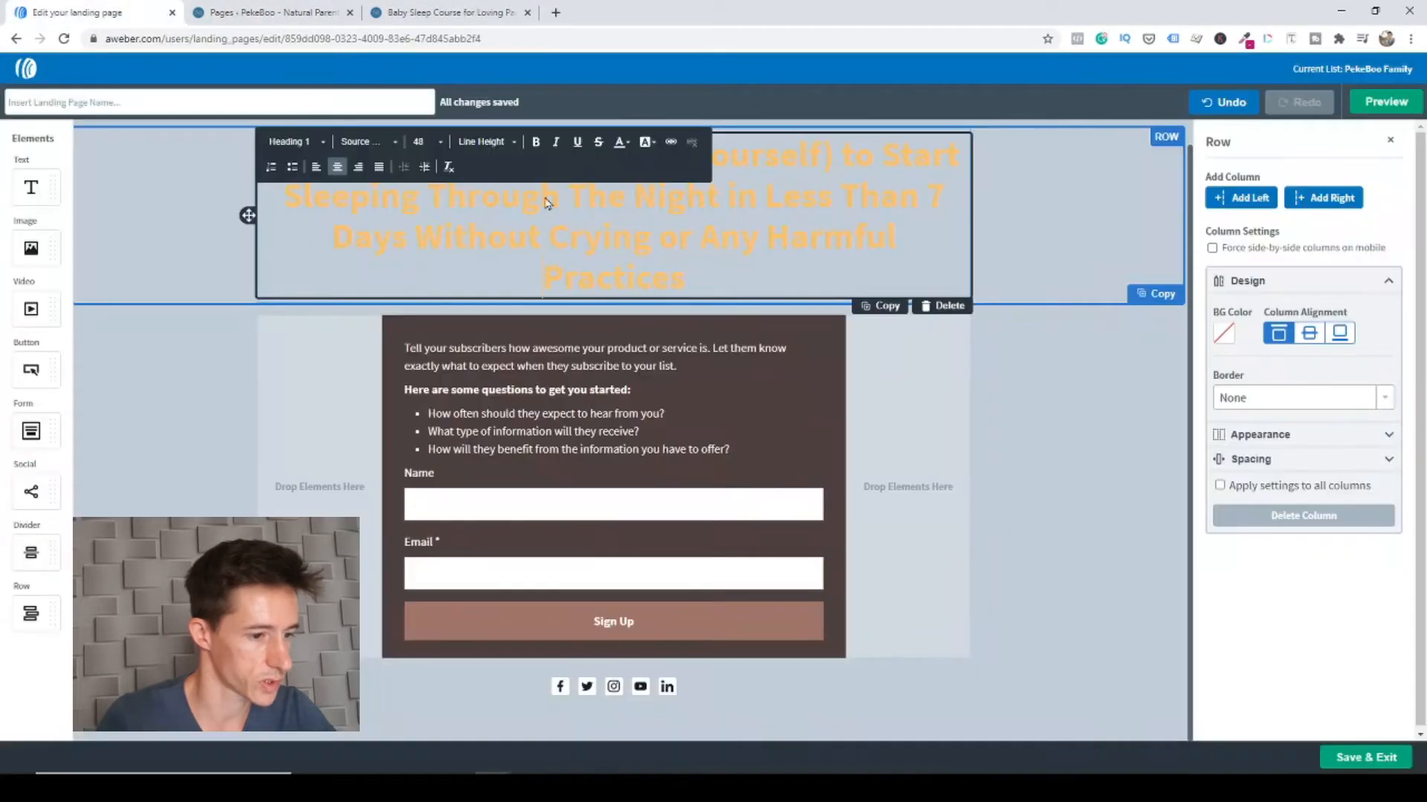
{"action": "triple_click", "coordinate": [659, 267]}
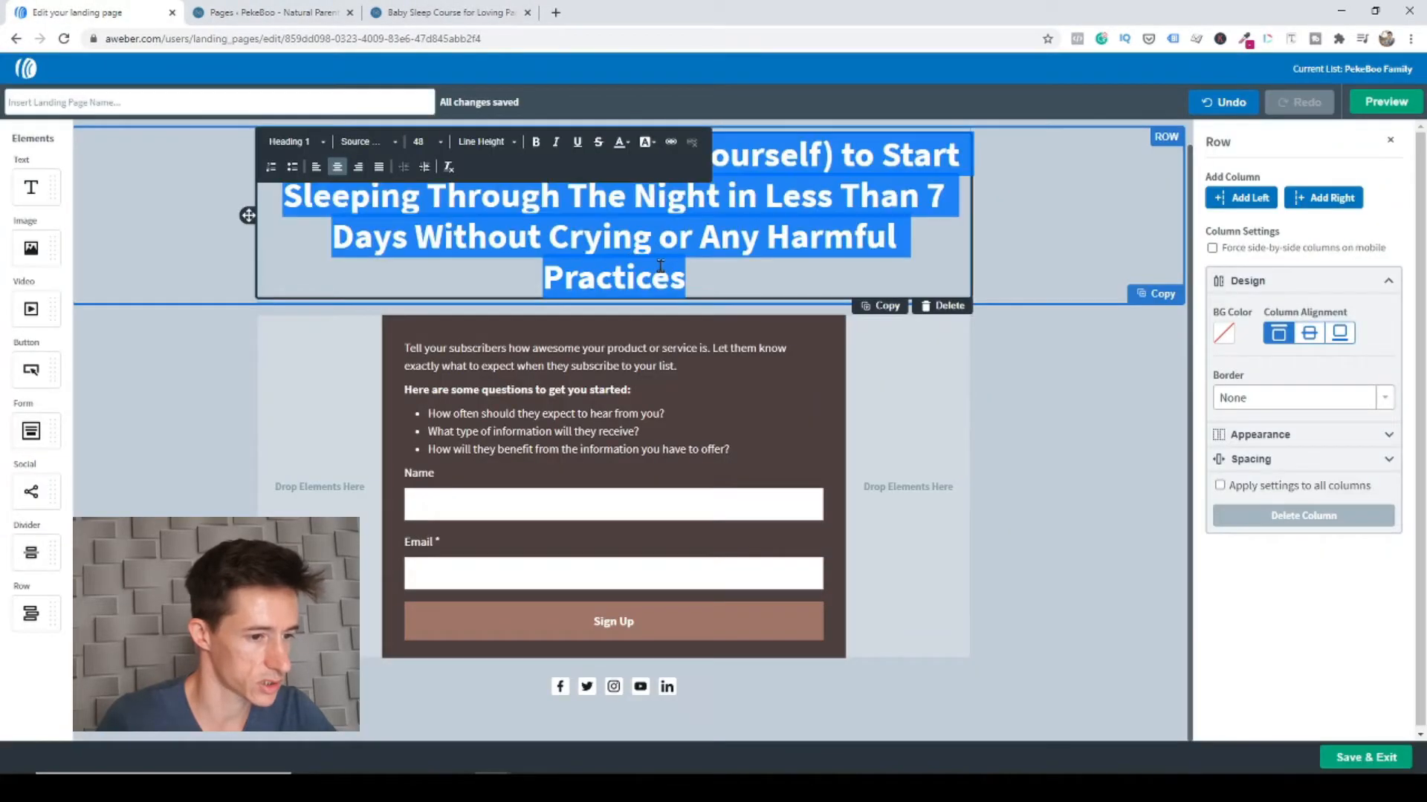
{"action": "left_click", "coordinate": [619, 144]}
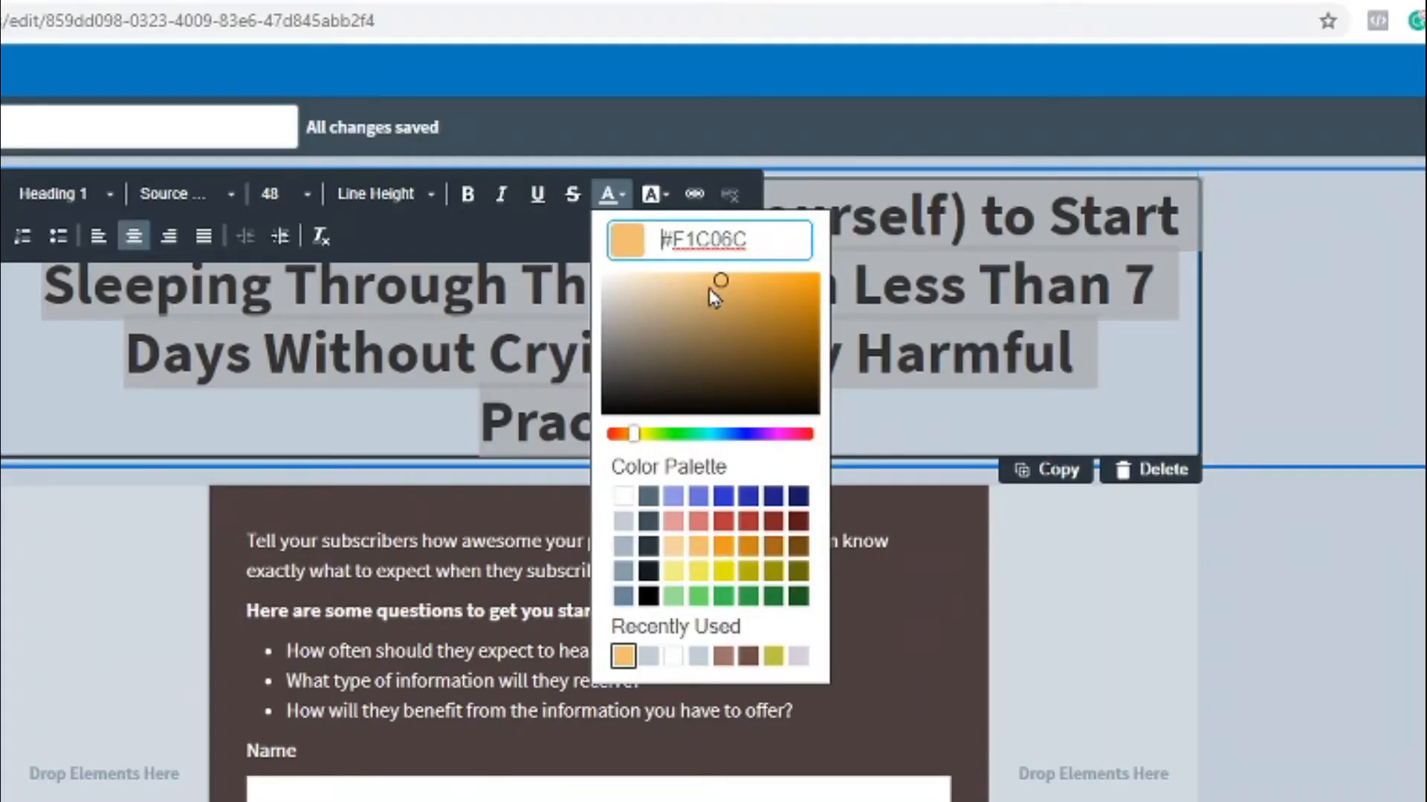
{"action": "left_click", "coordinate": [726, 279]}
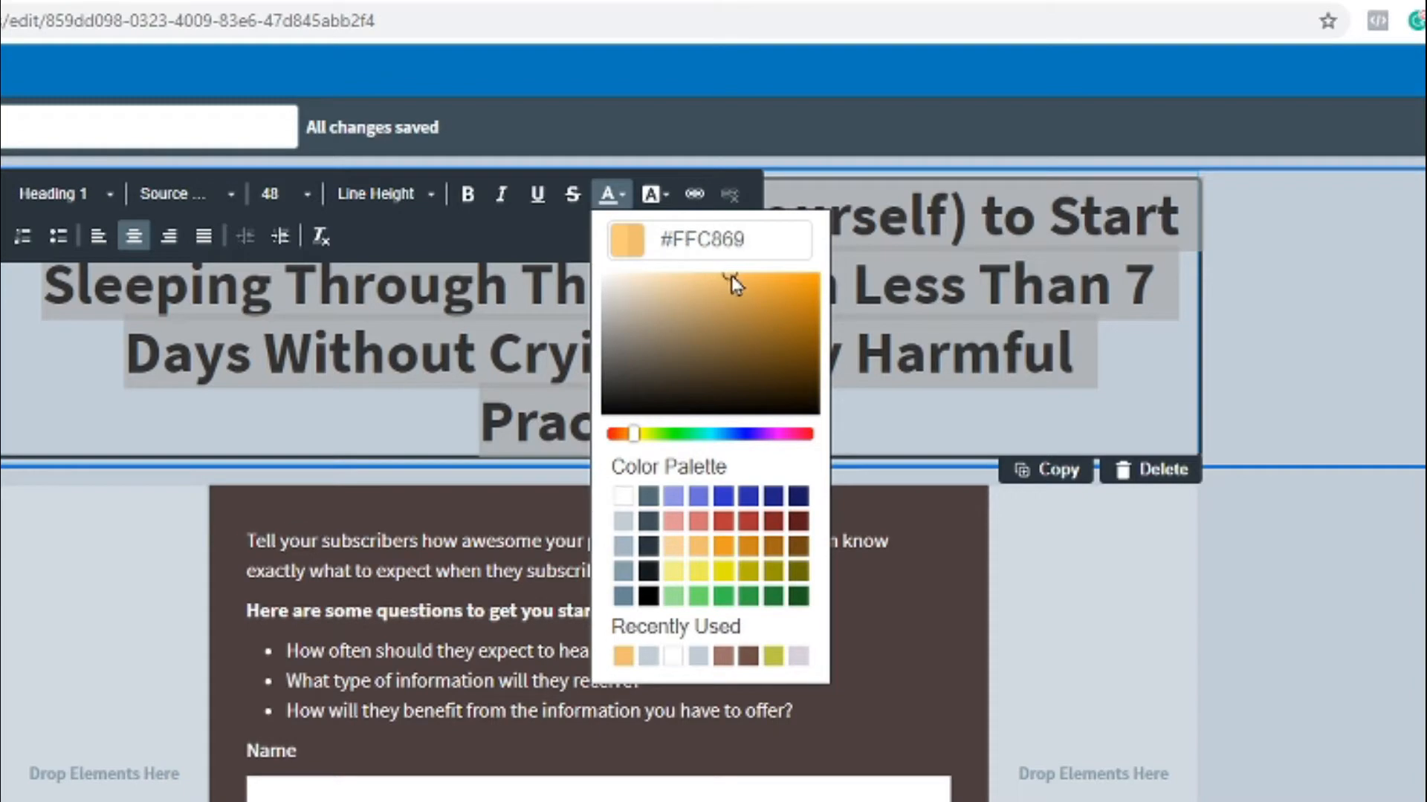
{"action": "left_click_drag", "start_coordinate": [732, 277], "coordinate": [738, 274]}
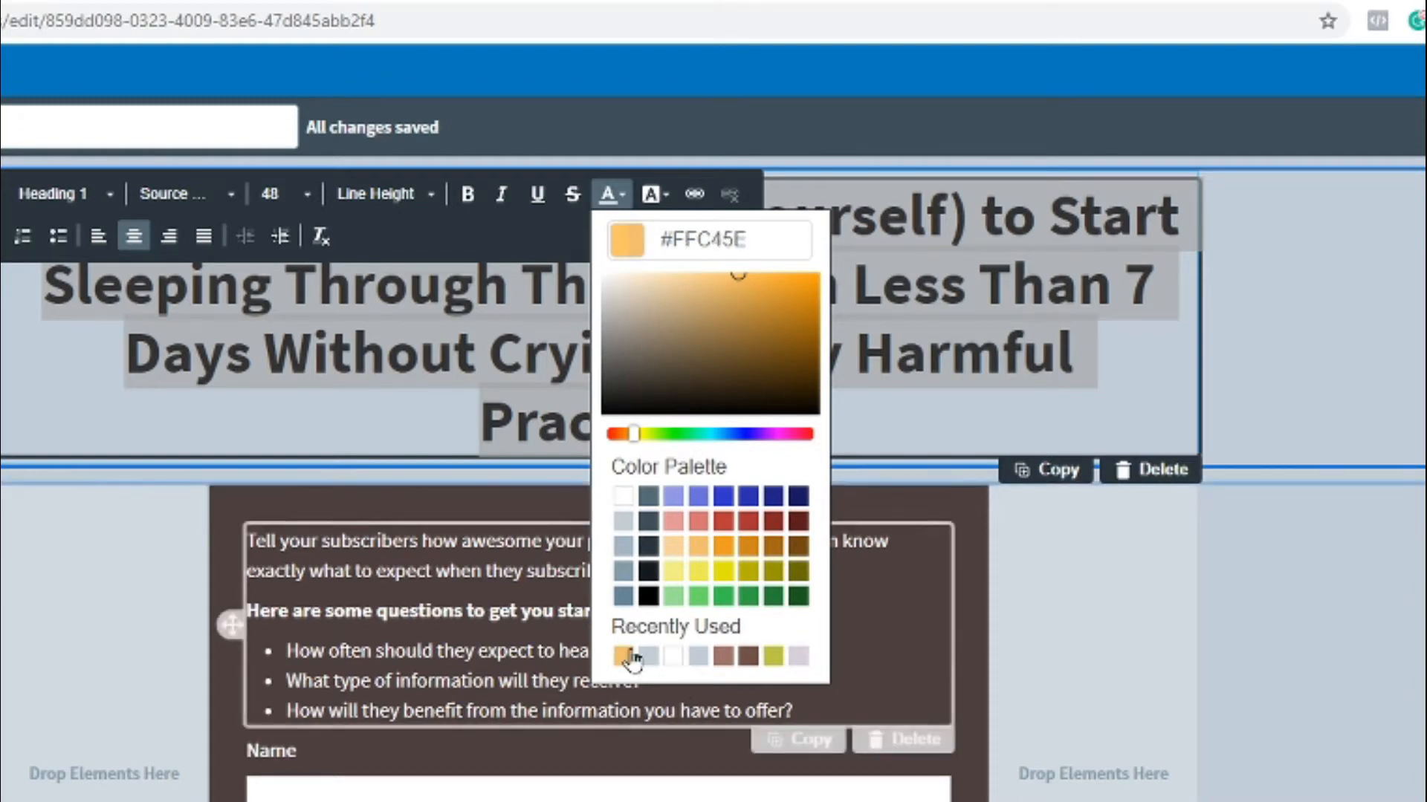
{"action": "left_click", "coordinate": [1114, 593]}
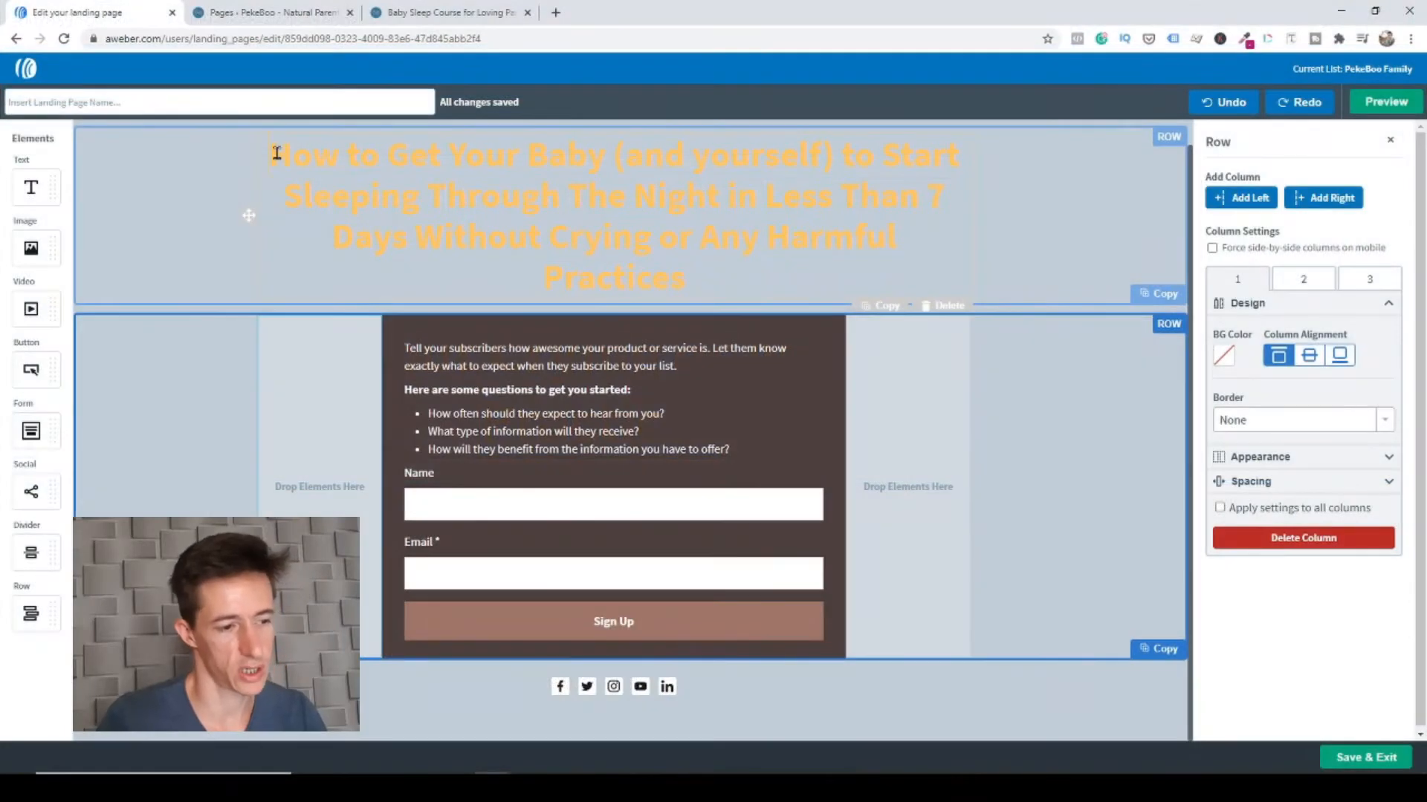
Left-align the orange headline in the top row
{"action": "left_click", "coordinate": [276, 153]}
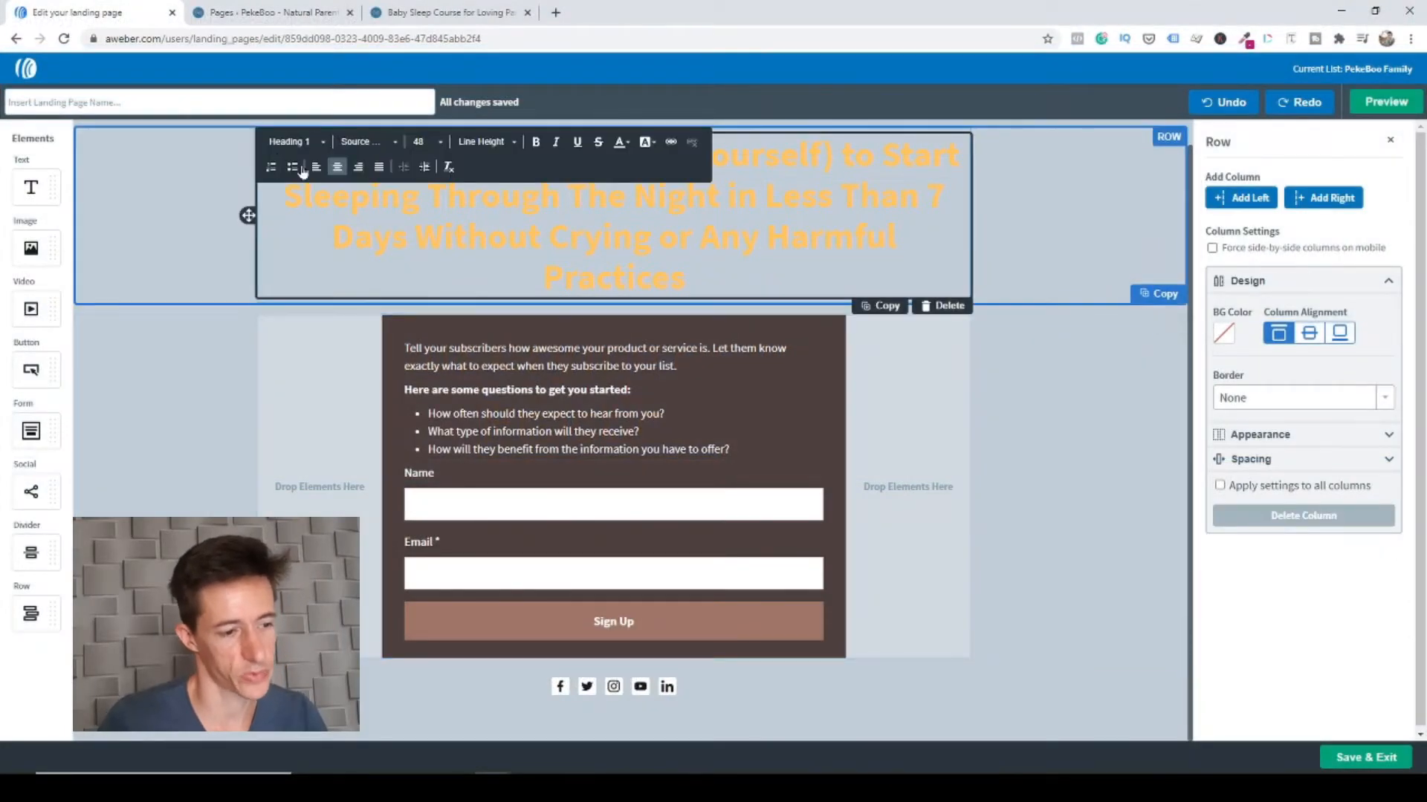
{"action": "left_click", "coordinate": [316, 167]}
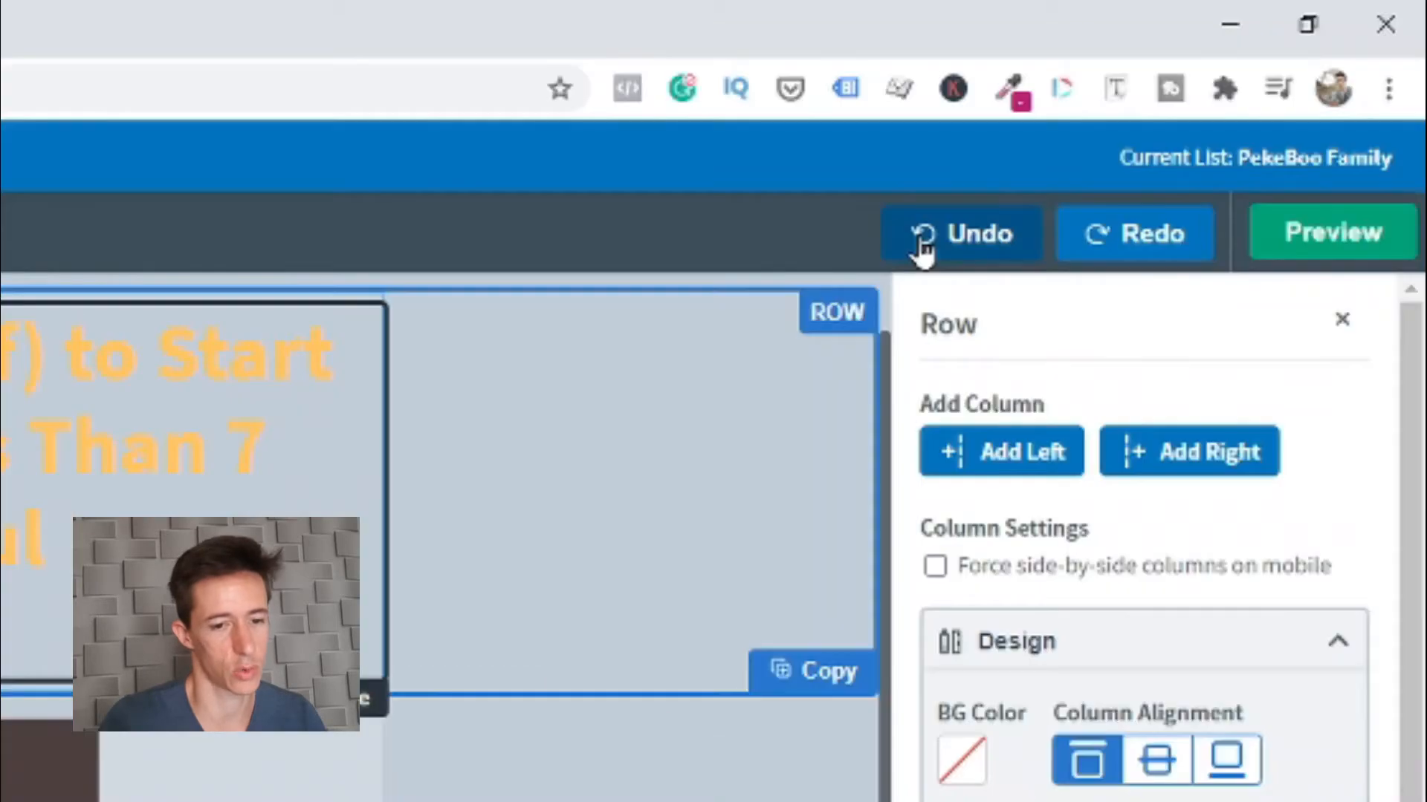
Undo the last edit, center the headline again and change its text color to a darker orange
{"action": "left_click", "coordinate": [1205, 106]}
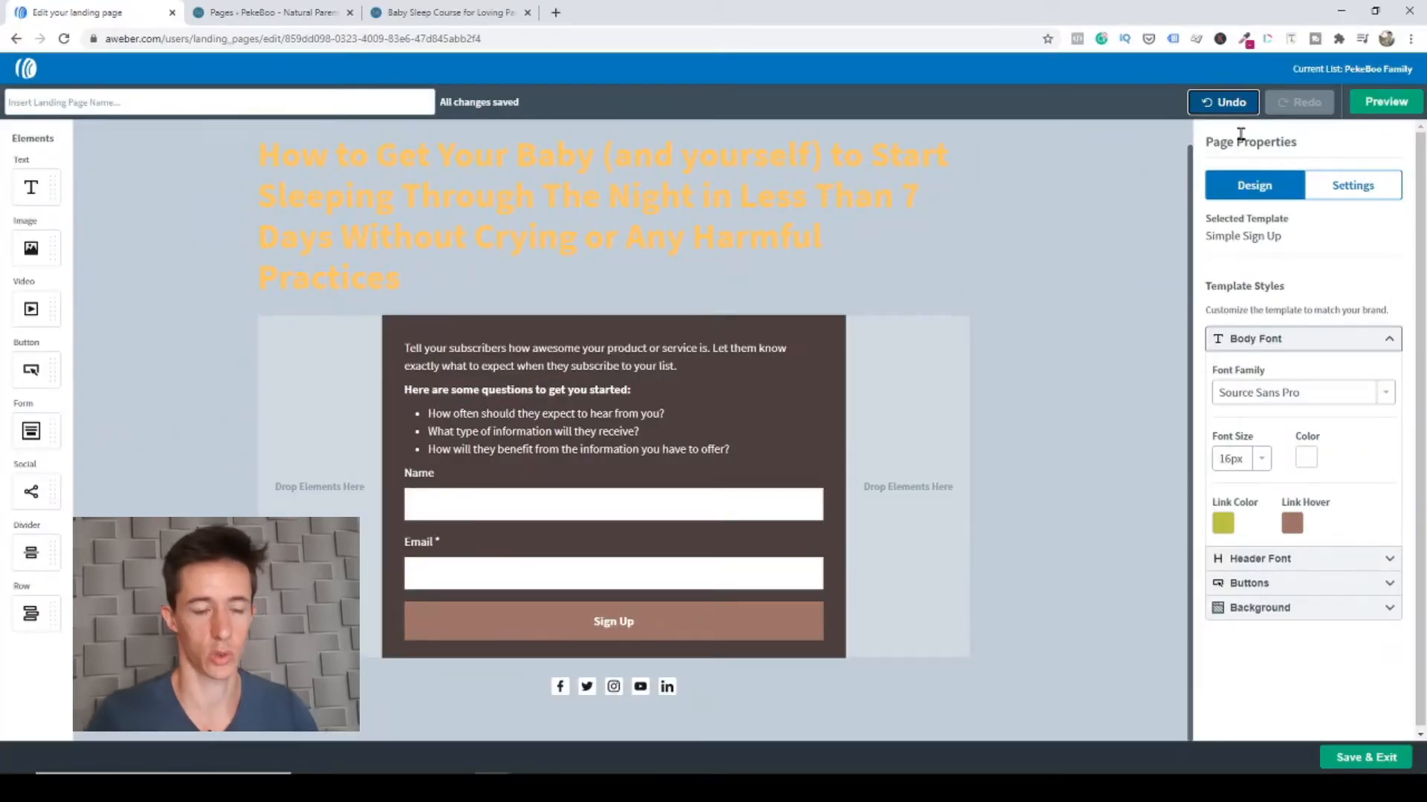
{"action": "left_click", "coordinate": [589, 258]}
{"action": "left_click", "coordinate": [1035, 239]}
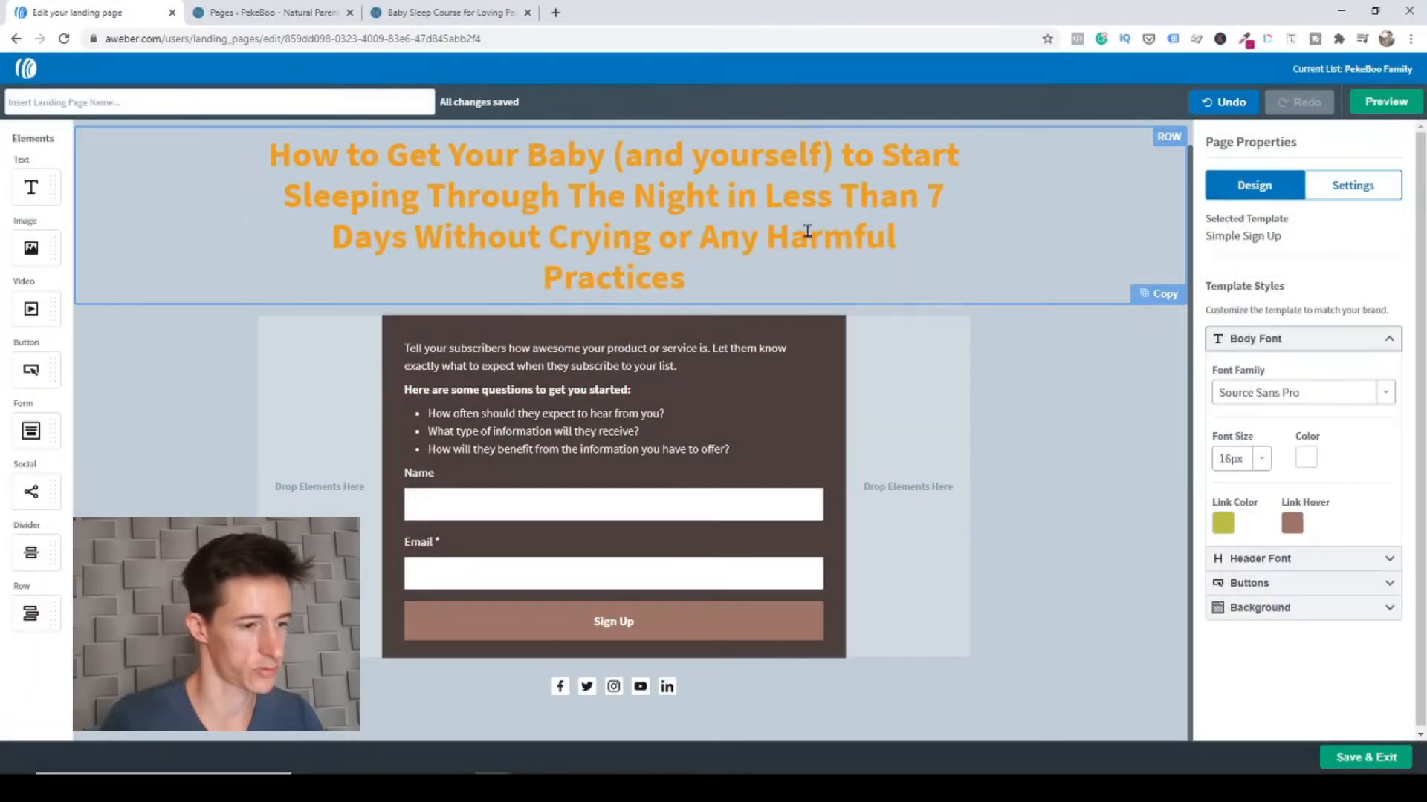
Change the font family of the whole headline to a plain sans-serif typeface
{"action": "left_click", "coordinate": [357, 183]}
{"action": "left_click_drag", "start_coordinate": [726, 286], "coordinate": [247, 159]}
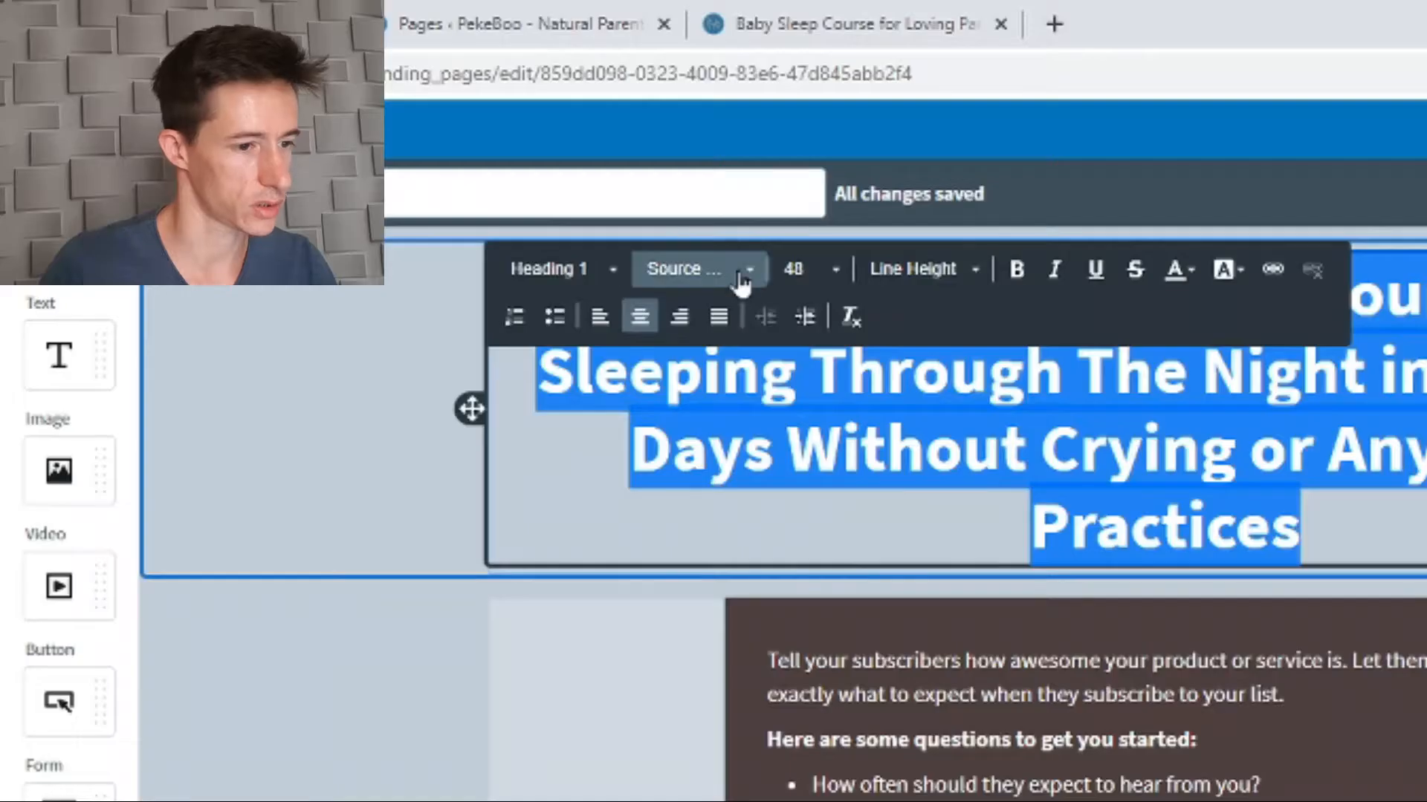
{"action": "left_click", "coordinate": [391, 143]}
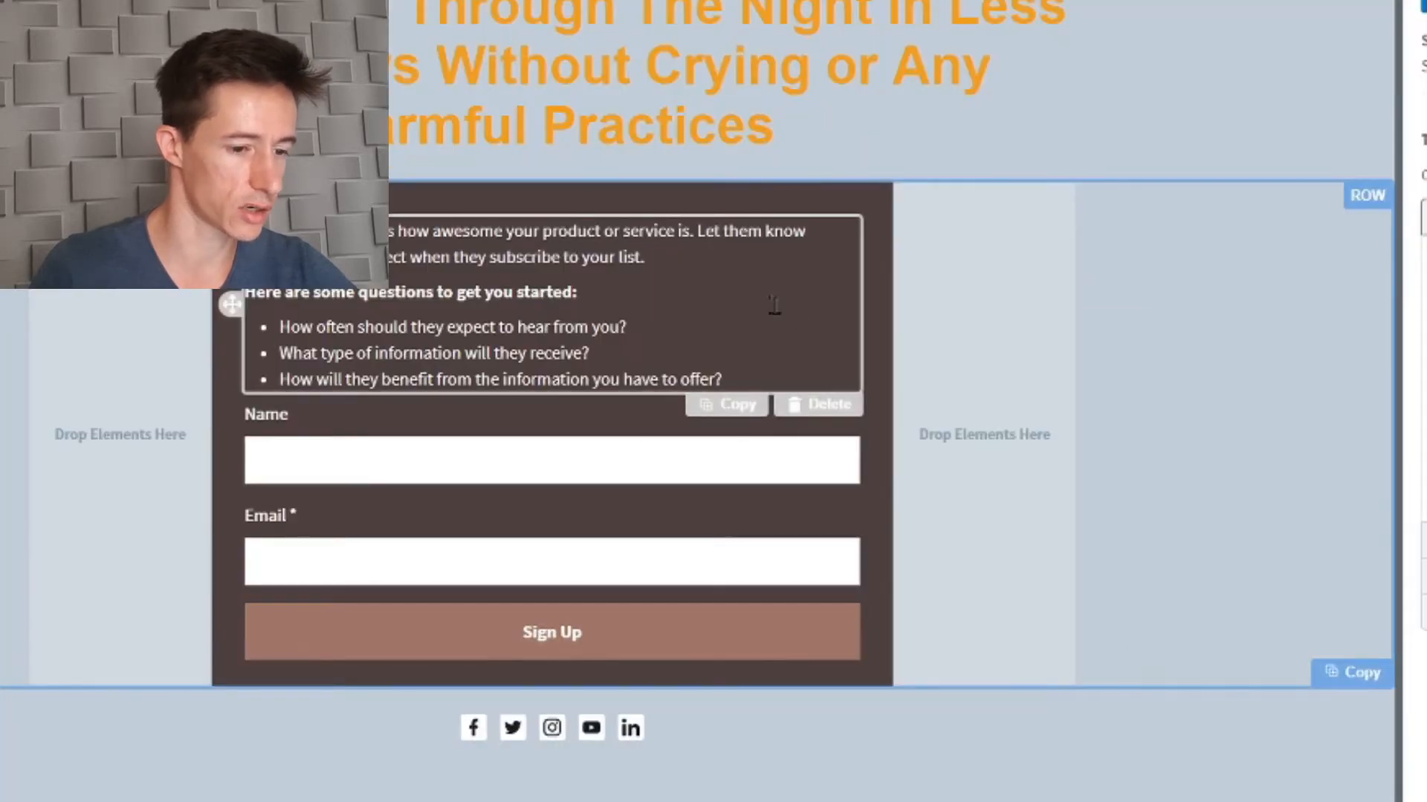
Delete the introductory text block with the subscriber questions above the Name and Email form
{"action": "left_click", "coordinate": [818, 420]}
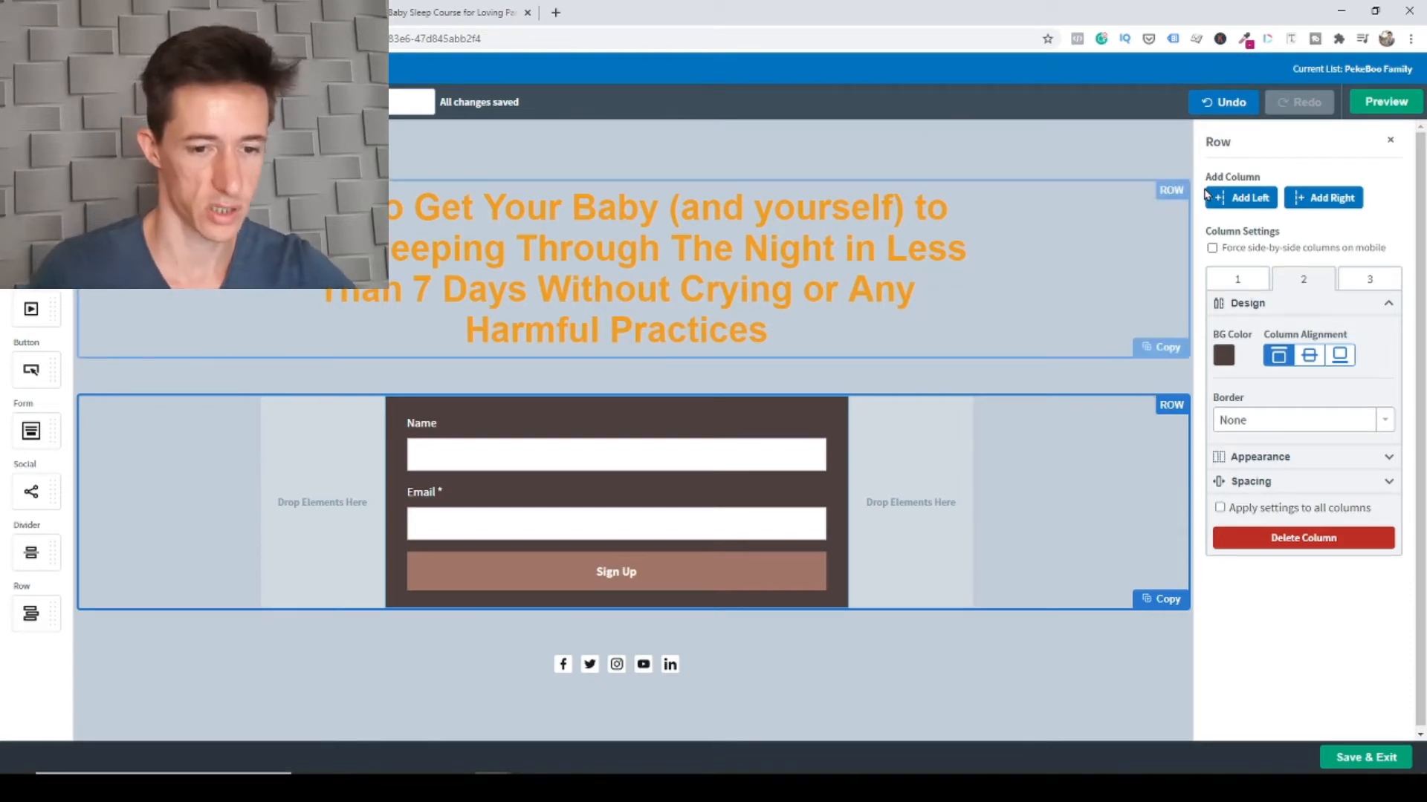
{"action": "left_click", "coordinate": [1154, 172]}
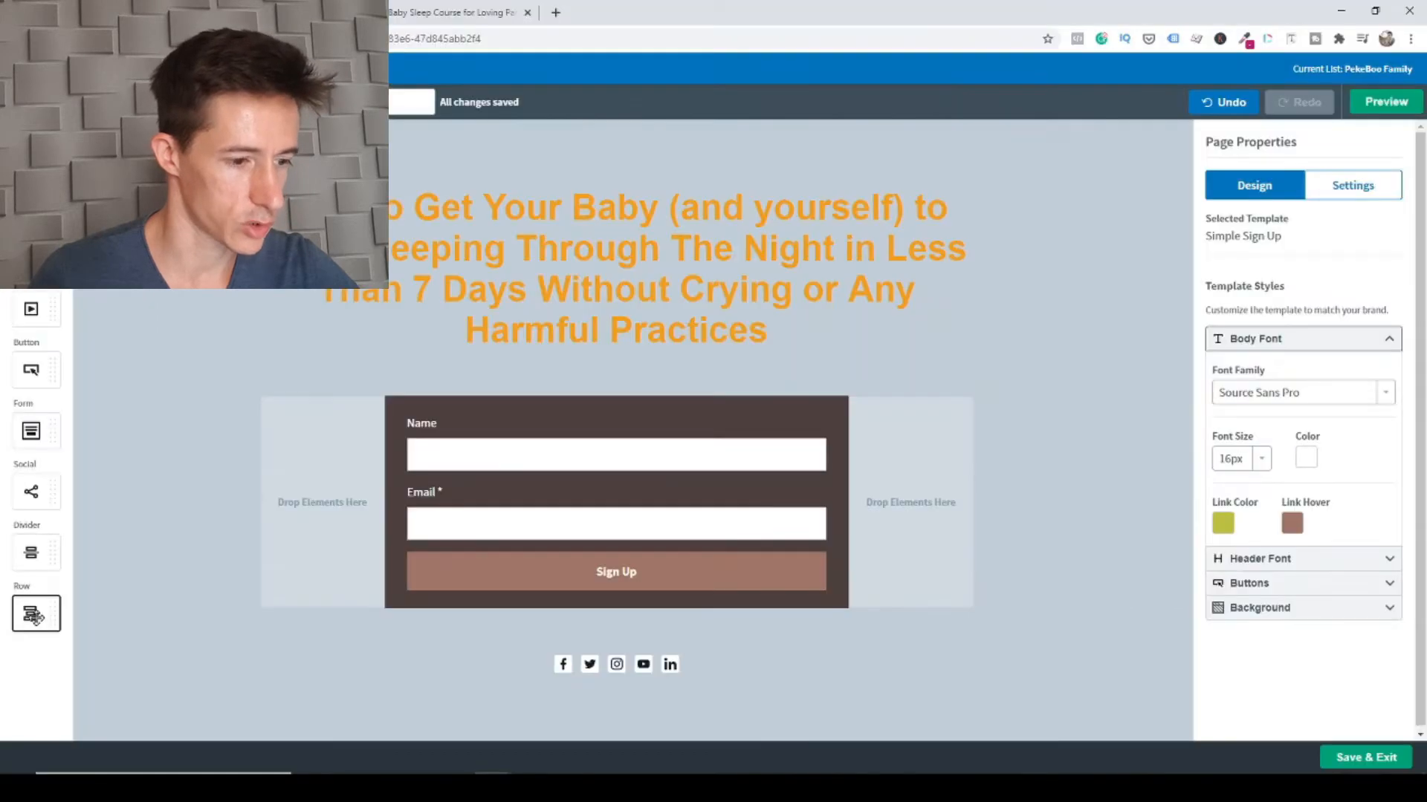
{"action": "left_click_drag", "start_coordinate": [65, 480], "coordinate": [1038, 15]}
{"action": "left_click_drag", "start_coordinate": [519, 380], "coordinate": [658, 404]}
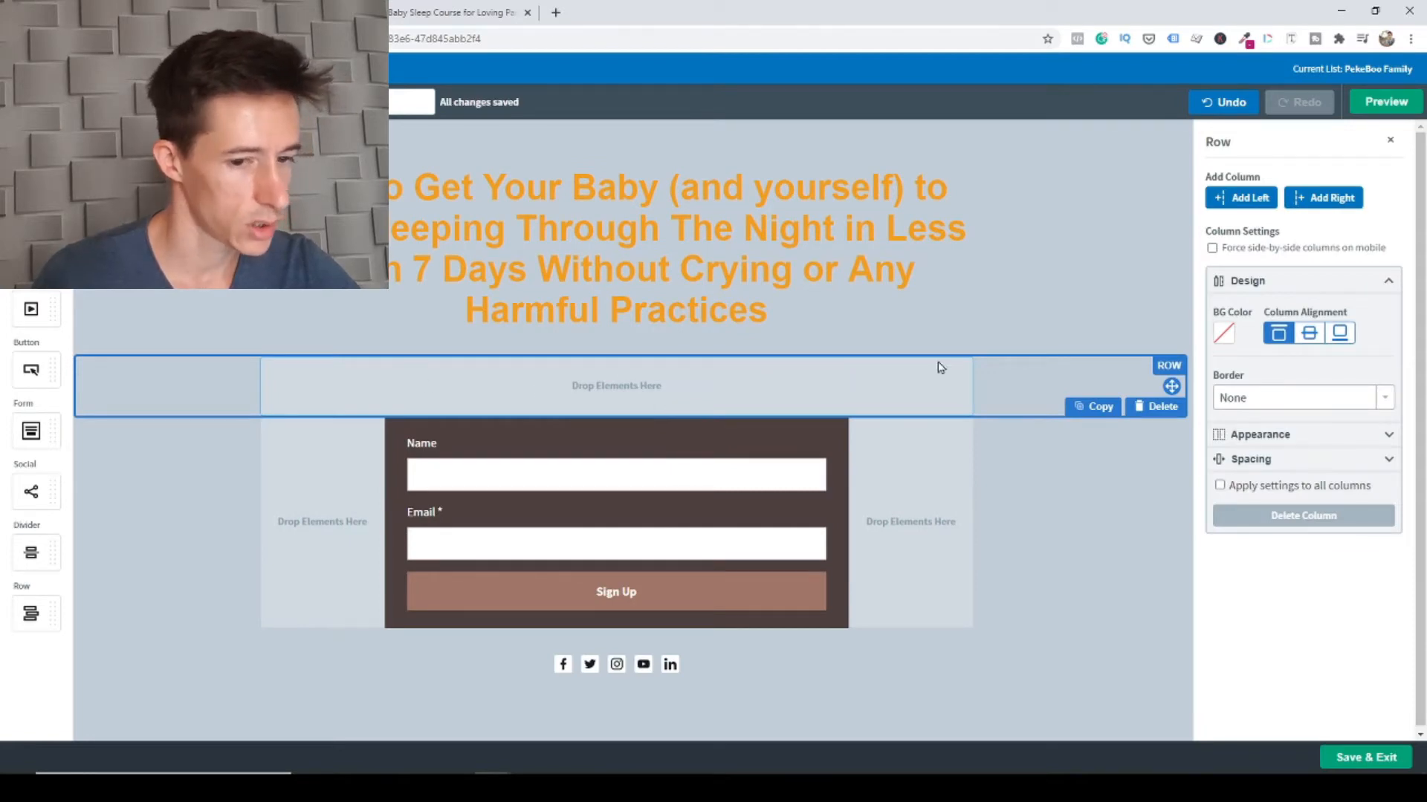
{"action": "key", "text": "Delete"}
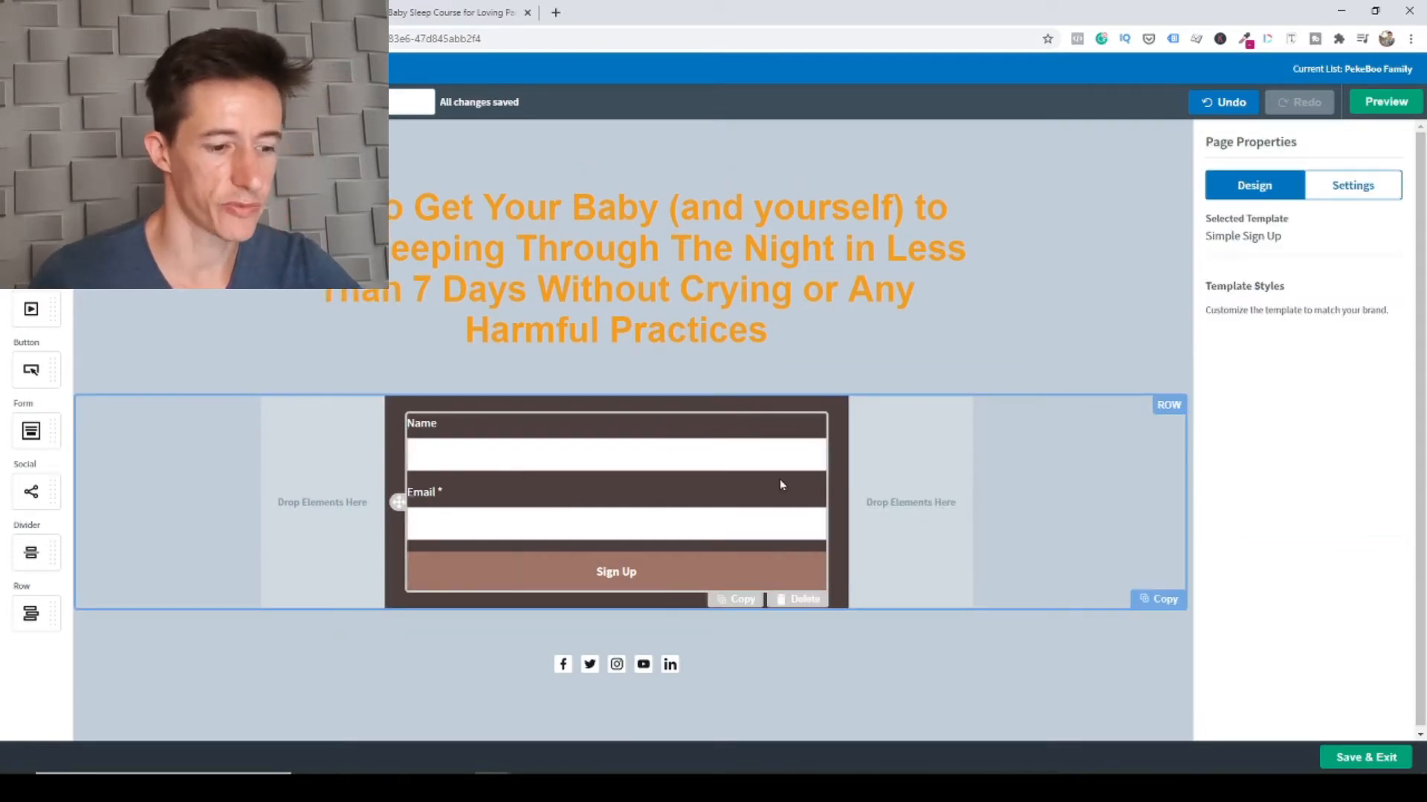
Delete the Name and Email form and set the middle column's background color to light orange, #F5D59B
{"action": "left_click", "coordinate": [797, 600]}
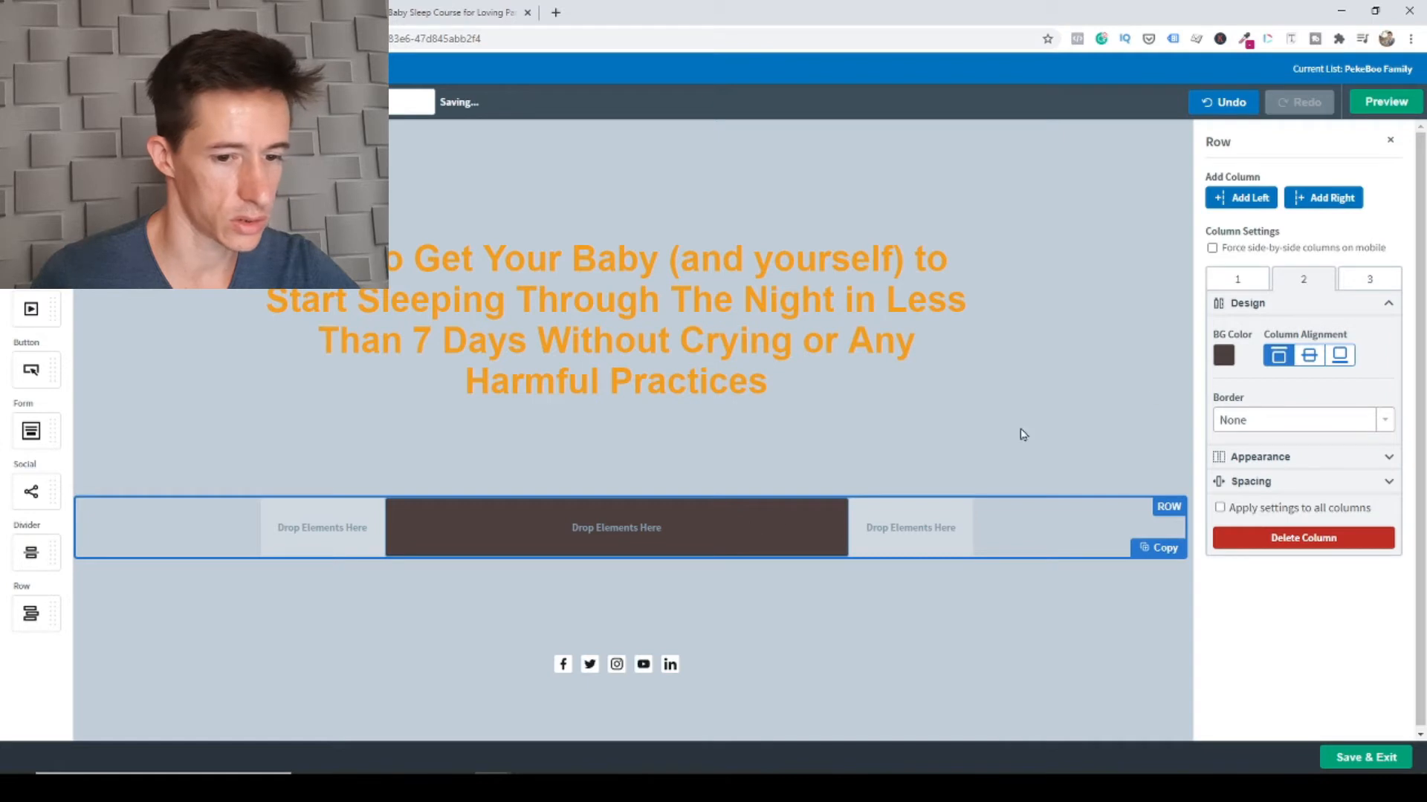
{"action": "left_click", "coordinate": [1224, 355]}
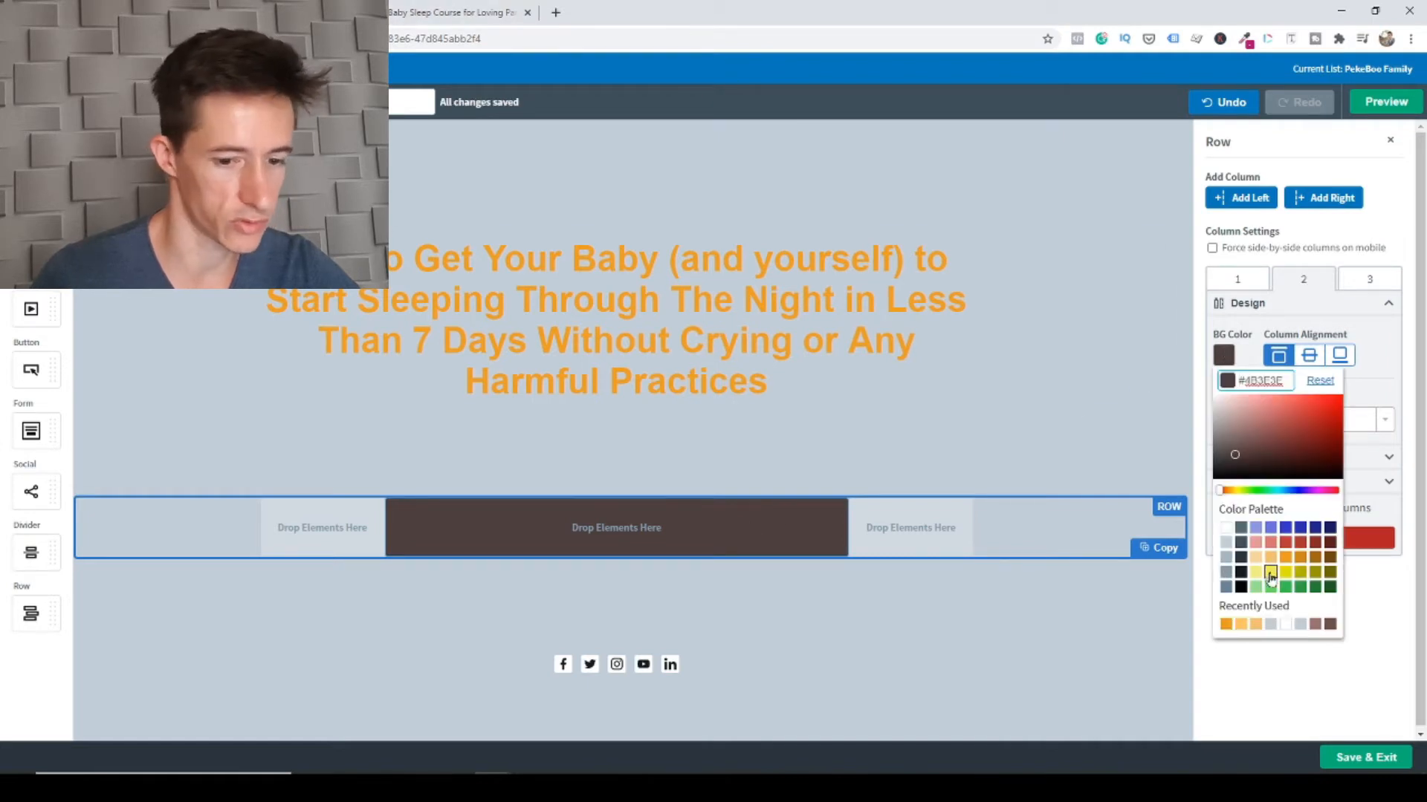
{"action": "left_click", "coordinate": [1299, 587]}
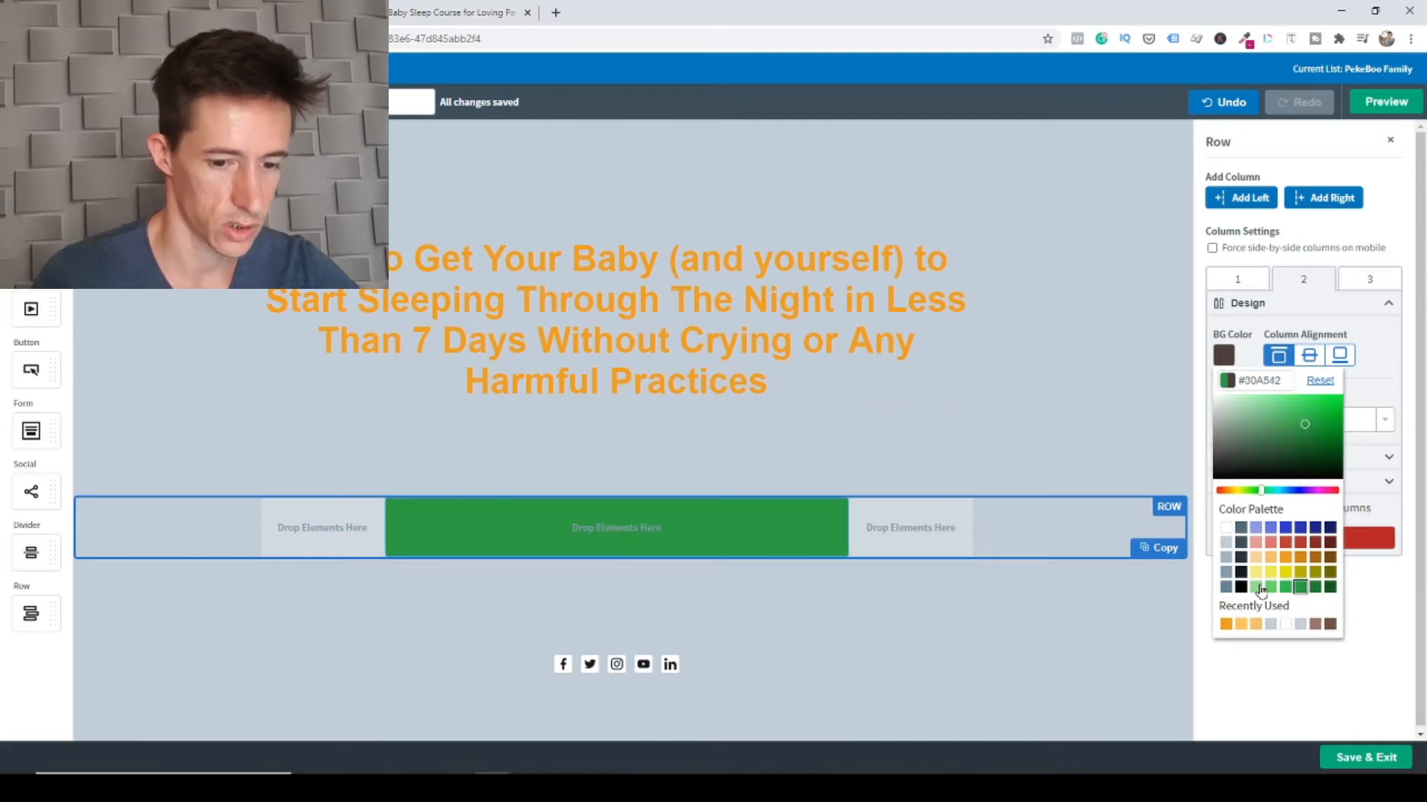
{"action": "left_click", "coordinate": [1256, 558]}
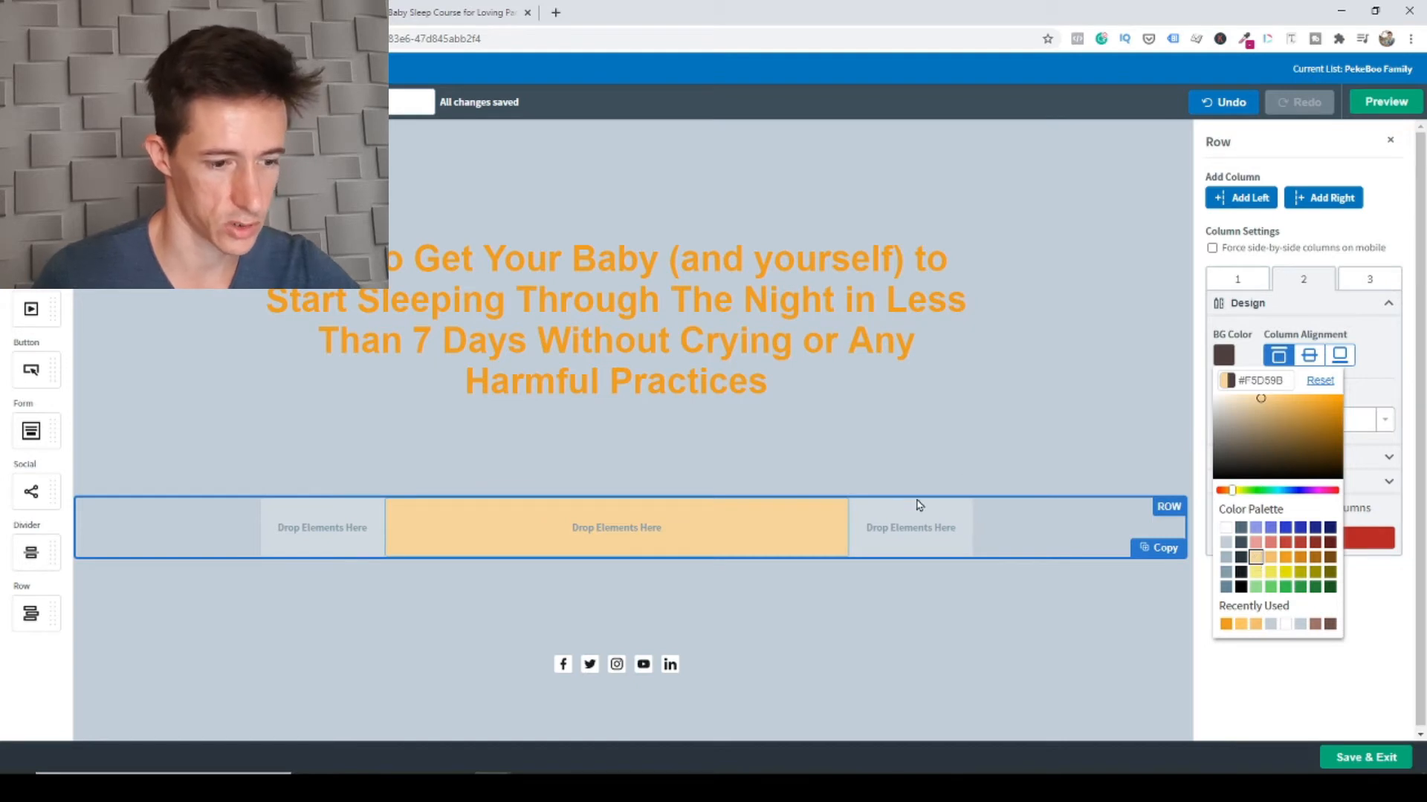
Add an image element to the light orange middle column
{"action": "left_click", "coordinate": [907, 387]}
{"action": "left_click", "coordinate": [166, 442]}
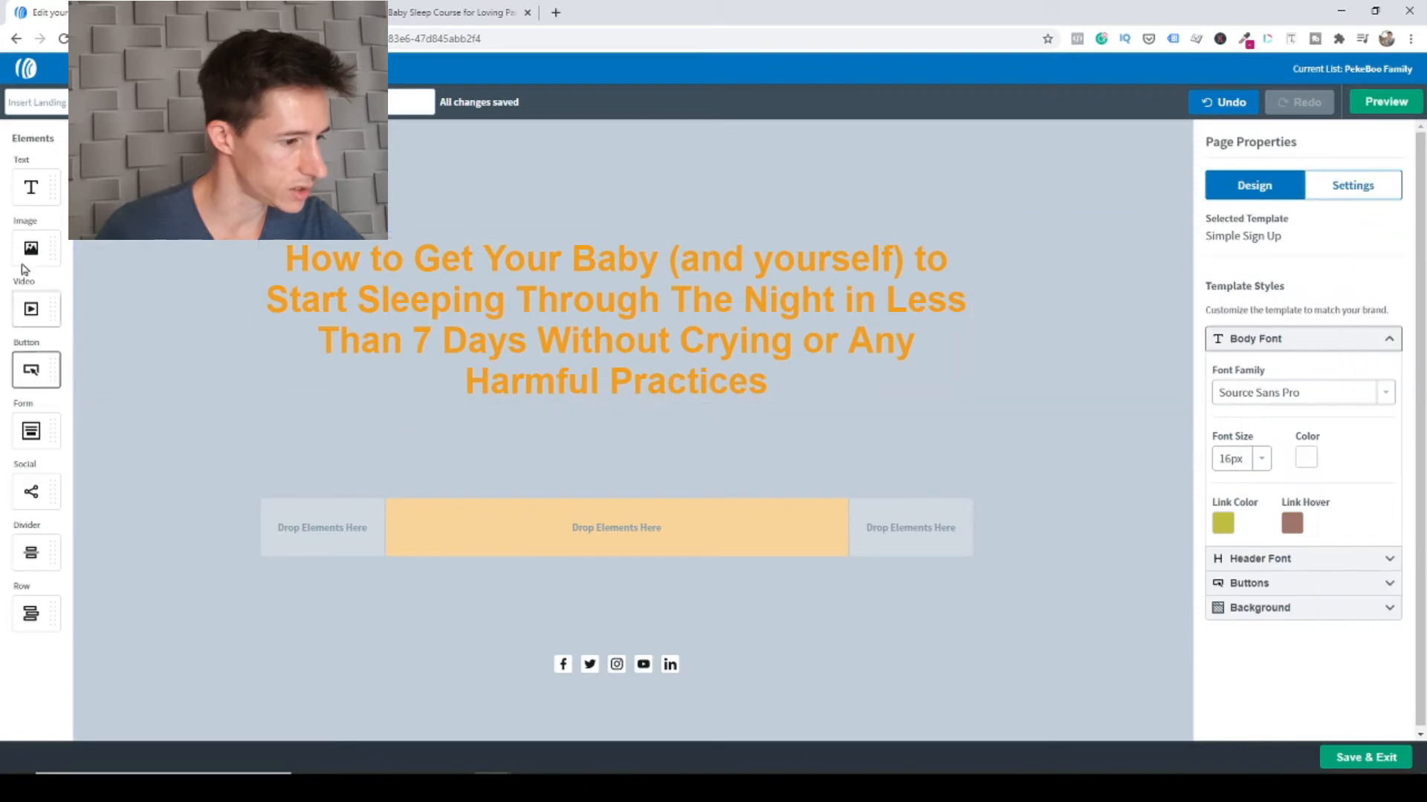
{"action": "left_click_drag", "start_coordinate": [20, 245], "coordinate": [505, 539]}
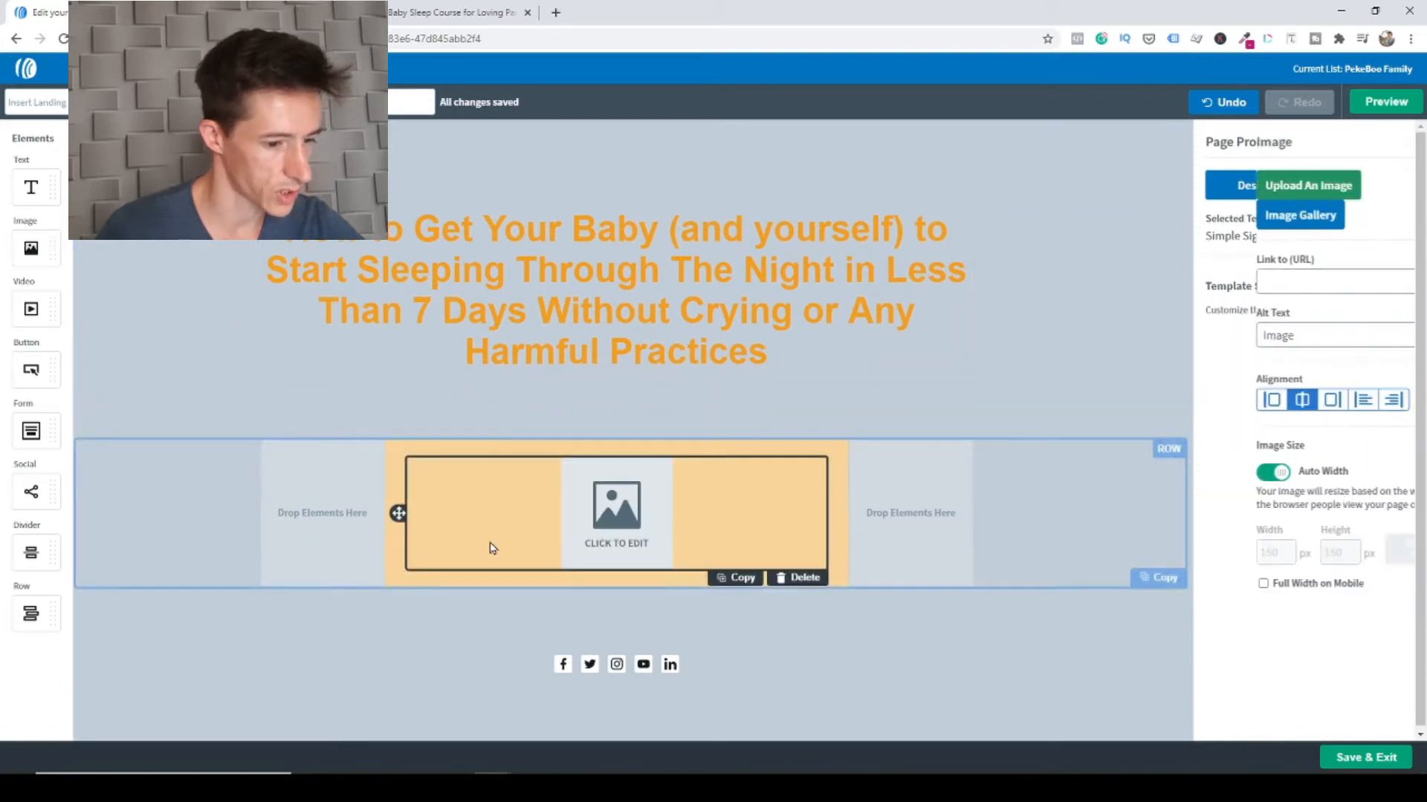
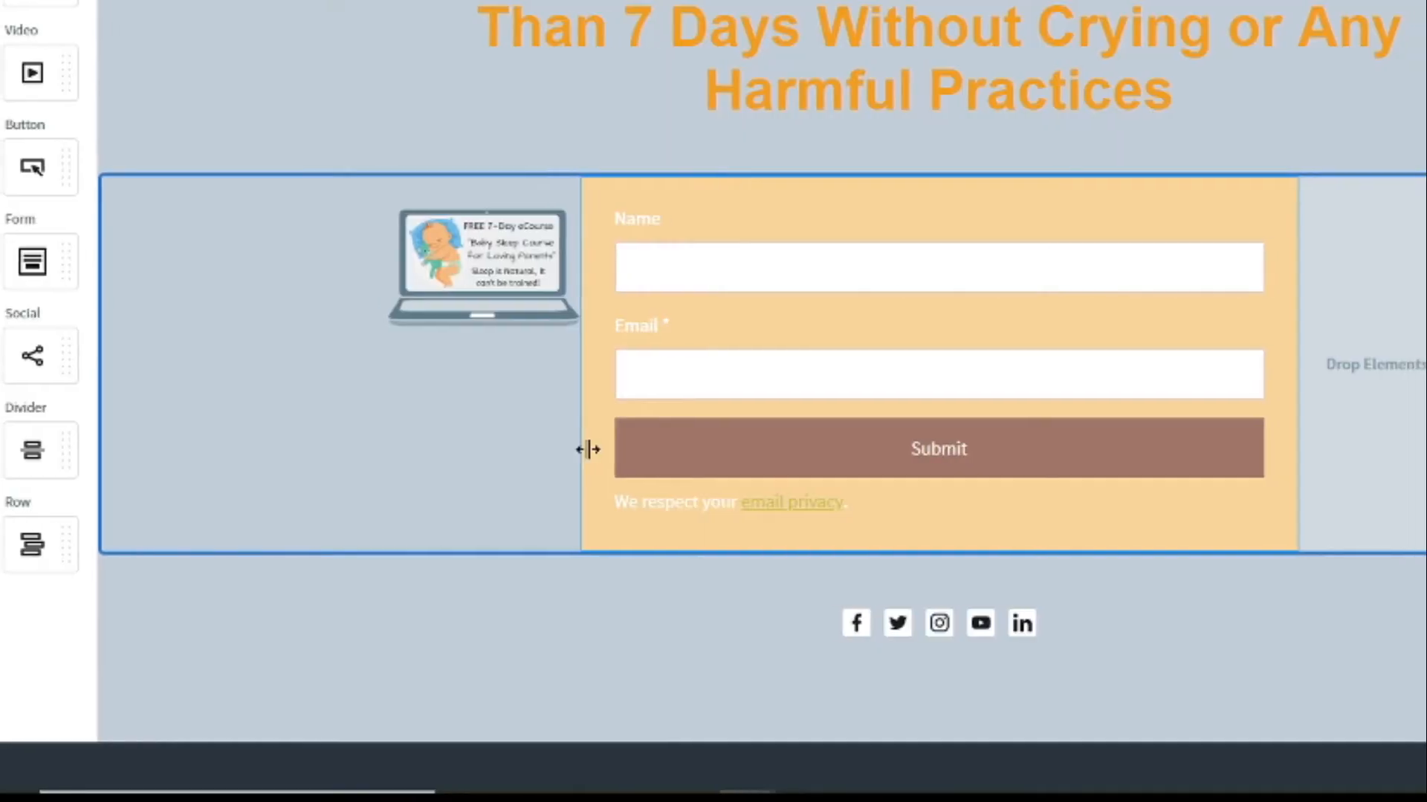
Widen the laptop image's column and narrow the empty column on the other side of the form
{"action": "left_click_drag", "start_coordinate": [388, 552], "coordinate": [436, 553]}
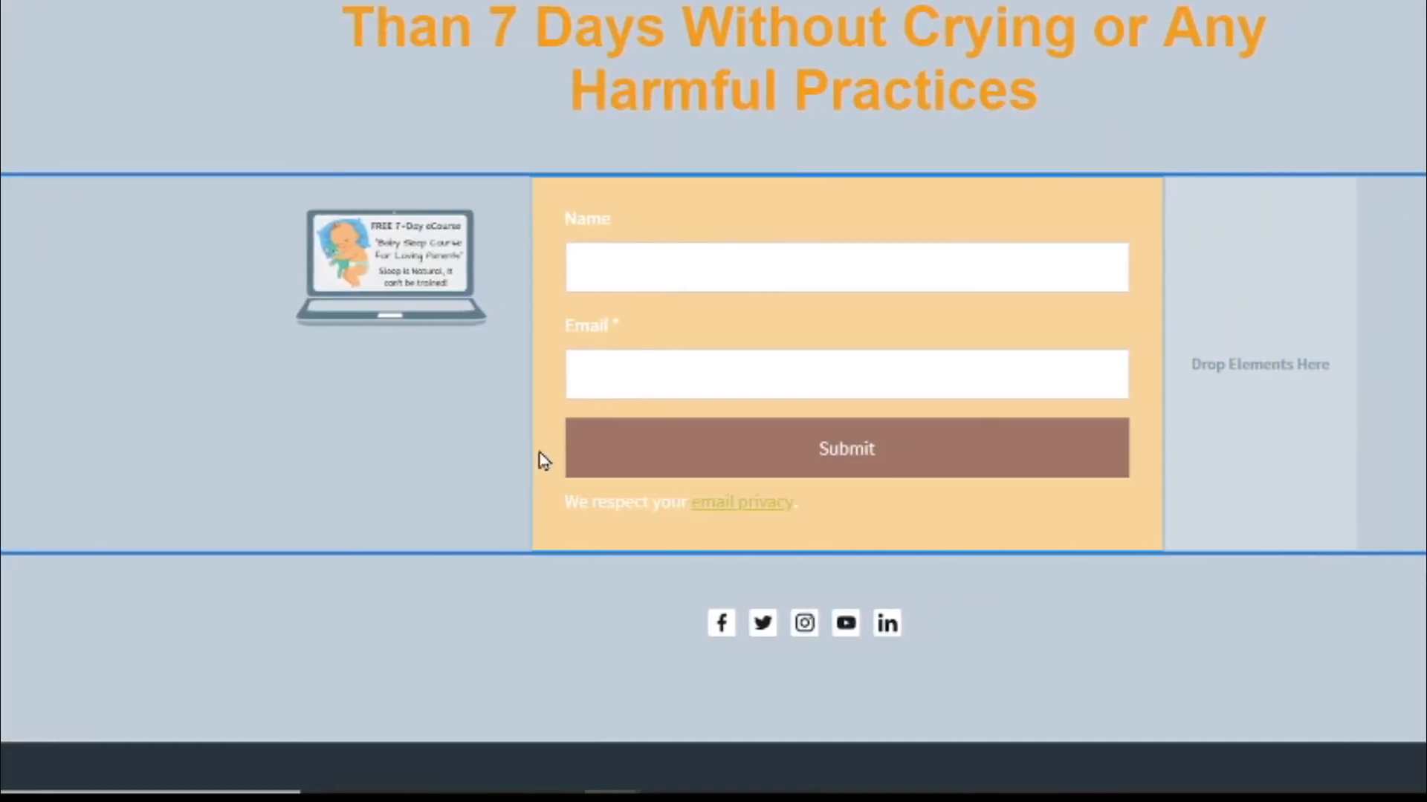
{"action": "left_click_drag", "start_coordinate": [1066, 354], "coordinate": [1168, 354]}
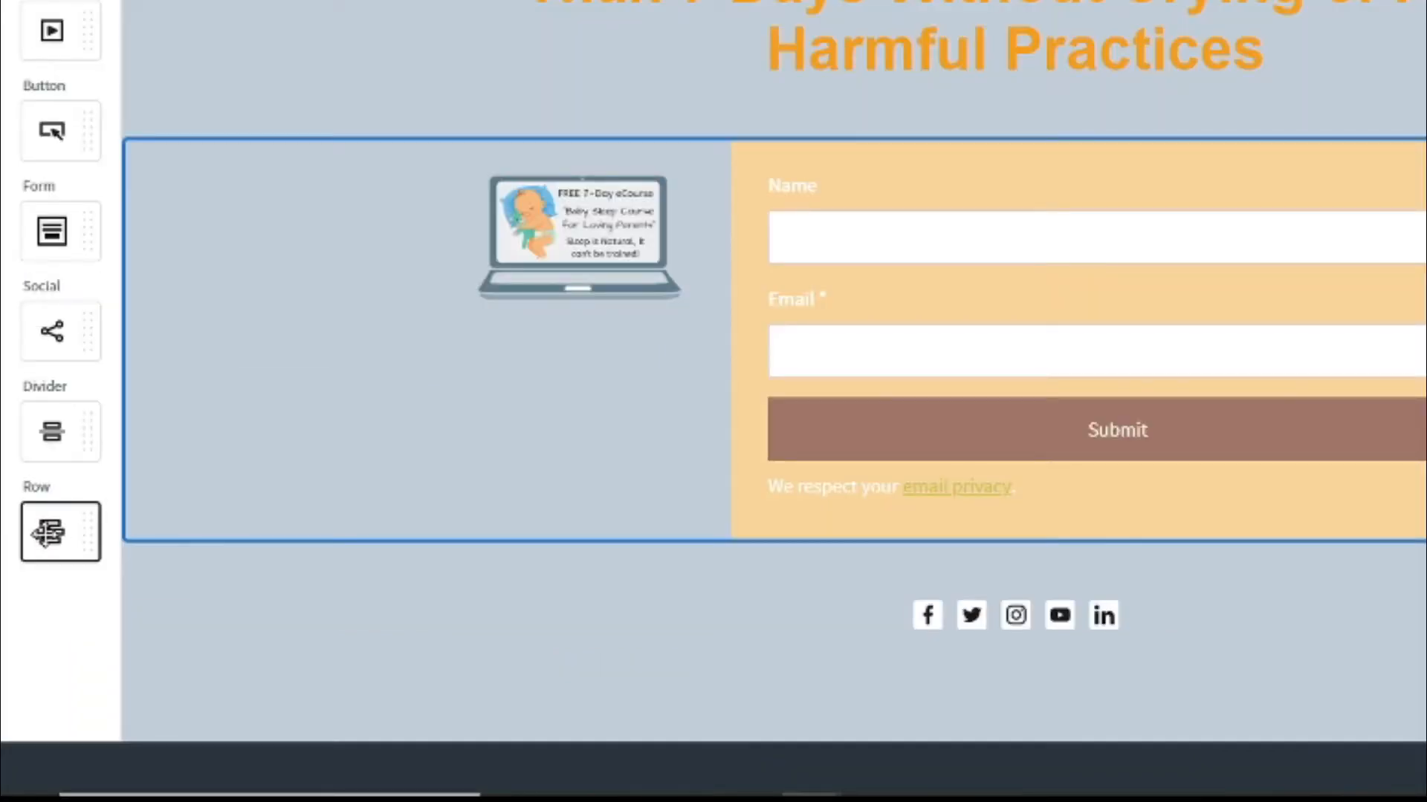
Add a new row below the form row and split it into two columns
{"action": "left_click_drag", "start_coordinate": [60, 531], "coordinate": [1006, 151]}
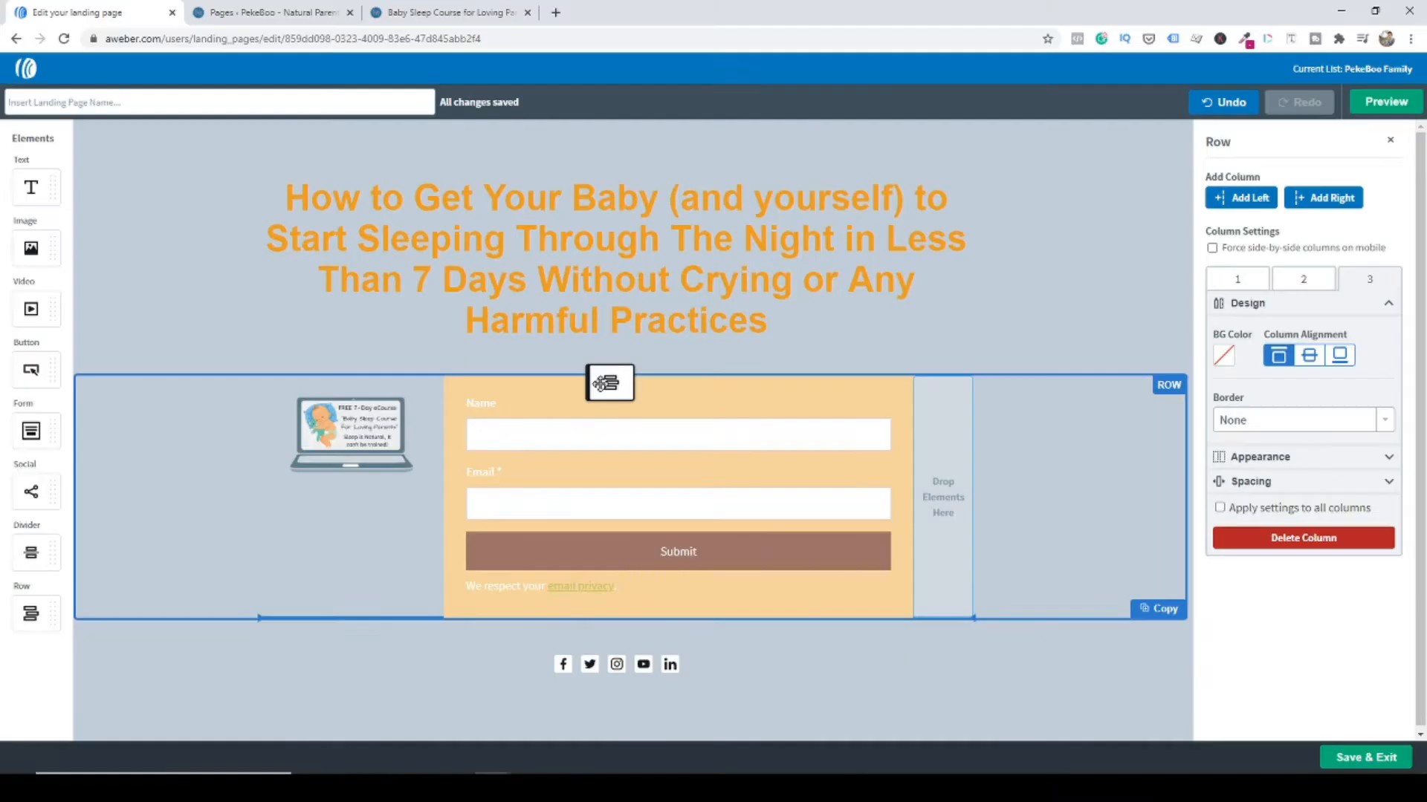
{"action": "left_click_drag", "start_coordinate": [606, 383], "coordinate": [621, 615]}
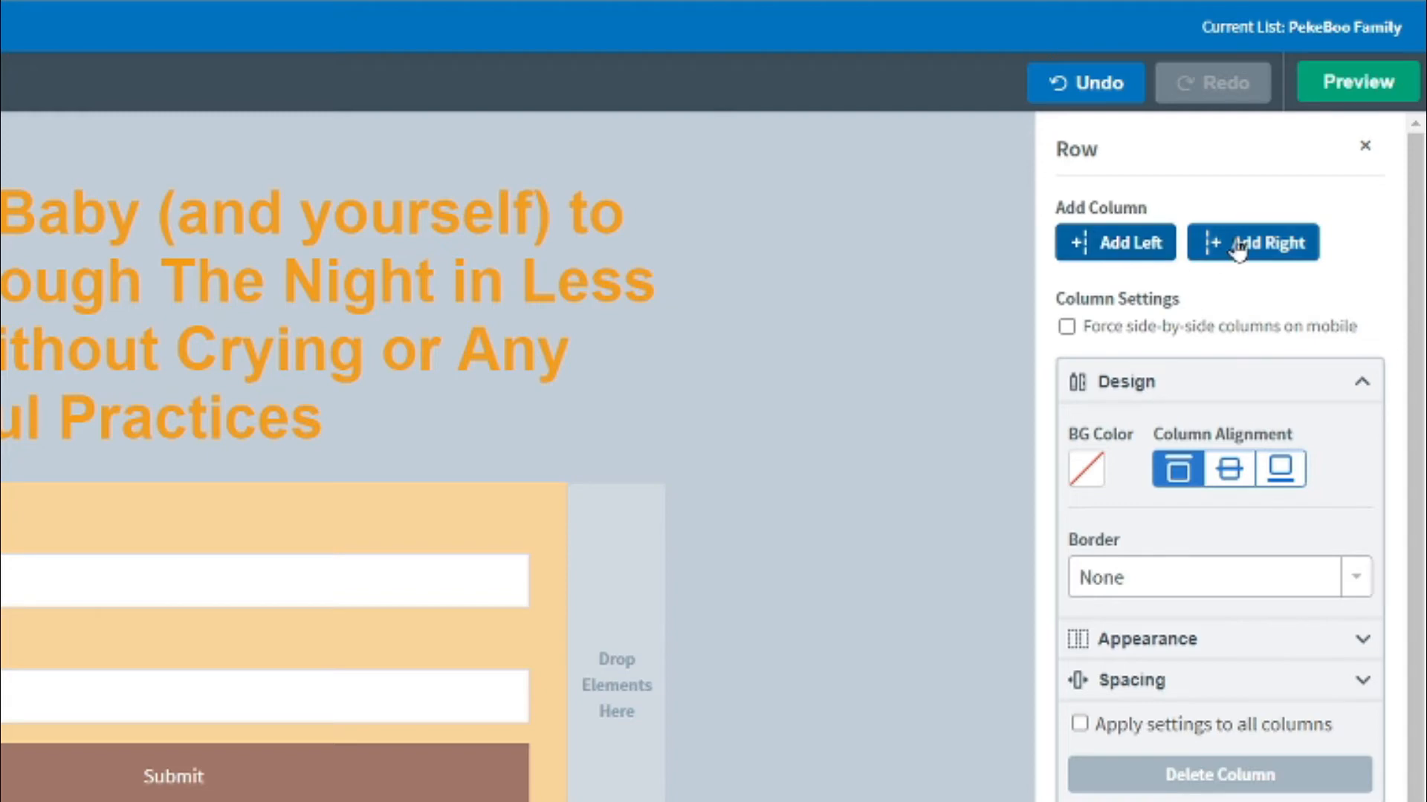
{"action": "left_click", "coordinate": [1155, 249]}
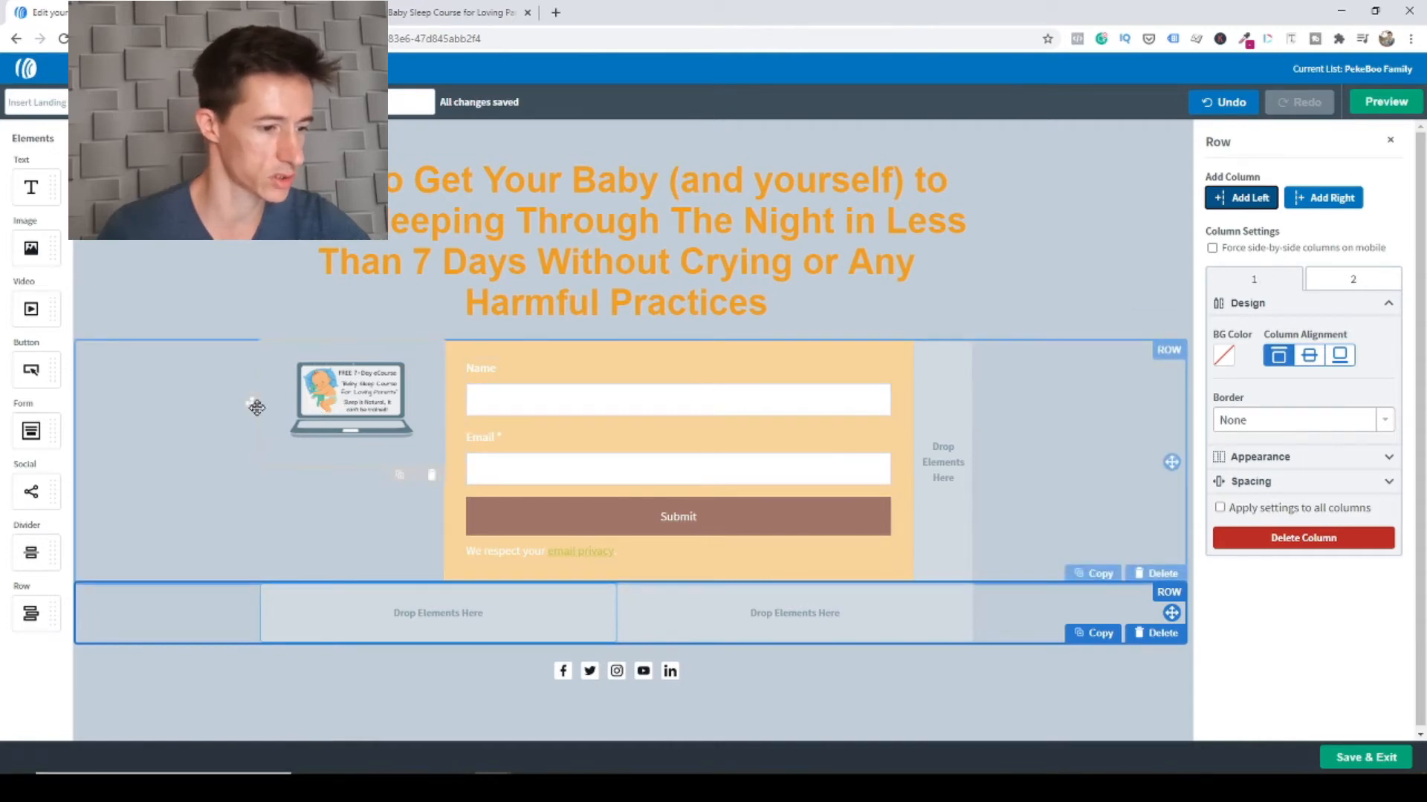
Move the laptop image into the new row's left column and the form into its right column, and delete the emptied row
{"action": "left_click_drag", "start_coordinate": [255, 407], "coordinate": [370, 615]}
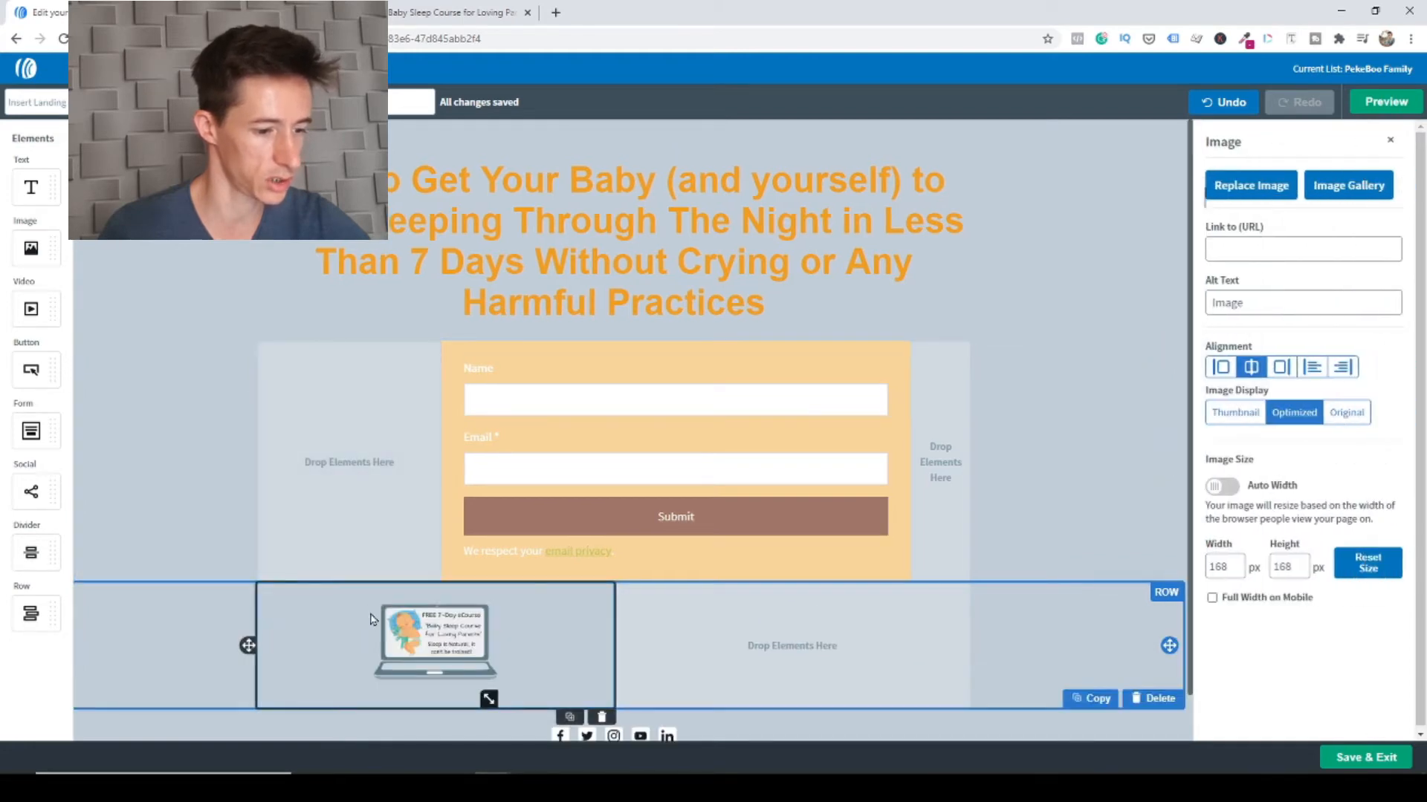
{"action": "scroll", "coordinate": [698, 522], "scroll_direction": "down", "scroll_amount": 1}
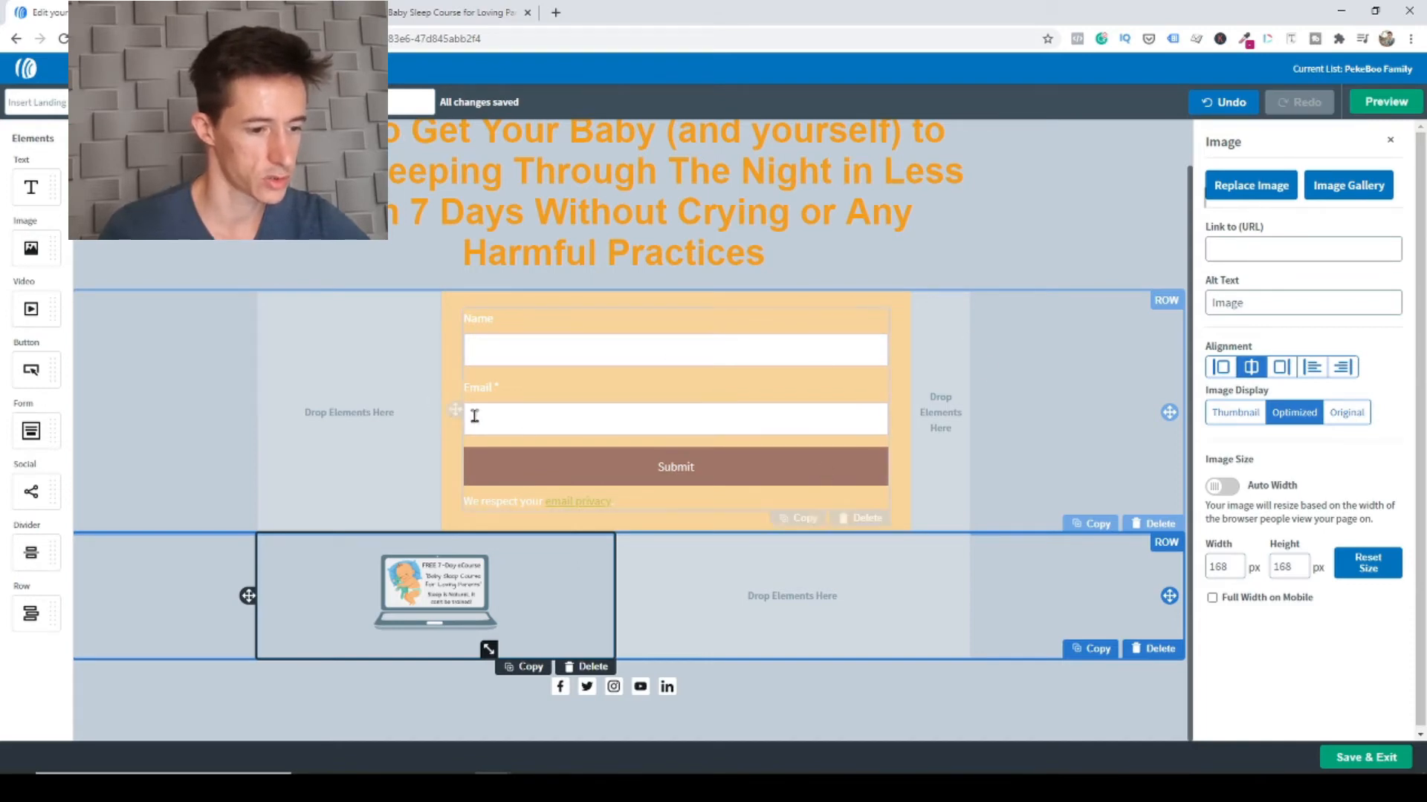
{"action": "left_click_drag", "start_coordinate": [450, 413], "coordinate": [710, 610]}
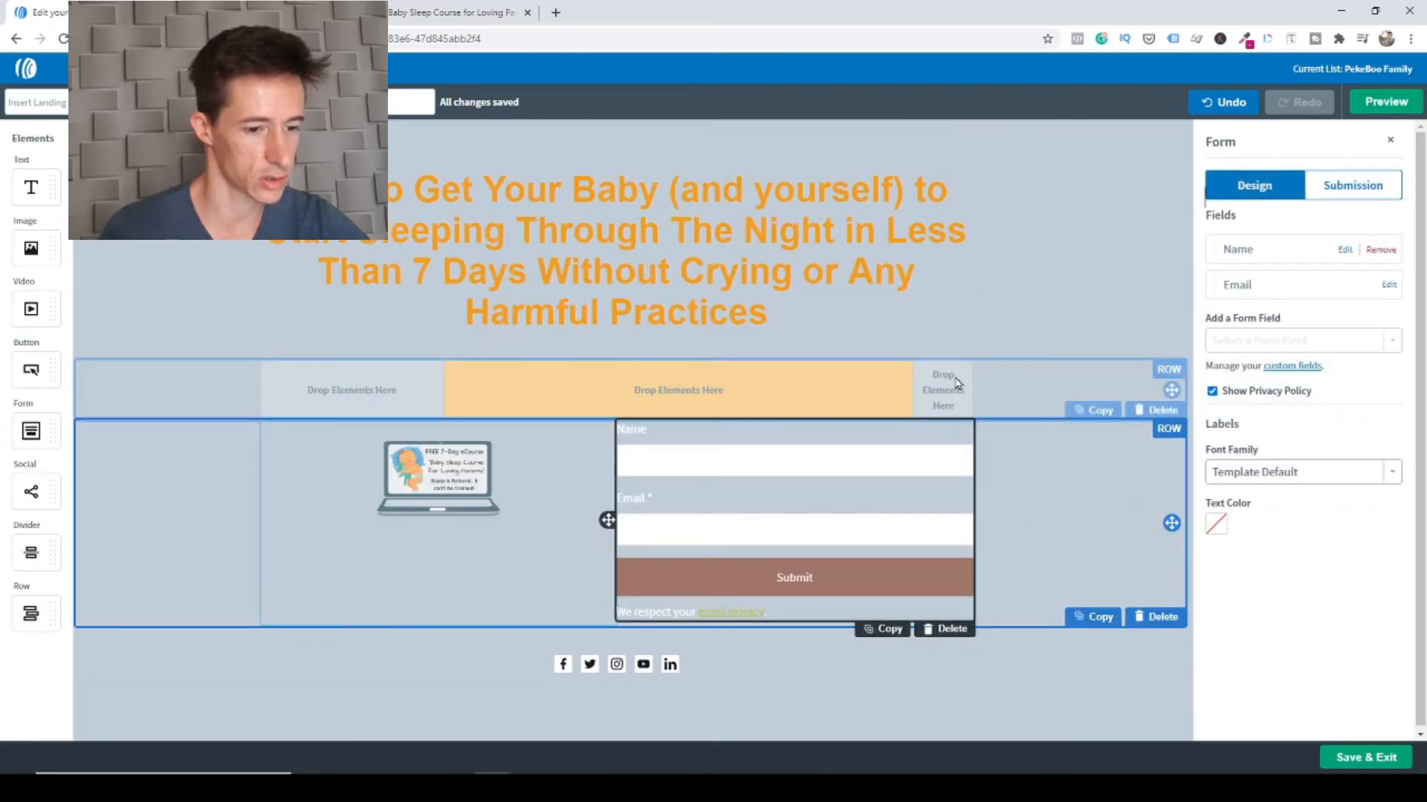
{"action": "left_click", "coordinate": [1158, 413]}
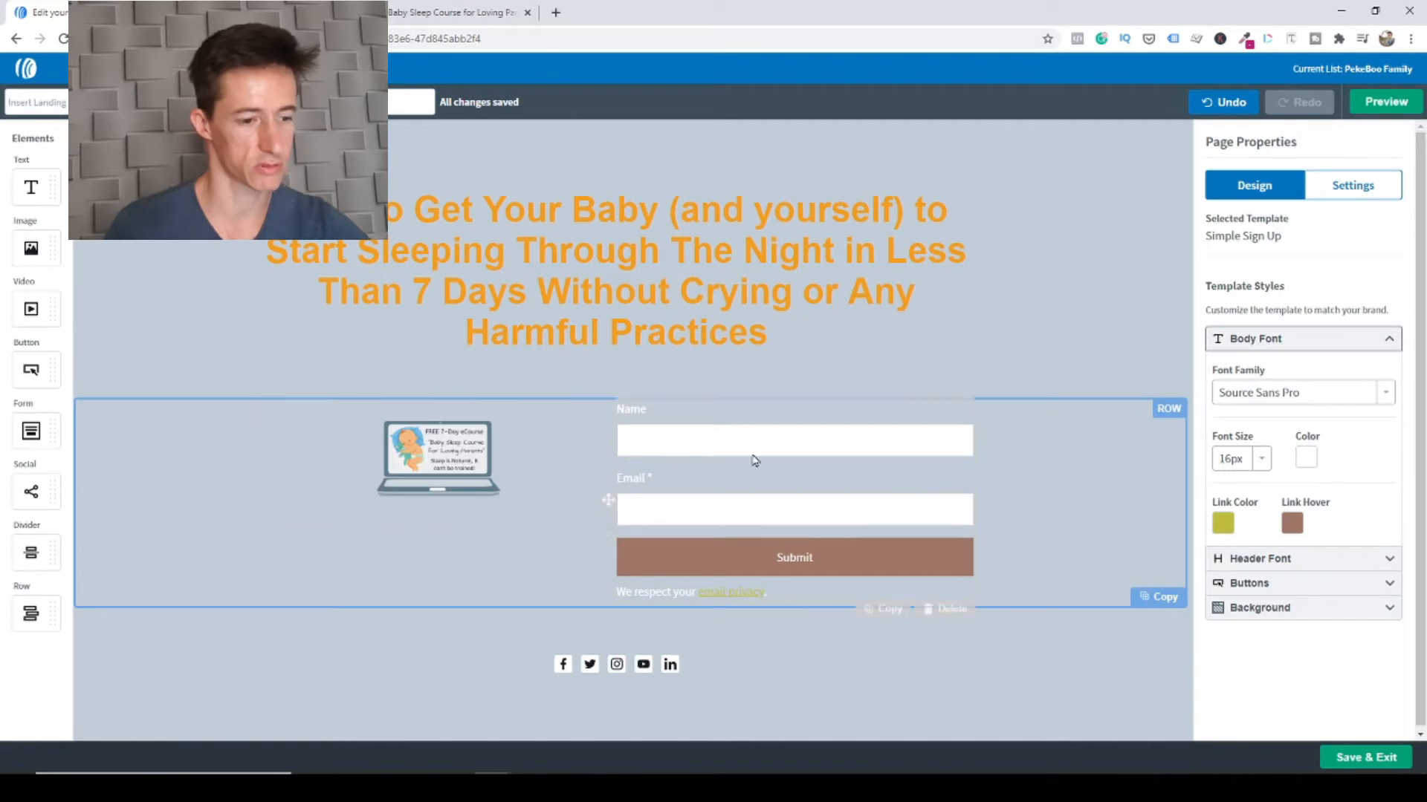
Turn on auto width for the laptop image and narrow its column to give the form more room
{"action": "left_click", "coordinate": [438, 457]}
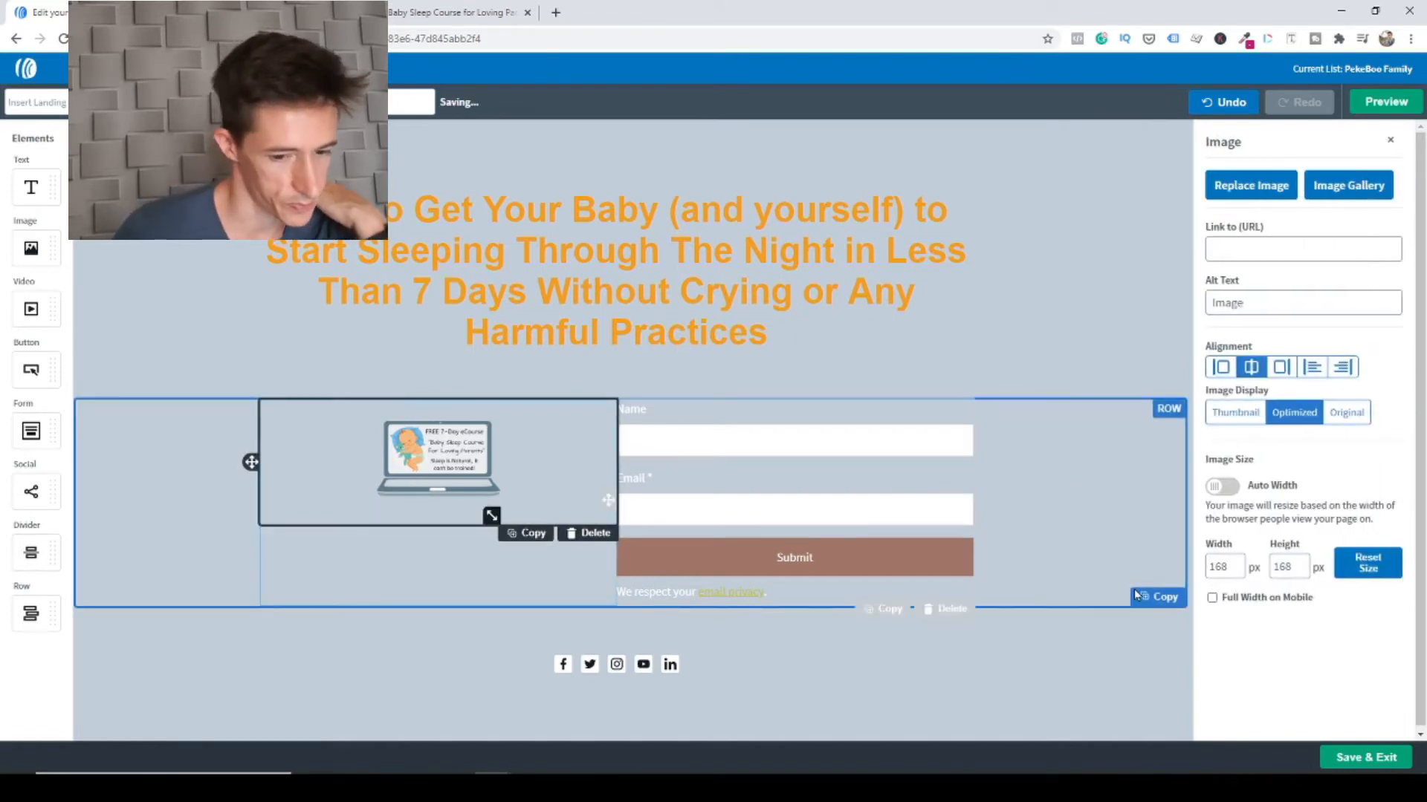
{"action": "left_click", "coordinate": [1225, 487]}
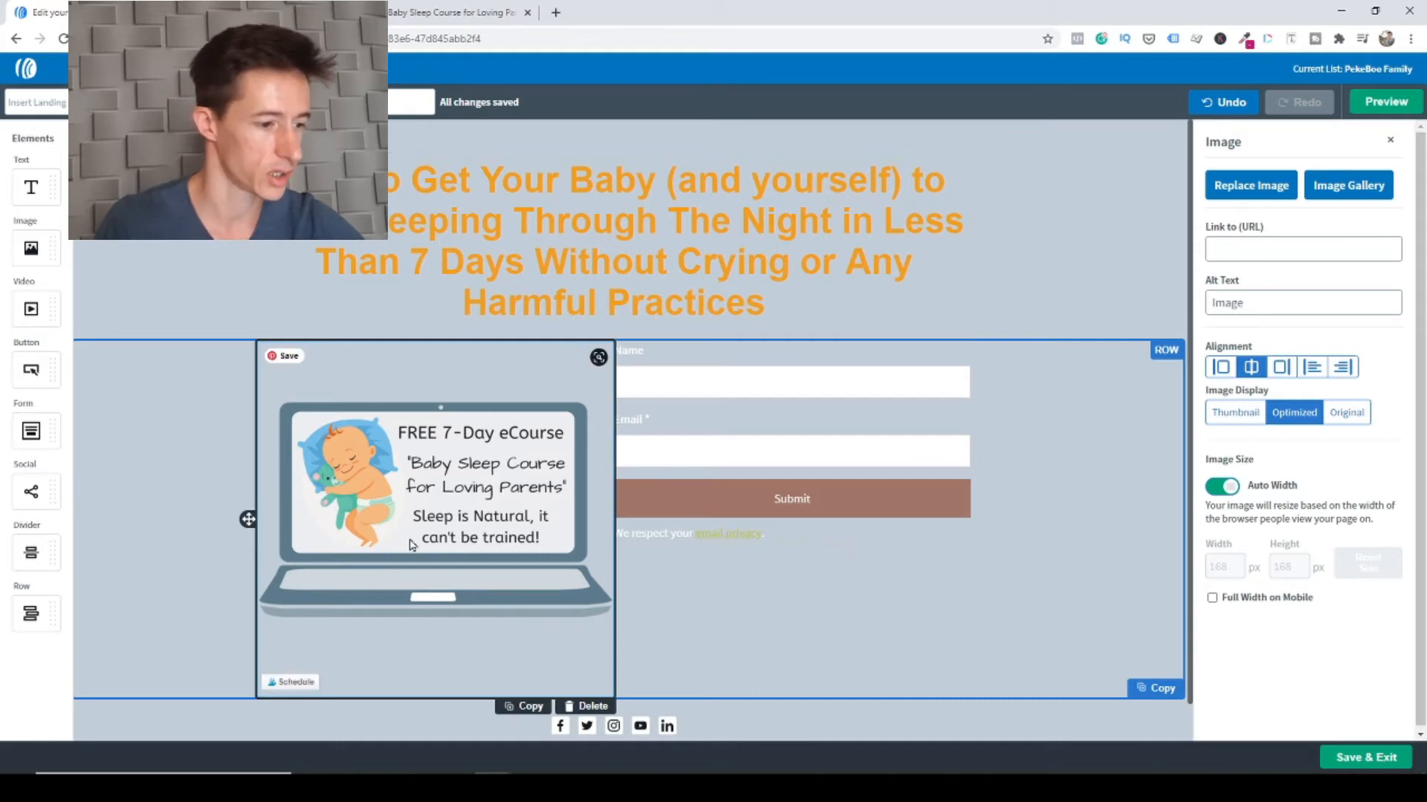
{"action": "left_click_drag", "start_coordinate": [610, 478], "coordinate": [569, 483]}
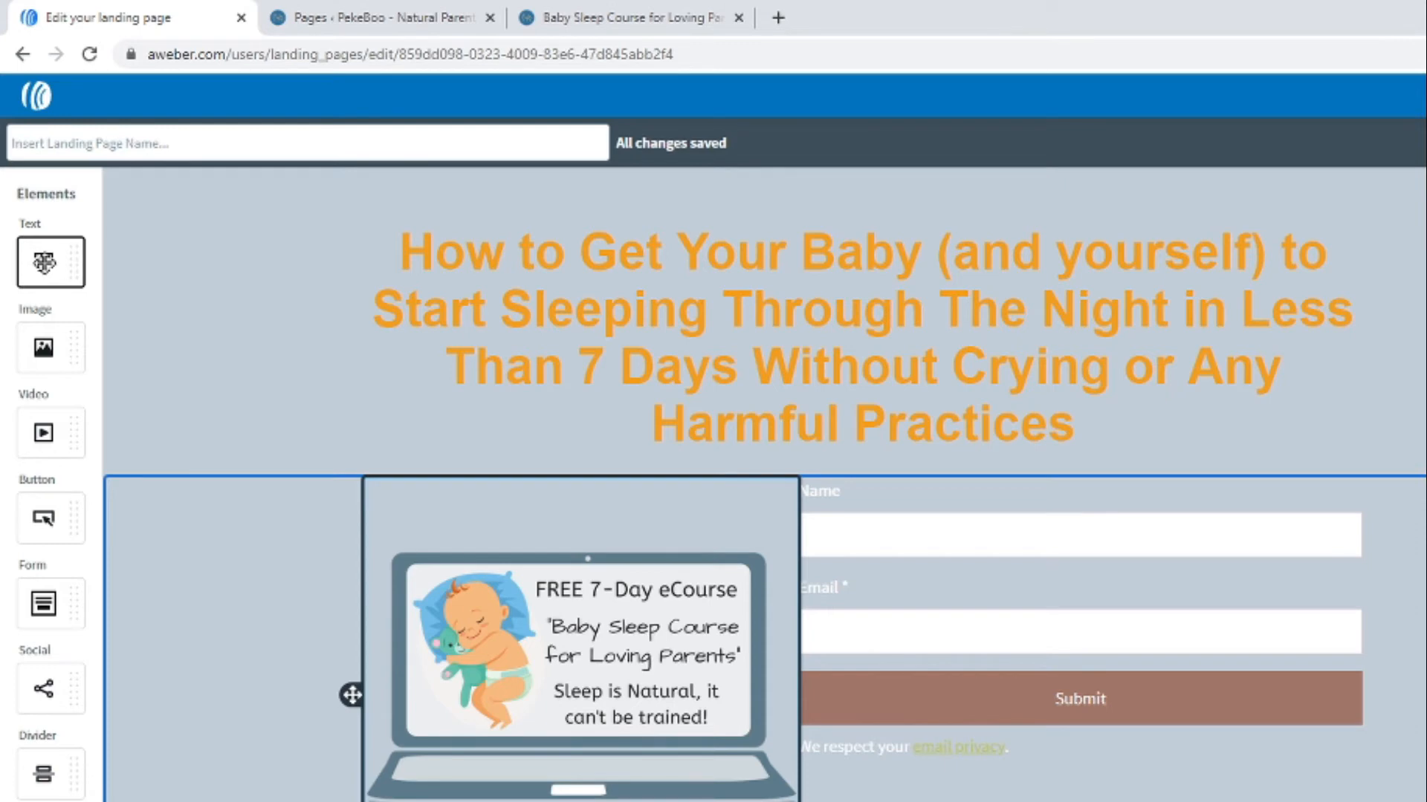
Add text above the form: "Write your name and email below and start your Free course immediately and start having a good night sleep as soon as tonight!"
{"action": "left_click_drag", "start_coordinate": [44, 262], "coordinate": [1019, 498]}
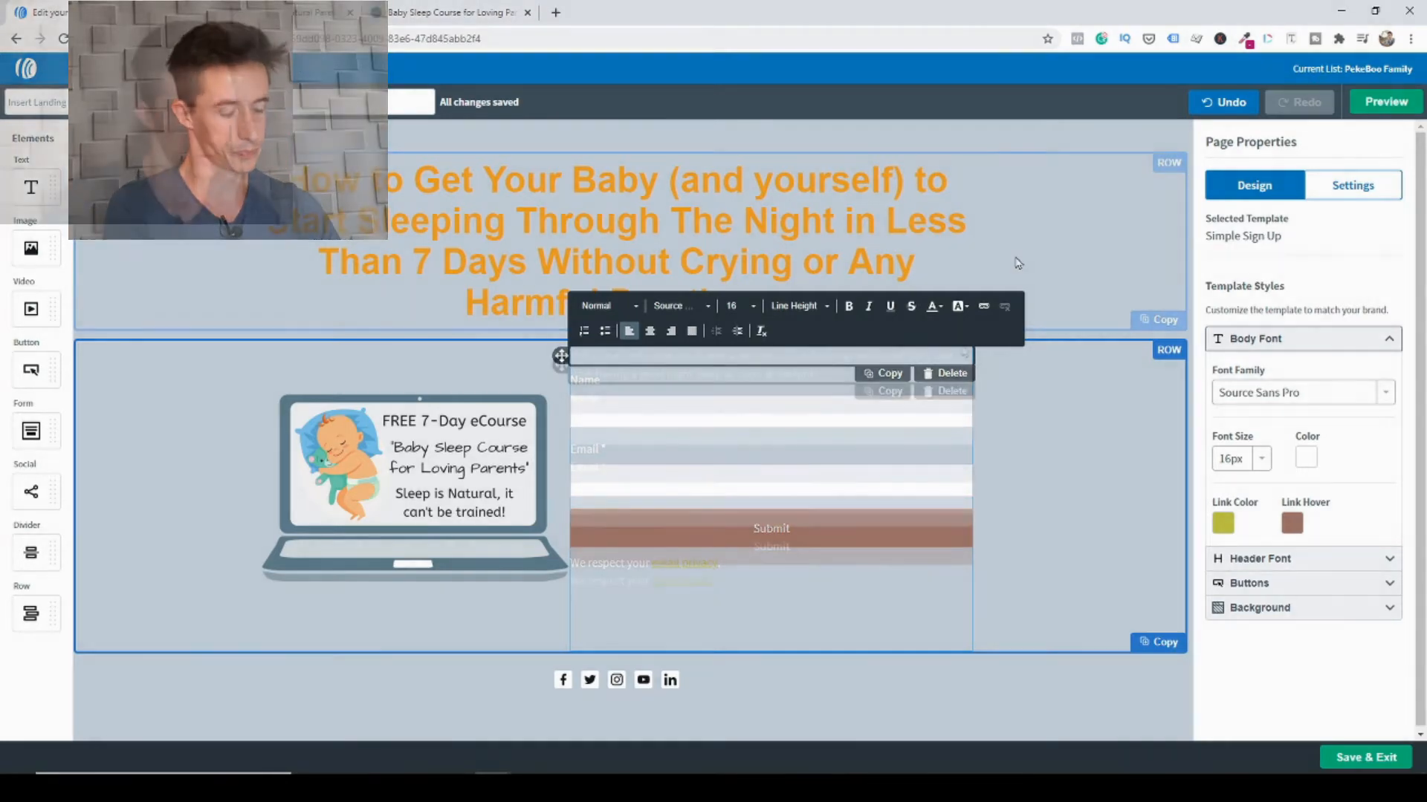
{"action": "type", "text": "Write your name and email below and start your Free course immediately and start having a good night sleep as soon as tonight!"}
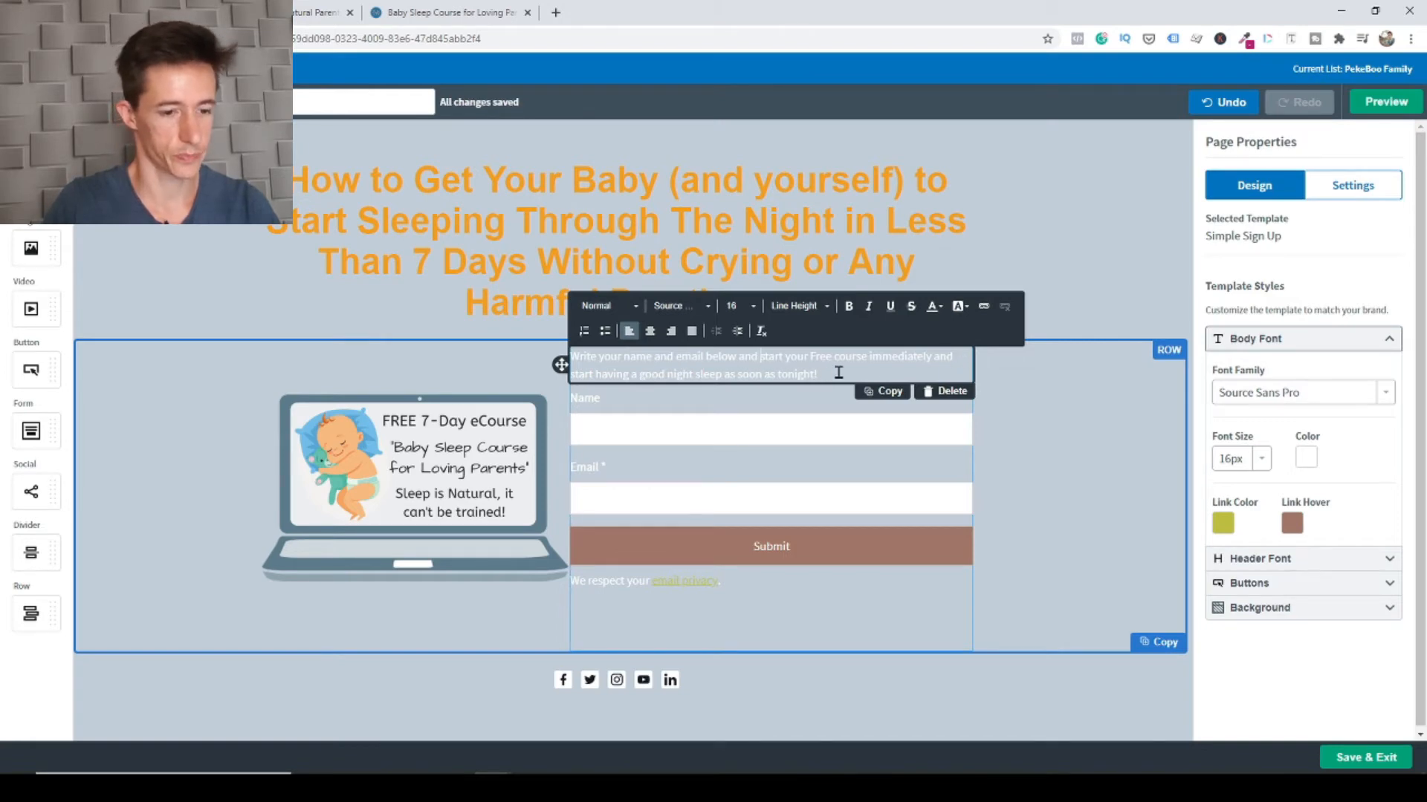
Set the font size of the call-to-action text above the form to 24, trying sizes 18, 20 and 28 as well
{"action": "left_click_drag", "start_coordinate": [837, 373], "coordinate": [595, 356]}
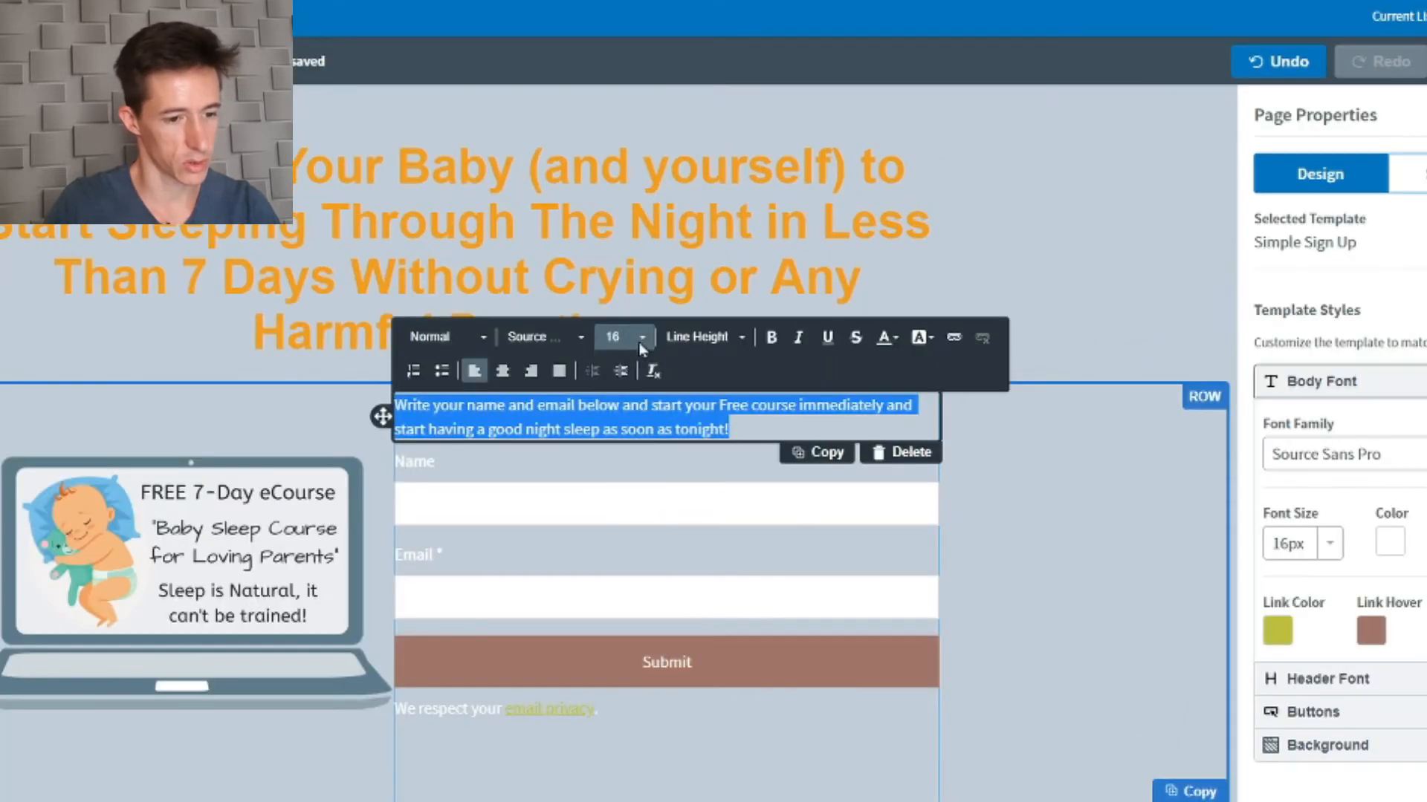
{"action": "left_click", "coordinate": [738, 305]}
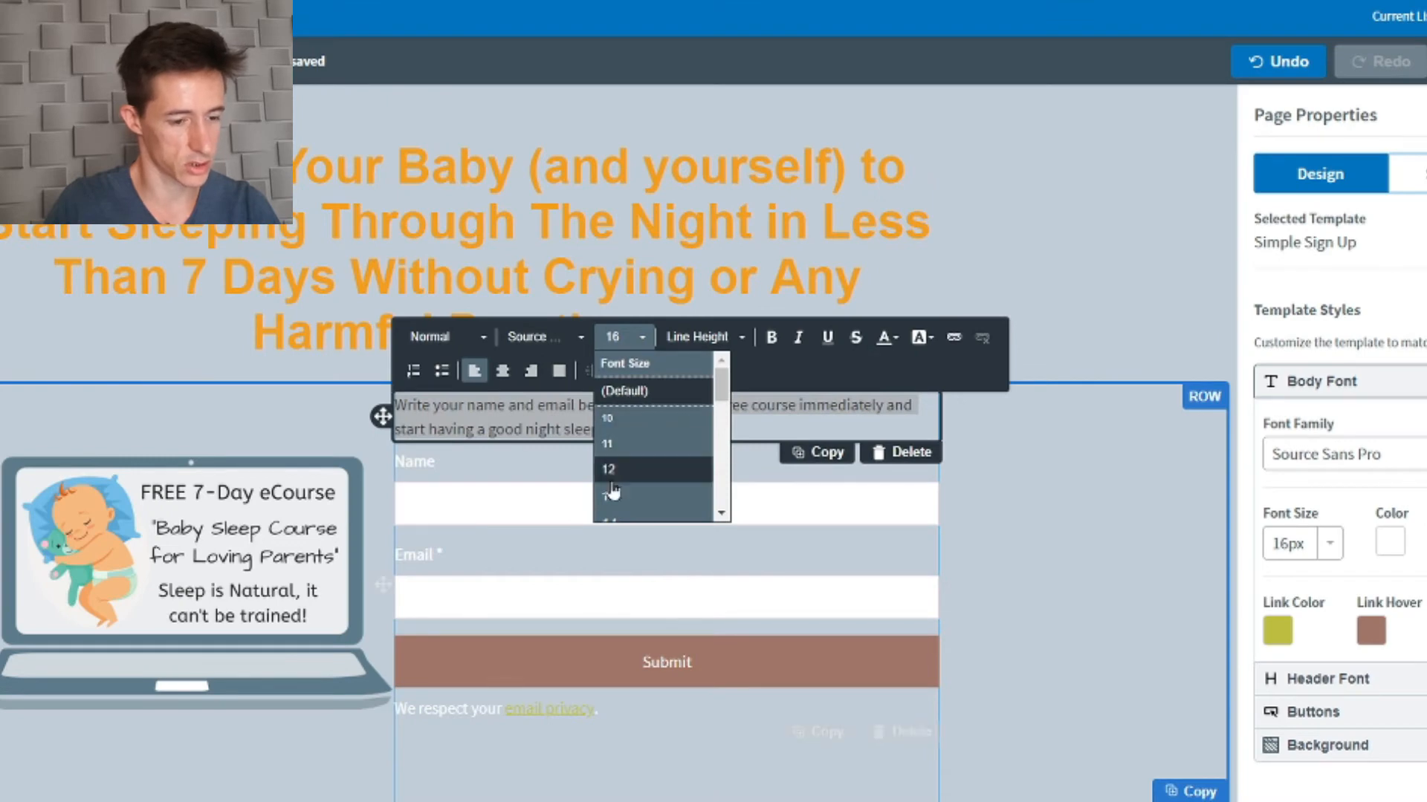
{"action": "scroll", "coordinate": [632, 476], "scroll_direction": "down", "scroll_amount": 2}
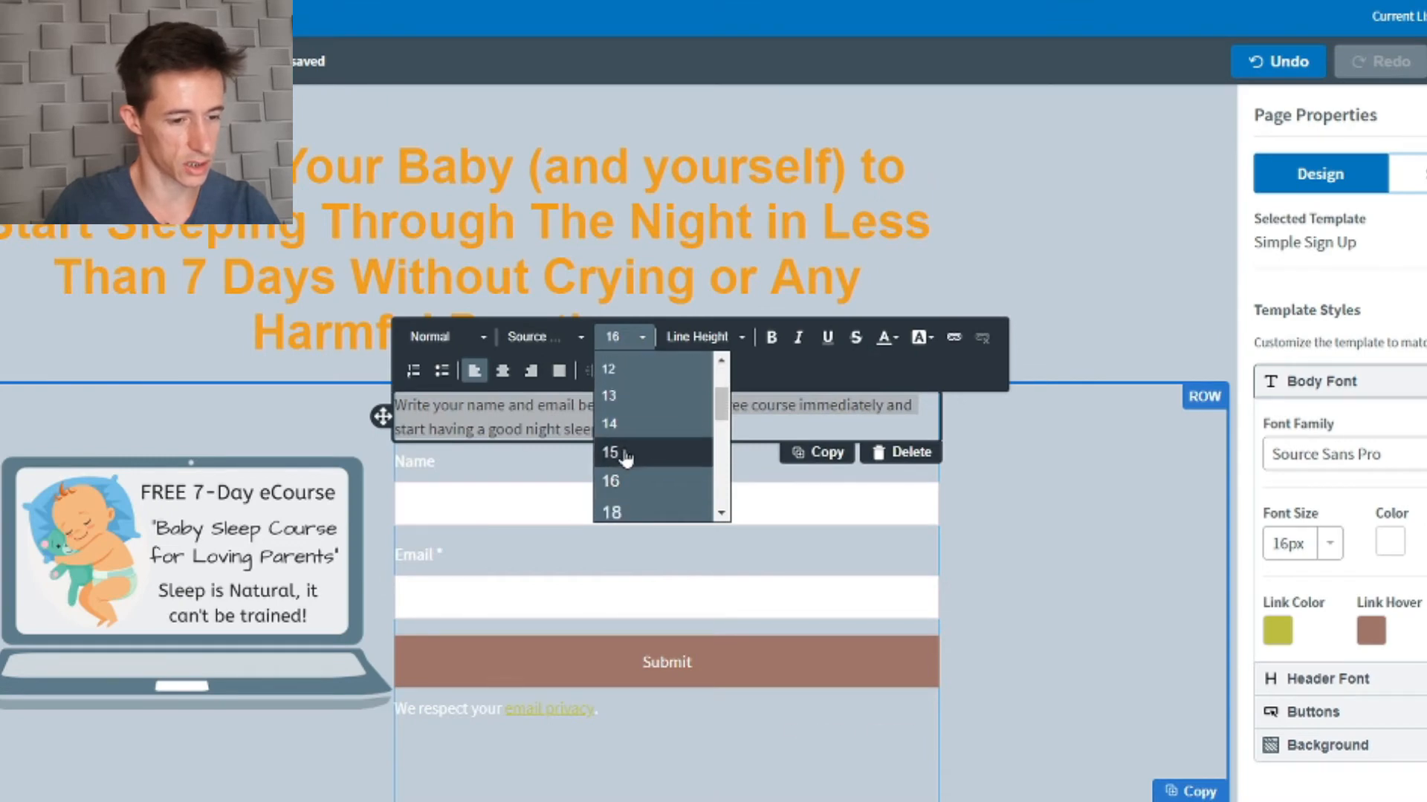
{"action": "left_click", "coordinate": [622, 509]}
{"action": "left_click", "coordinate": [629, 349]}
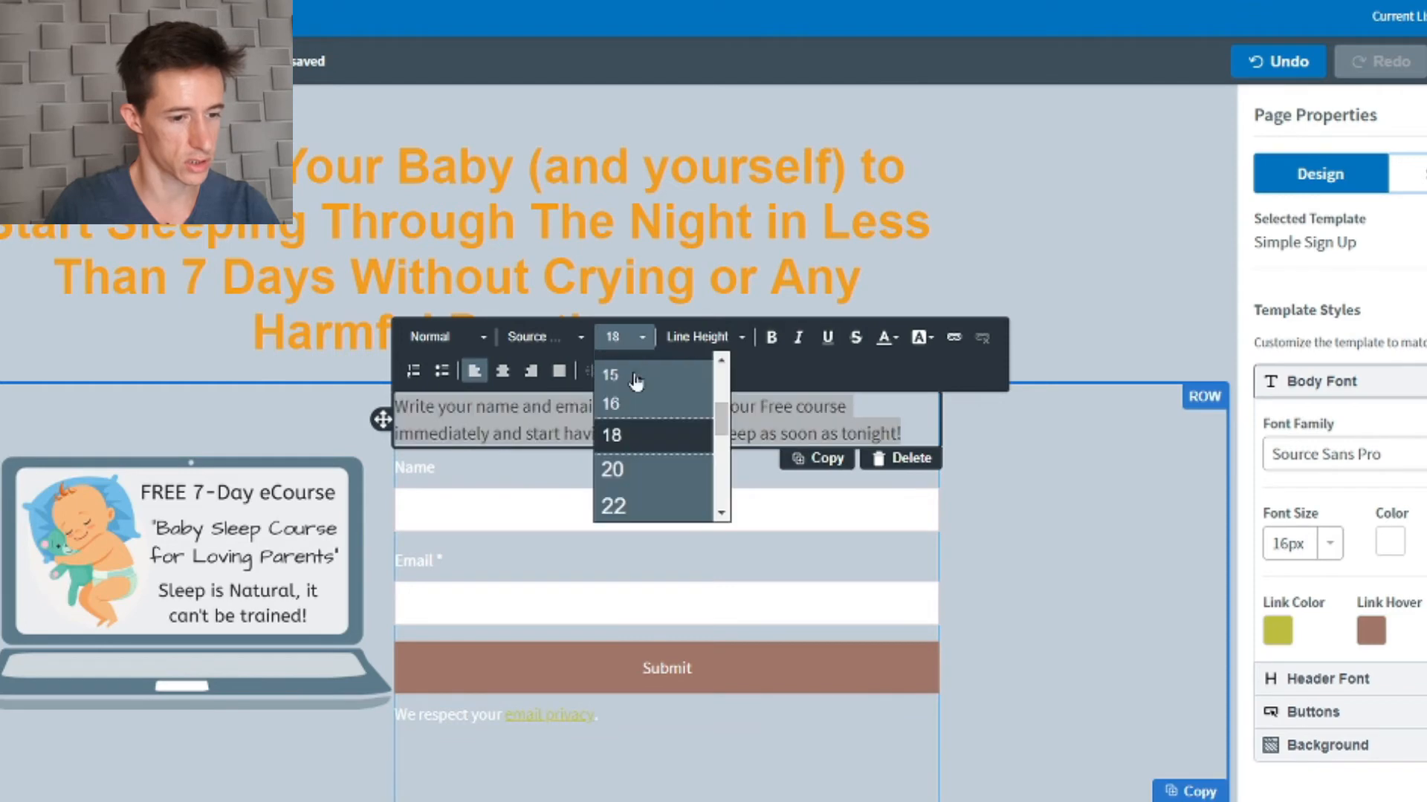
{"action": "left_click", "coordinate": [655, 484]}
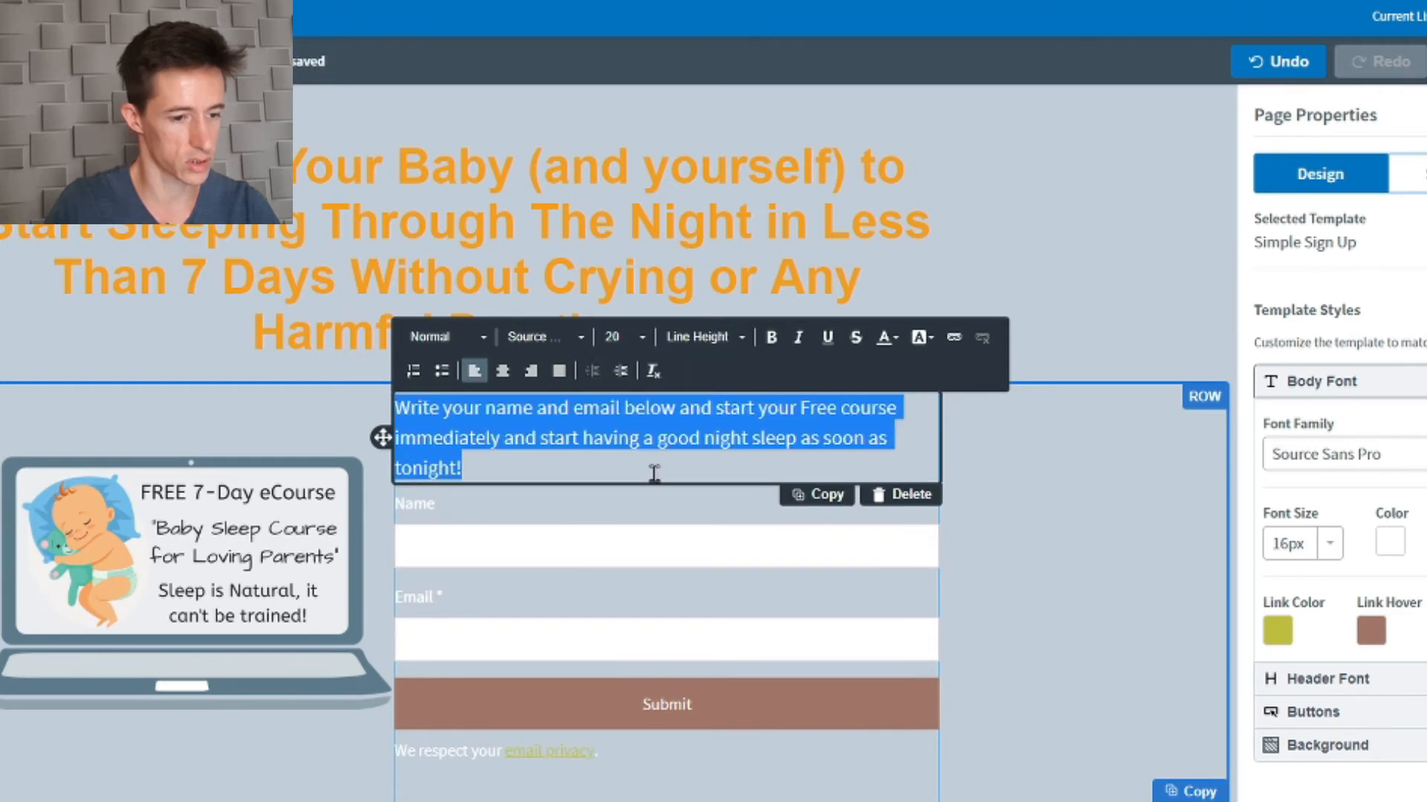
{"action": "left_click", "coordinate": [632, 340]}
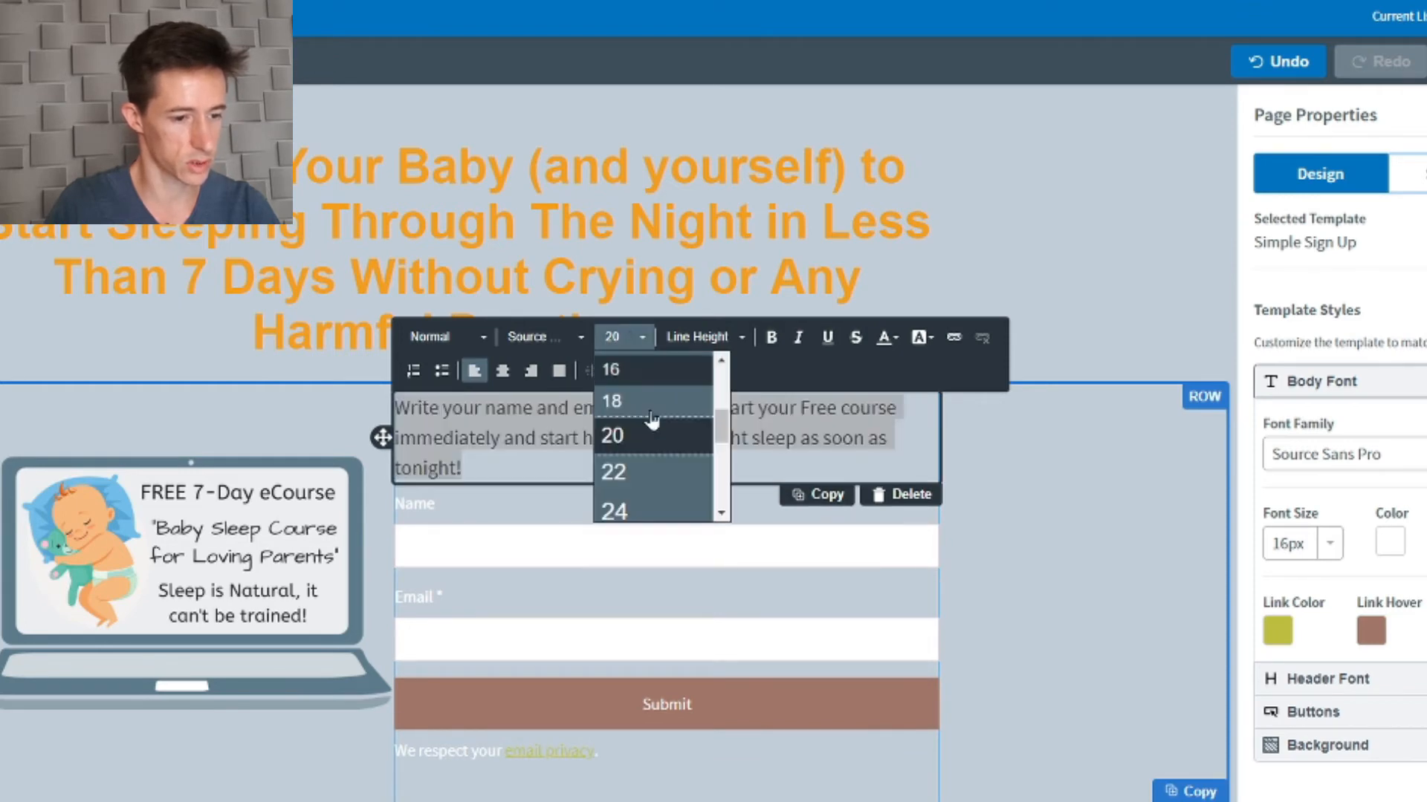
{"action": "left_click", "coordinate": [643, 506]}
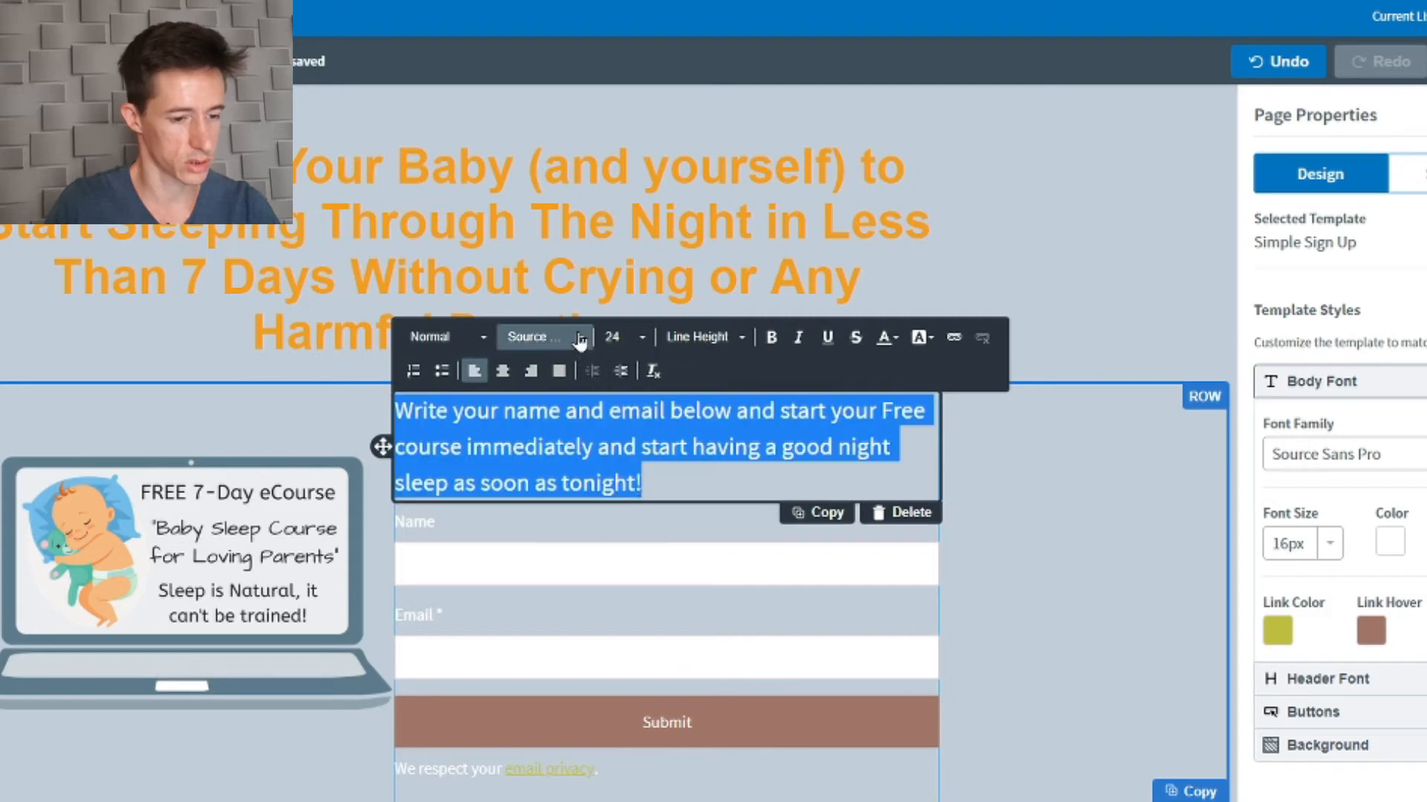
{"action": "left_click", "coordinate": [635, 337]}
{"action": "left_click", "coordinate": [659, 481]}
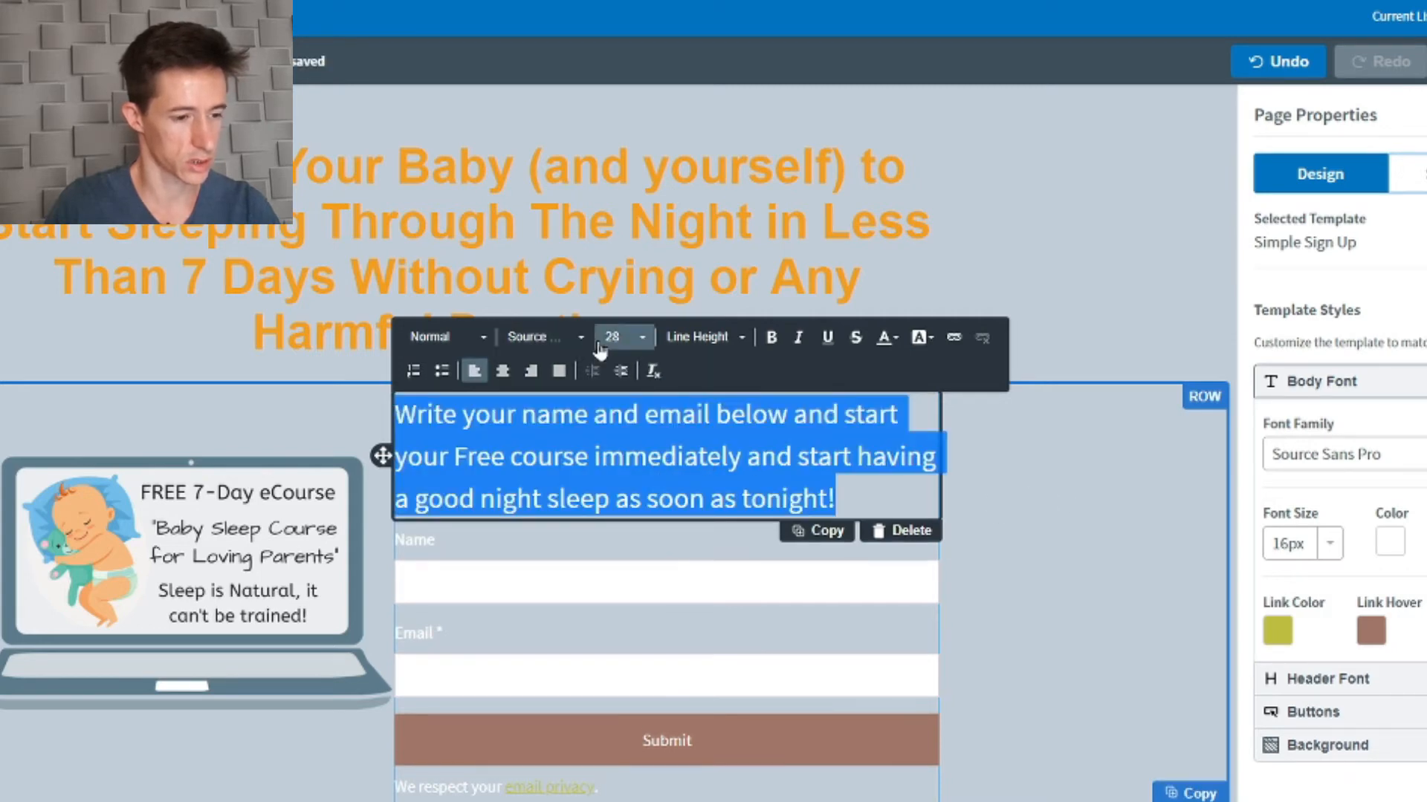
{"action": "left_click", "coordinate": [623, 337]}
{"action": "left_click", "coordinate": [620, 394]}
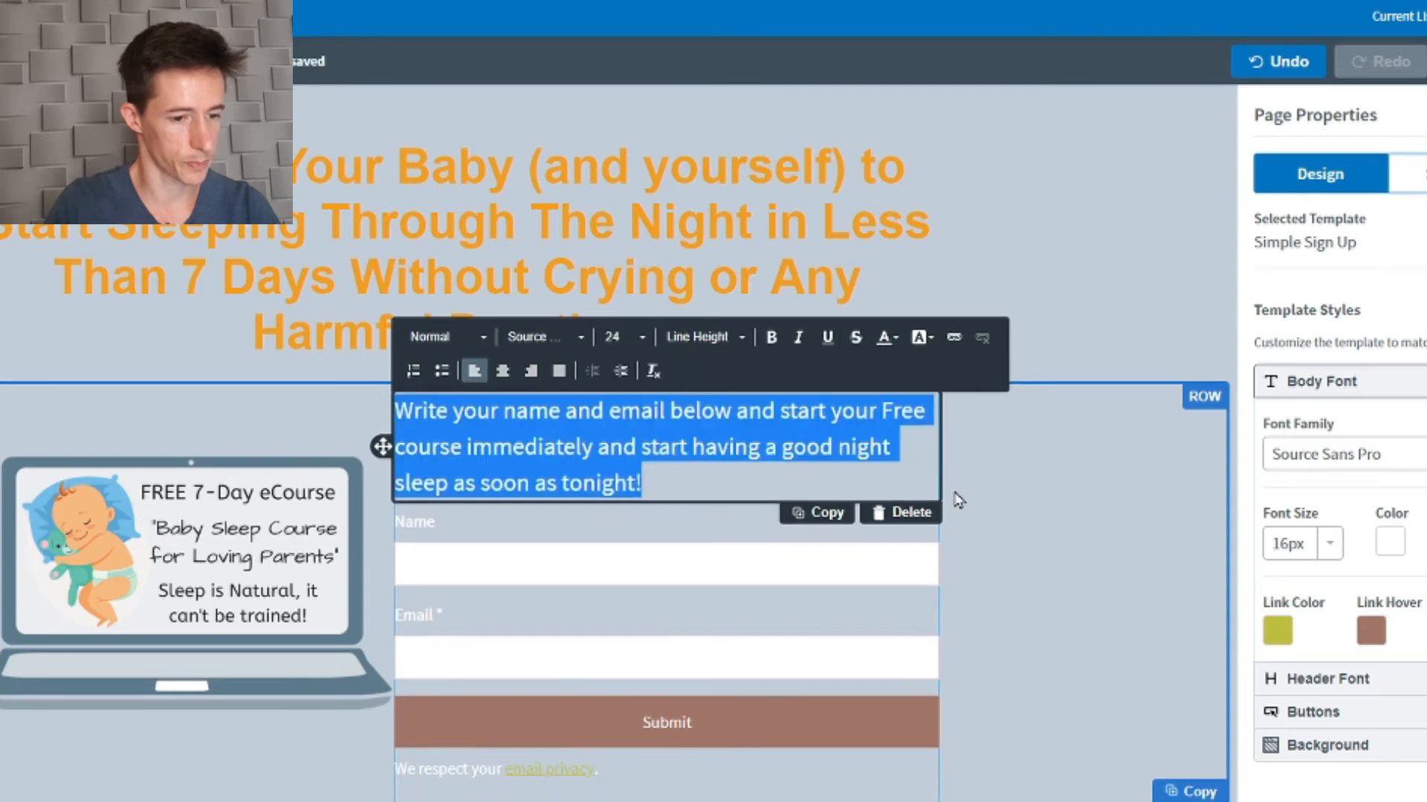
Try centring the call-to-action text above the form, and undo the alignment change
{"action": "left_click", "coordinate": [510, 372]}
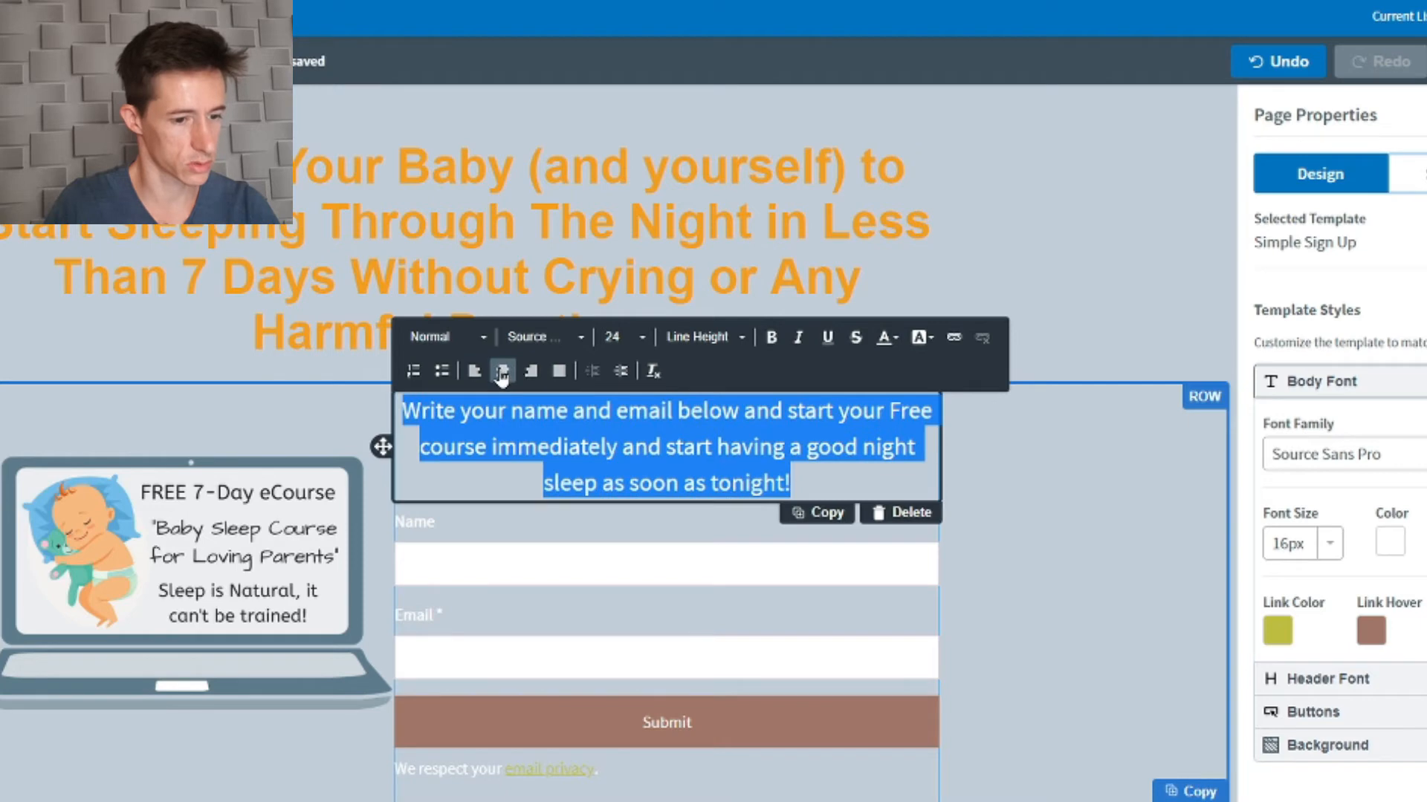
{"action": "key", "text": "ctrl+z"}
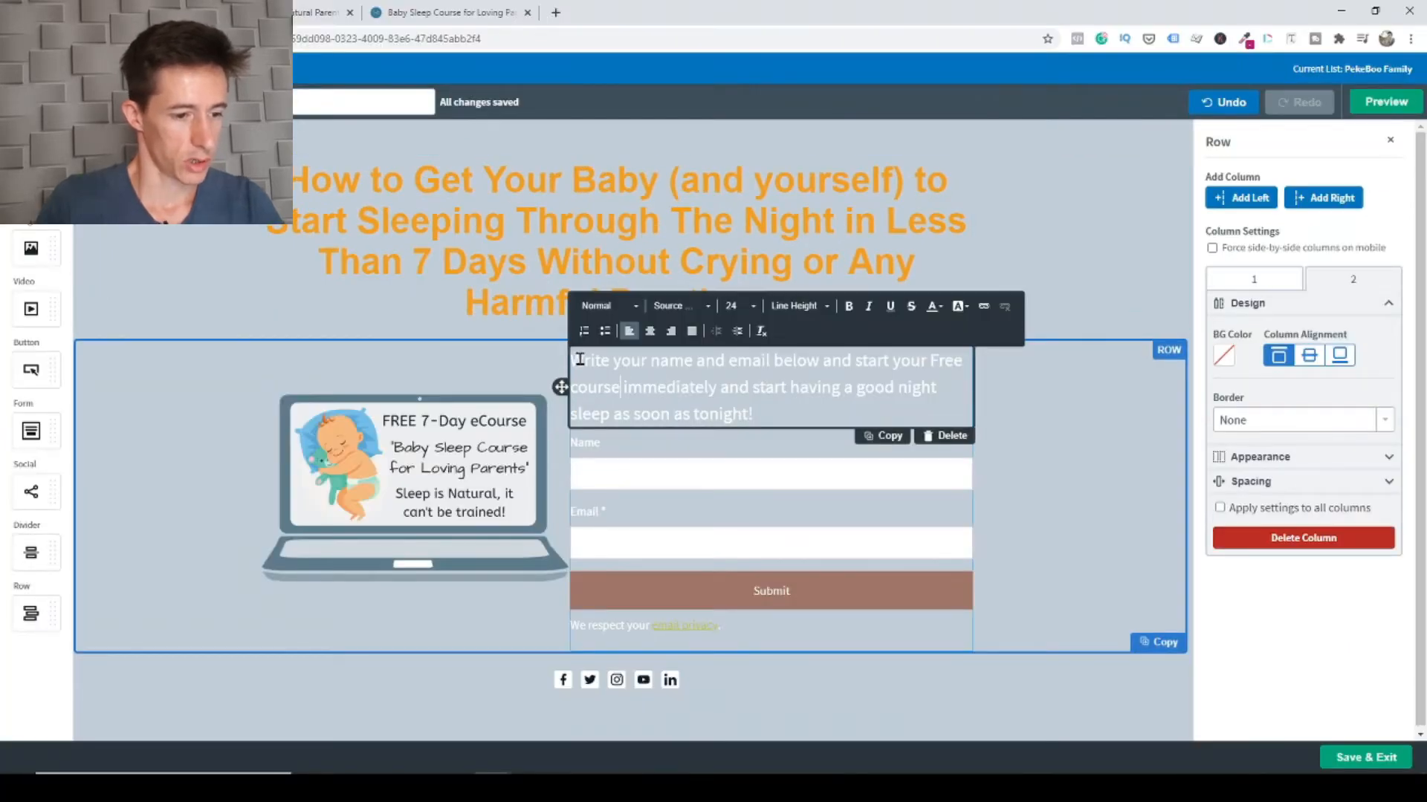
Change the call-to-action text above the form to the Arial font and colour it black
{"action": "left_click_drag", "start_coordinate": [775, 414], "coordinate": [569, 368]}
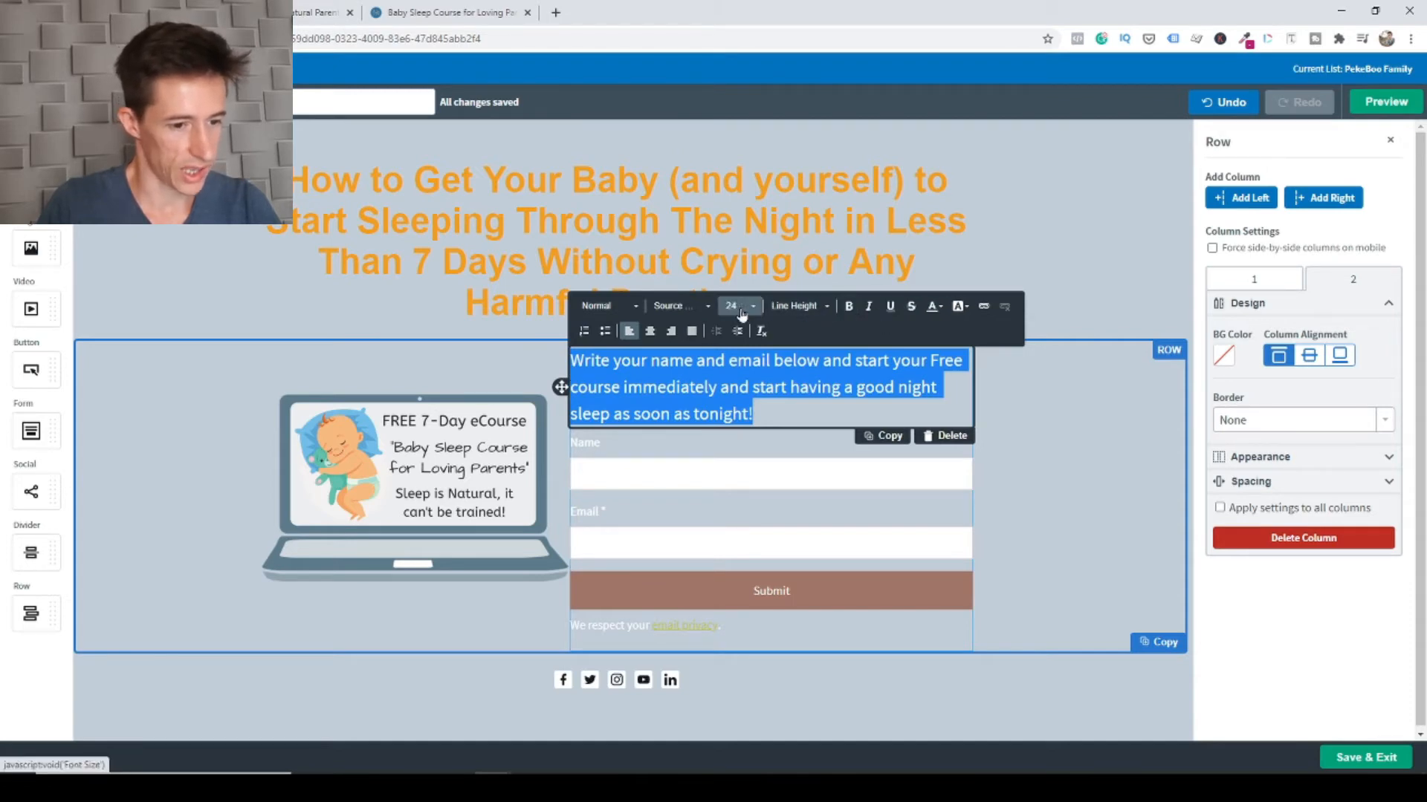
{"action": "left_click", "coordinate": [692, 310]}
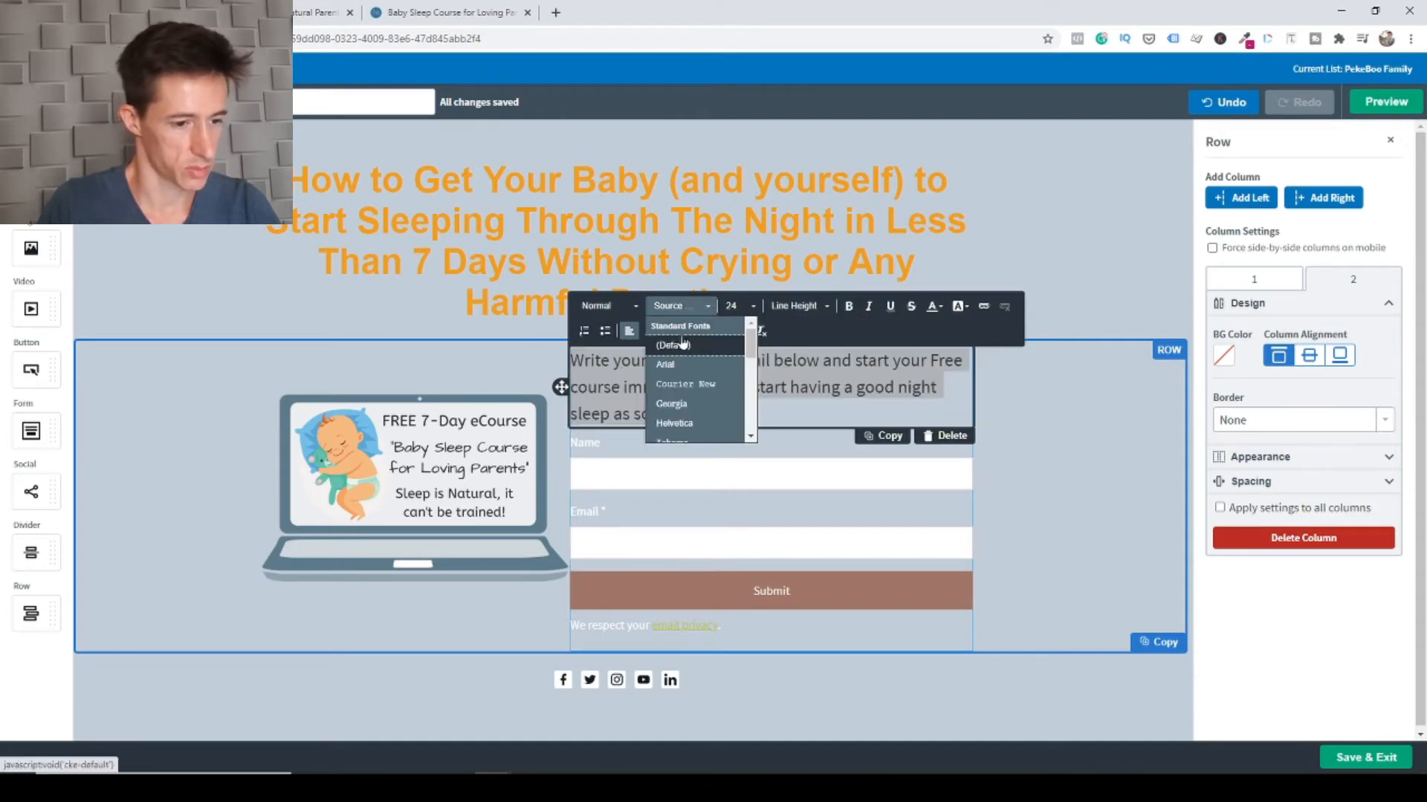
{"action": "left_click", "coordinate": [664, 365]}
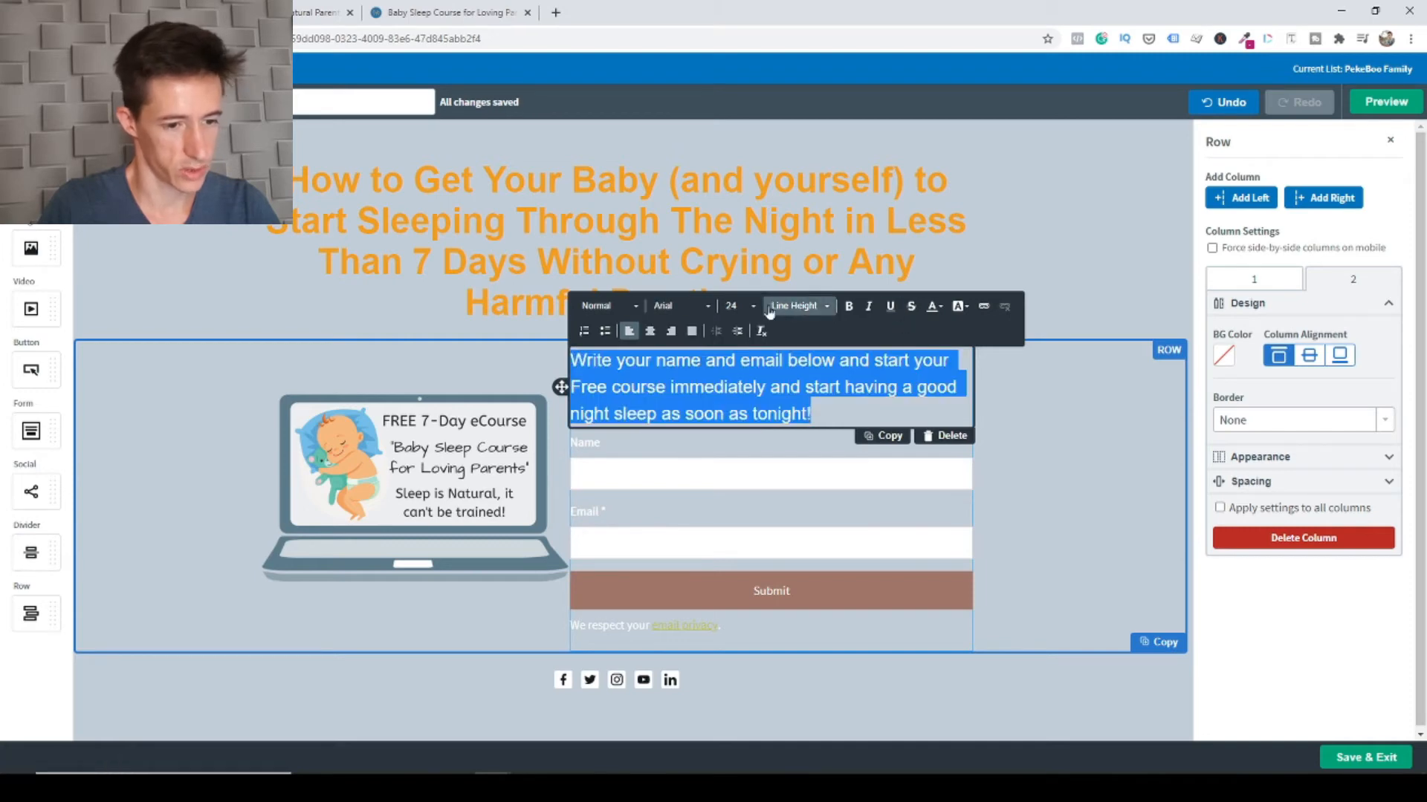
{"action": "left_click", "coordinate": [930, 307]}
{"action": "left_click", "coordinate": [901, 409]}
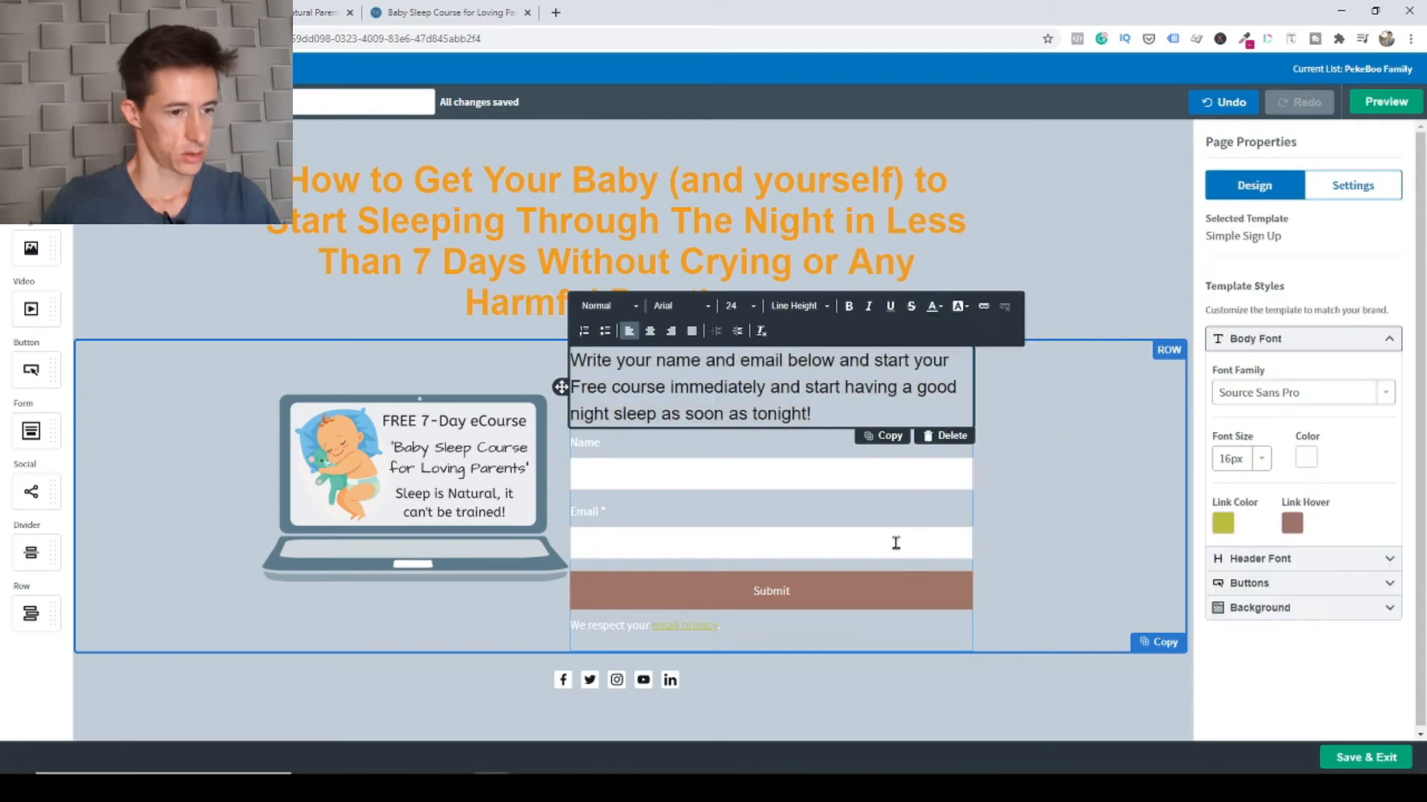
Change the background colour of the landing page's content area to white
{"action": "left_click", "coordinate": [659, 507]}
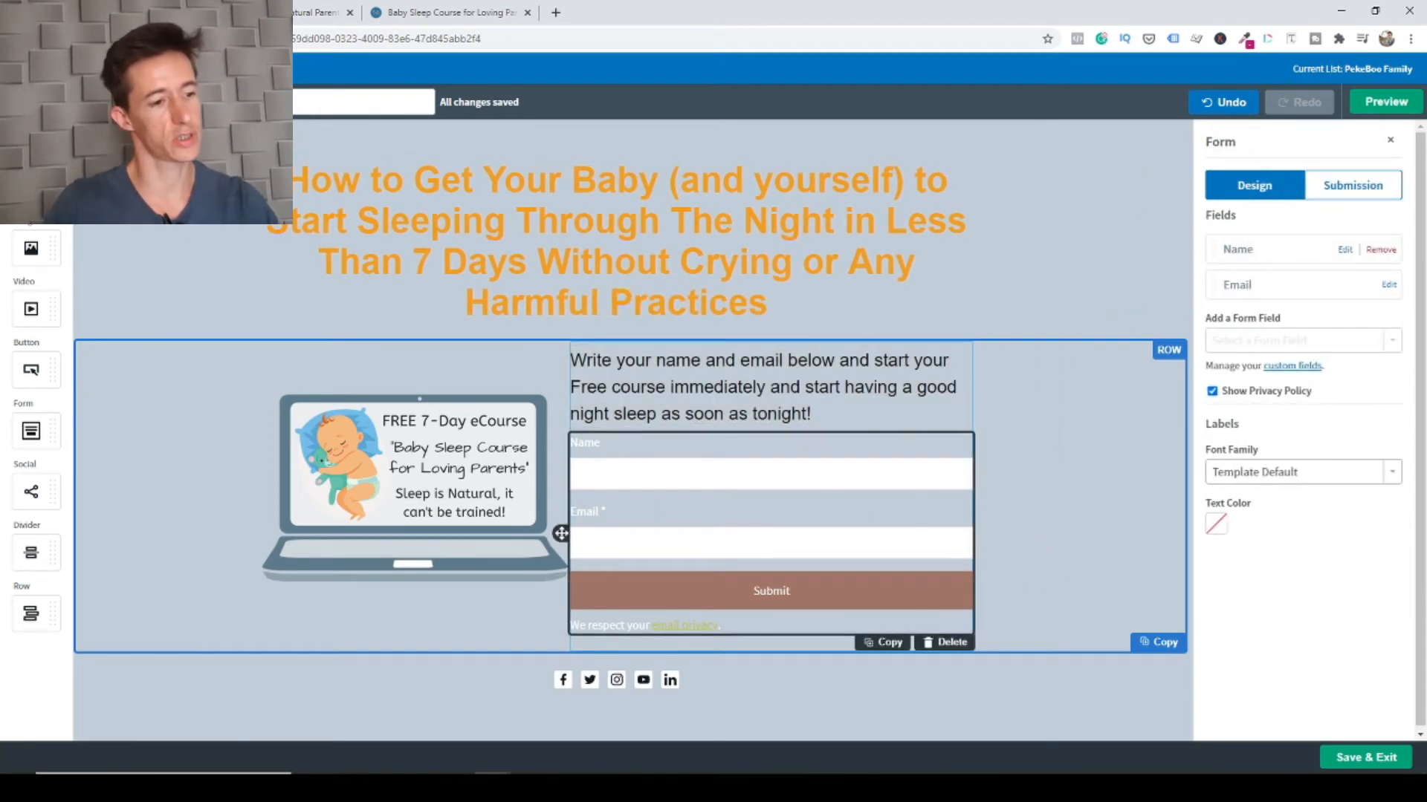
{"action": "left_click", "coordinate": [1077, 491]}
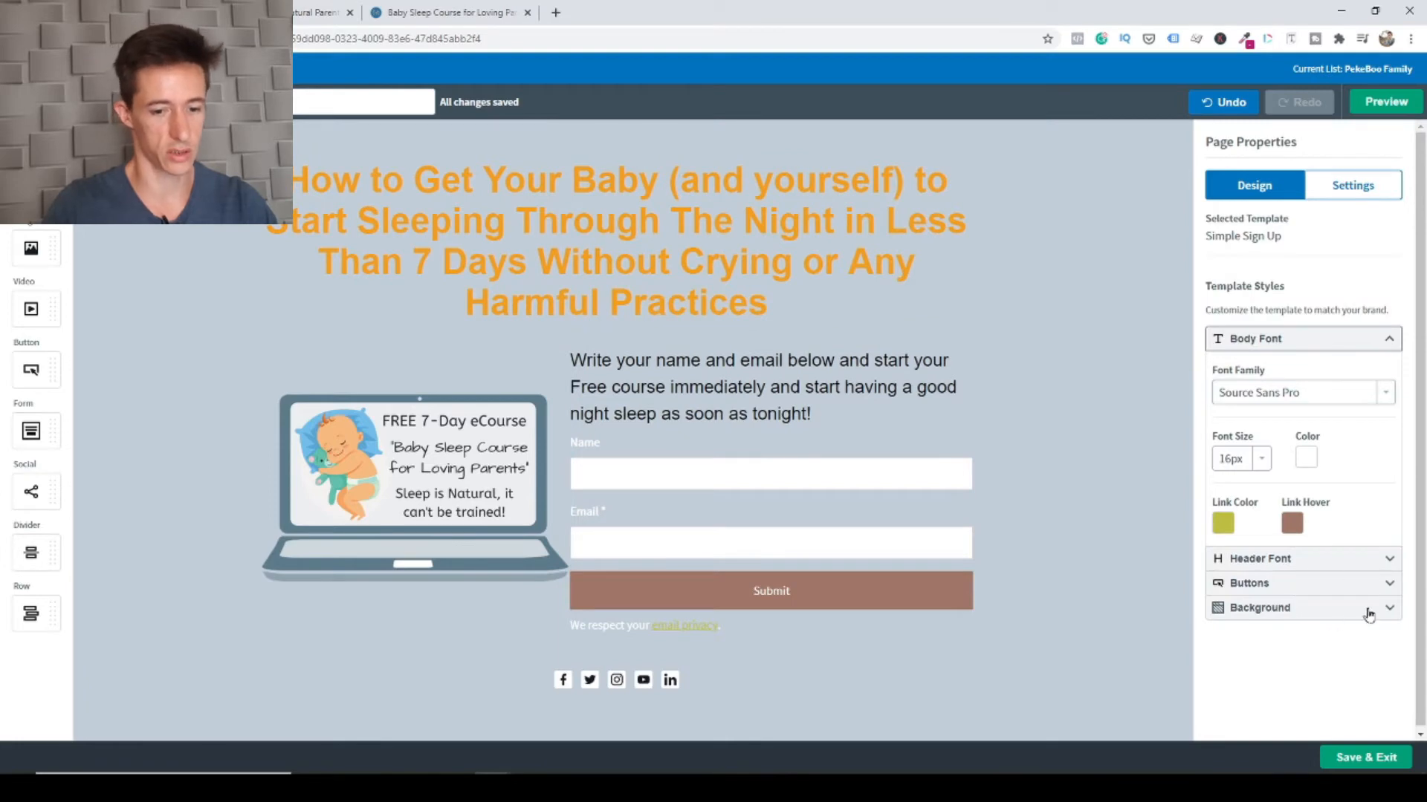
{"action": "left_click", "coordinate": [1358, 618]}
{"action": "left_click", "coordinate": [1226, 677]}
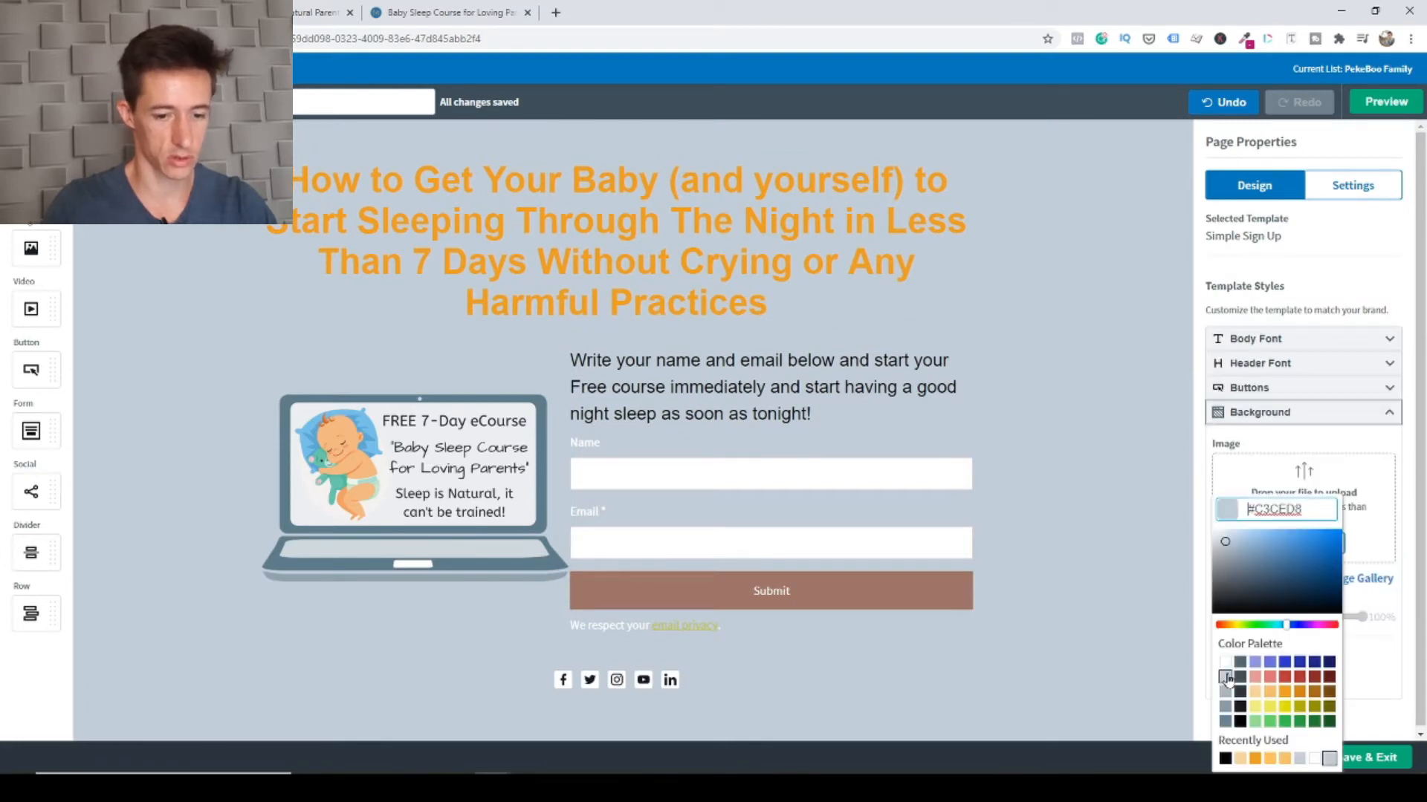
{"action": "left_click", "coordinate": [1225, 661]}
{"action": "left_click", "coordinate": [1159, 520]}
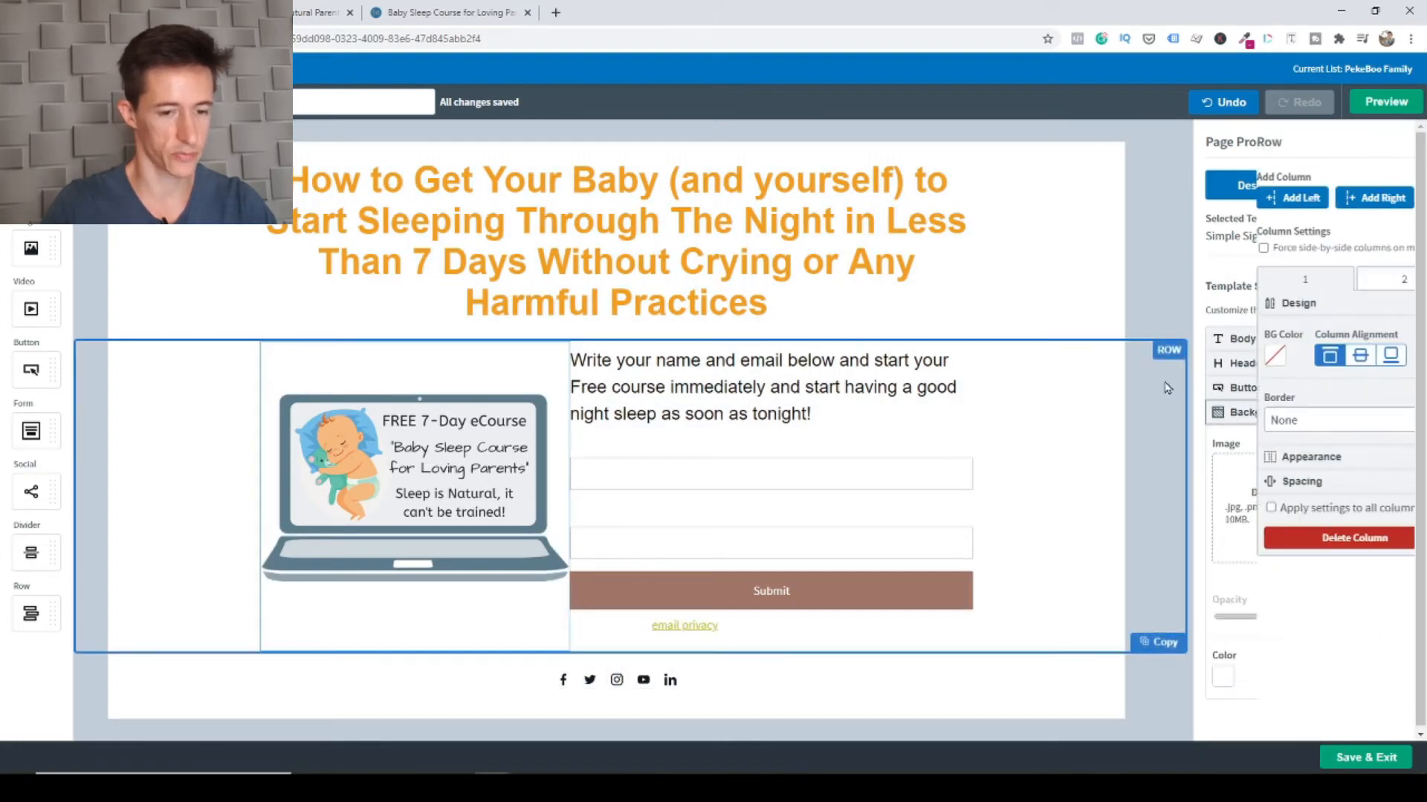
{"action": "left_click", "coordinate": [1169, 235]}
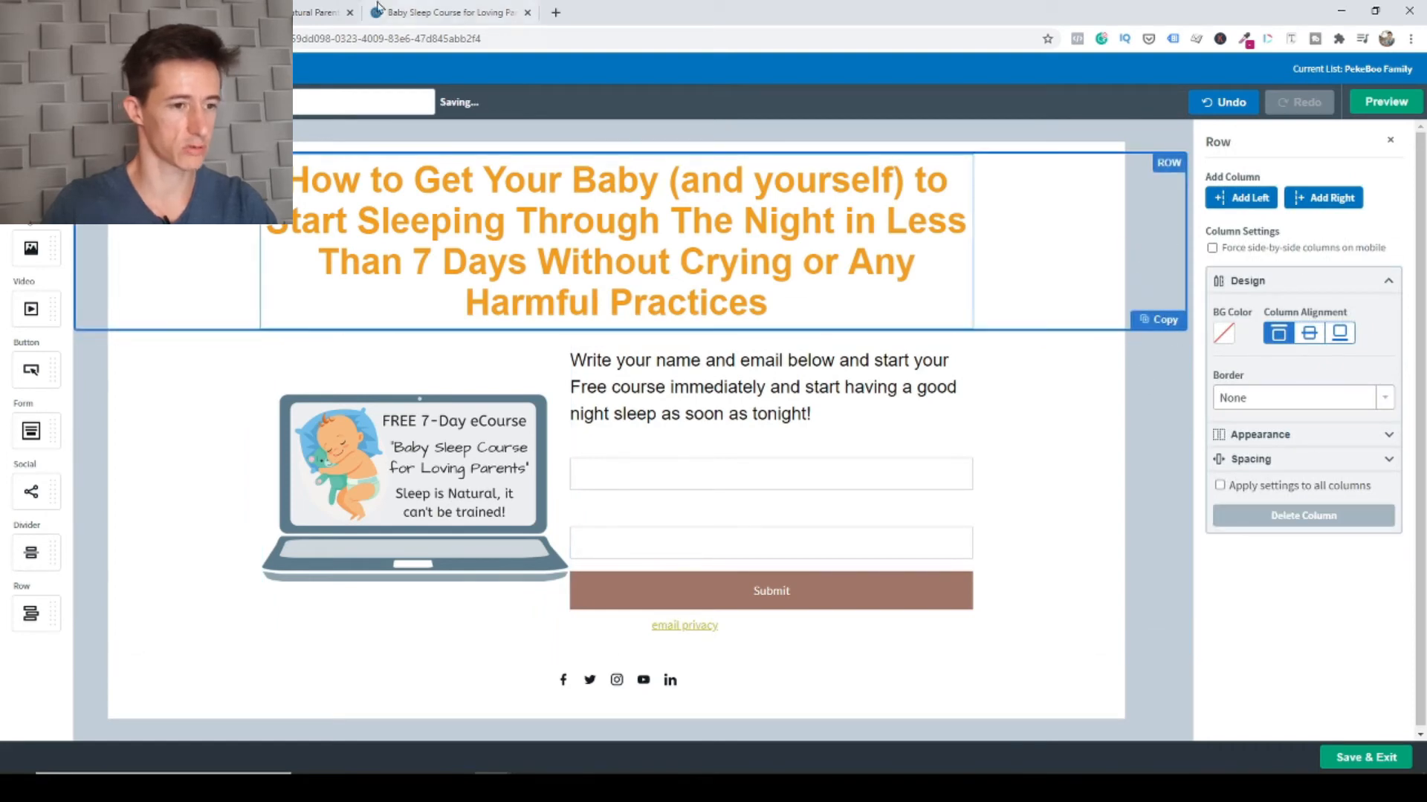
Look at the sign-up section of the existing baby sleep course web page as a design reference, and return to the landing page editor
{"action": "left_click", "coordinate": [410, 18]}
{"action": "scroll", "coordinate": [1177, 428], "scroll_direction": "down", "scroll_amount": 2}
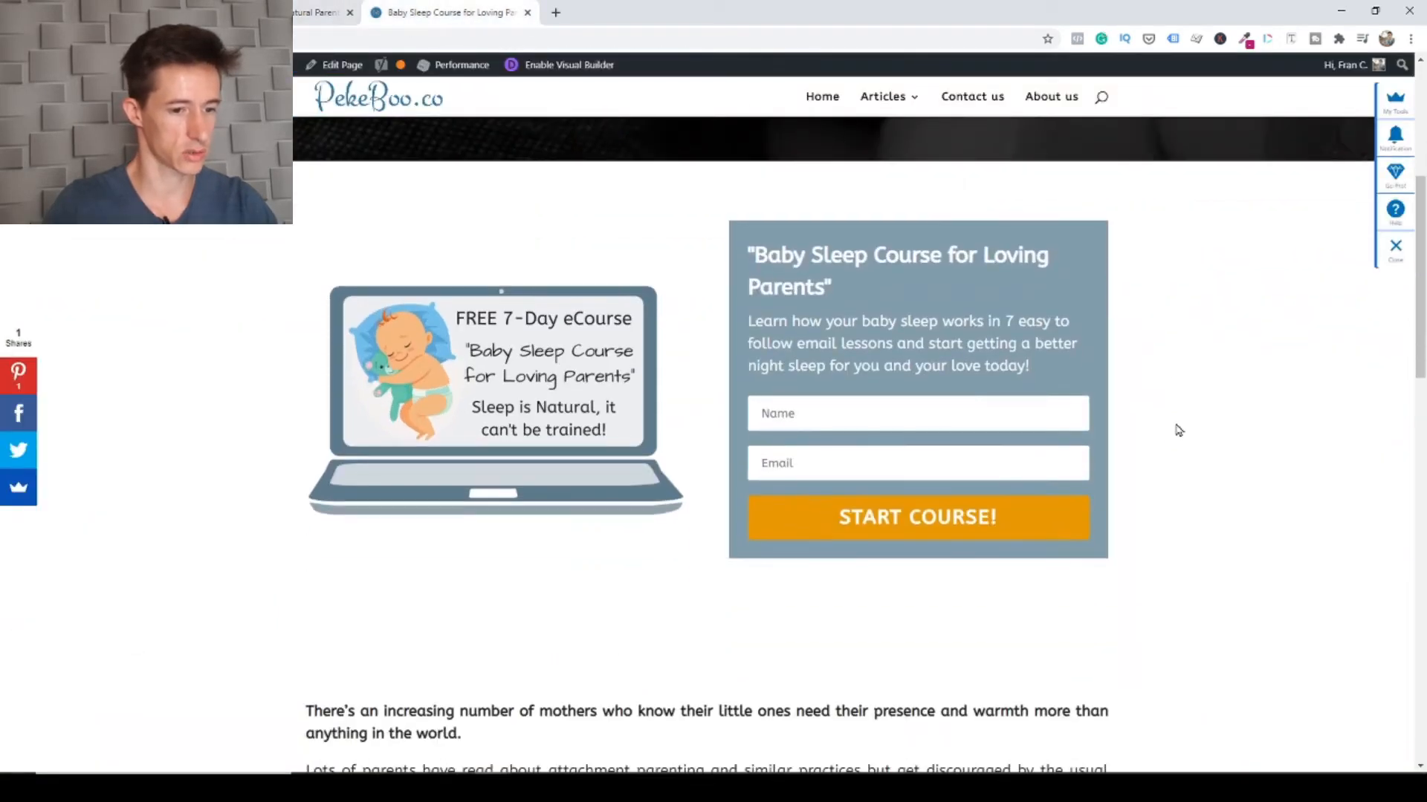
{"action": "scroll", "coordinate": [1178, 428], "scroll_direction": "up", "scroll_amount": 2}
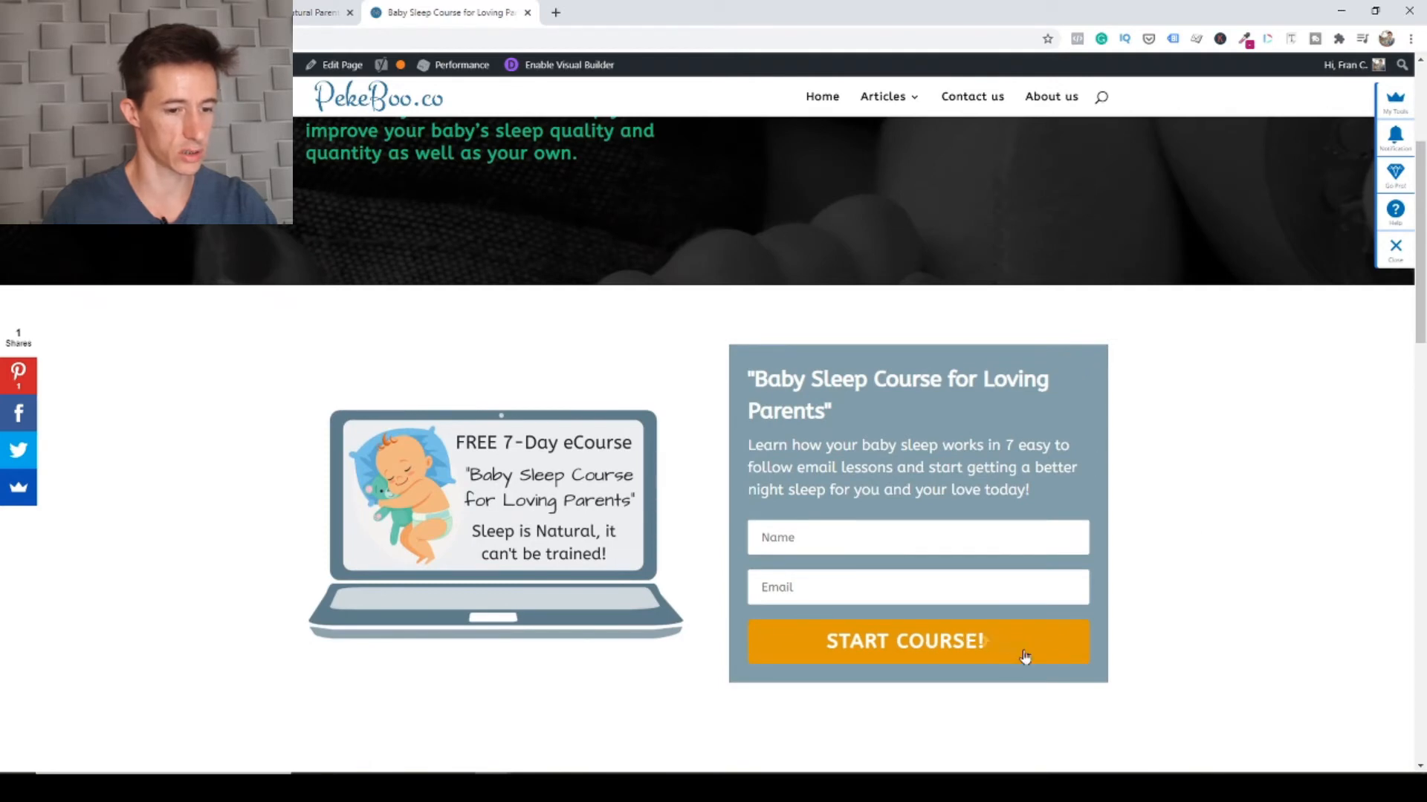
{"action": "left_click", "coordinate": [327, 12]}
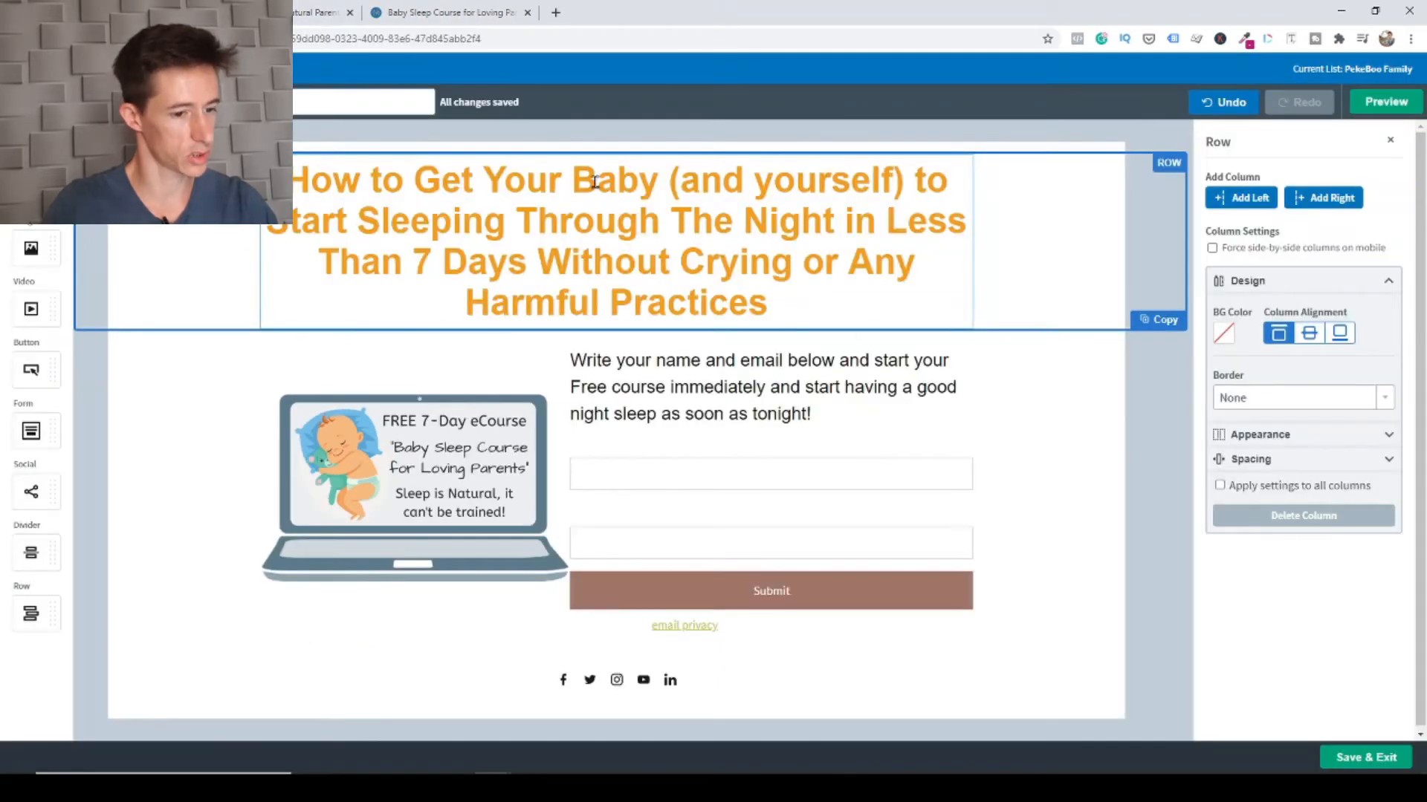
Give column 2 of the row, which holds the call-to-action text and form, the grey-blue background colour #A5B6C0
{"action": "left_click", "coordinate": [940, 448]}
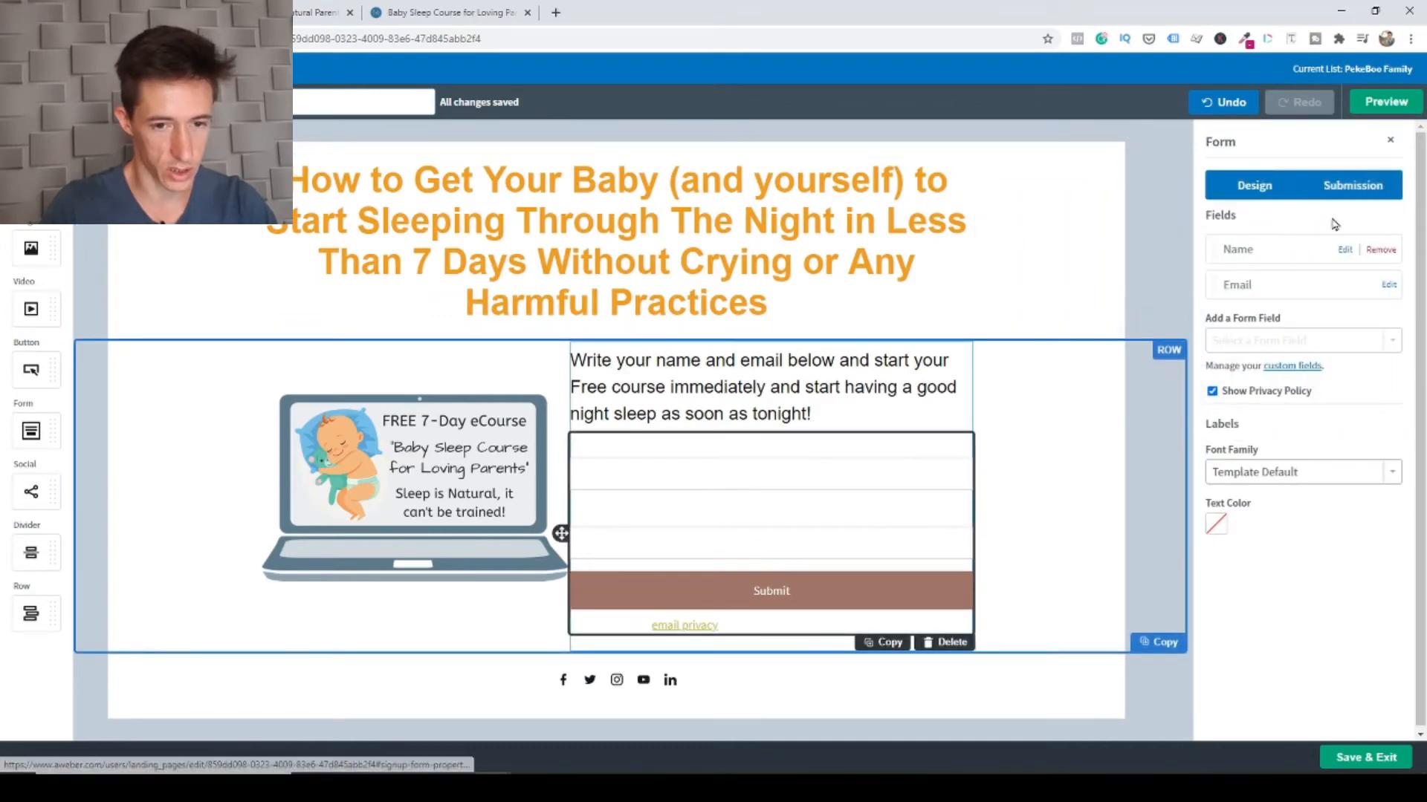
{"action": "left_click", "coordinate": [972, 417]}
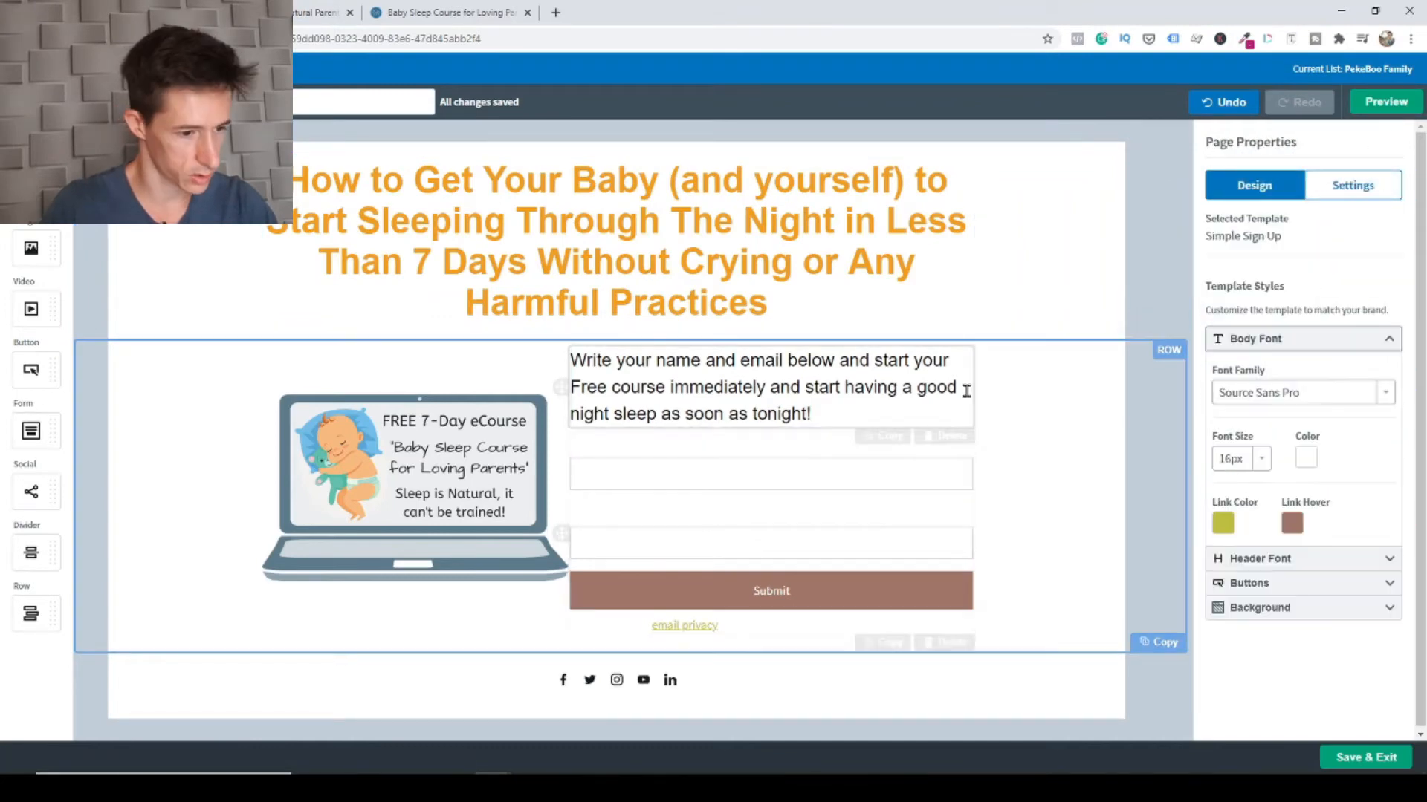
{"action": "left_click", "coordinate": [1065, 410]}
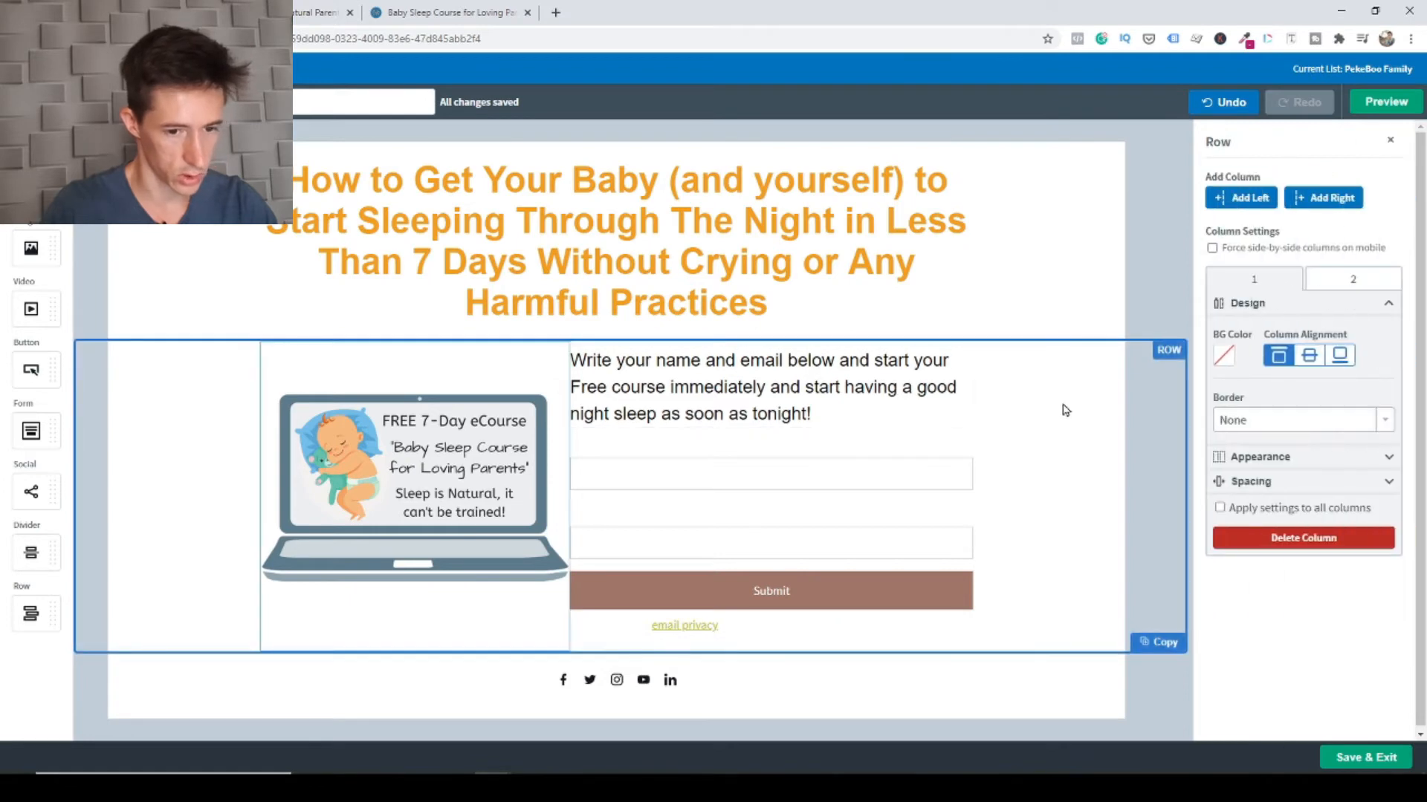
{"action": "left_click", "coordinate": [1340, 289]}
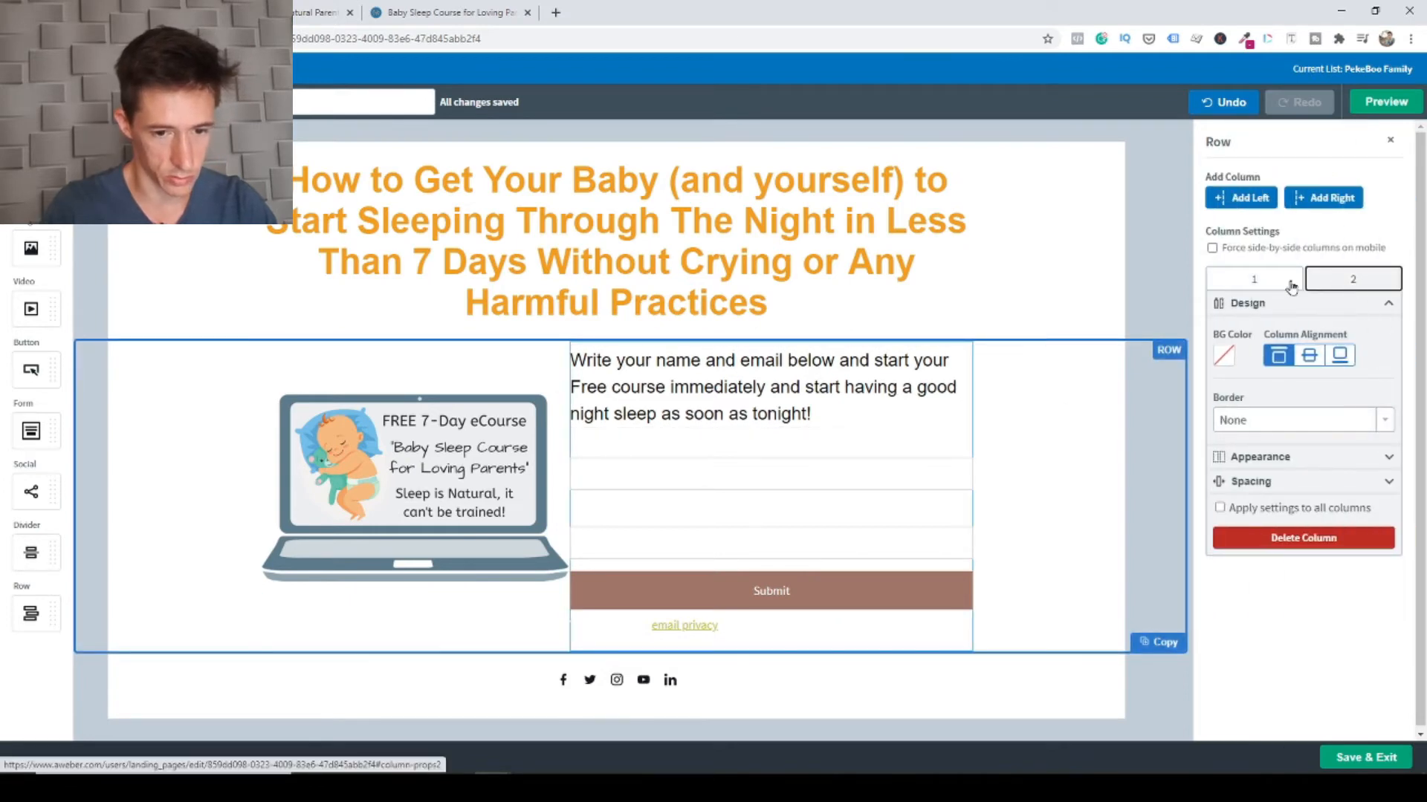
{"action": "left_click", "coordinate": [1248, 281]}
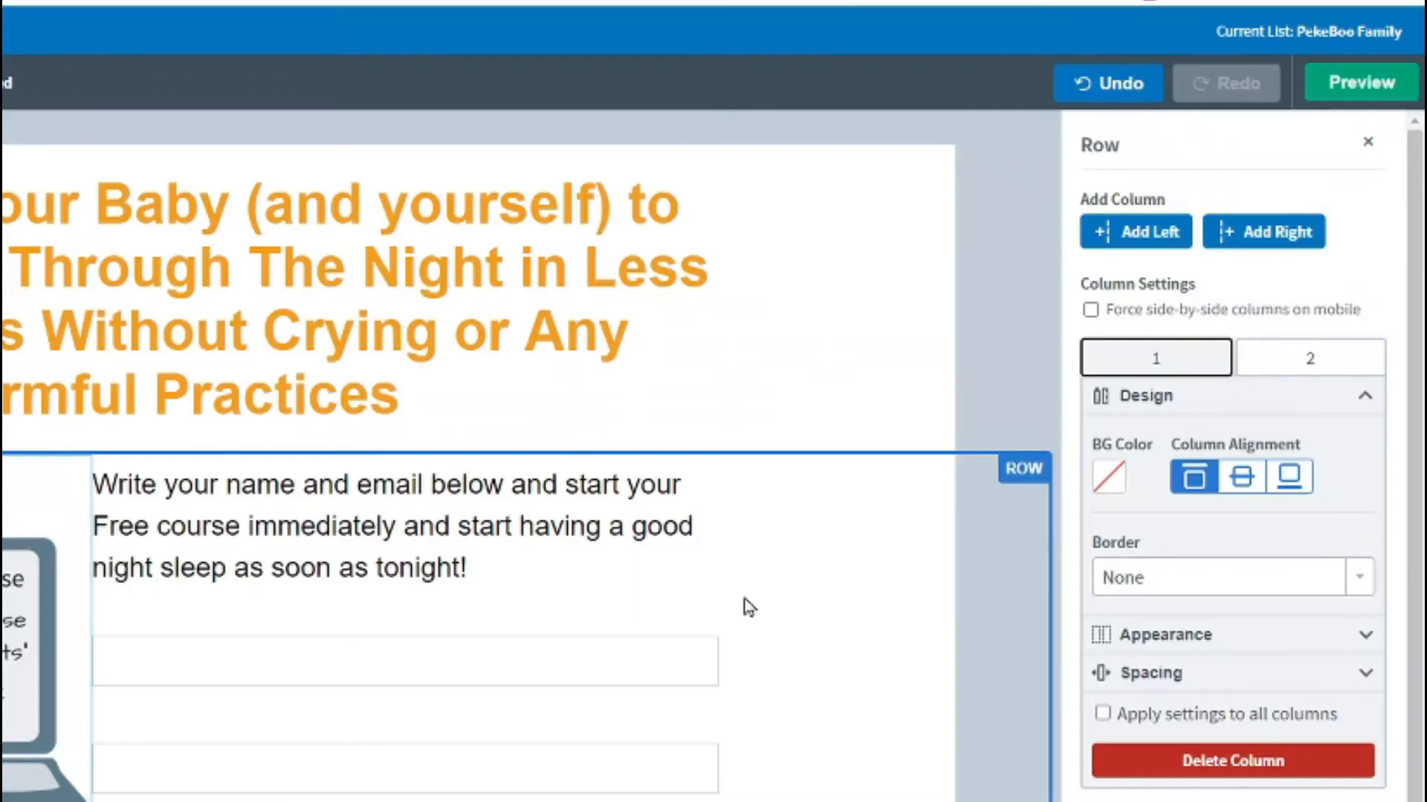
{"action": "left_click", "coordinate": [749, 608]}
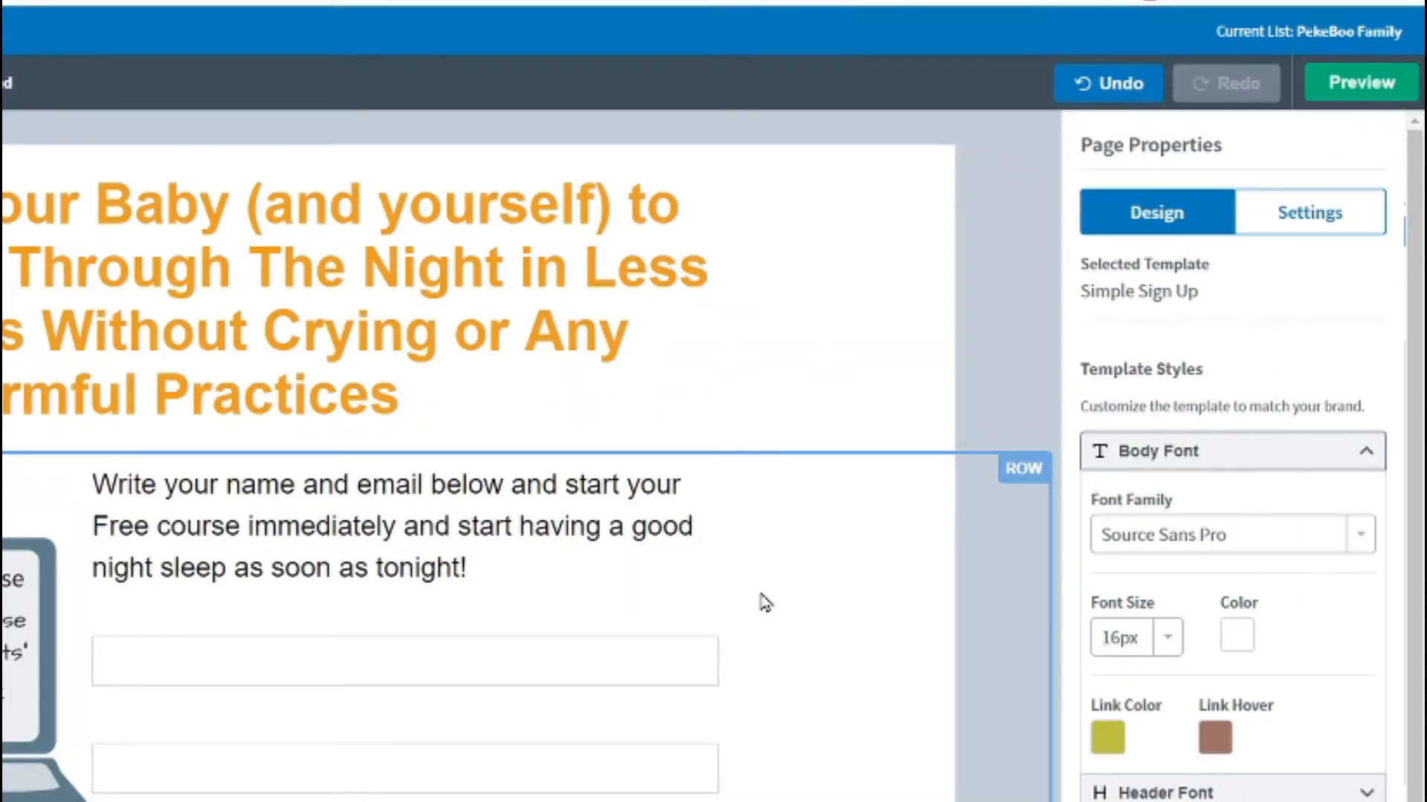
{"action": "left_click", "coordinate": [859, 580]}
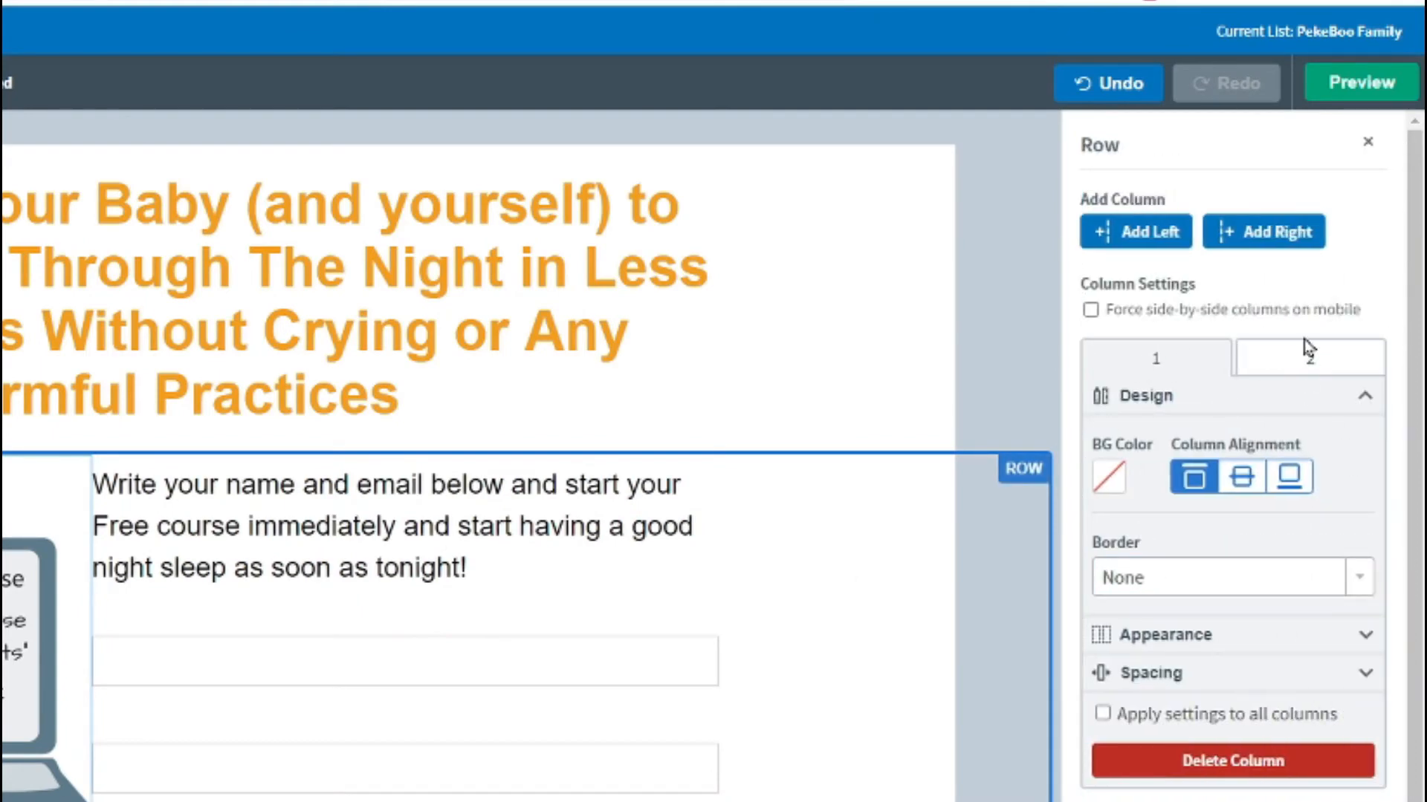
{"action": "left_click", "coordinate": [1302, 358]}
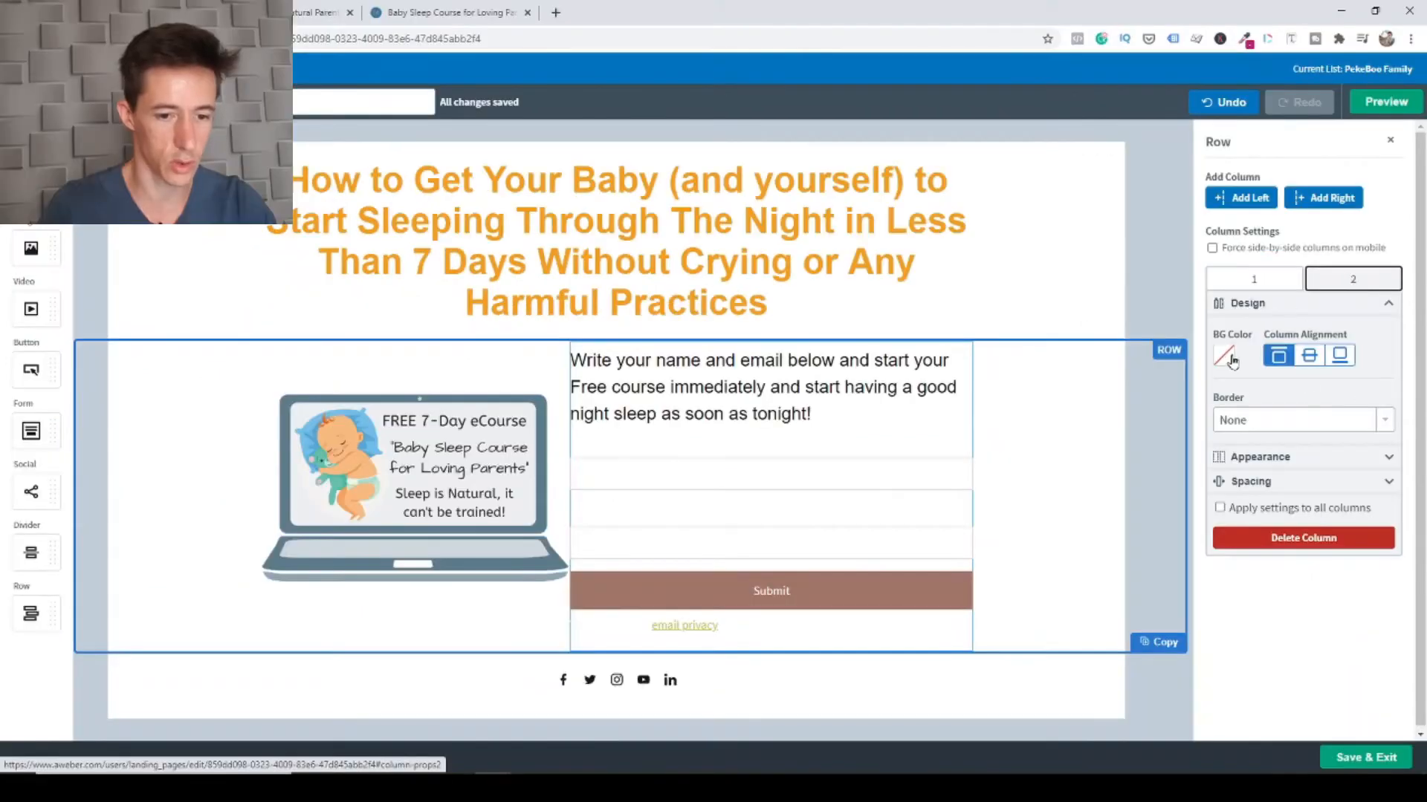
{"action": "left_click", "coordinate": [1230, 363]}
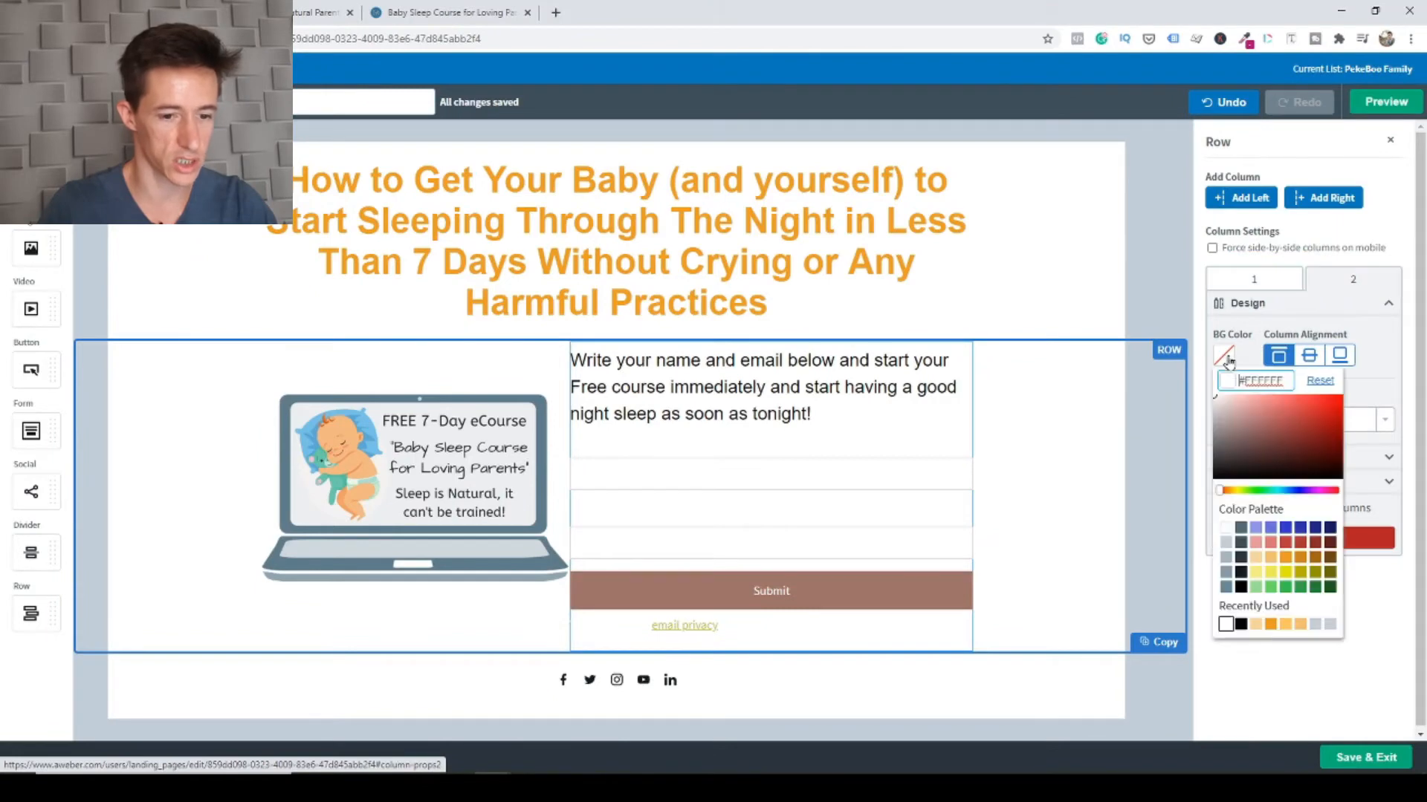
{"action": "left_click", "coordinate": [1228, 563]}
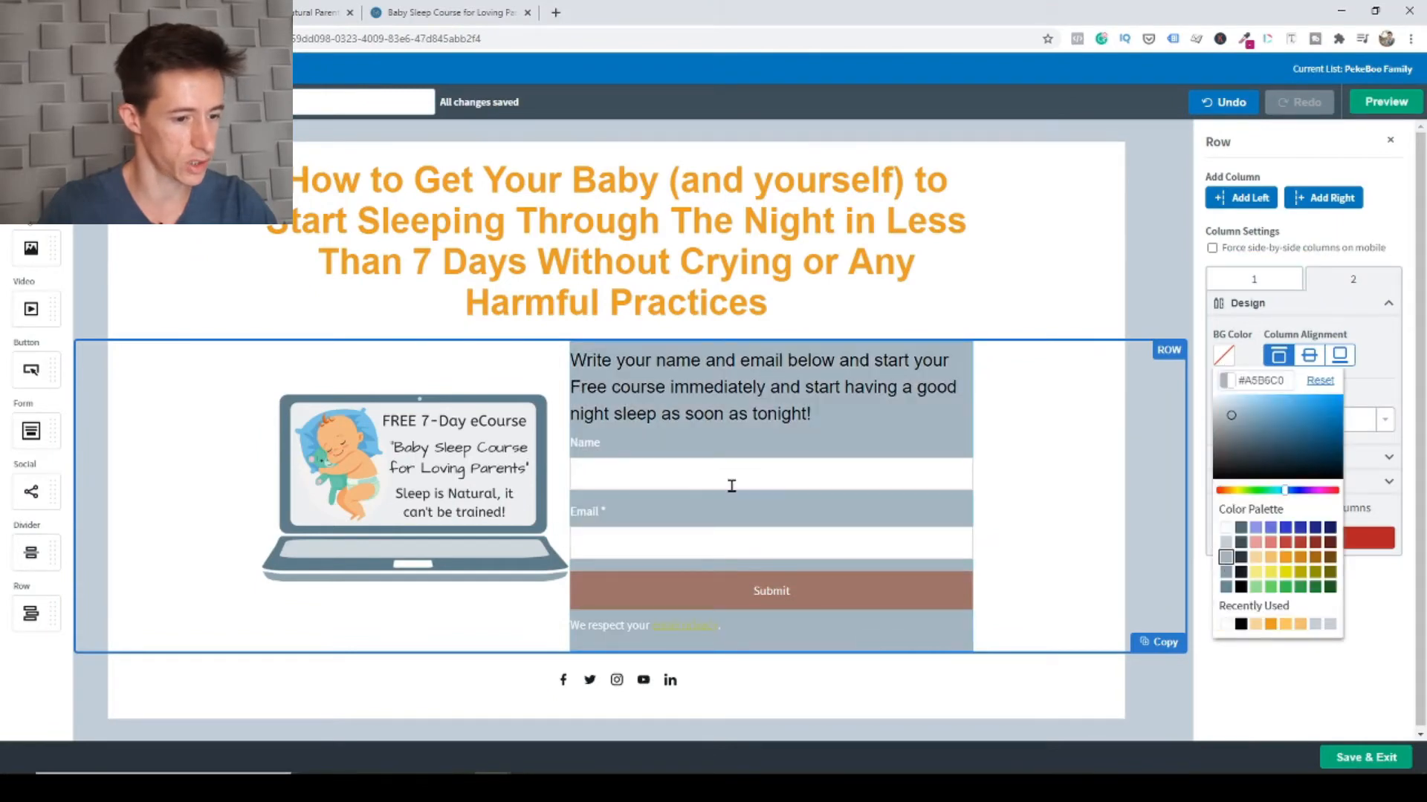
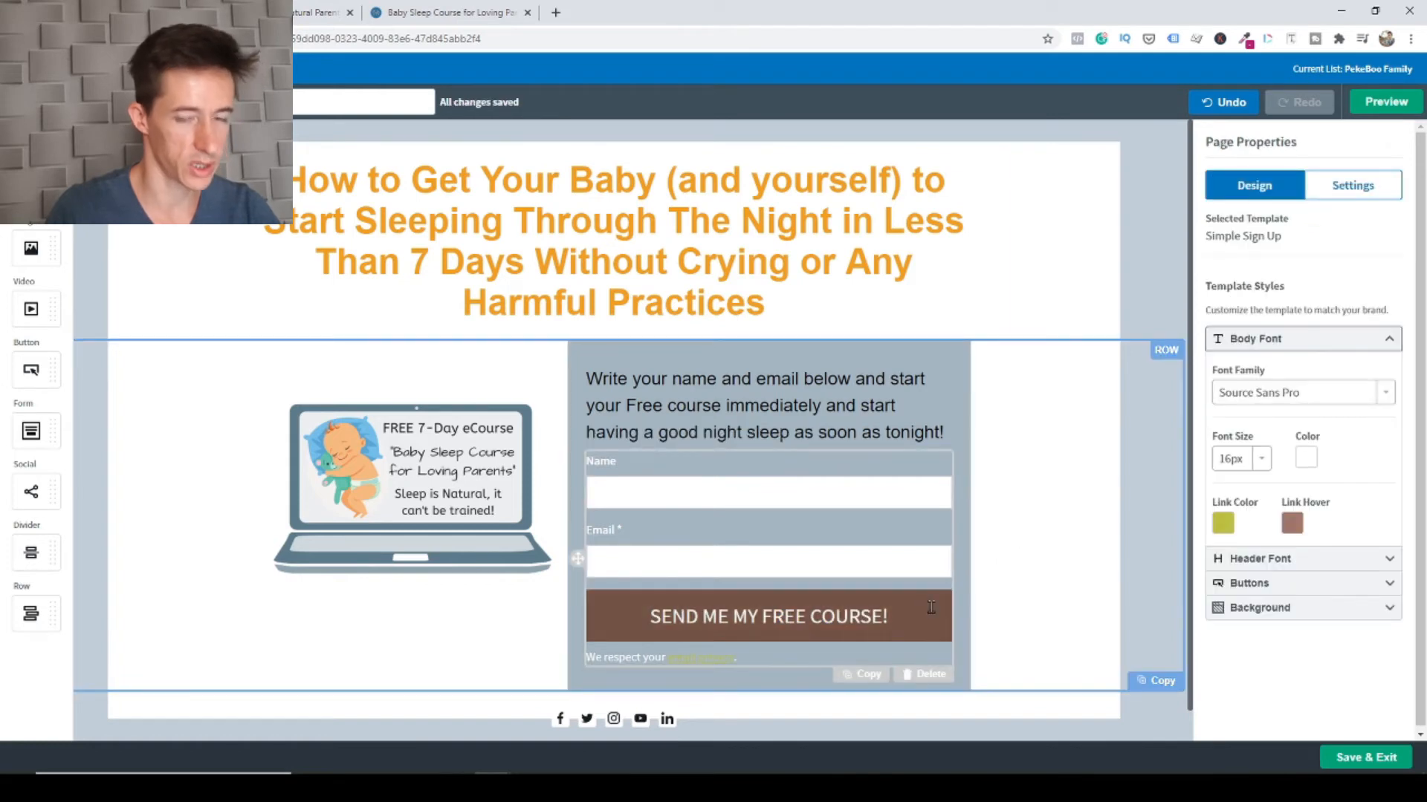
Make the form button's text "SEND ME MY FREE COURSE!" bold and set its font to Arial
{"action": "left_click", "coordinate": [885, 617]}
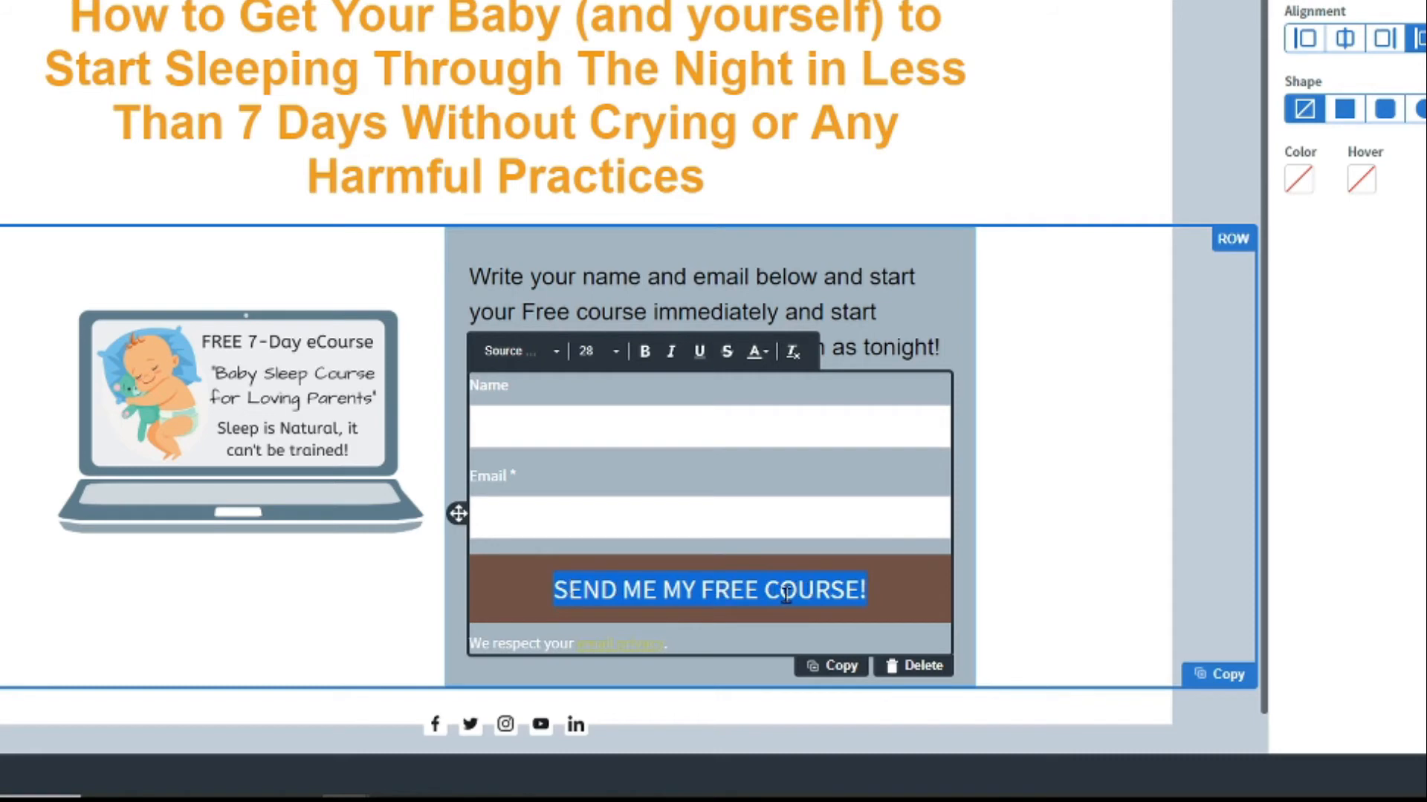
{"action": "left_click", "coordinate": [645, 352]}
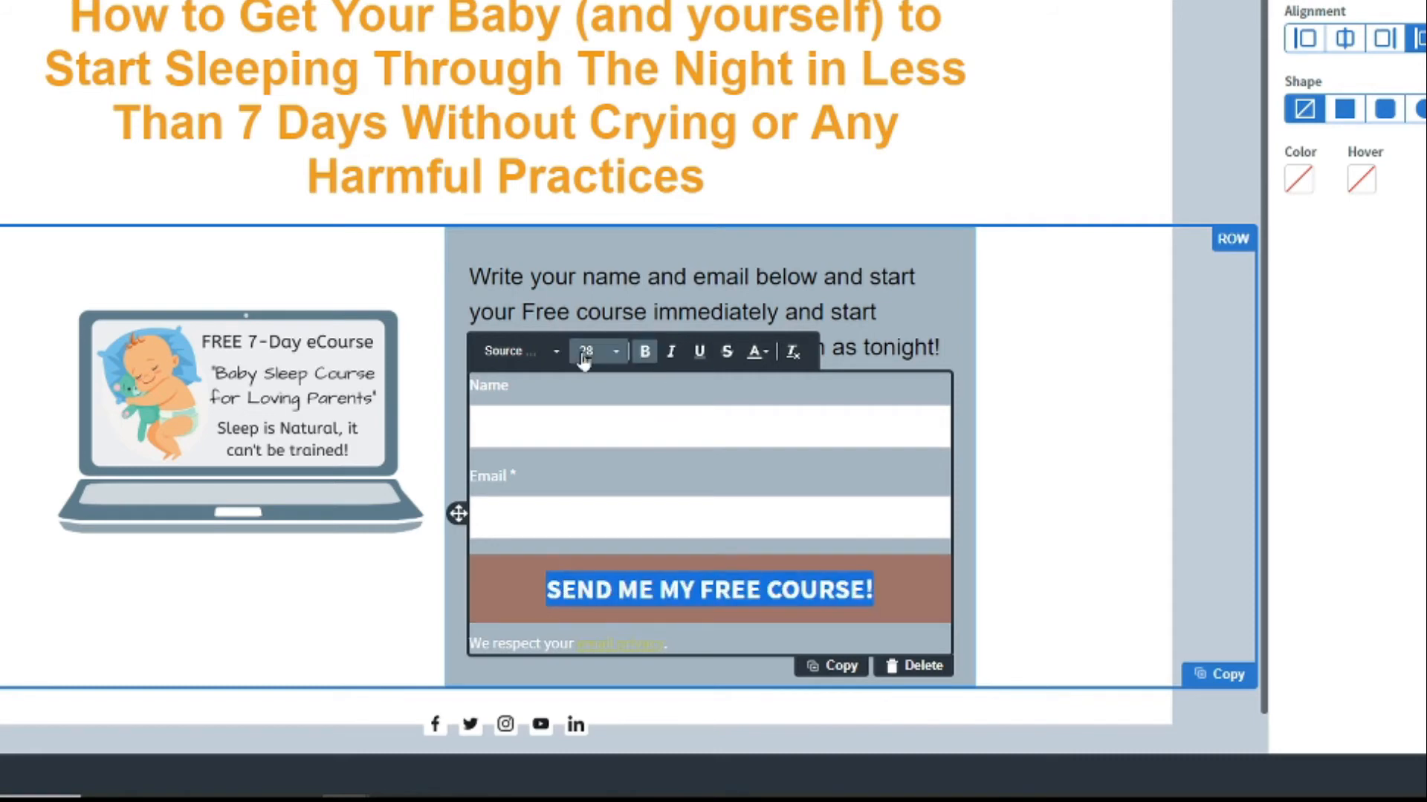
{"action": "left_click", "coordinate": [537, 357]}
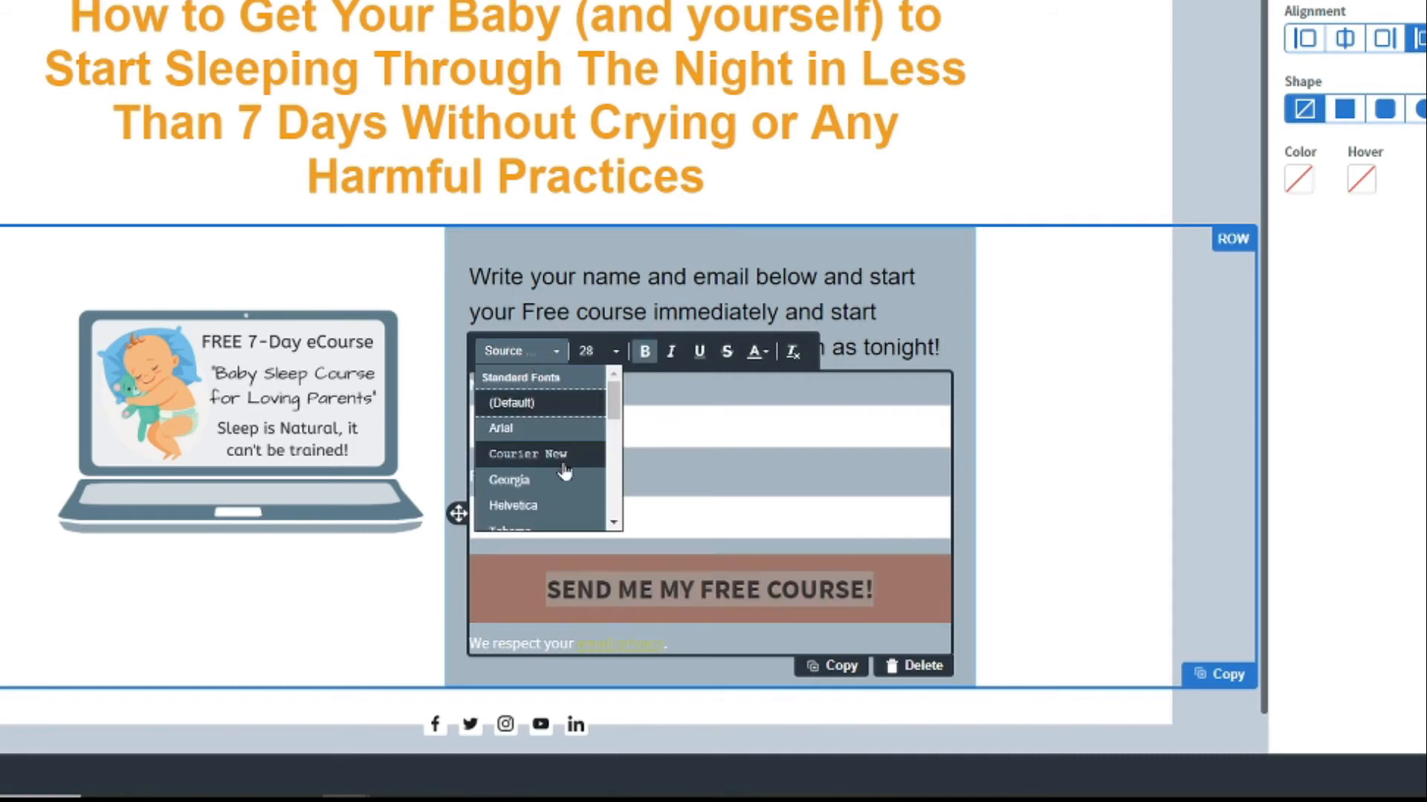
{"action": "scroll", "coordinate": [556, 453], "scroll_direction": "down", "scroll_amount": 1}
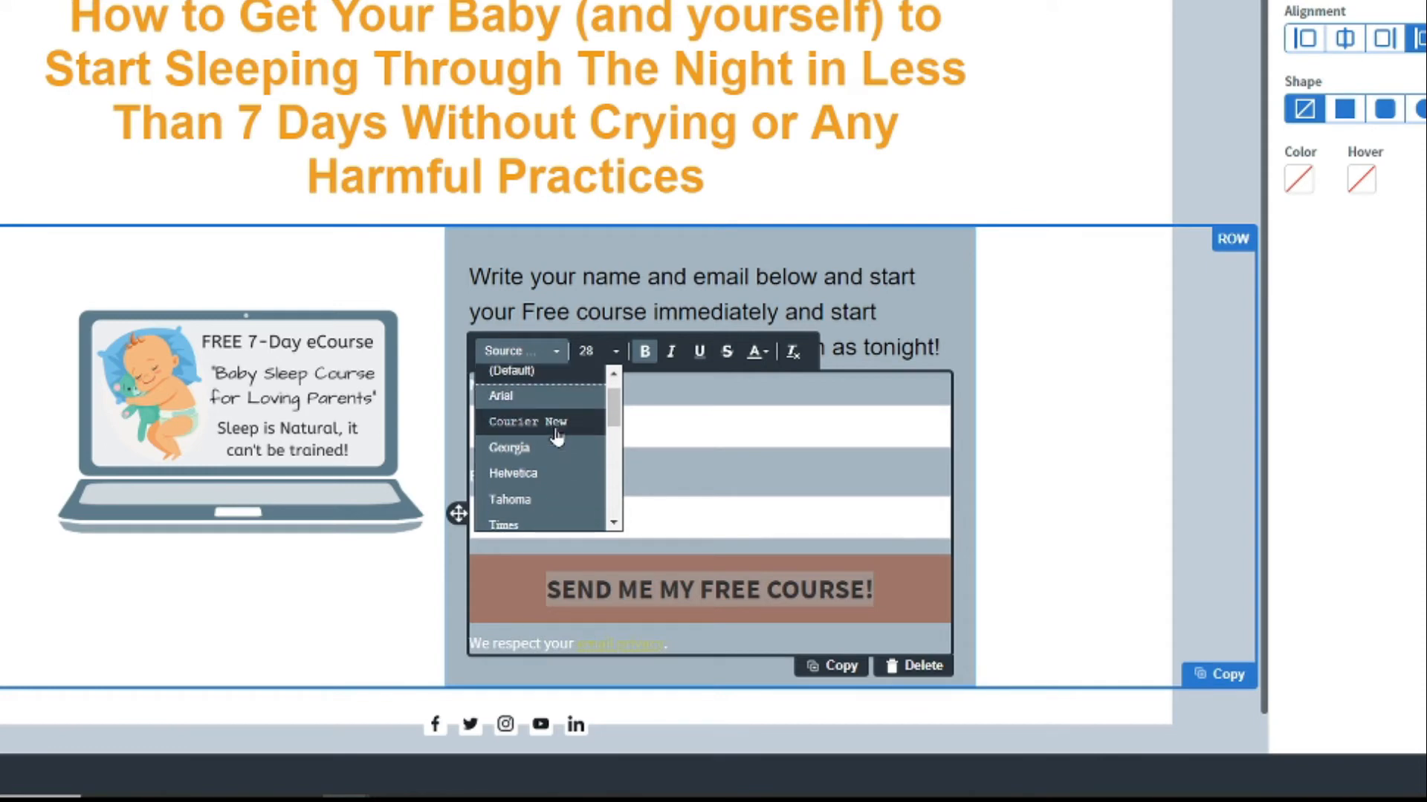
{"action": "scroll", "coordinate": [553, 476], "scroll_direction": "down", "scroll_amount": 2}
{"action": "scroll", "coordinate": [555, 478], "scroll_direction": "up", "scroll_amount": 2}
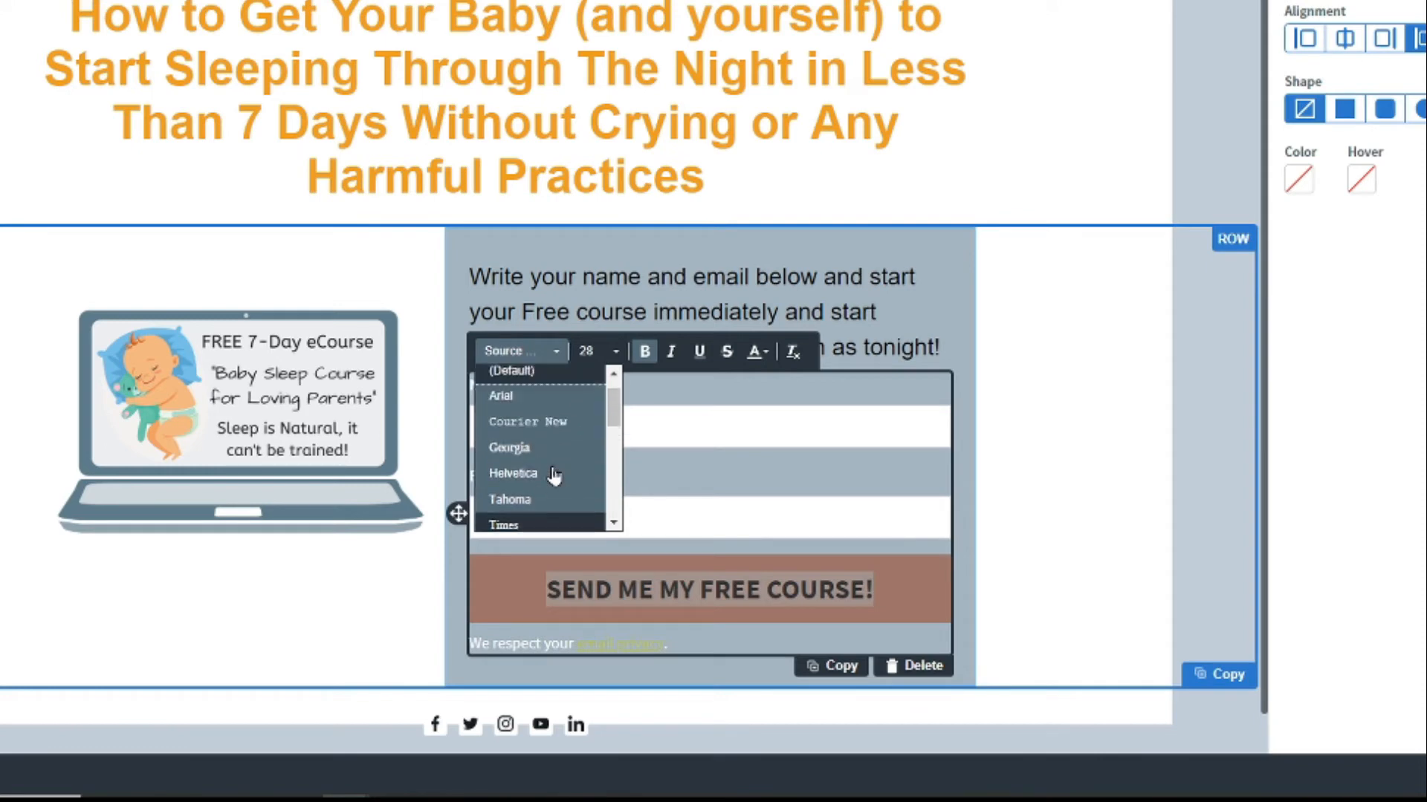
{"action": "left_click", "coordinate": [539, 396]}
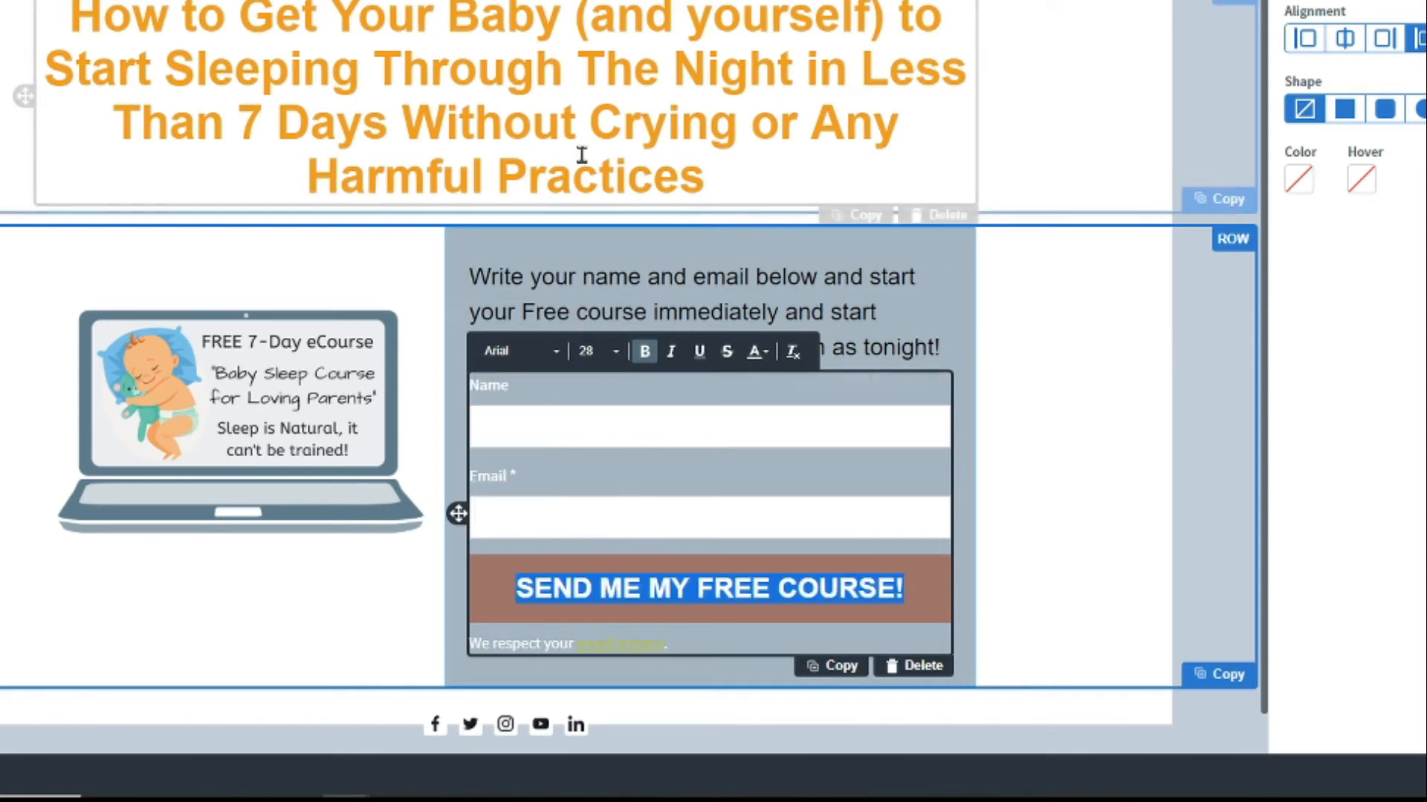
{"action": "left_click", "coordinate": [920, 604]}
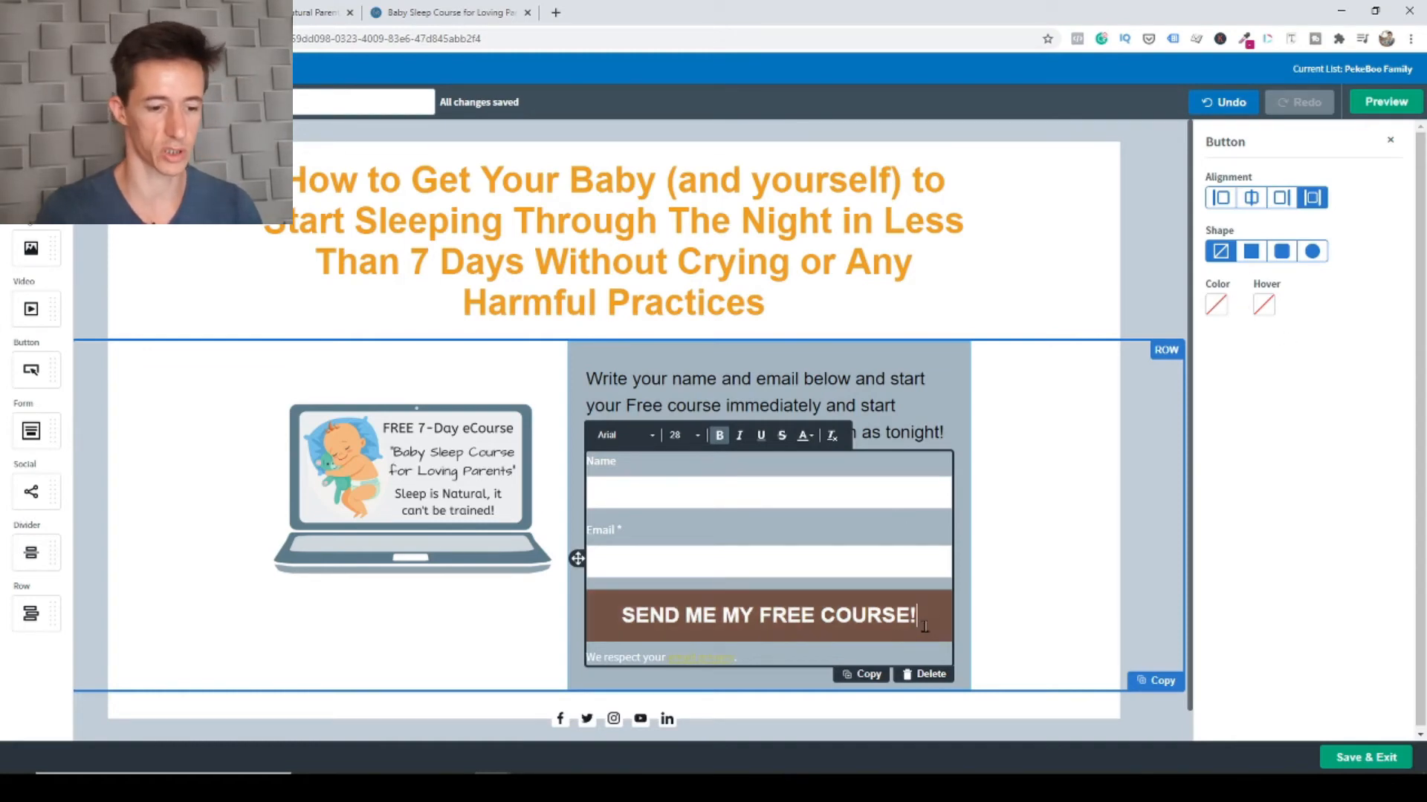
Set the form button's colour to the orange #CD8513 and its hover colour to the lighter orange #EA9D1C
{"action": "left_click", "coordinate": [1218, 306]}
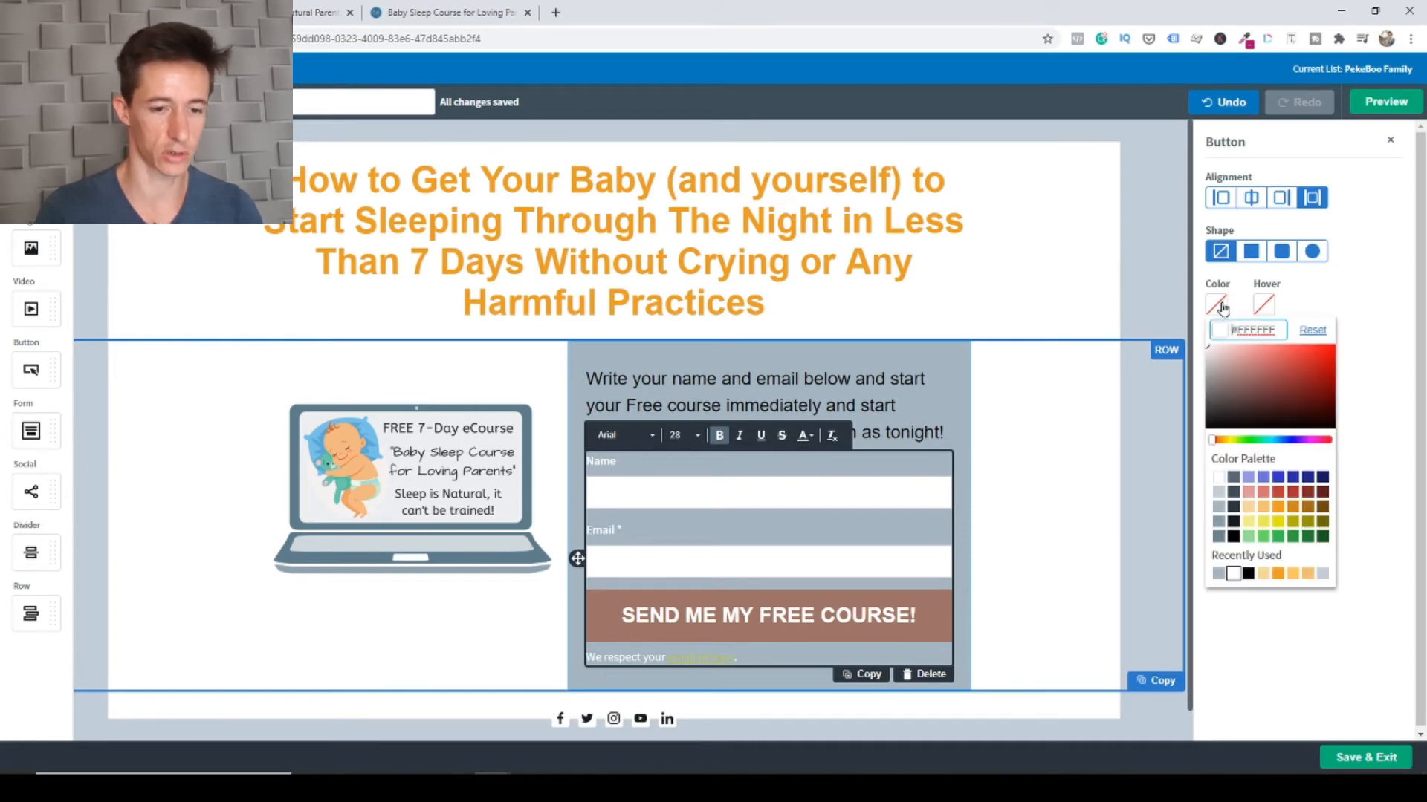
{"action": "left_click", "coordinate": [1294, 508]}
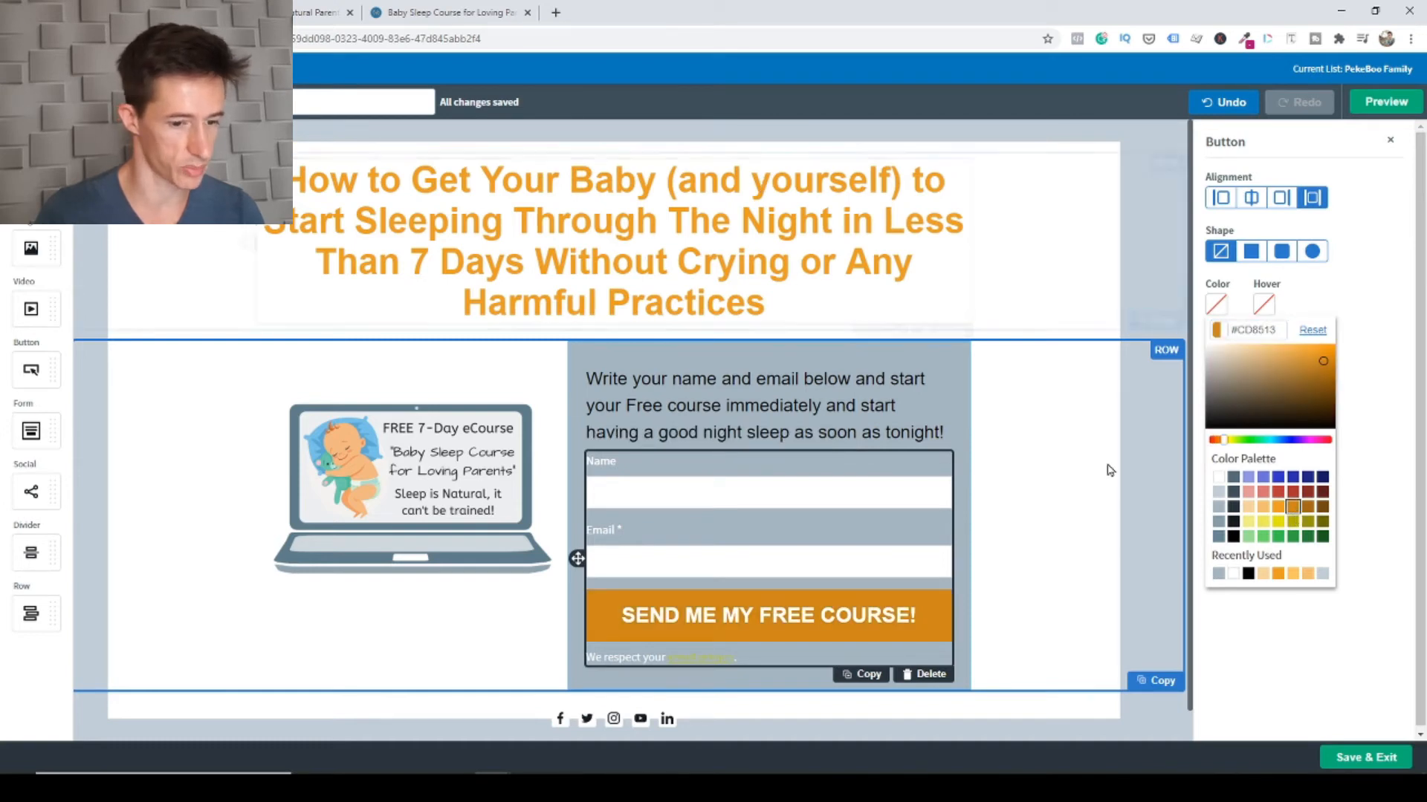
{"action": "left_click", "coordinate": [1264, 304]}
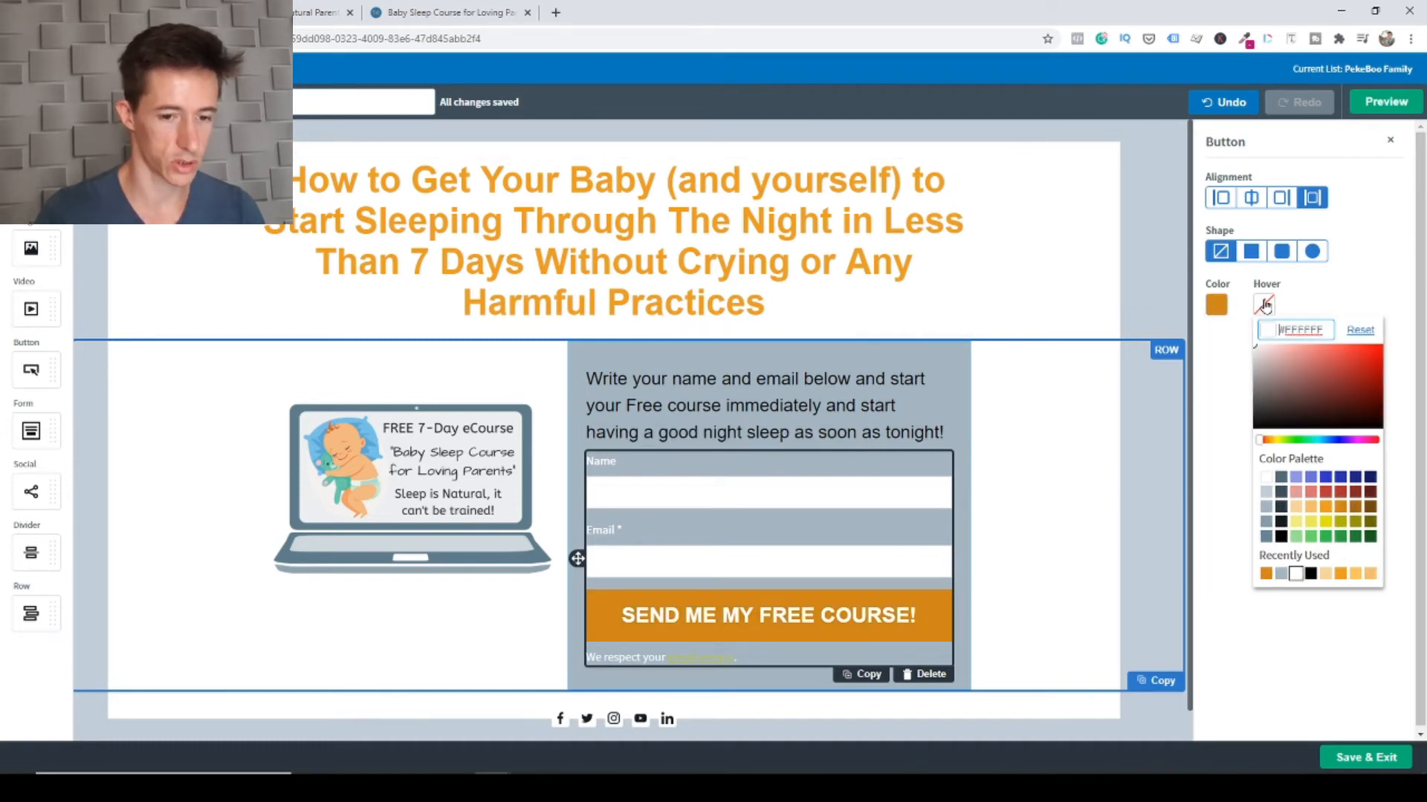
{"action": "left_click", "coordinate": [1325, 506]}
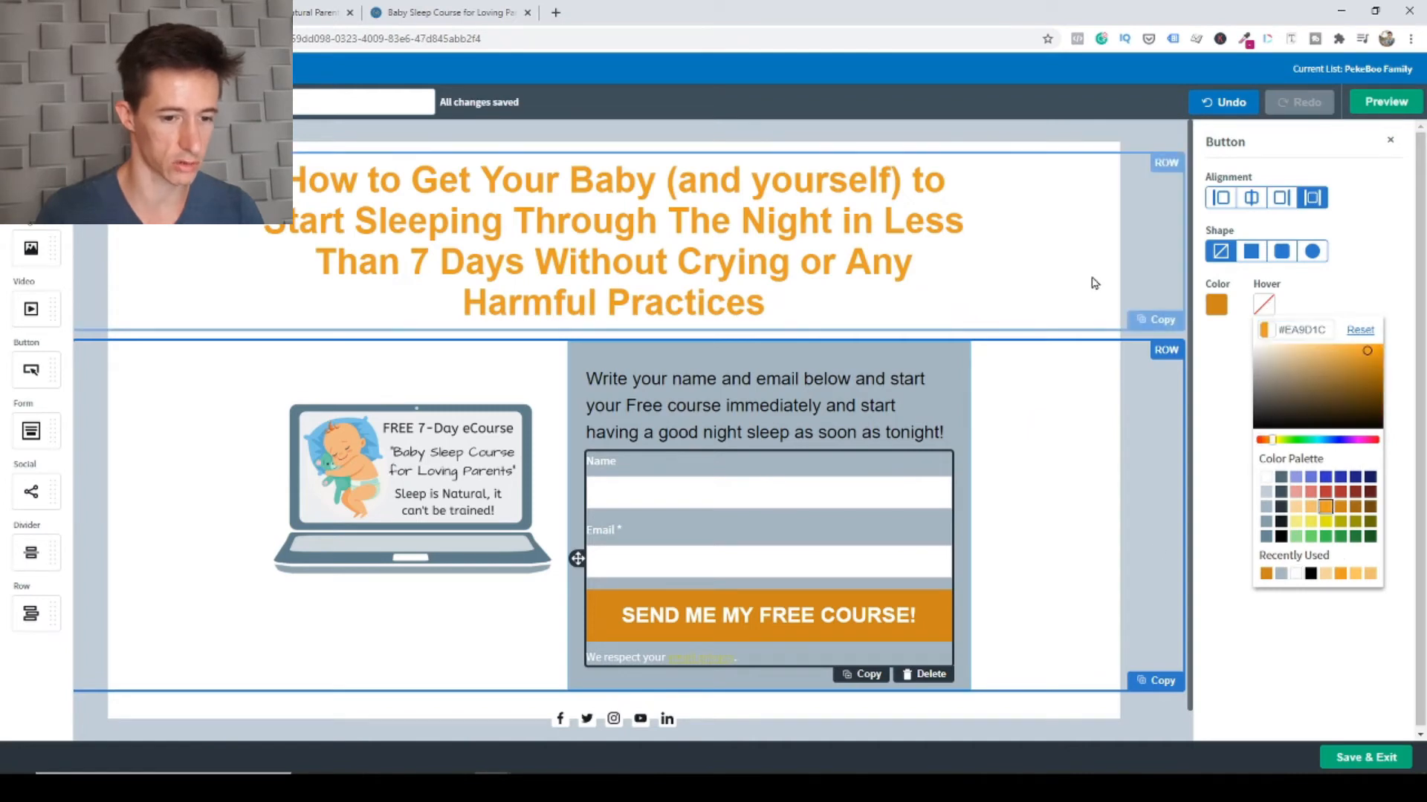
{"action": "left_click", "coordinate": [1070, 581]}
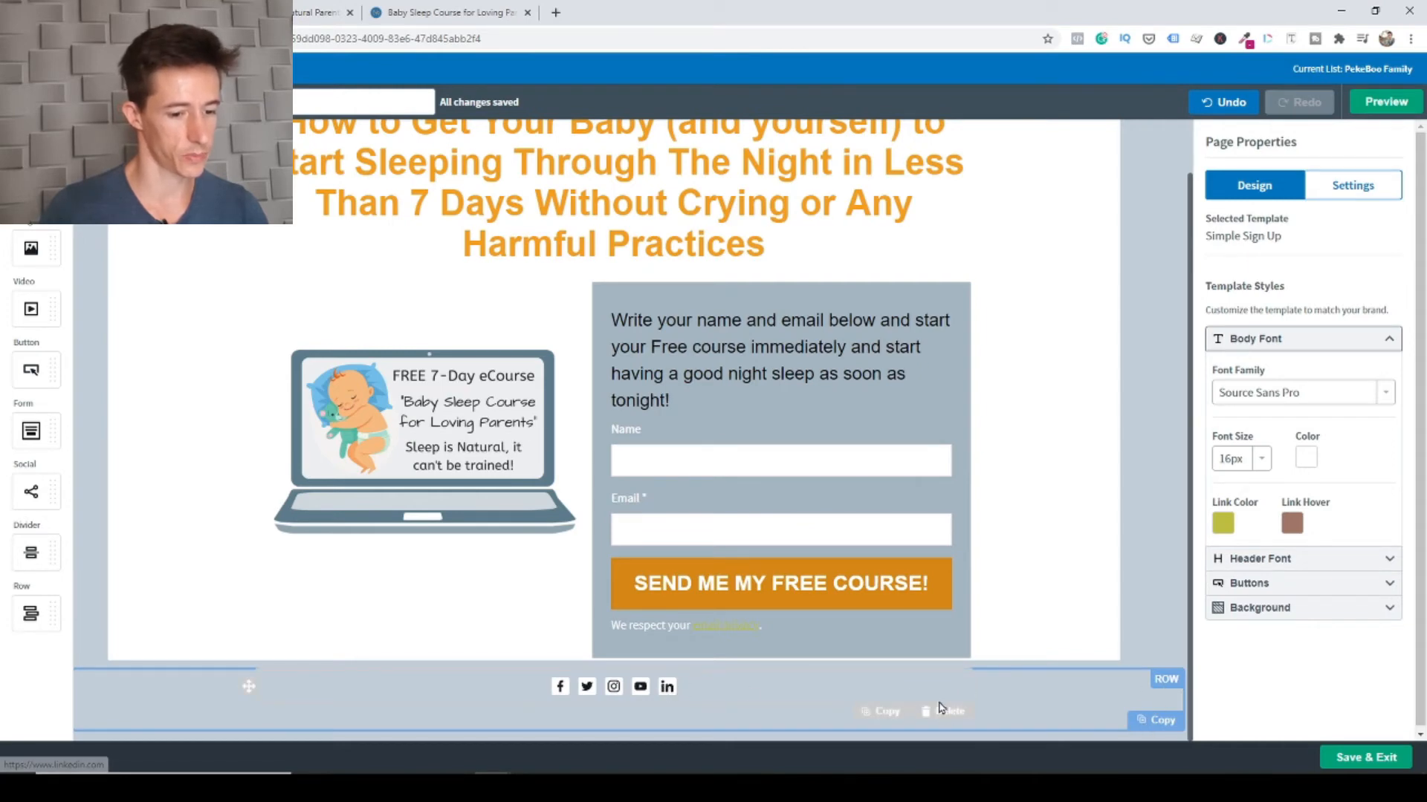
Delete the social media icons from the row below the form
{"action": "left_click", "coordinate": [945, 713]}
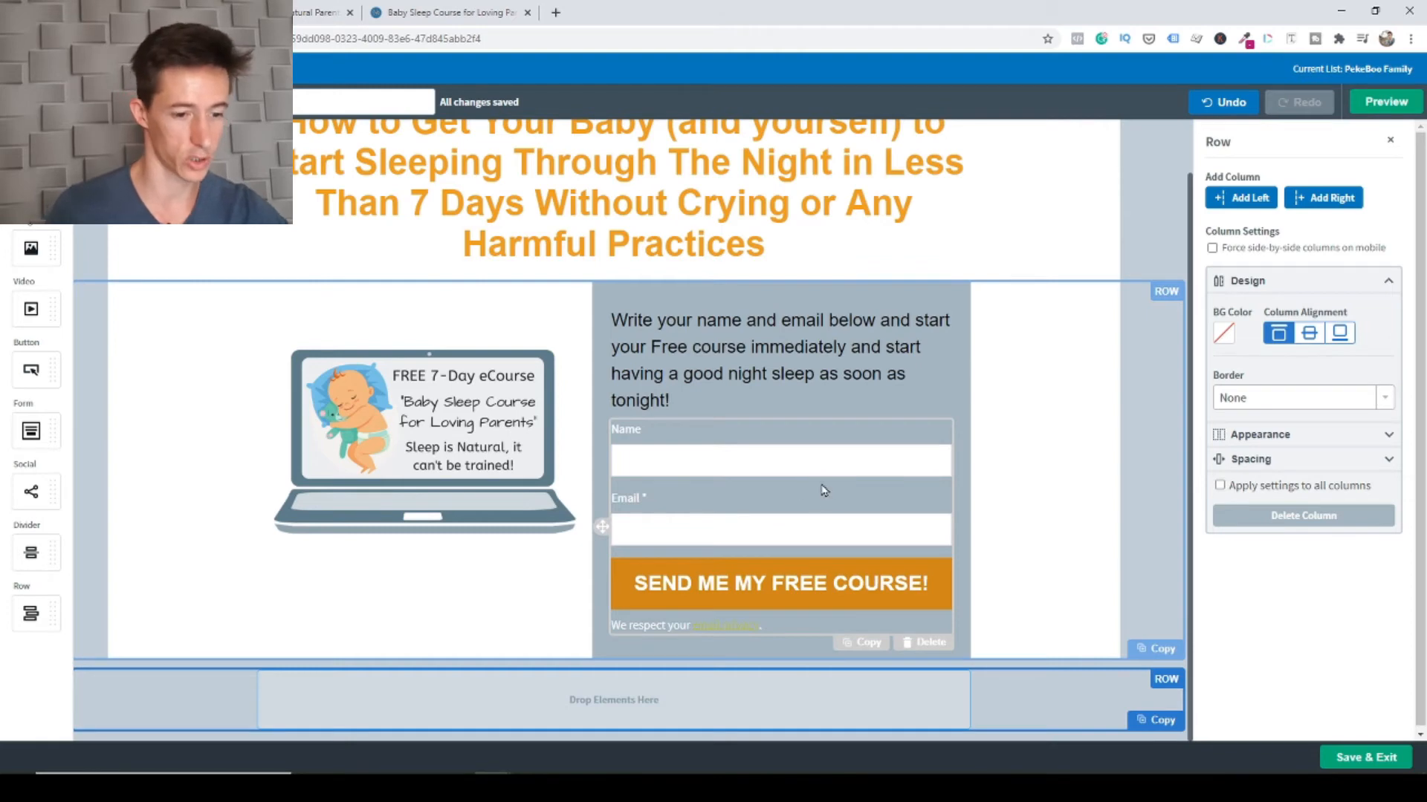
{"action": "scroll", "coordinate": [1067, 439], "scroll_direction": "up", "scroll_amount": 1}
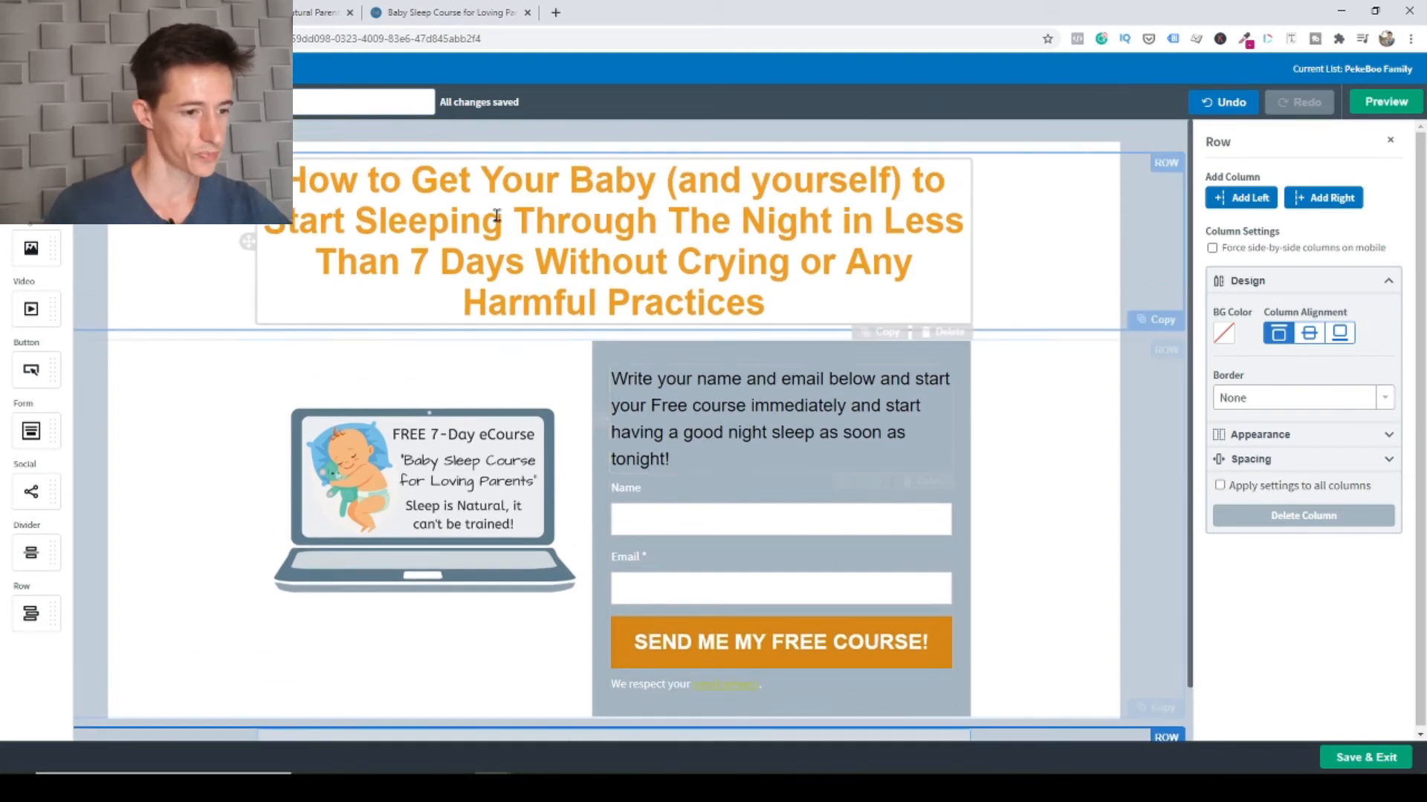
{"action": "scroll", "coordinate": [1070, 405], "scroll_direction": "down", "scroll_amount": 1}
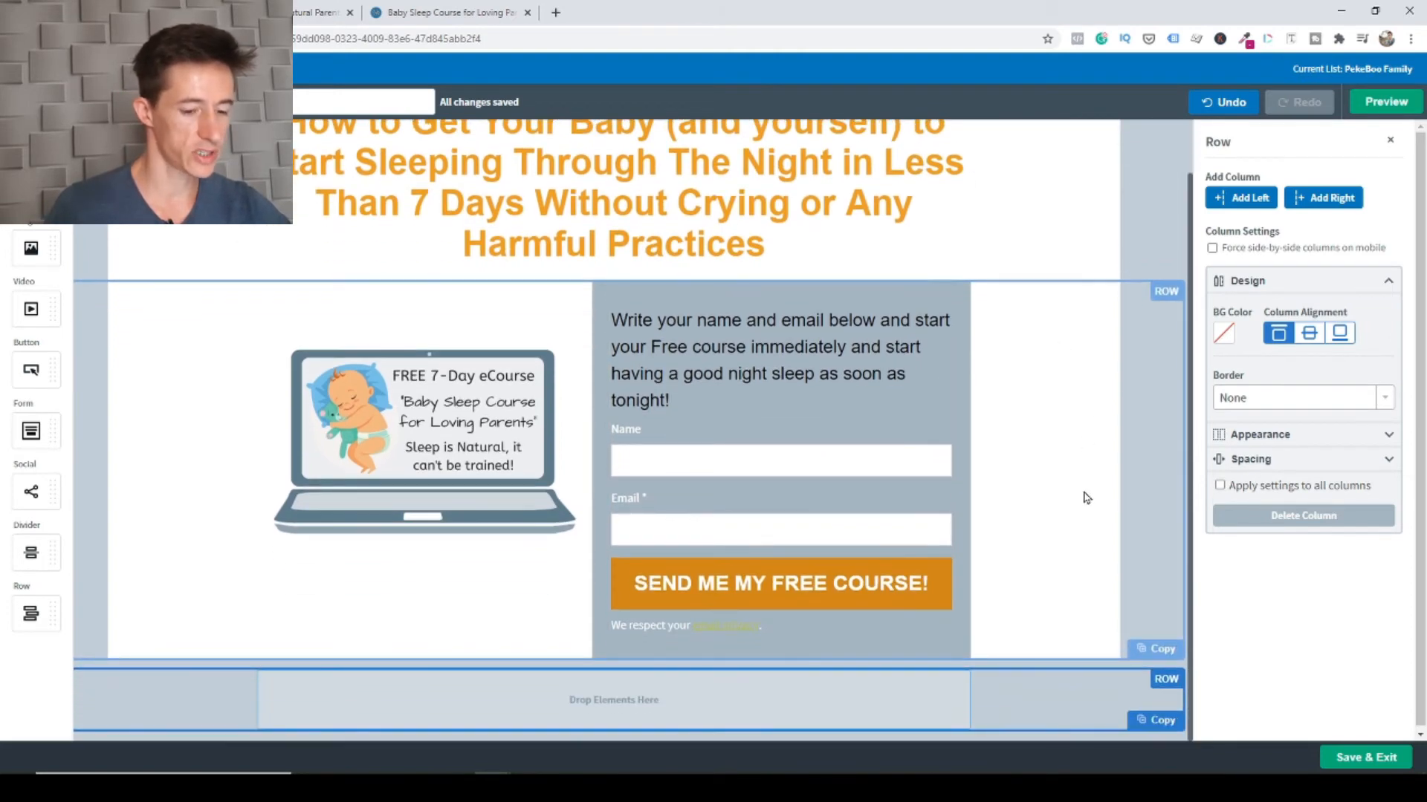
{"action": "scroll", "coordinate": [1092, 482], "scroll_direction": "up", "scroll_amount": 1}
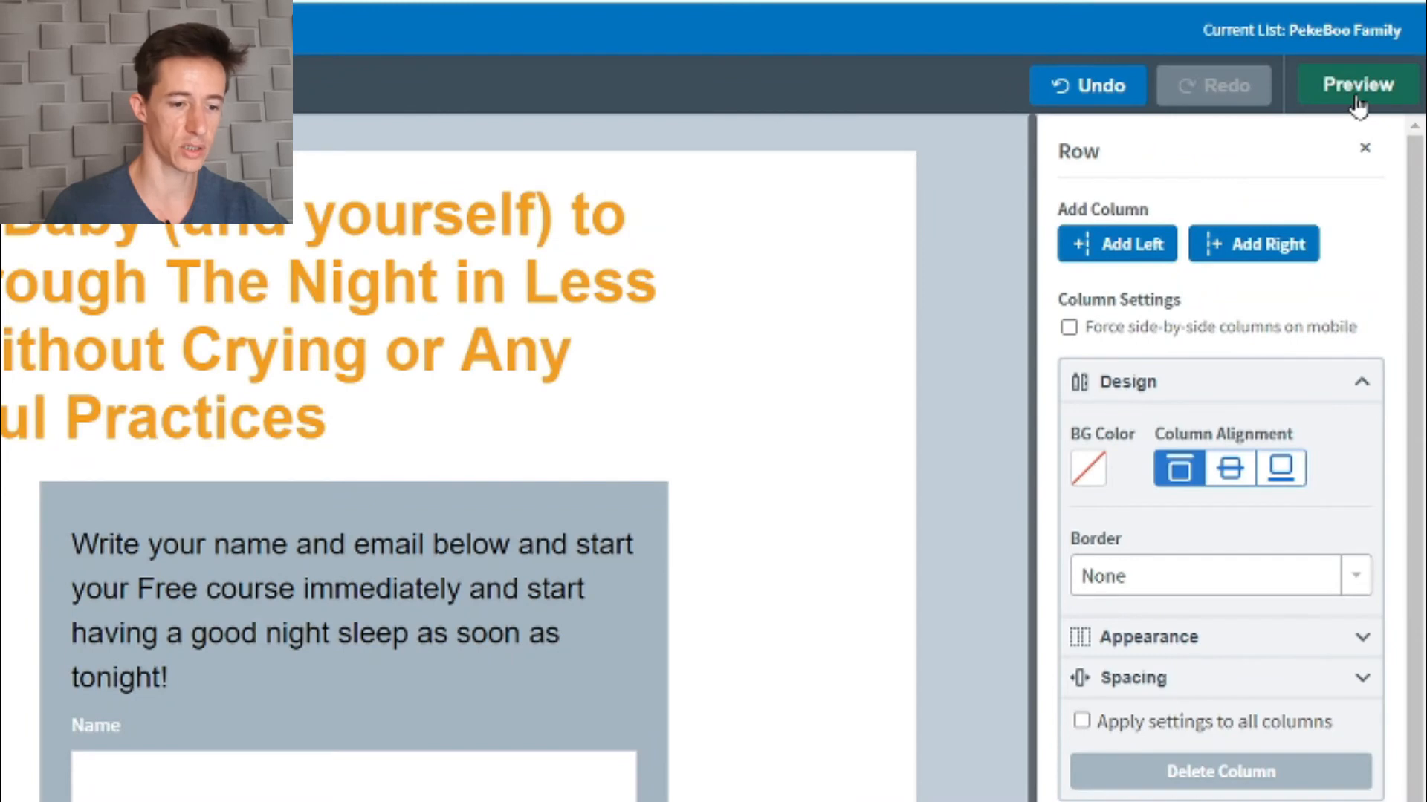
Preview the landing page, compare it with the existing baby sleep course web page, and return to the editor
{"action": "left_click", "coordinate": [1354, 99]}
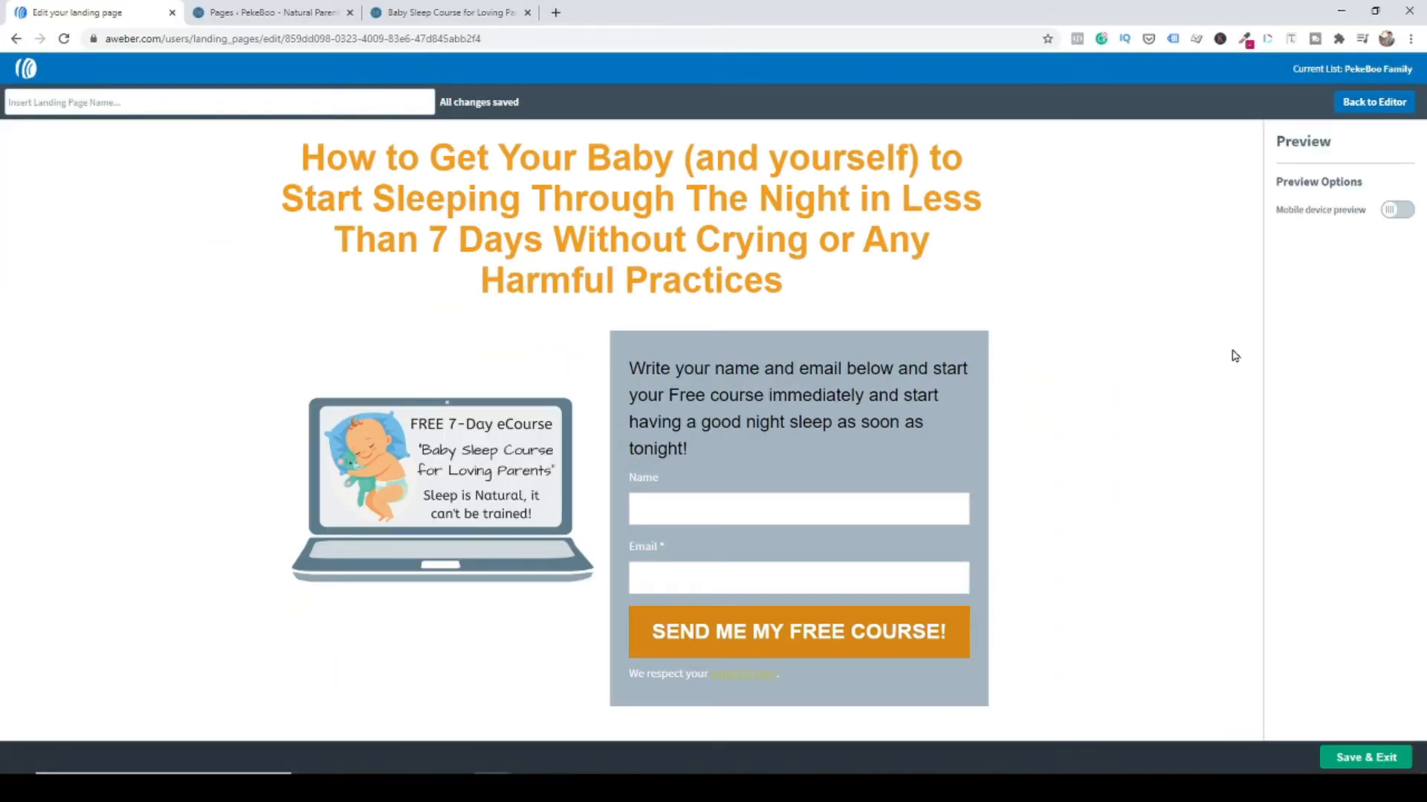
{"action": "left_click", "coordinate": [479, 21]}
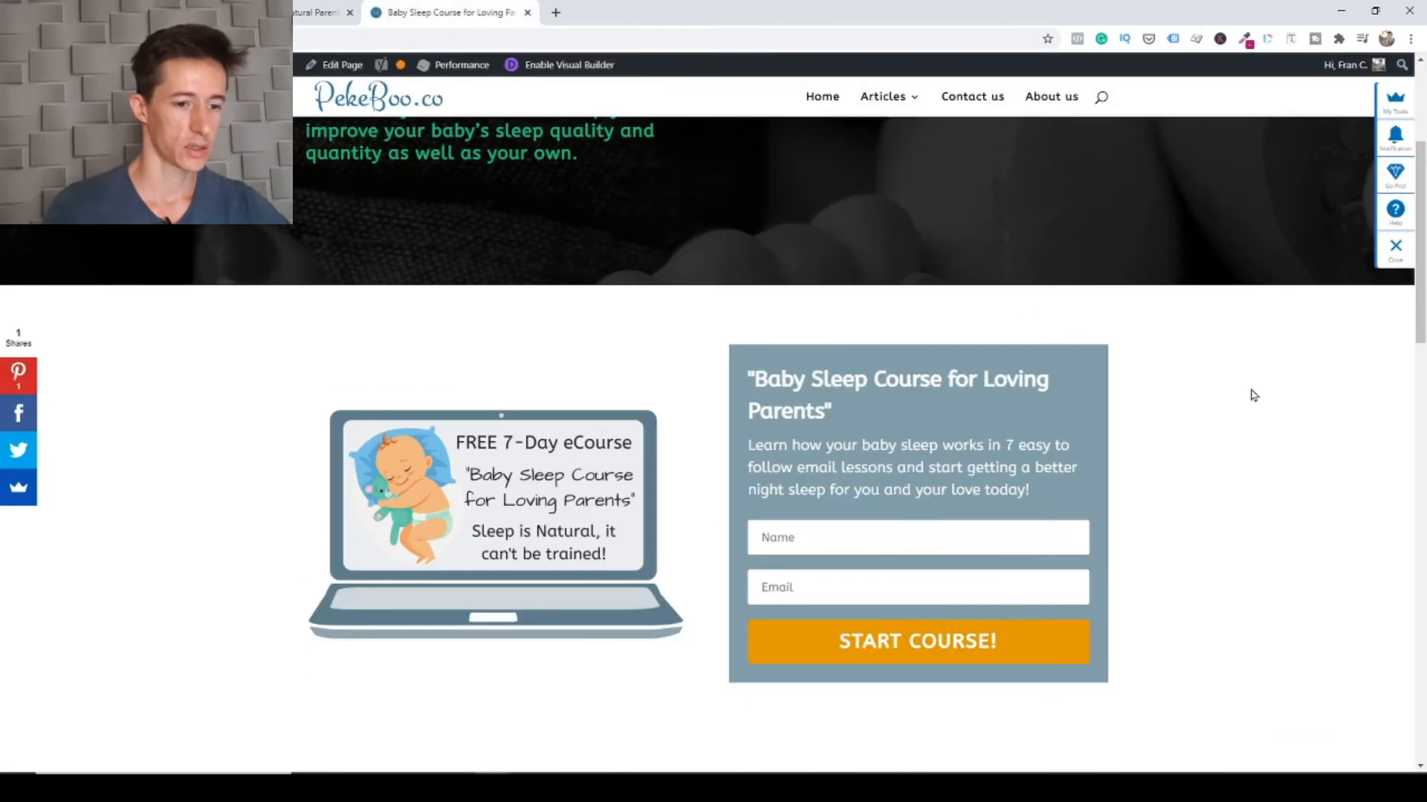
{"action": "scroll", "coordinate": [1253, 395], "scroll_direction": "down", "scroll_amount": 6}
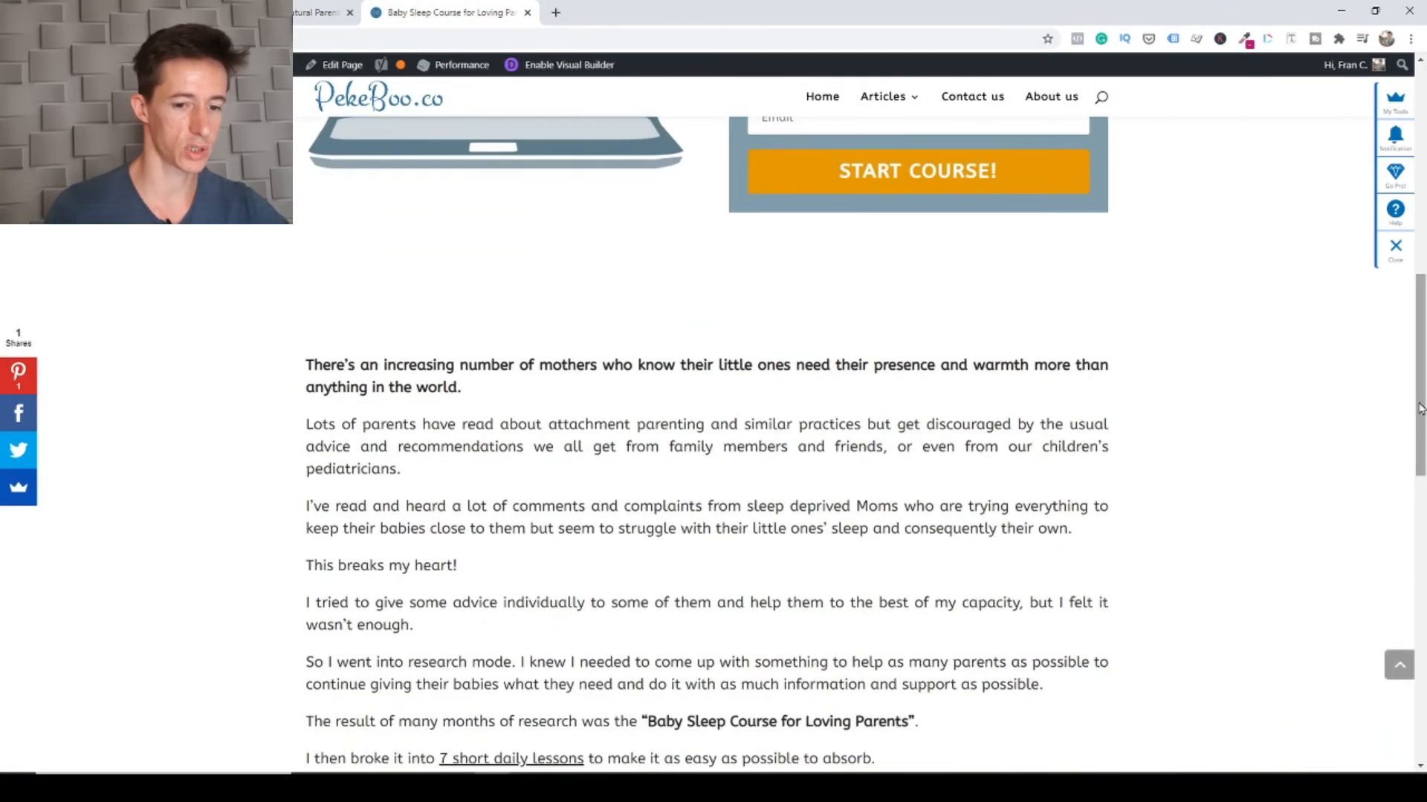
{"action": "left_click_drag", "start_coordinate": [1419, 408], "coordinate": [1415, 178]}
{"action": "left_click", "coordinate": [141, 13]}
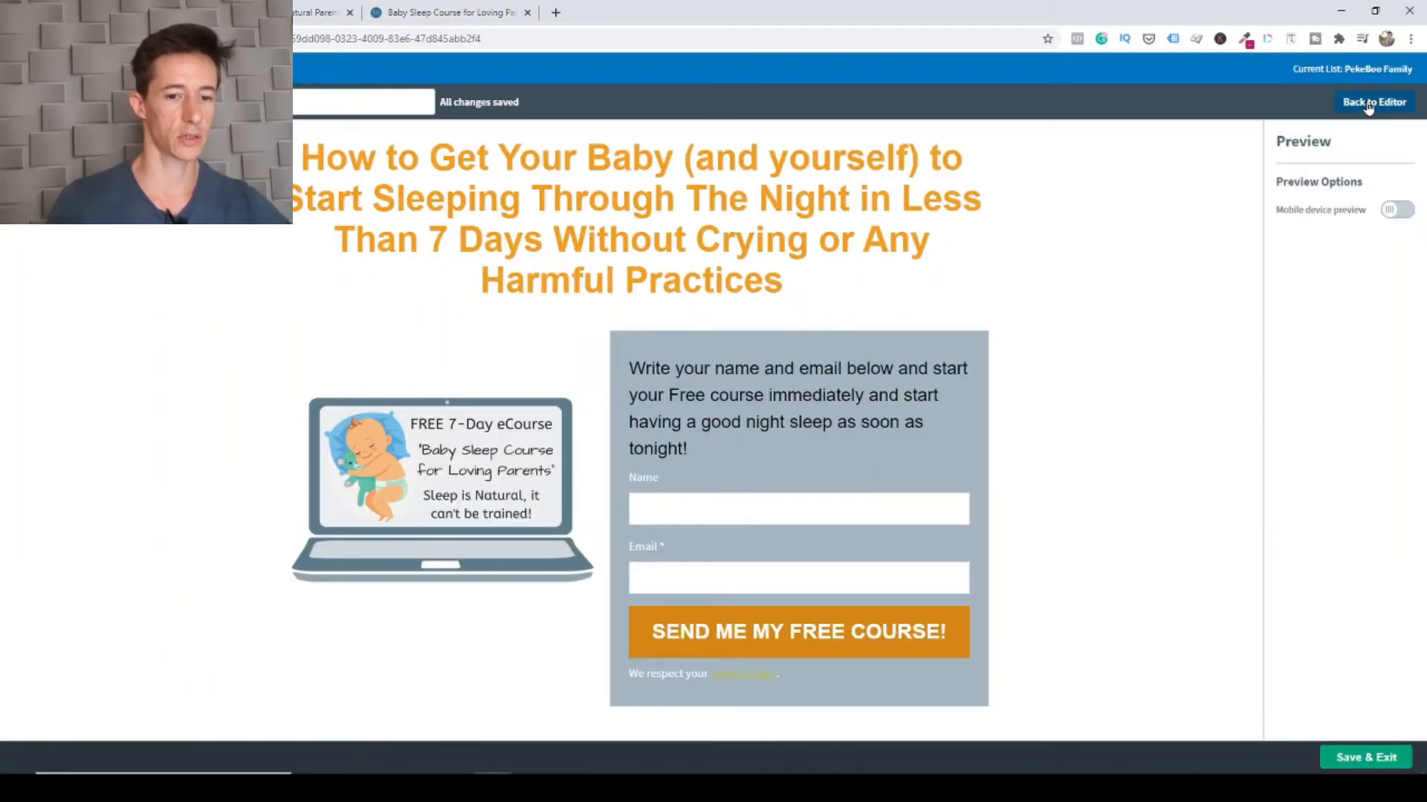
{"action": "left_click", "coordinate": [1368, 107]}
Save the landing page and exit the editor, and reopen the most recently modified page from the landing page list
{"action": "scroll", "coordinate": [1069, 331], "scroll_direction": "down", "scroll_amount": 1}
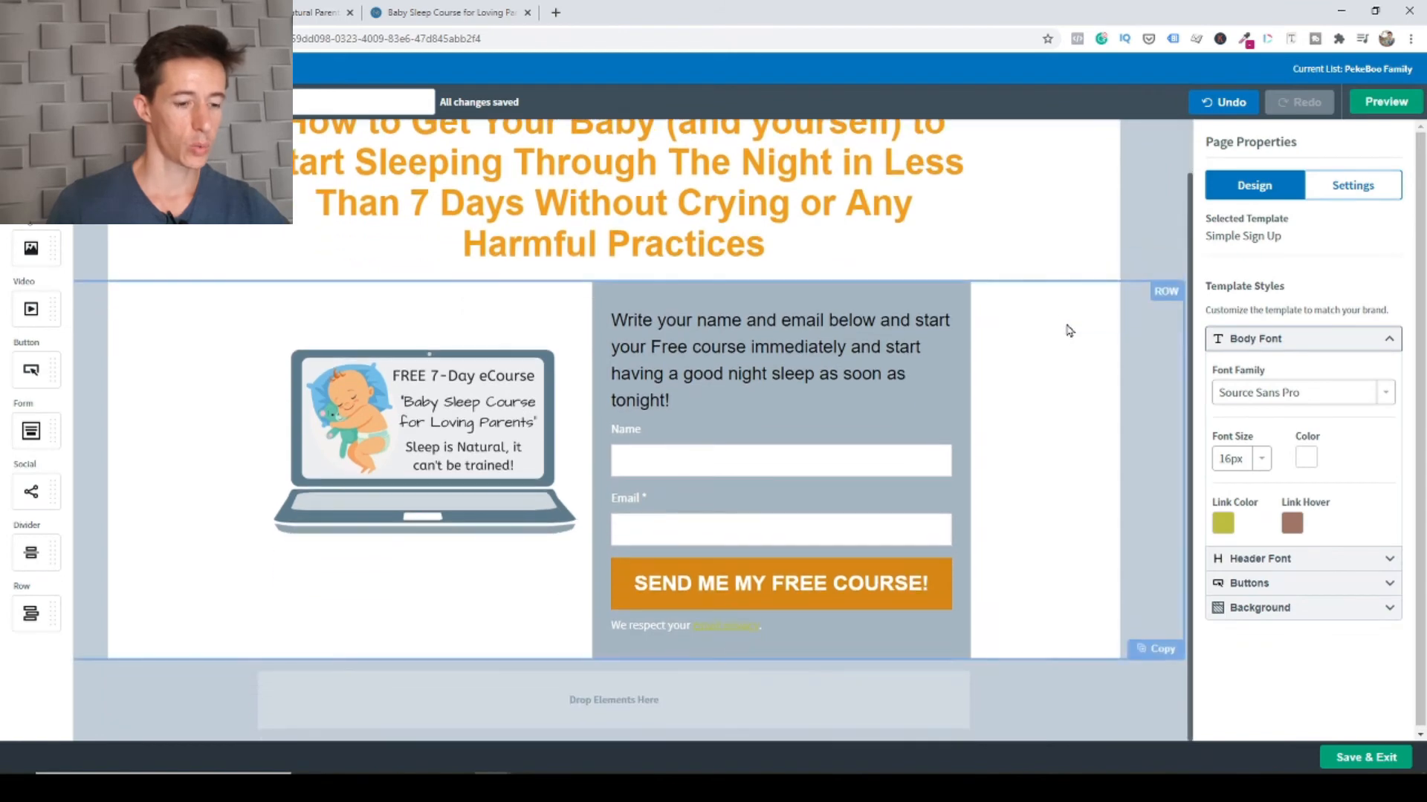
{"action": "scroll", "coordinate": [1095, 417], "scroll_direction": "up", "scroll_amount": 1}
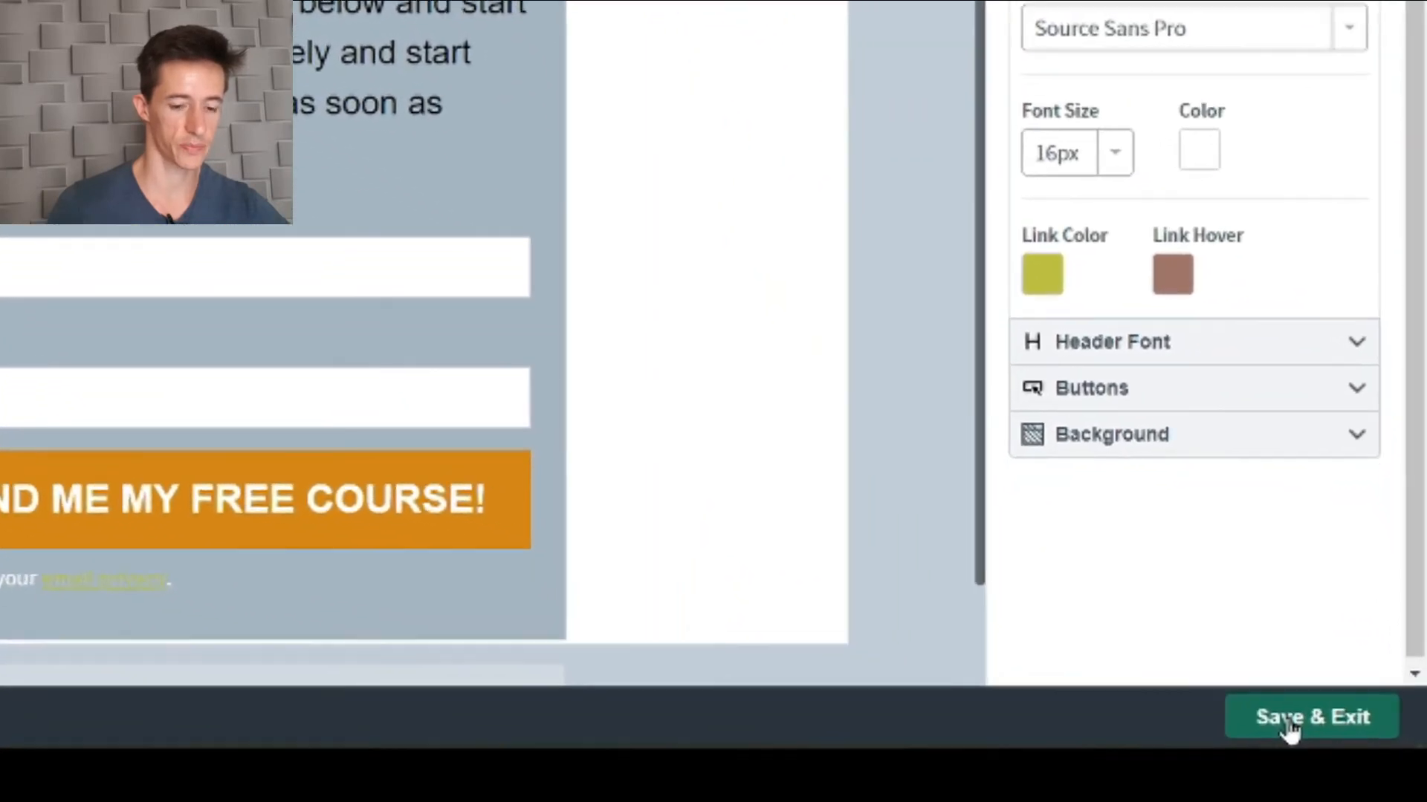
{"action": "left_click", "coordinate": [1323, 744]}
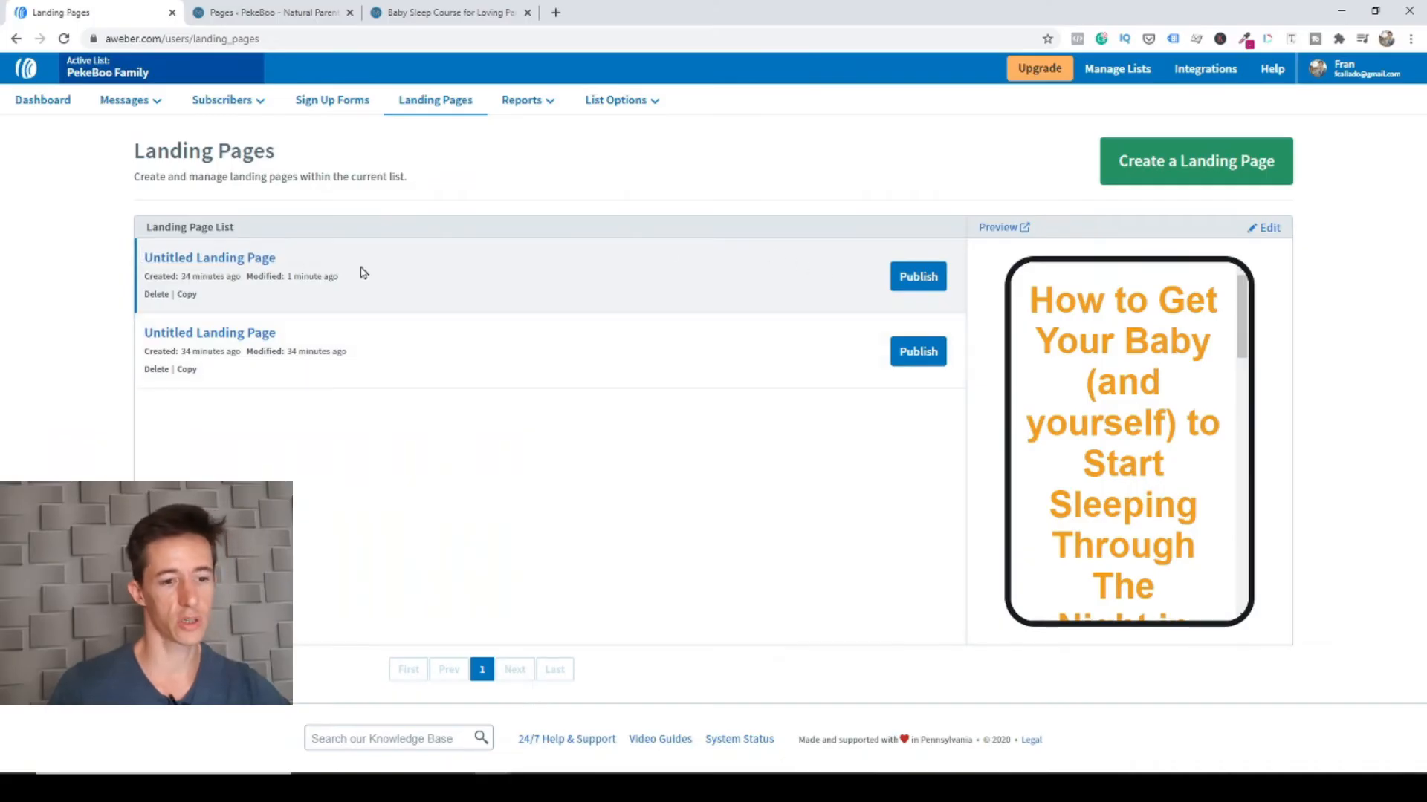
{"action": "left_click", "coordinate": [238, 260]}
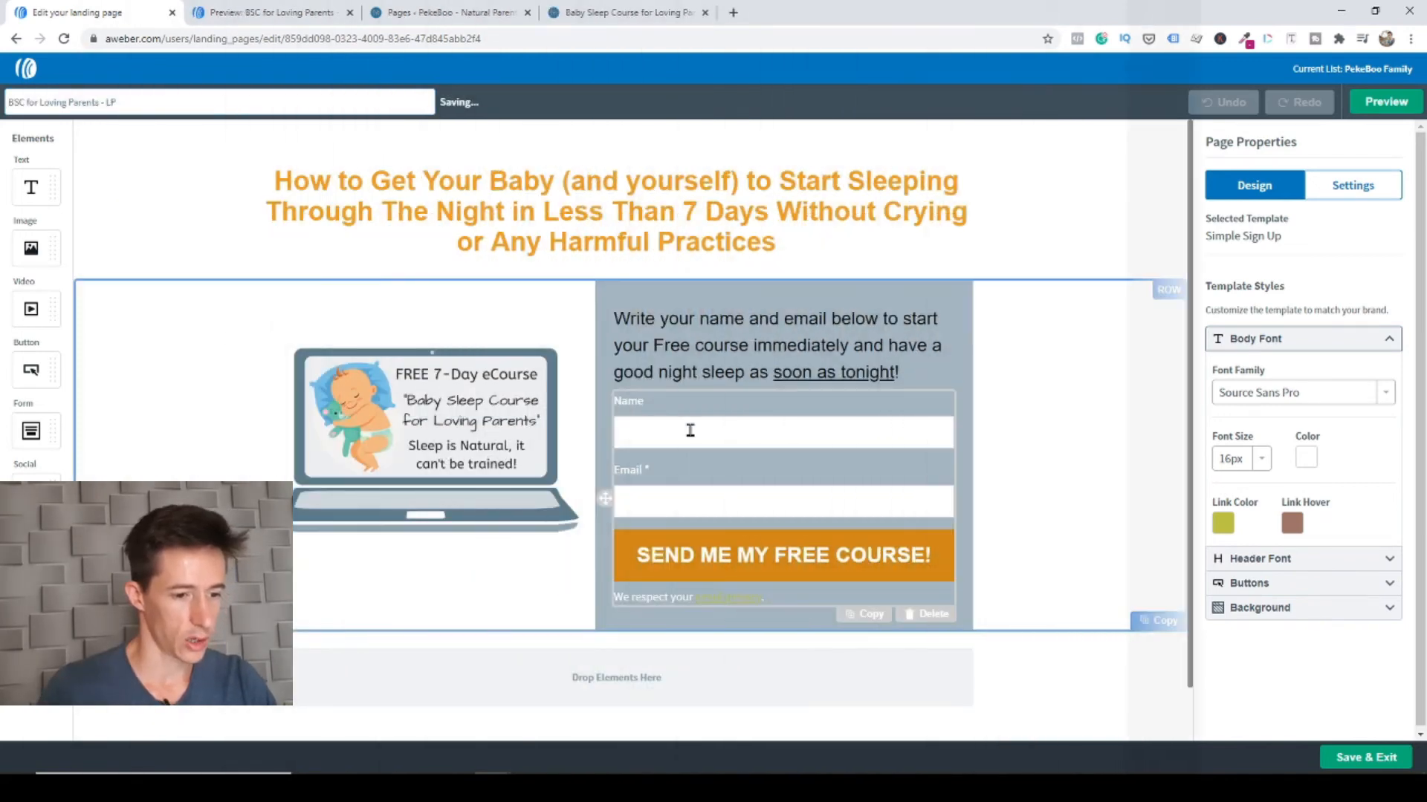
Change the label of the sign-up form's Email field to "Enter your Email"
{"action": "left_click", "coordinate": [749, 427]}
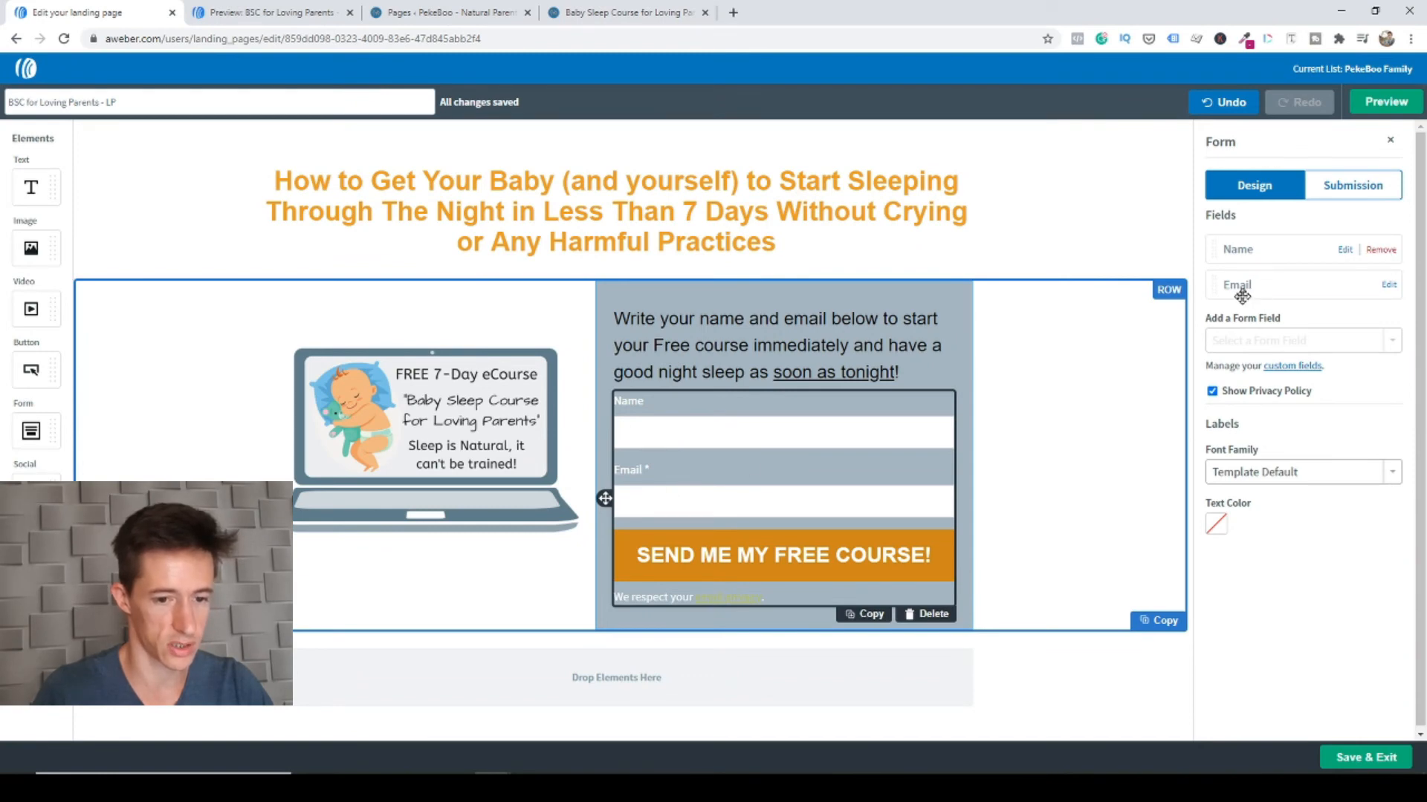
{"action": "left_click", "coordinate": [1389, 286]}
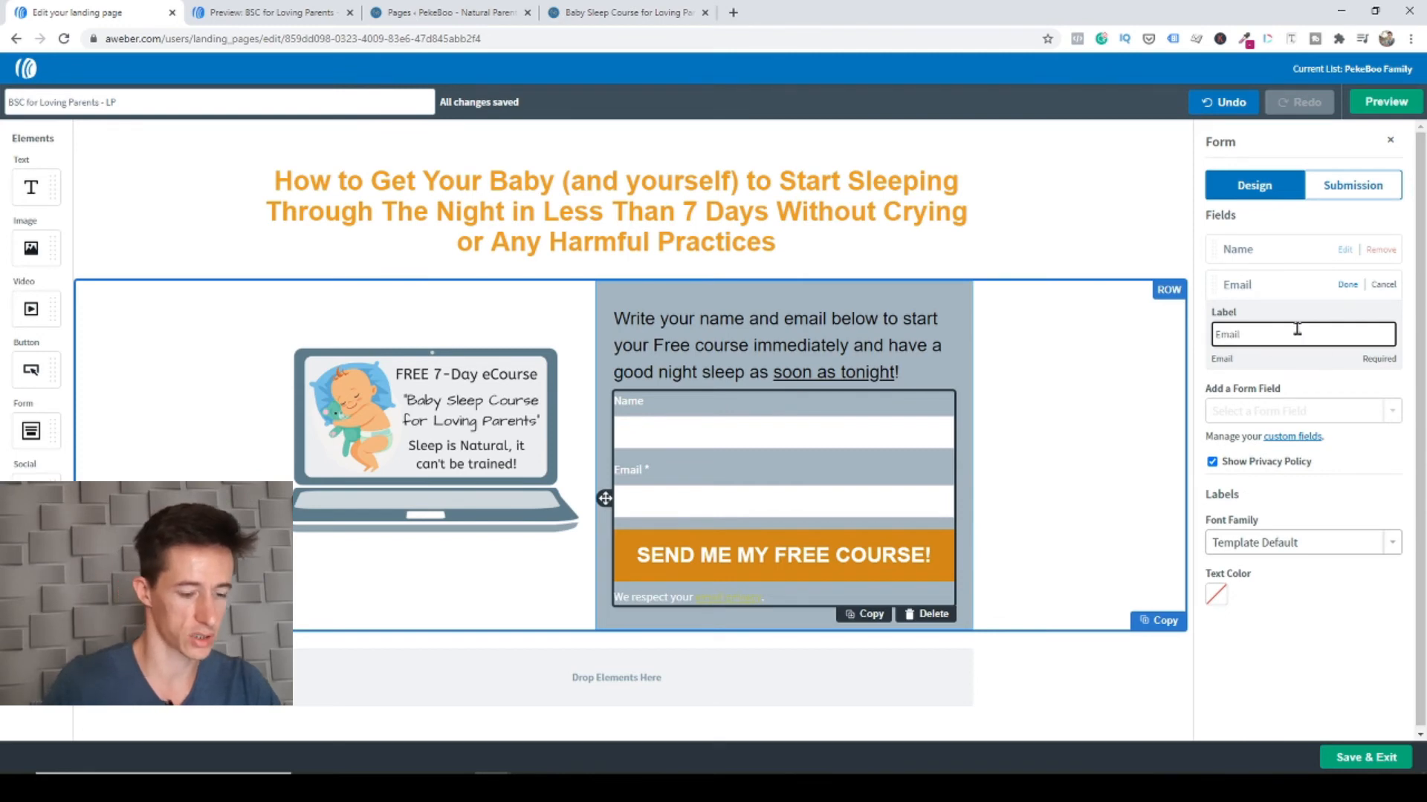
{"action": "key", "text": "BackSpace"}
{"action": "key", "text": "BackSpace"}
{"action": "key", "text": "BackSpace"}
{"action": "key", "text": "BackSpace"}
{"action": "key", "text": "BackSpace"}
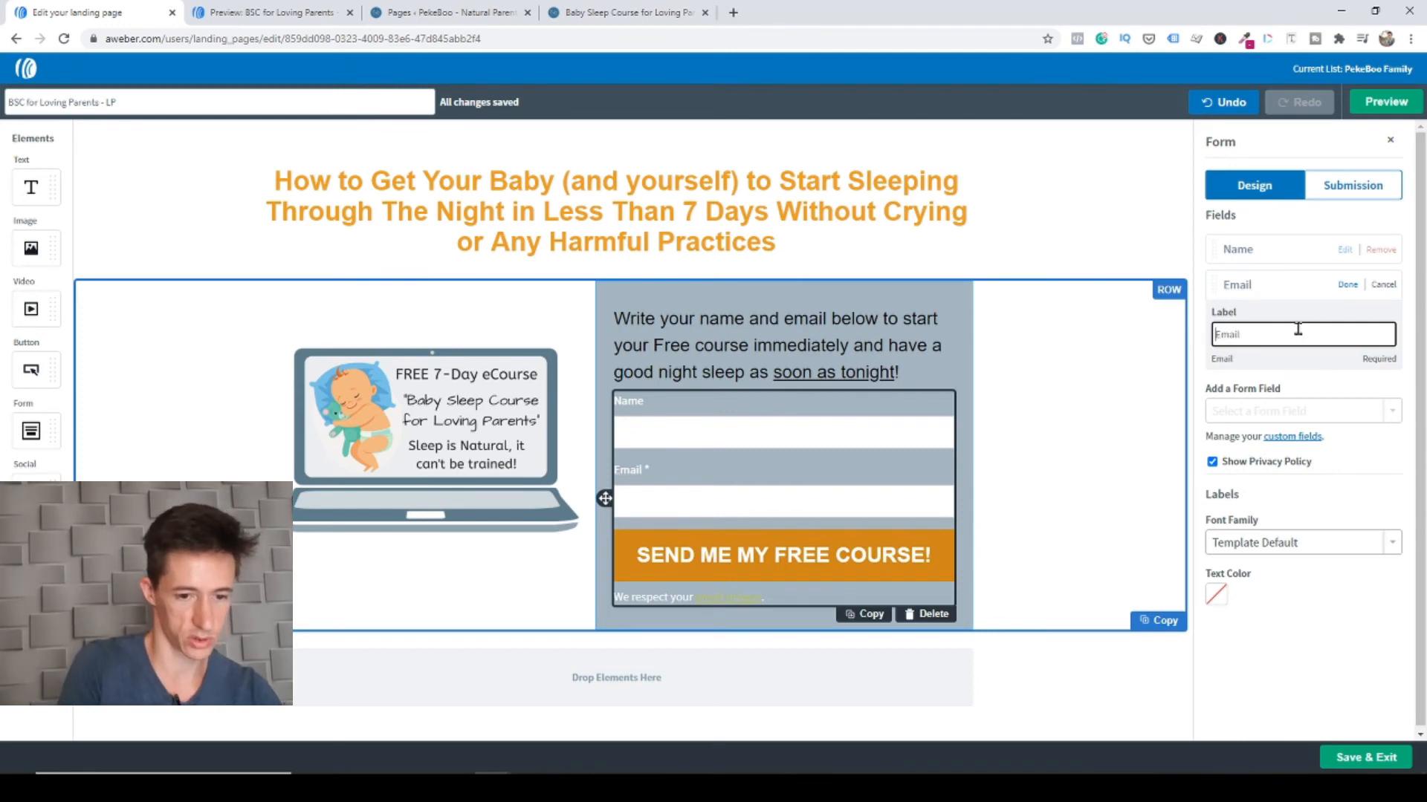
{"action": "type", "text": "Enter your"}
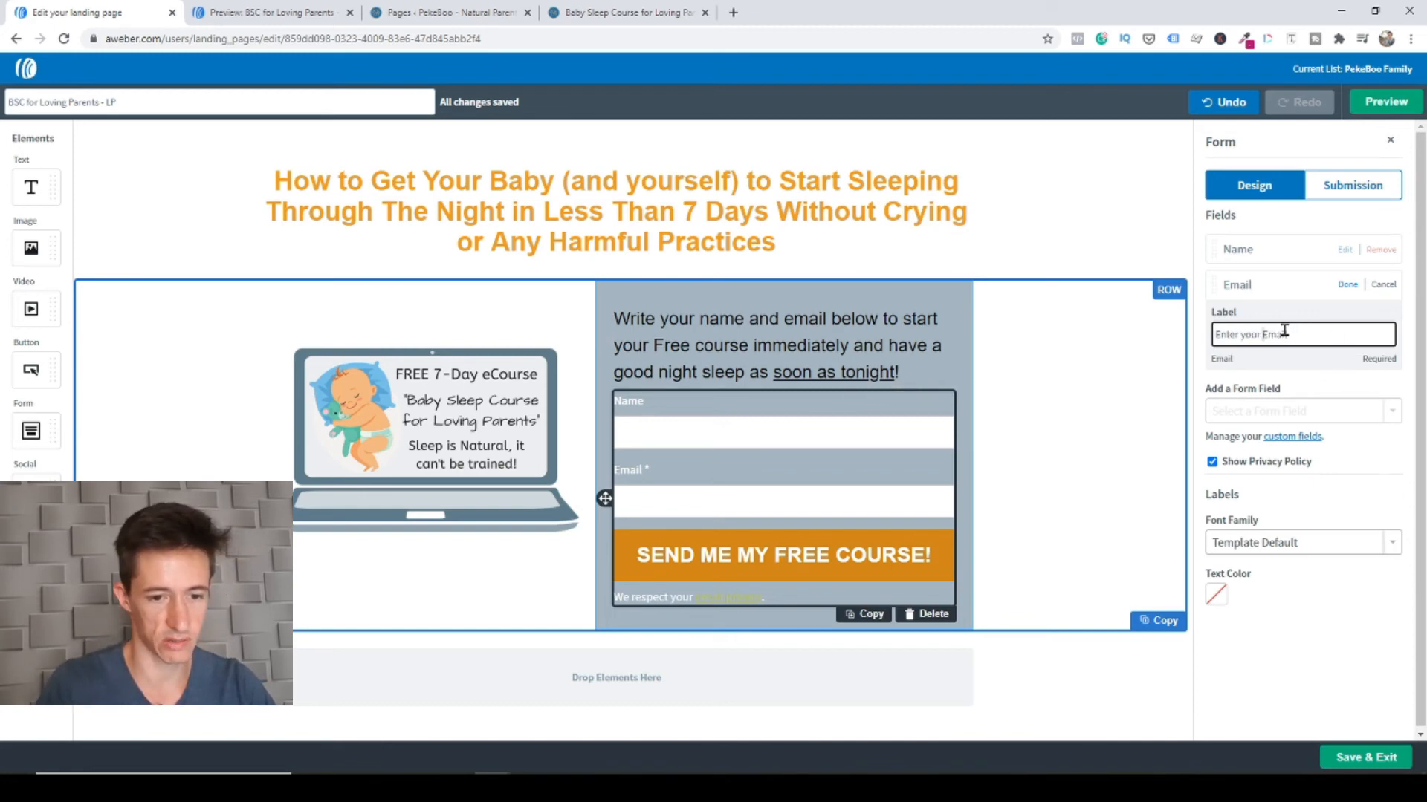
{"action": "left_click", "coordinate": [1211, 465]}
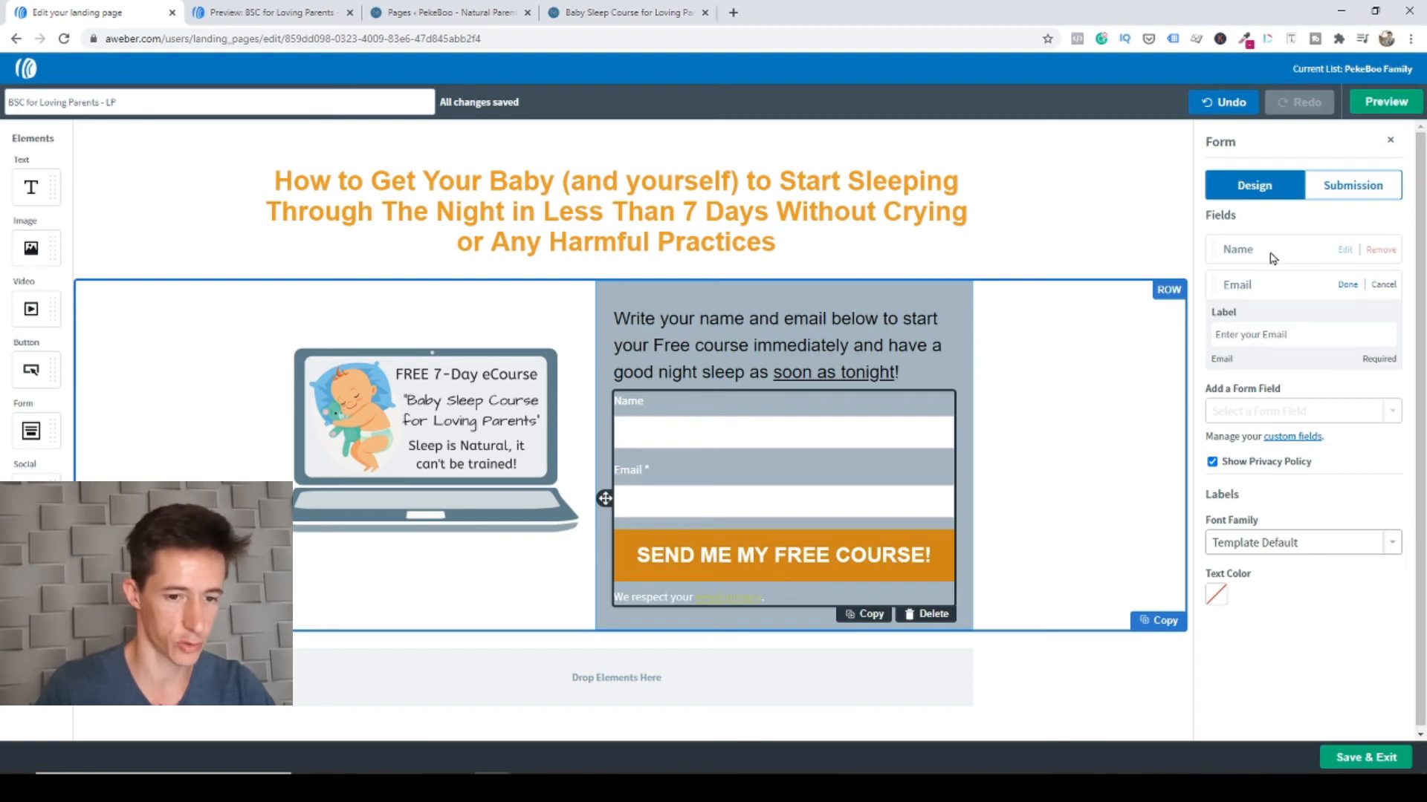
Examine the form's submission settings and preview its Simple thank-you page, and return to the landing page editor
{"action": "left_click", "coordinate": [1364, 199]}
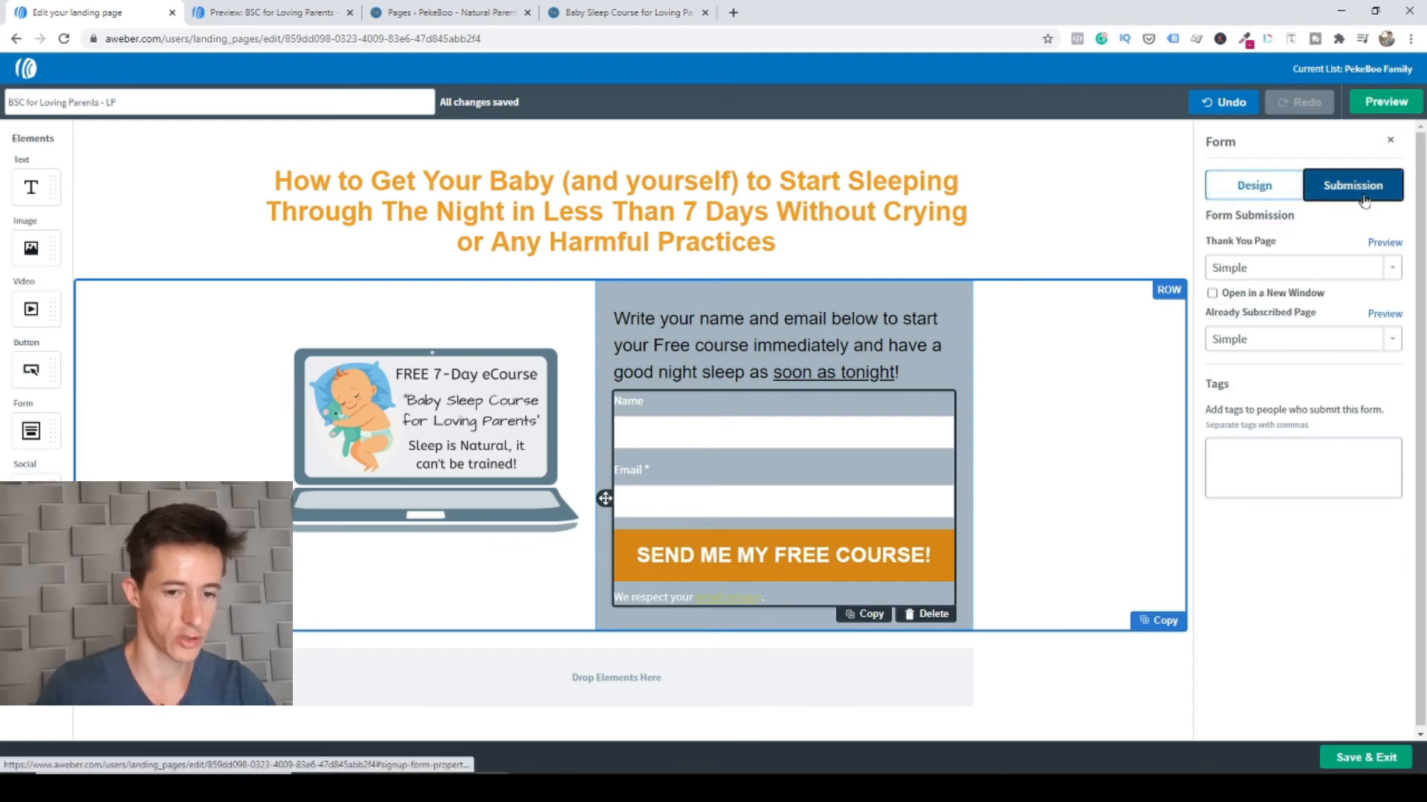
{"action": "left_click", "coordinate": [1274, 195]}
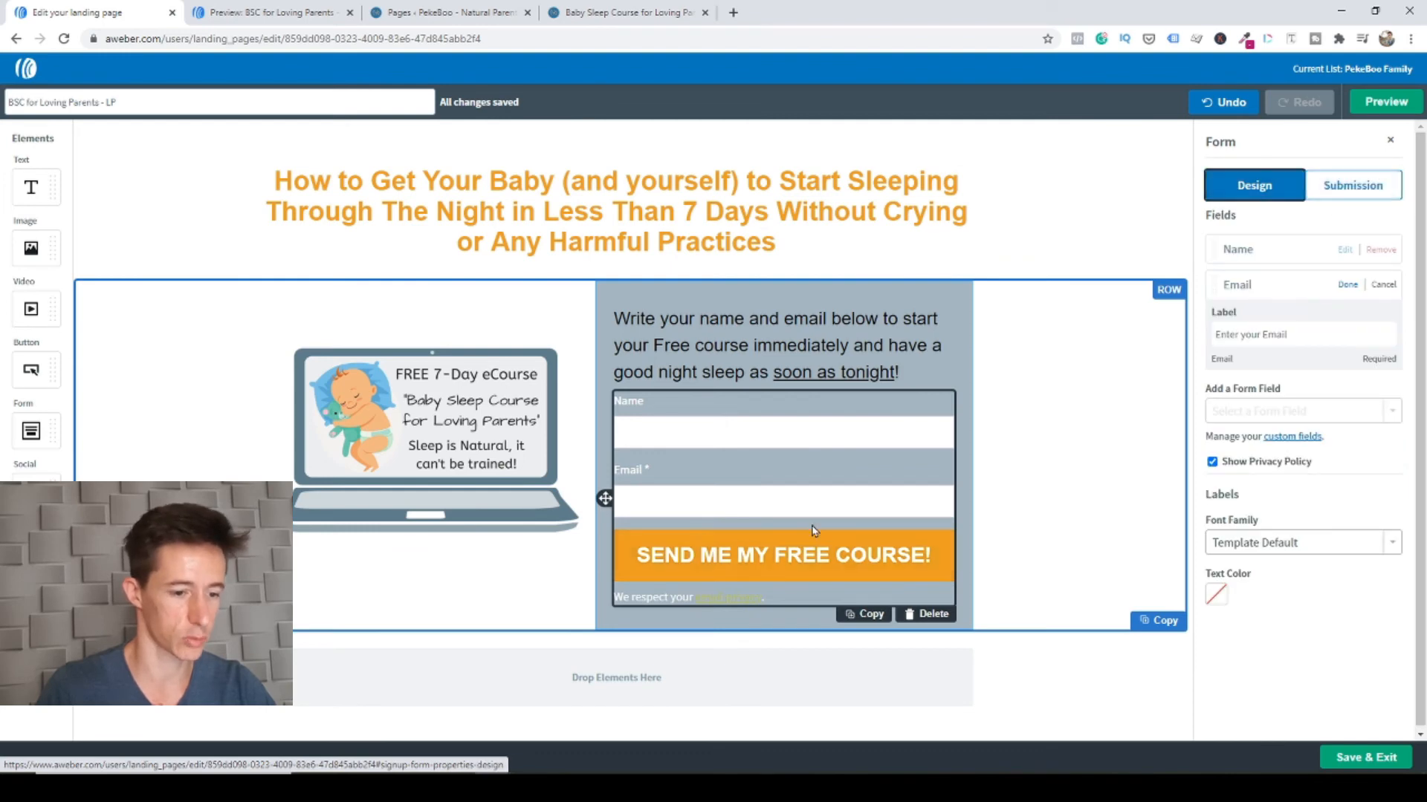
{"action": "left_click", "coordinate": [1350, 192]}
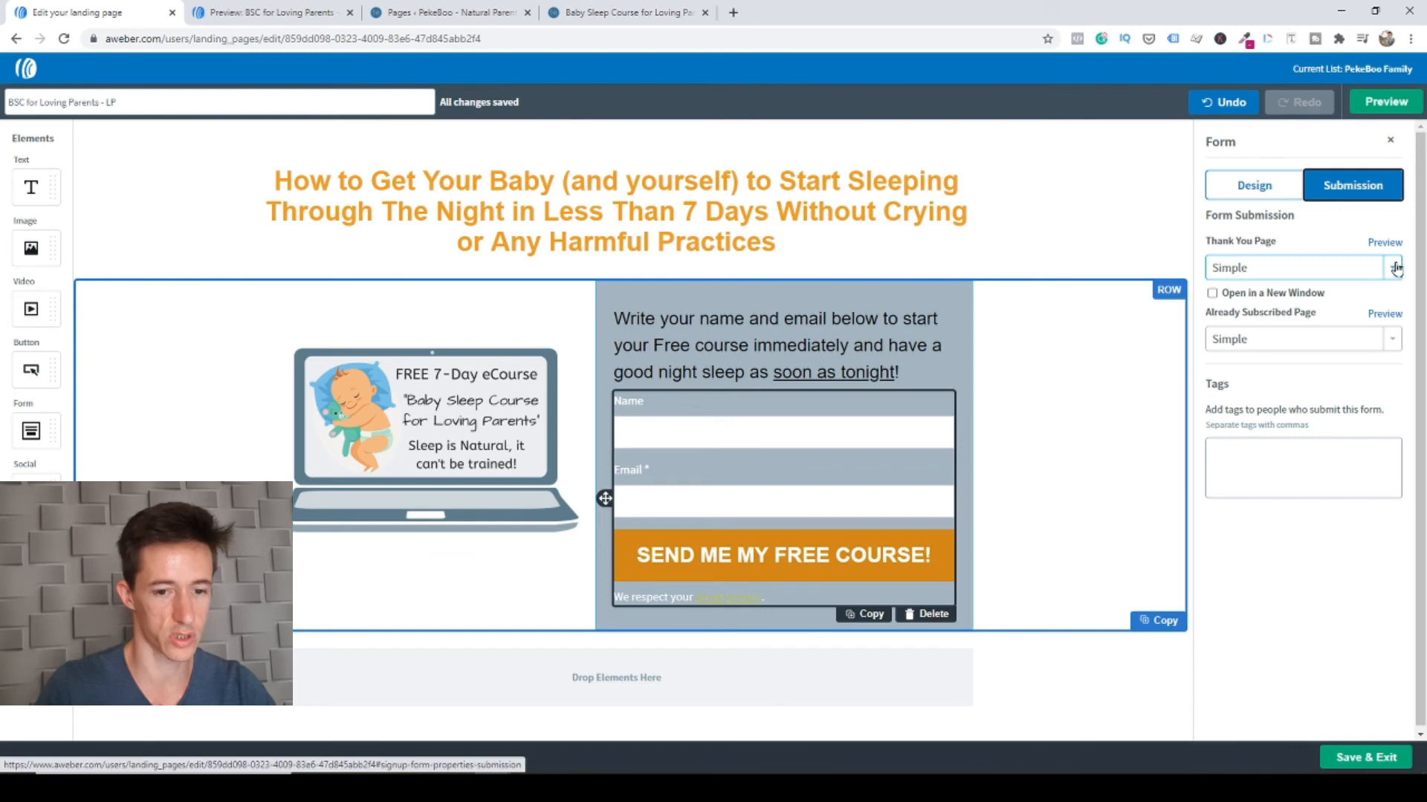
{"action": "left_click", "coordinate": [1385, 243]}
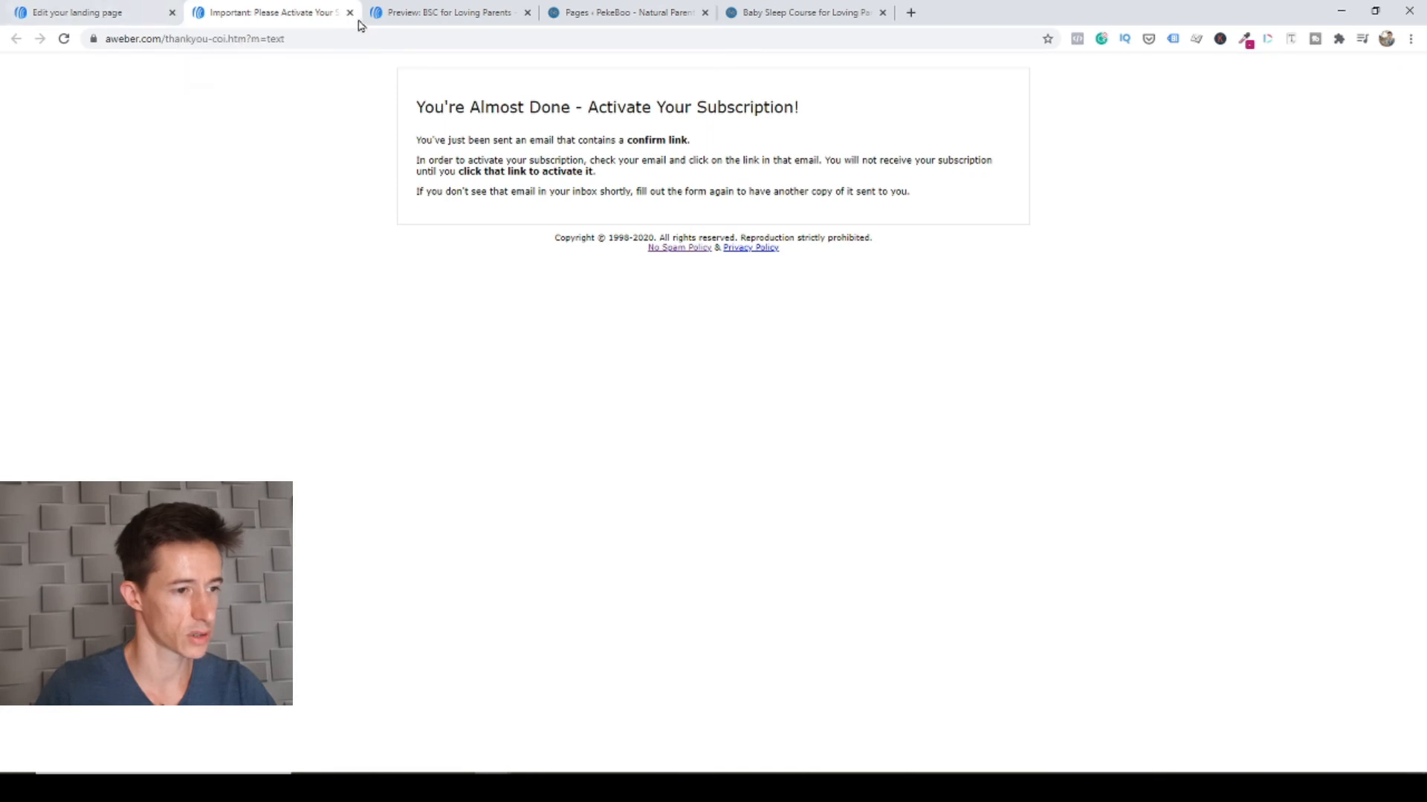
{"action": "left_click", "coordinate": [349, 13]}
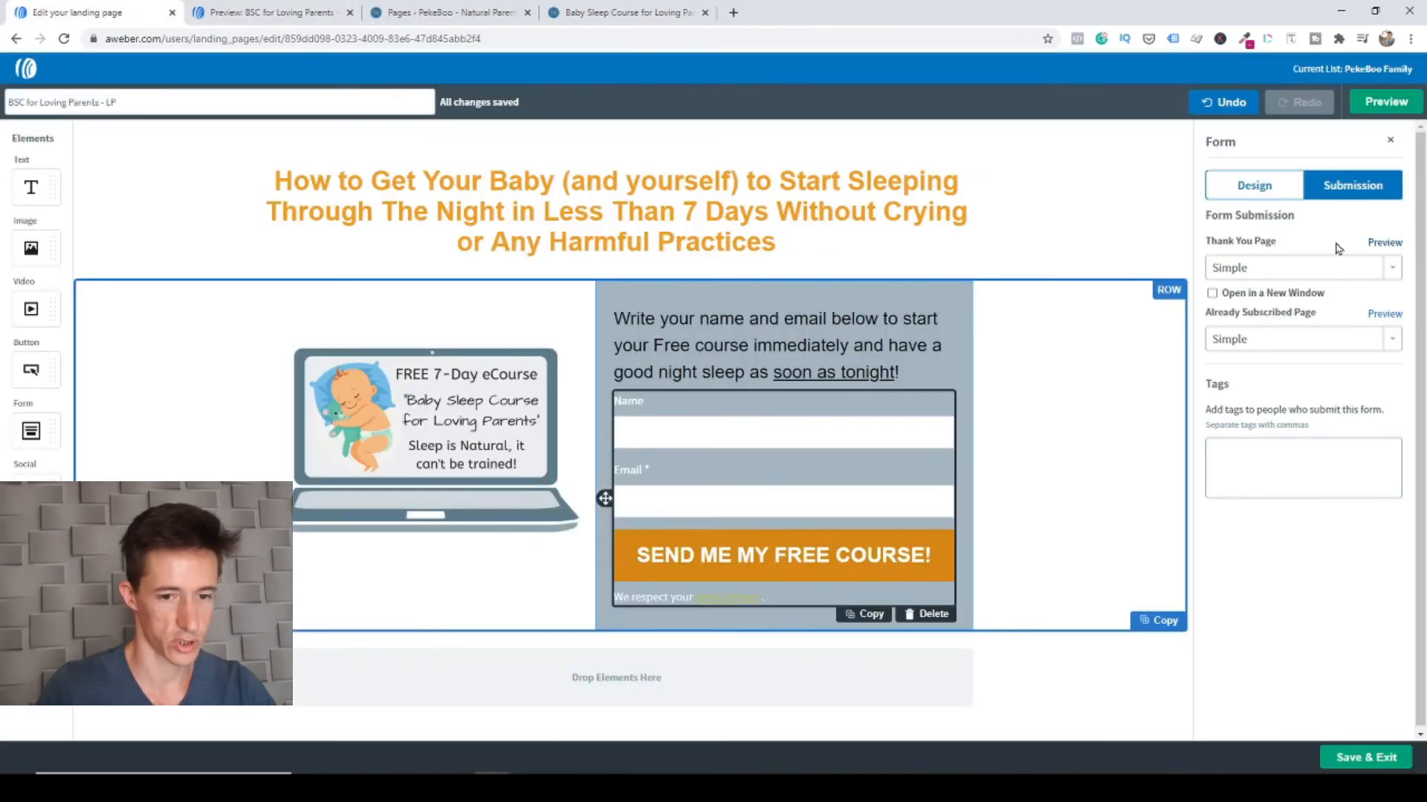
Switch the sign-up form's Thank You Page to None and set it back to Simple
{"action": "left_click", "coordinate": [1391, 269]}
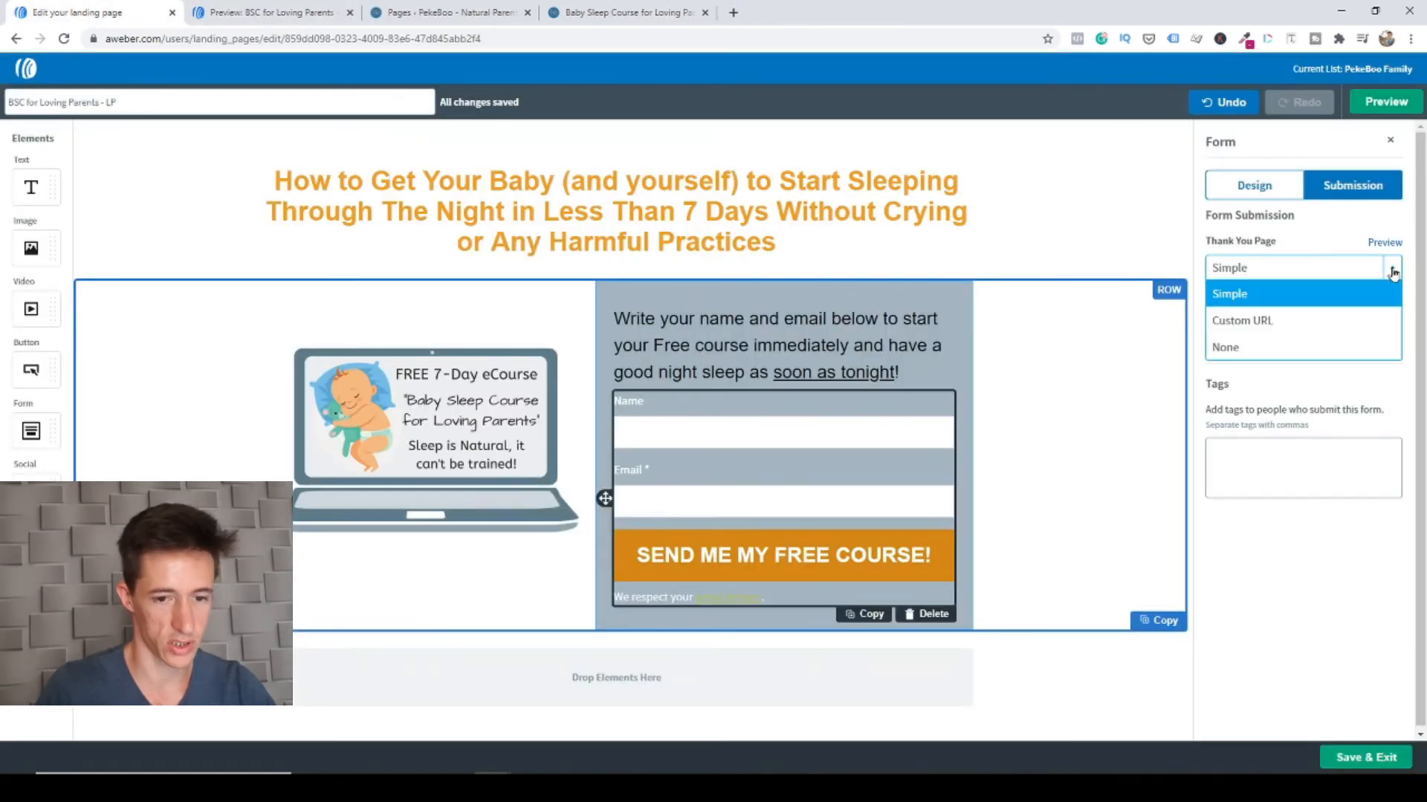
{"action": "left_click", "coordinate": [1266, 349]}
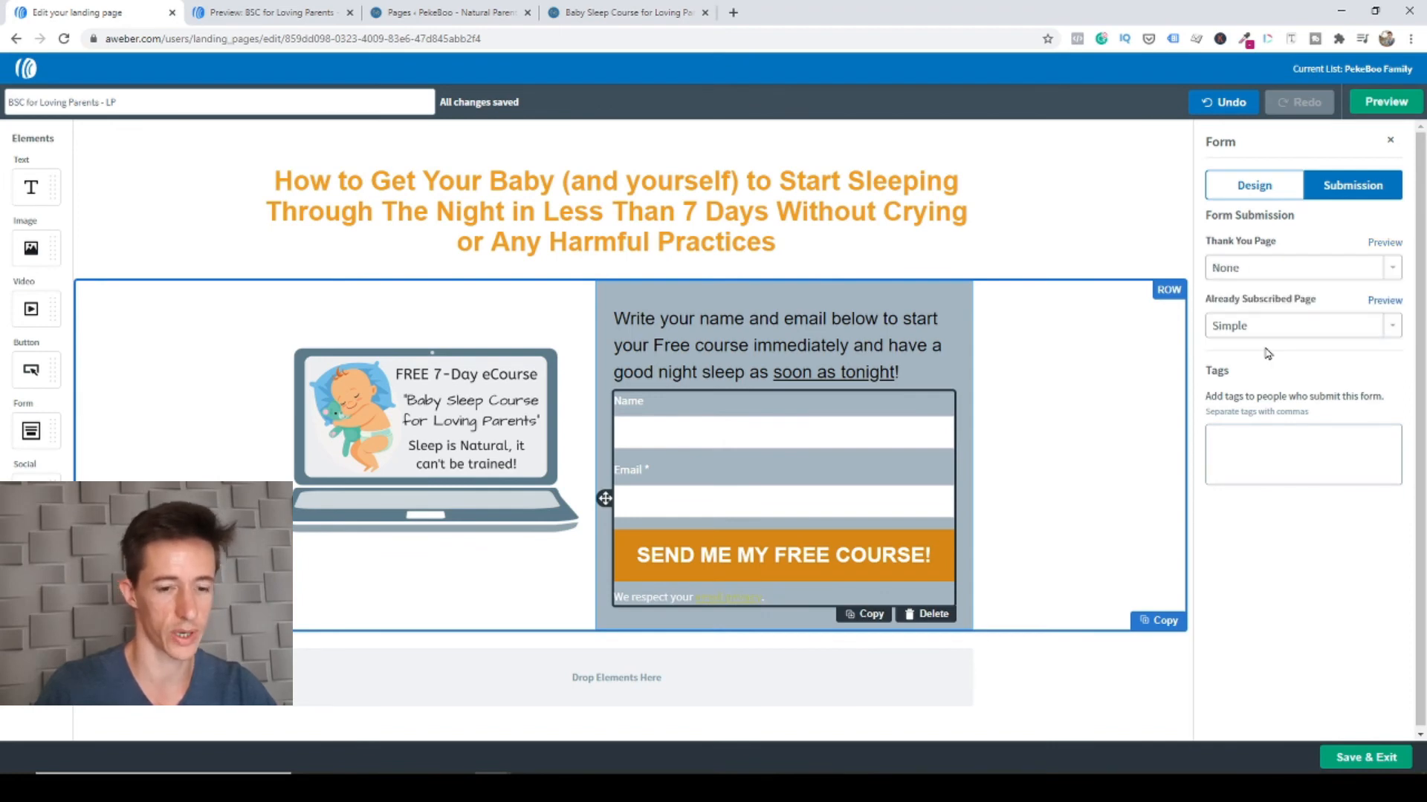
{"action": "left_click", "coordinate": [1366, 329]}
{"action": "left_click", "coordinate": [1365, 343]}
{"action": "left_click", "coordinate": [1332, 269]}
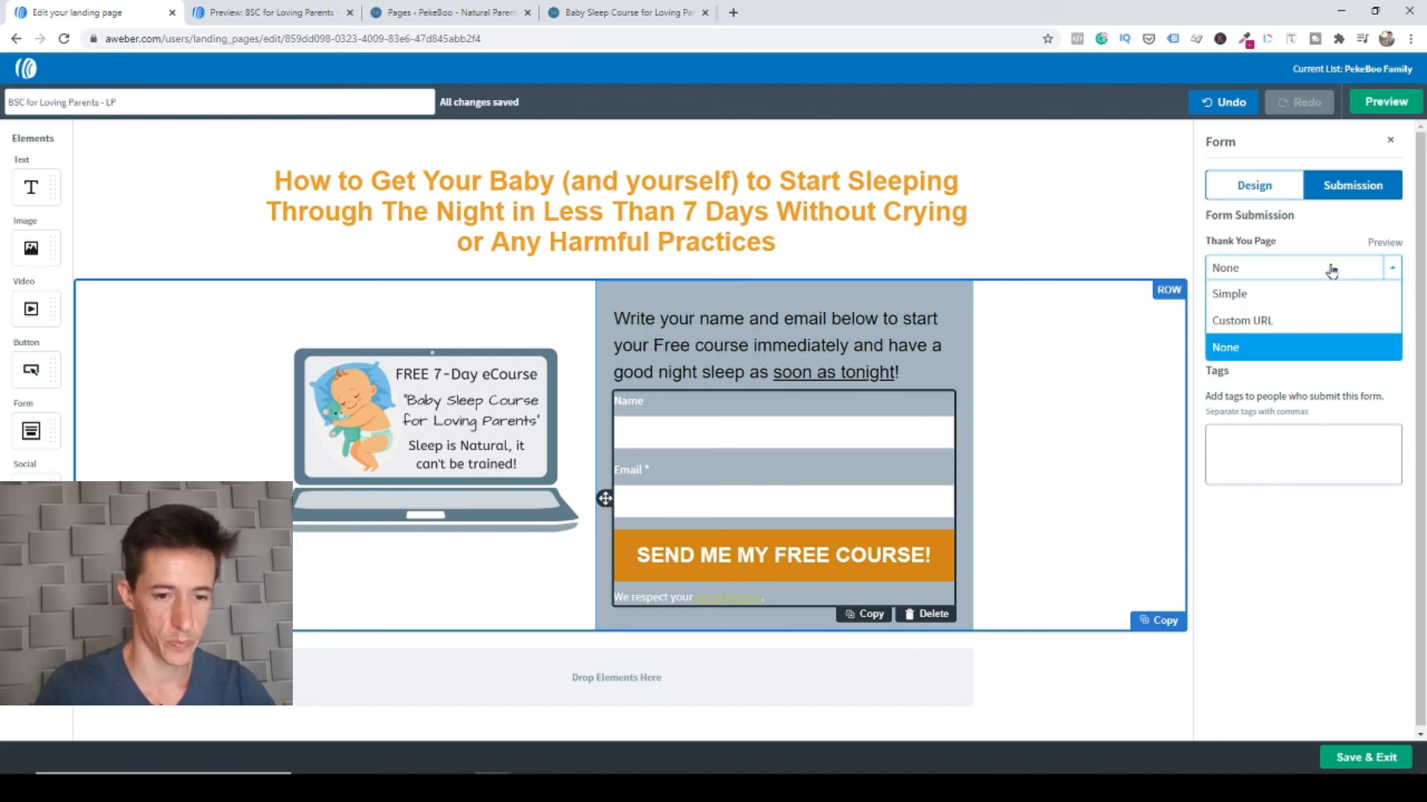
{"action": "left_click", "coordinate": [1286, 297]}
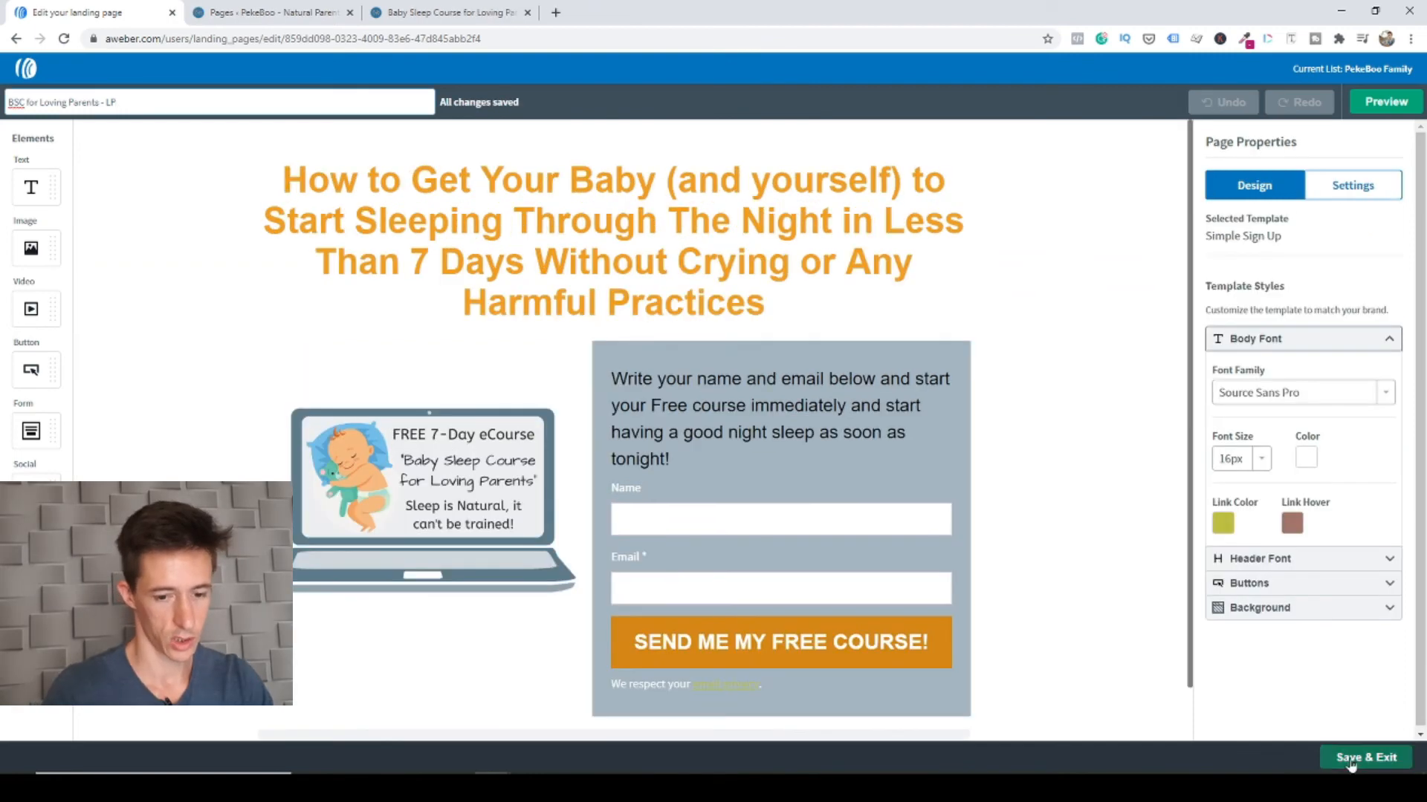
Save and exit the landing page editor, and delete Untitled Landing Page from the landing page list
{"action": "left_click", "coordinate": [1348, 759]}
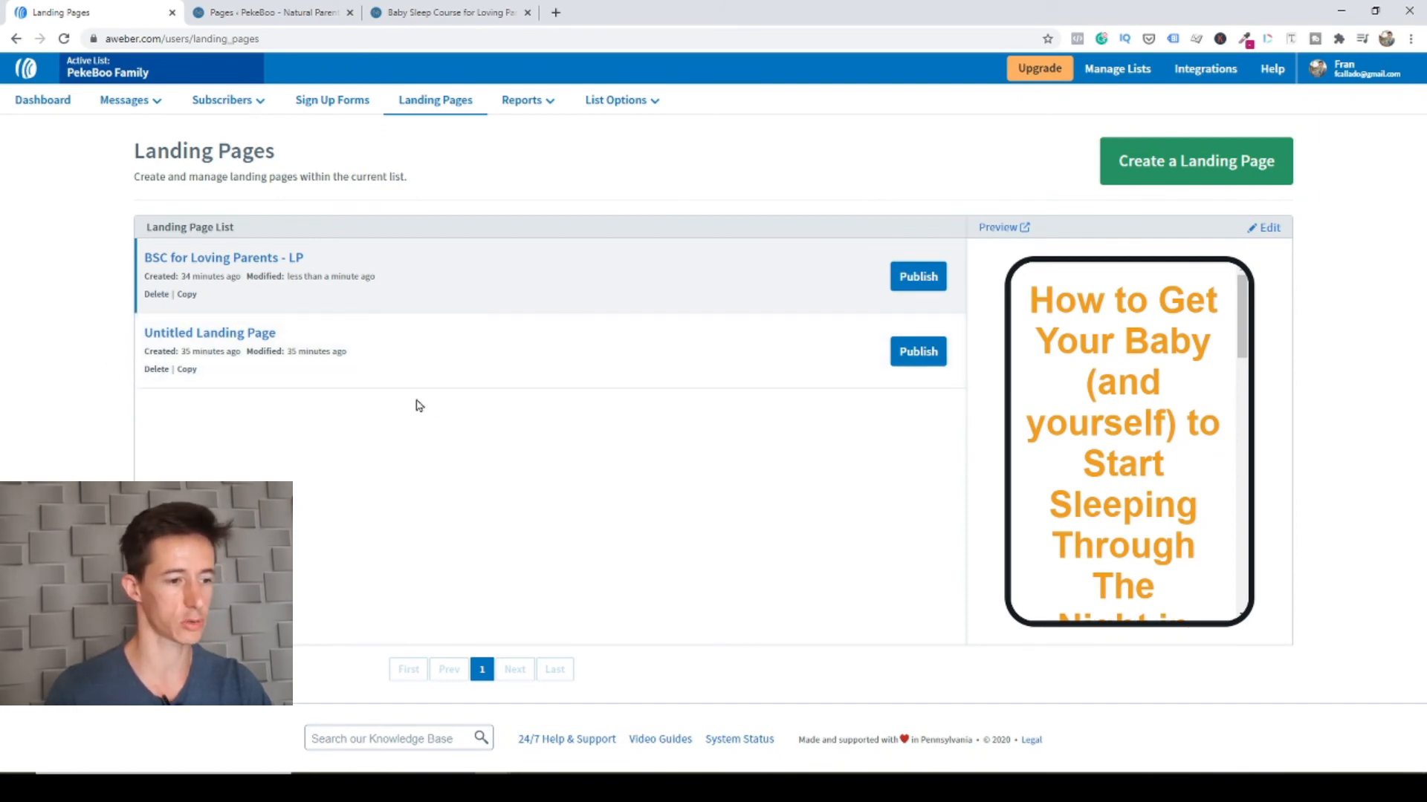
{"action": "left_click", "coordinate": [157, 370]}
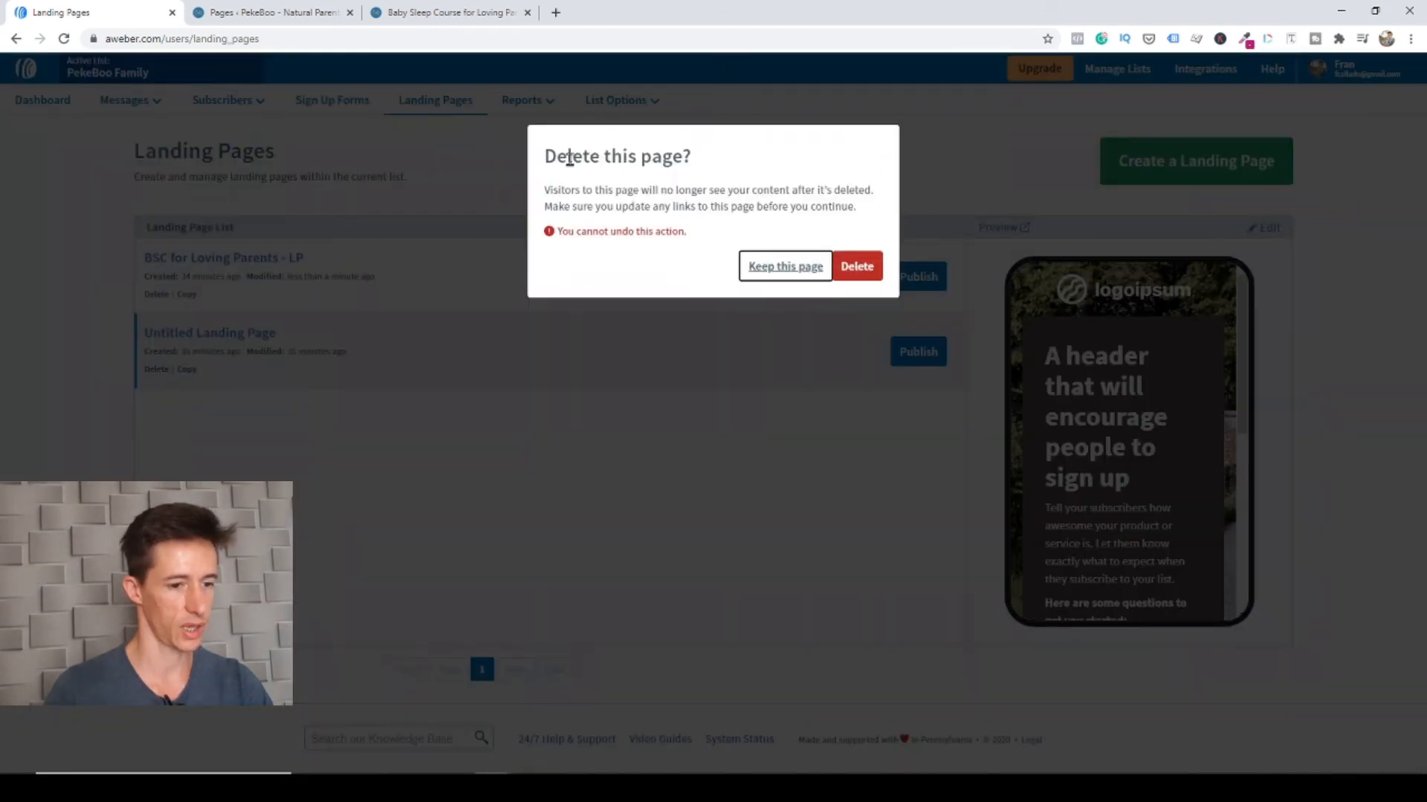
{"action": "left_click", "coordinate": [843, 269]}
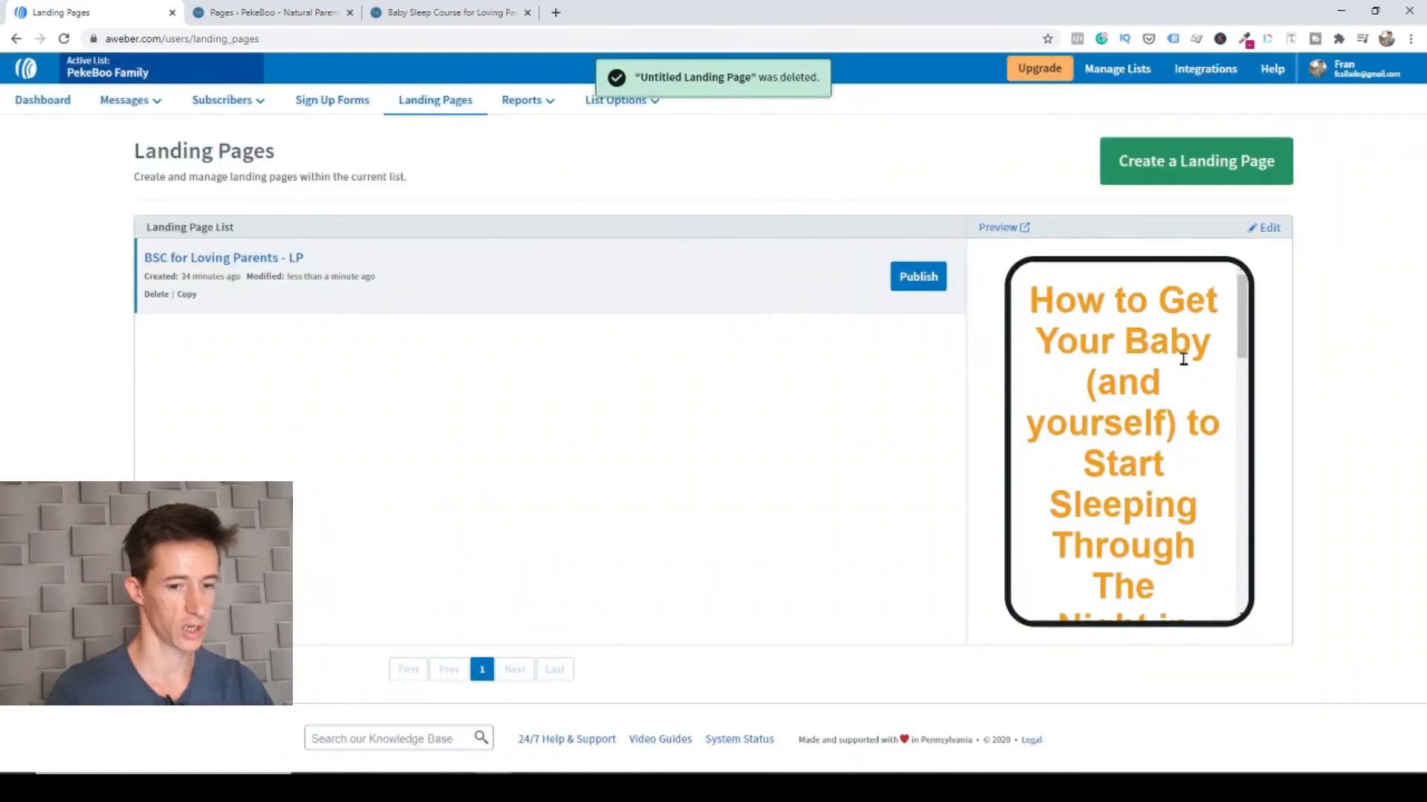
Reopen the BSC for Loving Parents landing page, set its headline's font size to 36, and save and exit
{"action": "scroll", "coordinate": [1170, 396], "scroll_direction": "down", "scroll_amount": 2}
{"action": "scroll", "coordinate": [1170, 396], "scroll_direction": "down", "scroll_amount": 2}
{"action": "left_click_drag", "start_coordinate": [1241, 402], "coordinate": [1248, 305]}
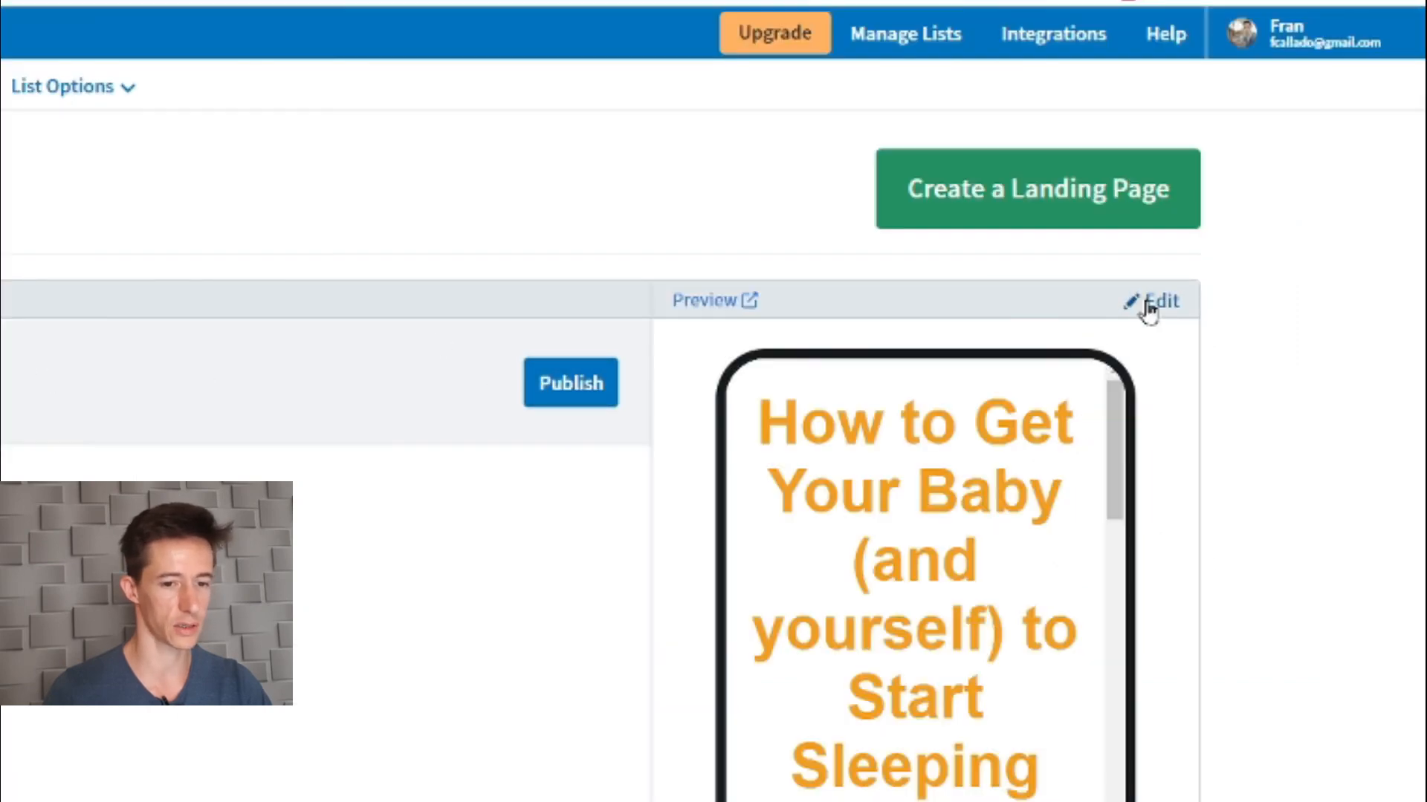
{"action": "left_click", "coordinate": [1150, 310]}
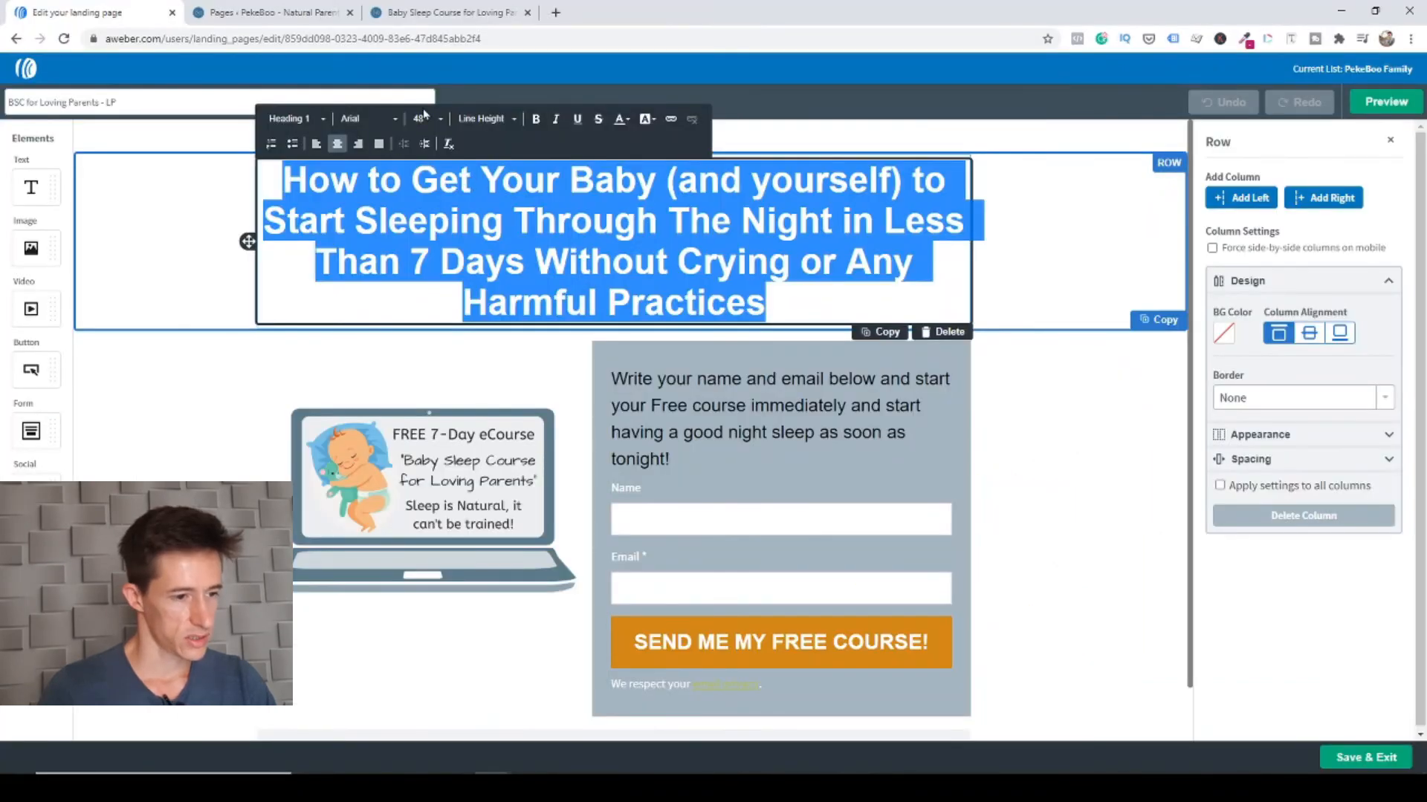
{"action": "left_click", "coordinate": [426, 120]}
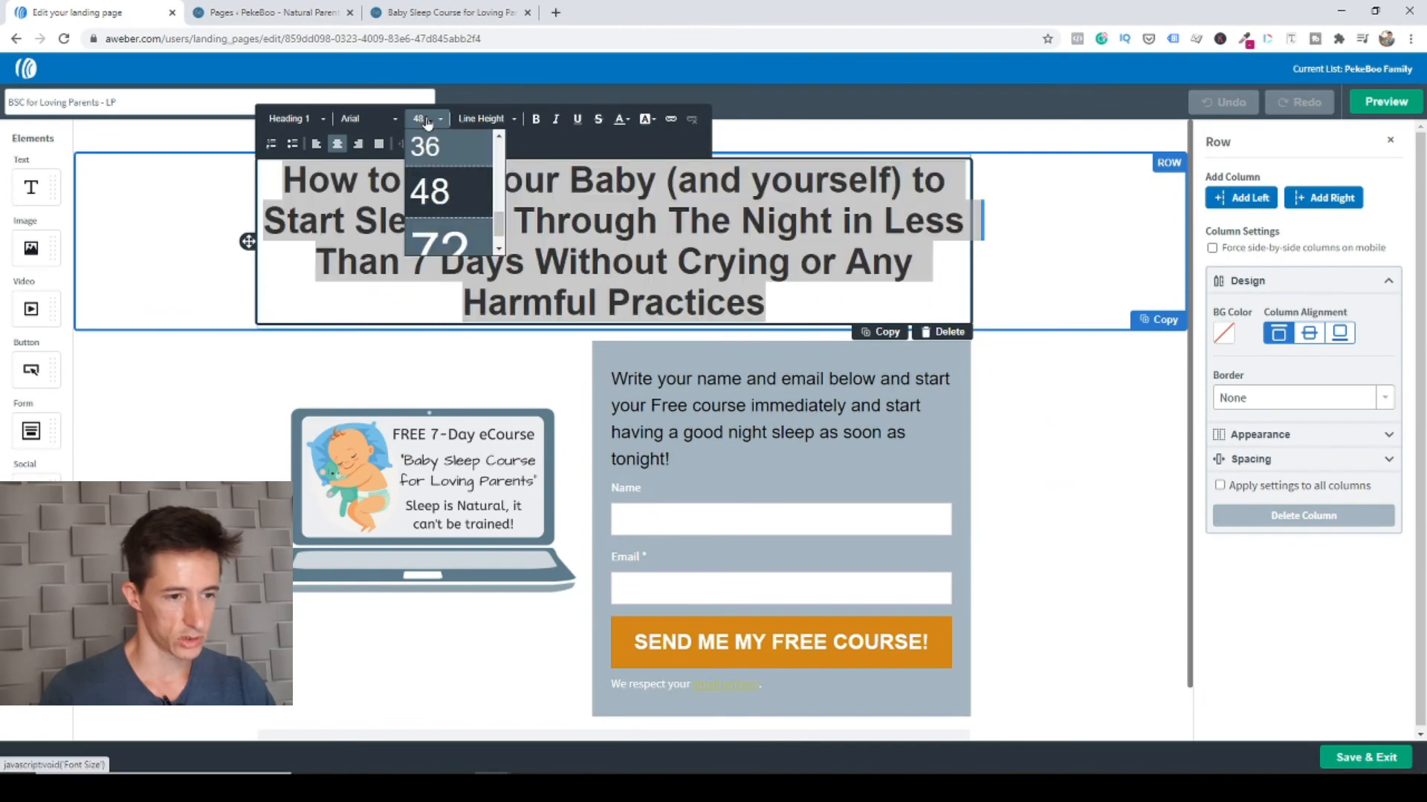
{"action": "left_click", "coordinate": [426, 146]}
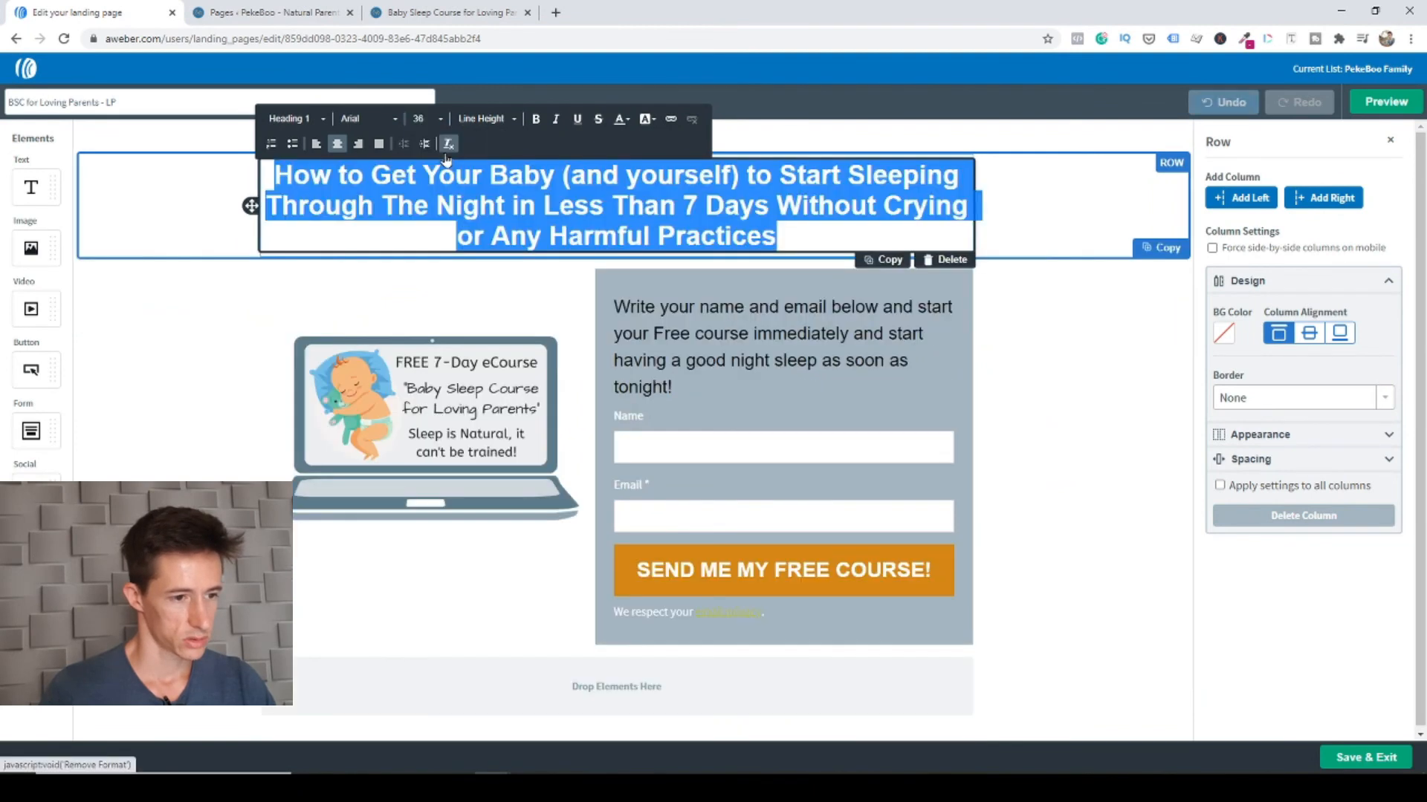
{"action": "left_click", "coordinate": [1114, 455]}
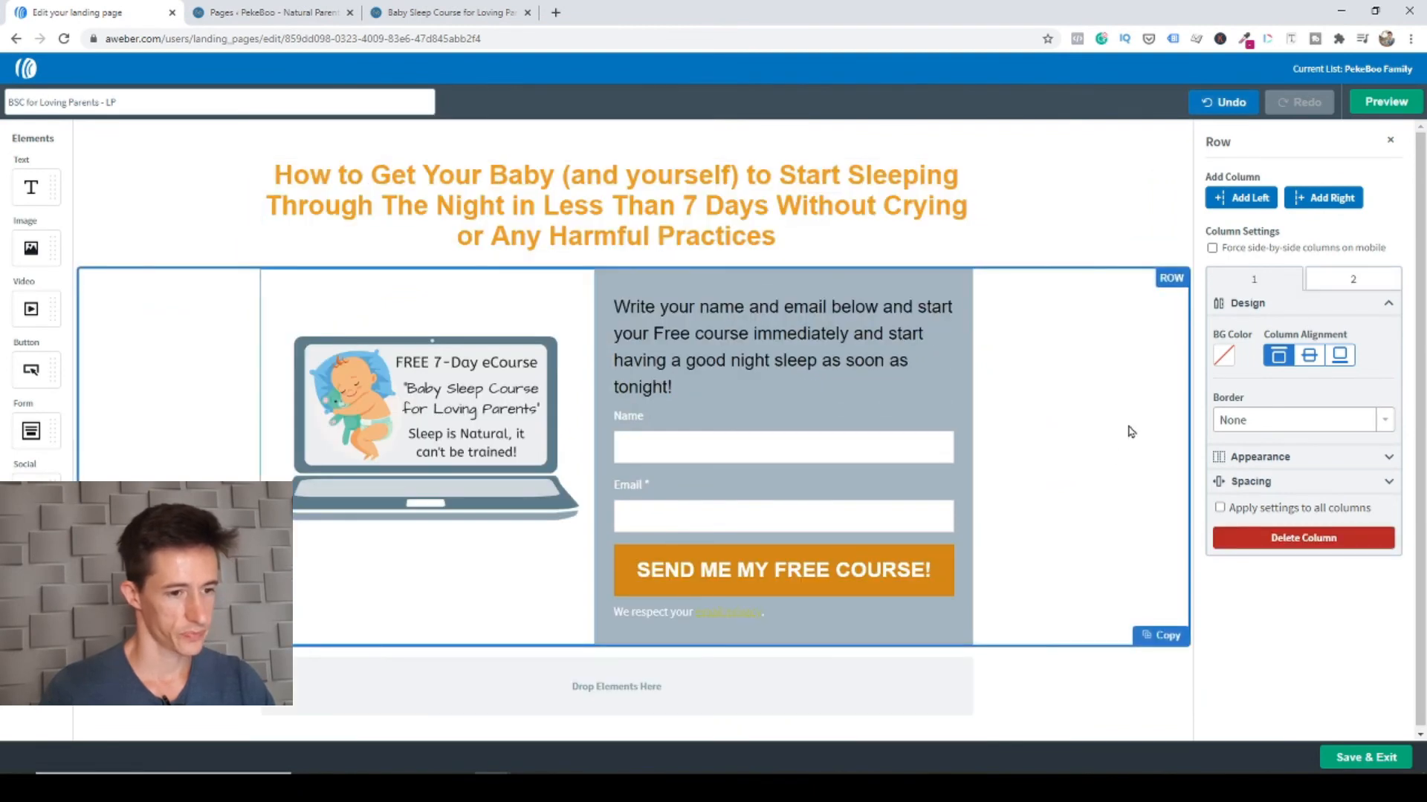
{"action": "left_click", "coordinate": [1379, 763]}
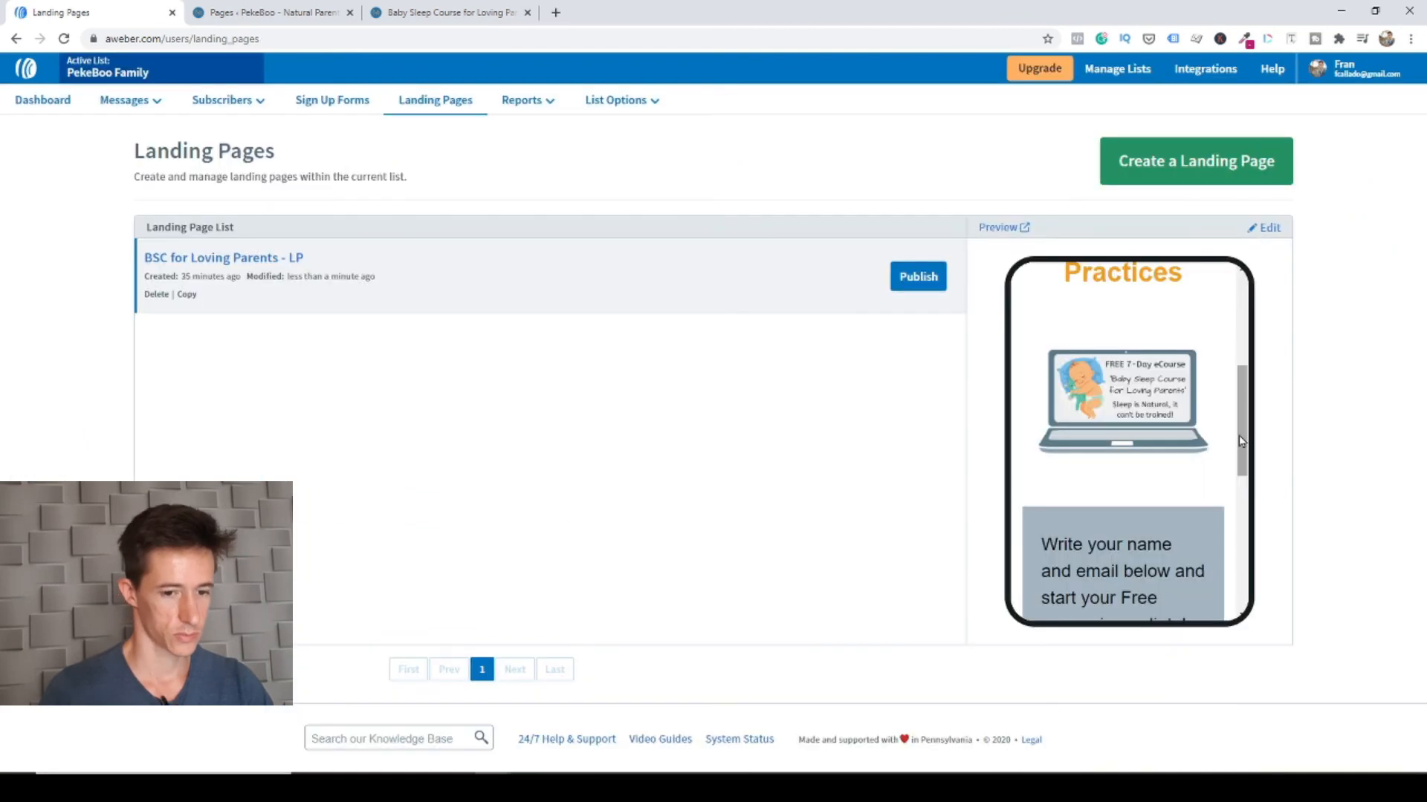
Review the landing page's mobile view and open its full preview
{"action": "left_click_drag", "start_coordinate": [1241, 501], "coordinate": [1239, 342]}
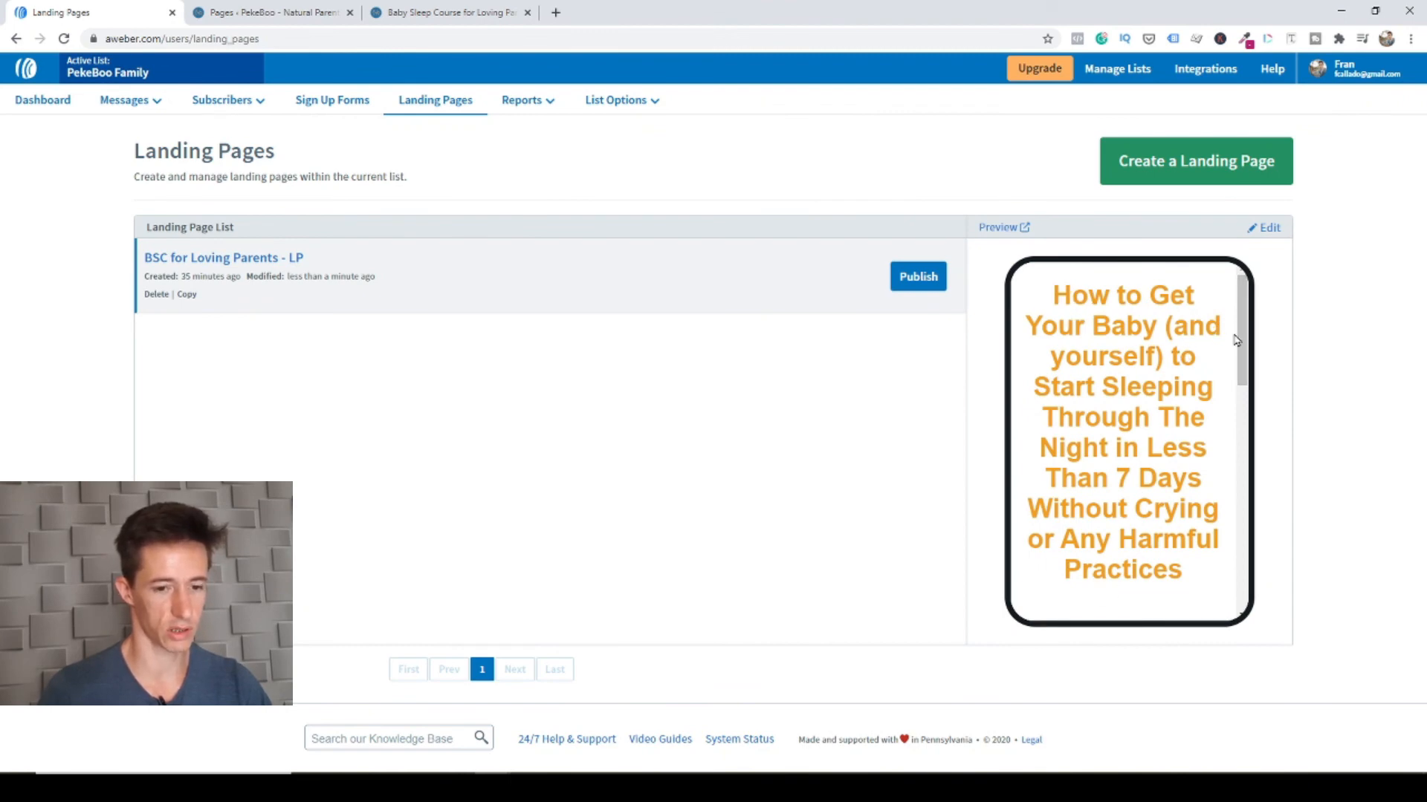
{"action": "mouse_move", "coordinate": [1238, 340]}
{"action": "left_mouse_down"}
{"action": "mouse_move", "coordinate": [1239, 552]}
{"action": "mouse_move", "coordinate": [1240, 346]}
{"action": "left_mouse_up"}
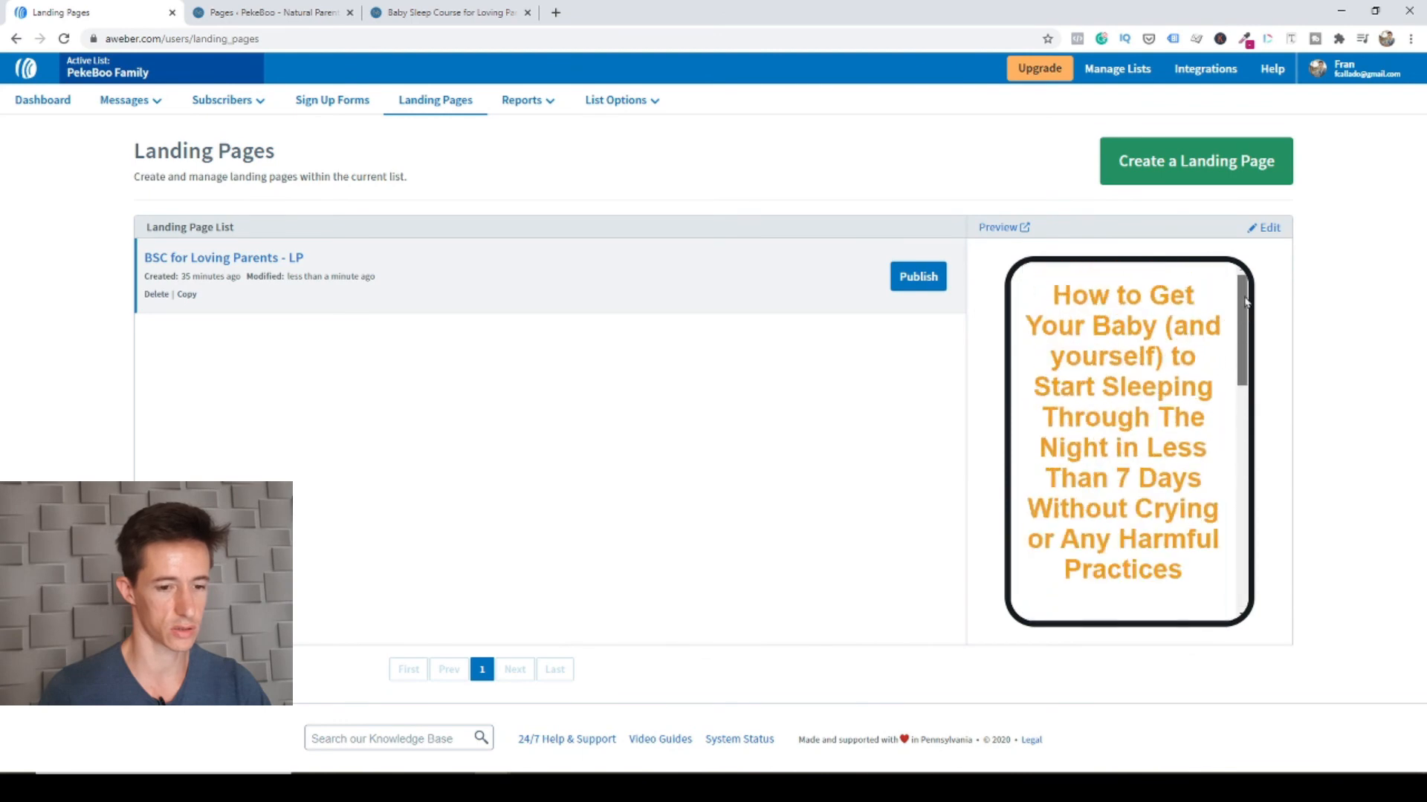
{"action": "left_click", "coordinate": [1015, 227]}
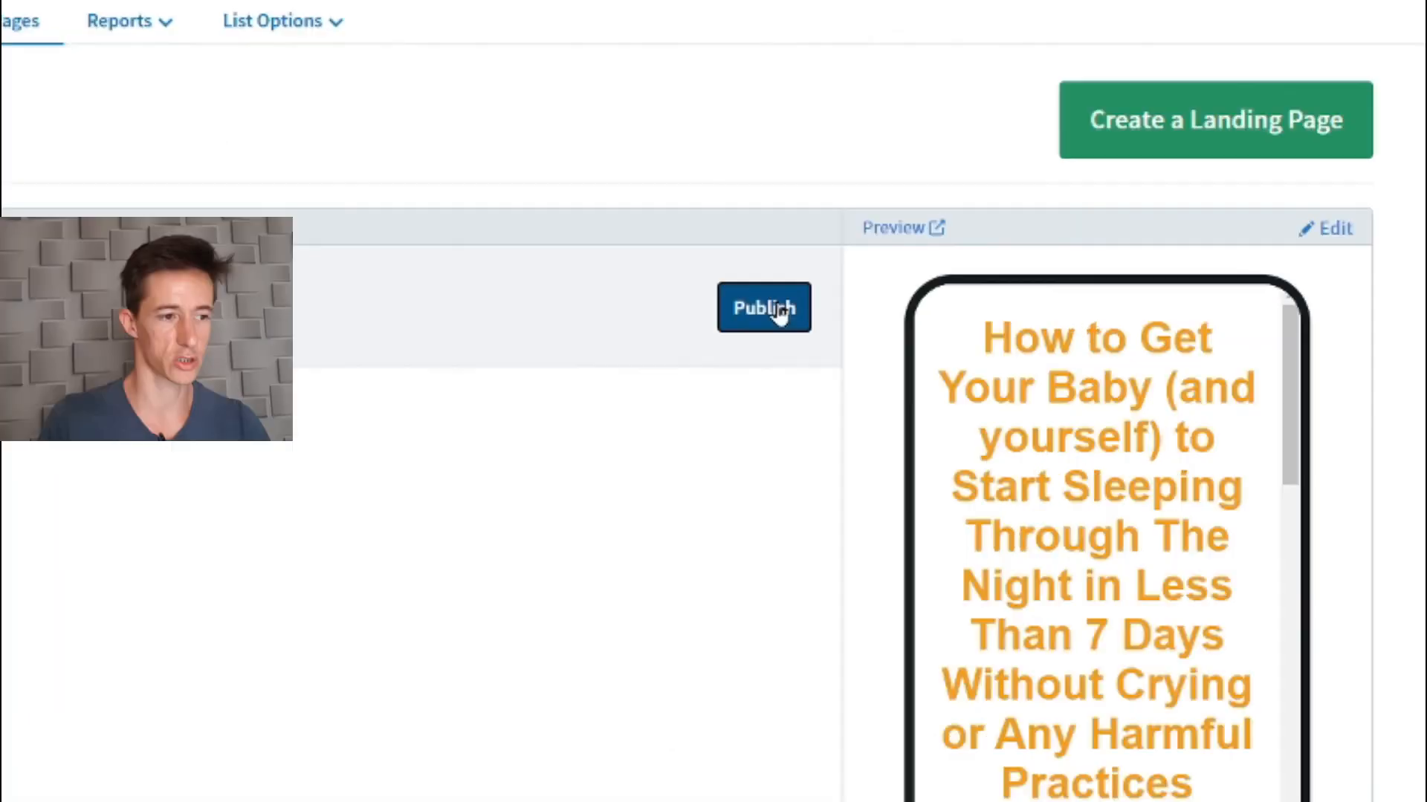
Publish the BSC for Loving Parents landing page and copy its share URL
{"action": "left_click", "coordinate": [926, 278]}
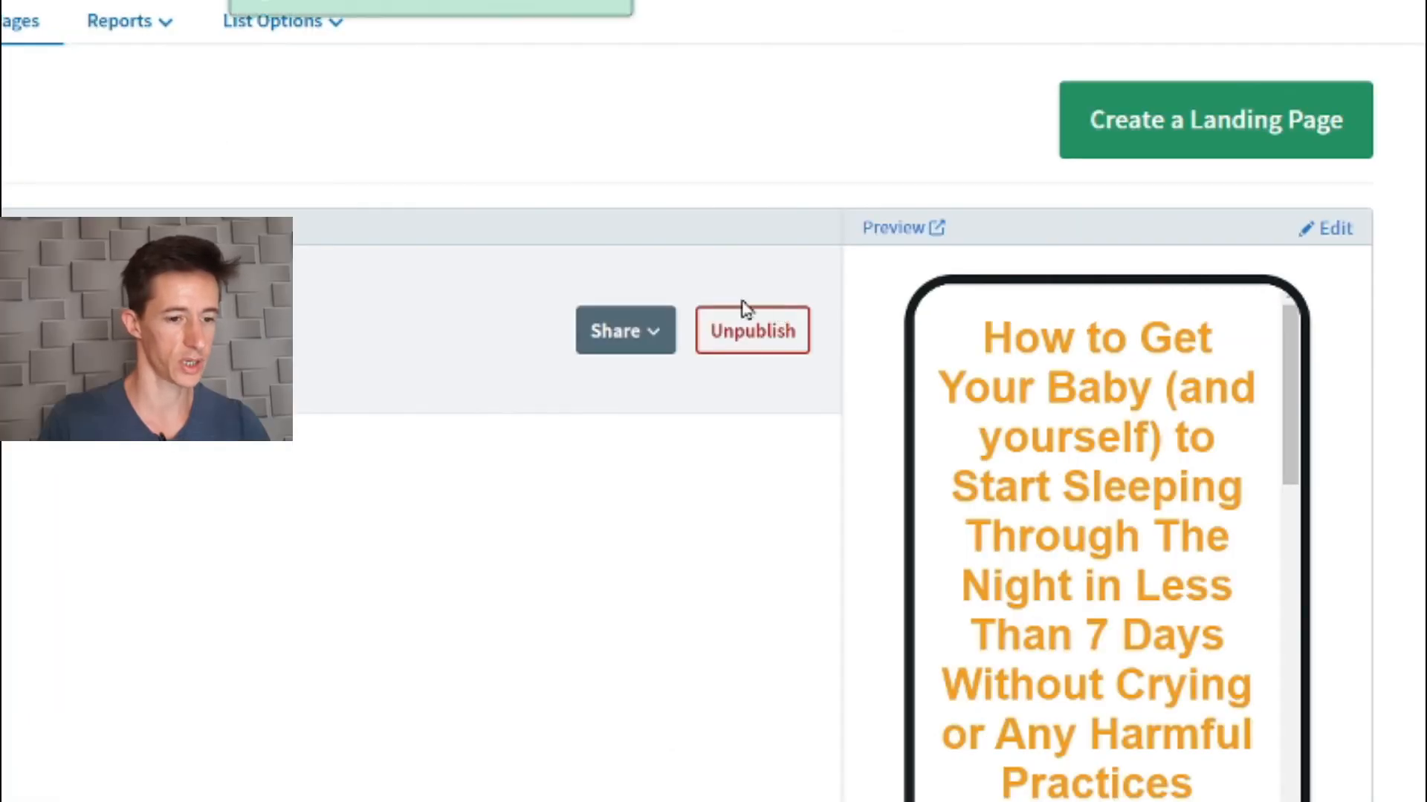
{"action": "left_click", "coordinate": [660, 334]}
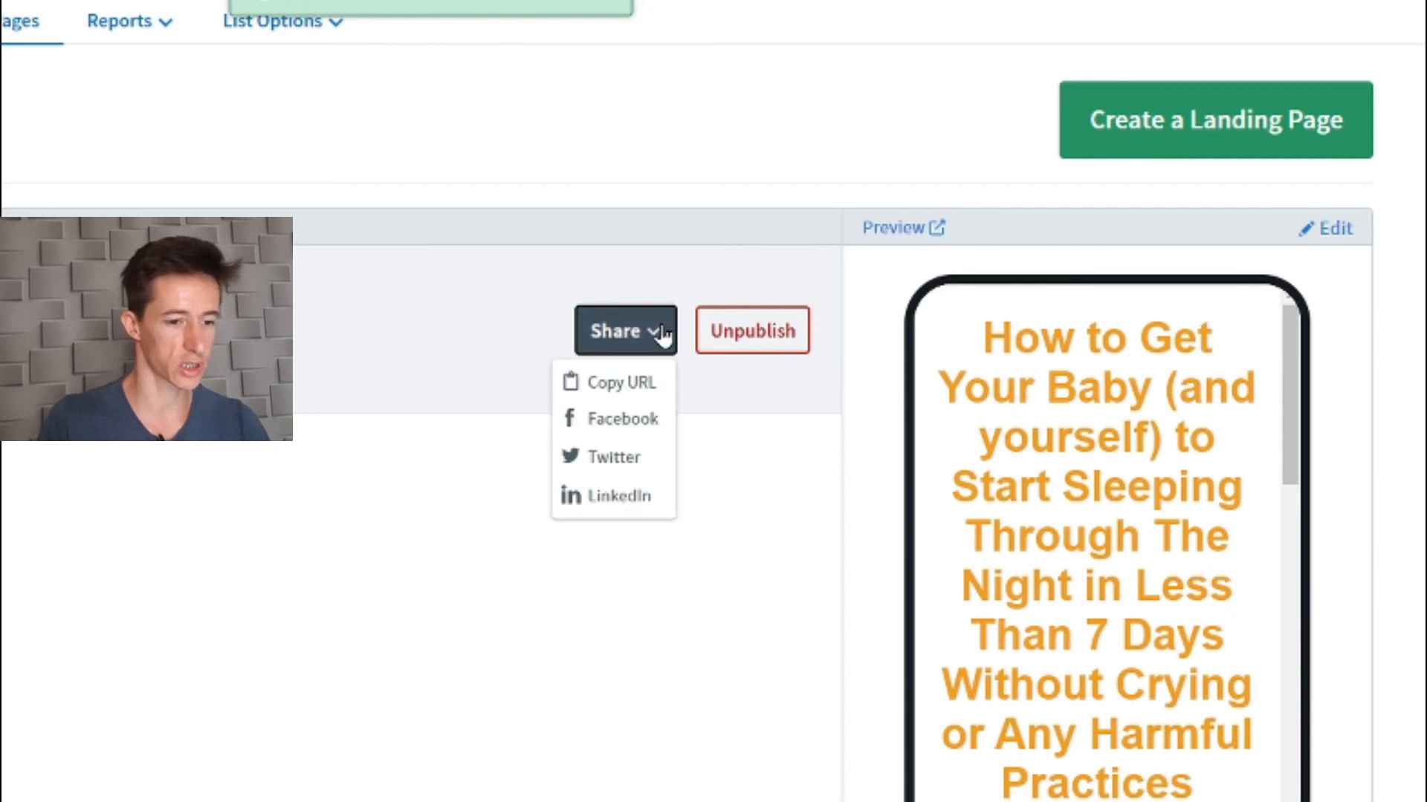
{"action": "left_click", "coordinate": [625, 384]}
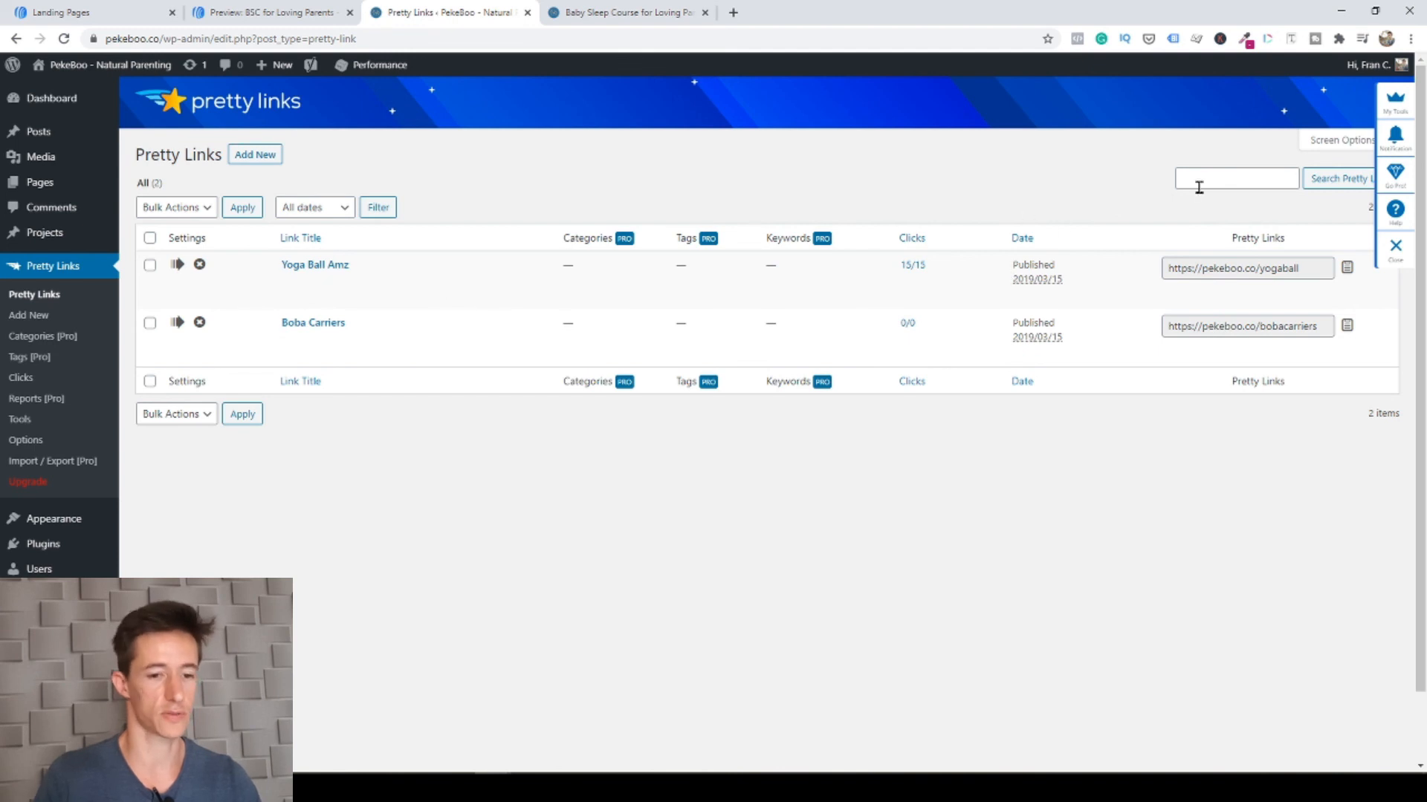
Switch to WordPress Pretty Links and add a link titled "BSC for Loving Parents" with 301 (Permanent) redirection
{"action": "left_click", "coordinate": [1397, 252]}
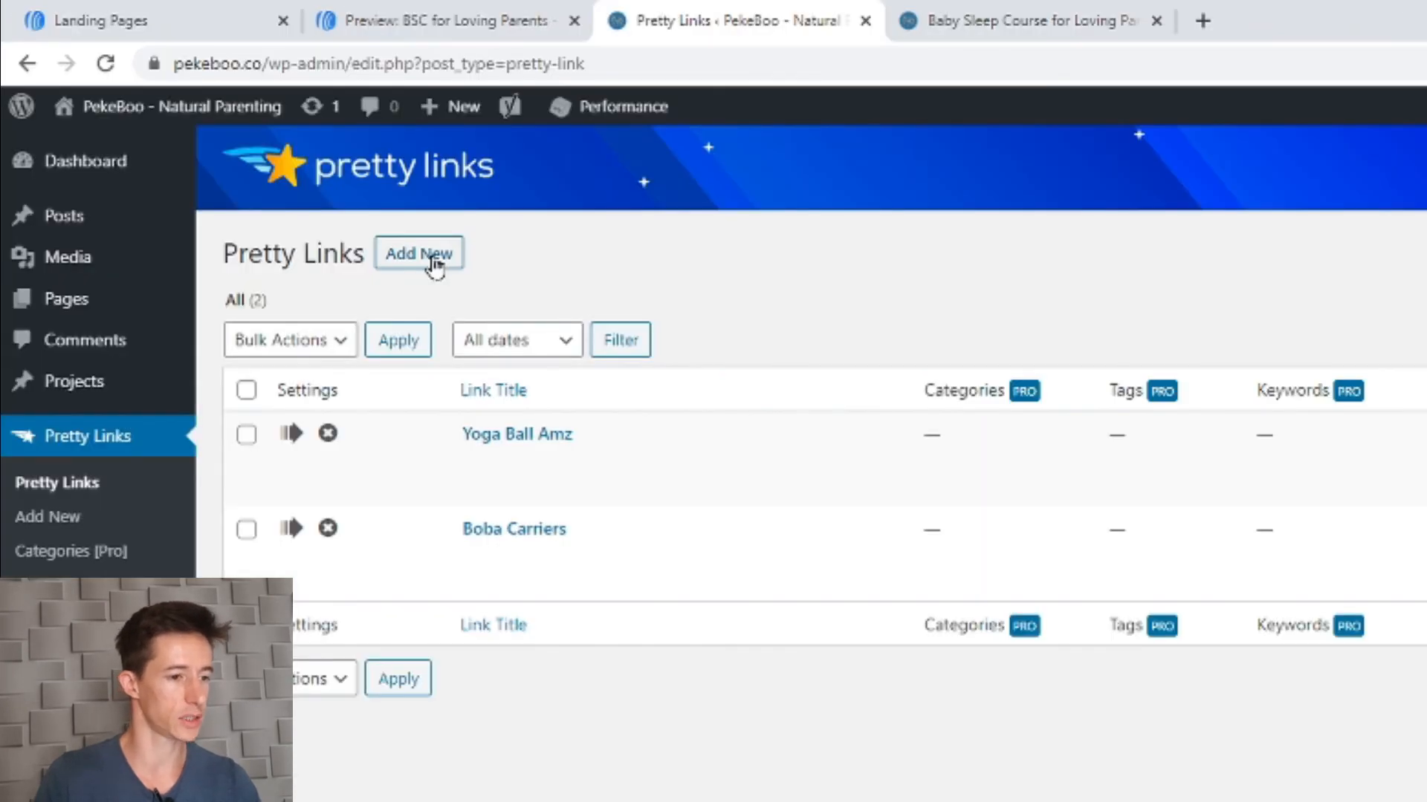
{"action": "left_click", "coordinate": [434, 265]}
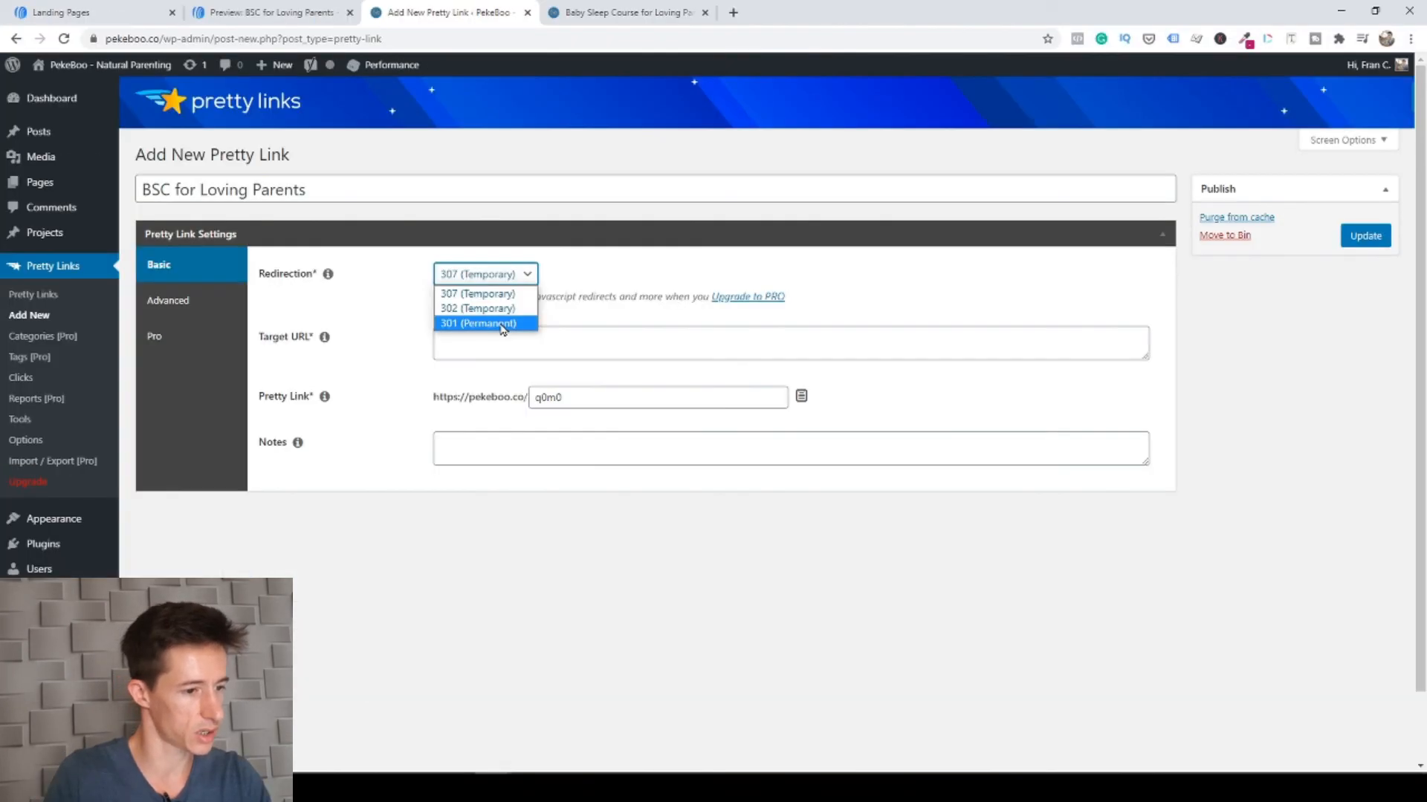
{"action": "left_click", "coordinate": [502, 324]}
{"action": "left_click", "coordinate": [501, 349]}
Copy the published landing page's URL from AWeber and paste it as the new pretty link's Target URL
{"action": "key", "text": "ctrl+1"}
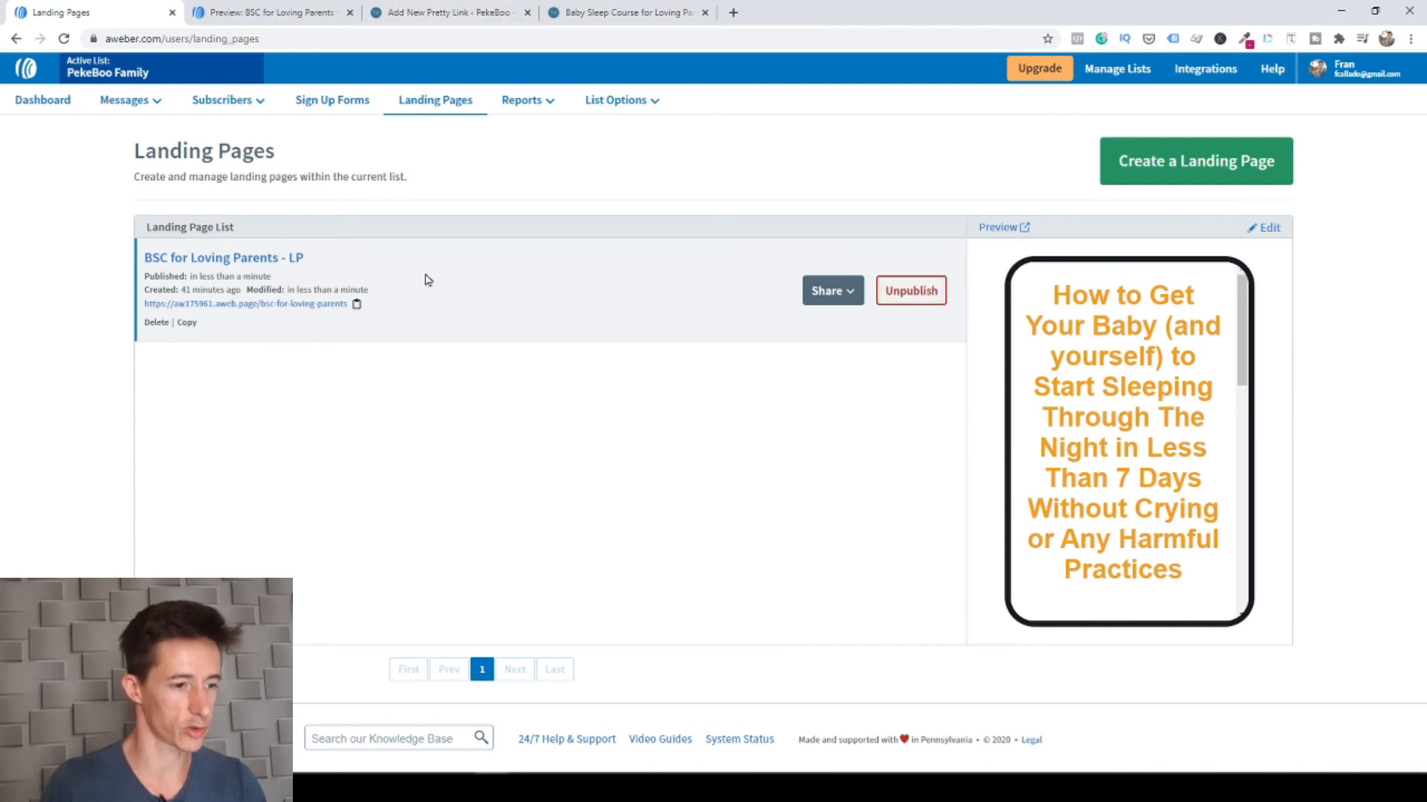
{"action": "left_click", "coordinate": [856, 300]}
{"action": "left_click", "coordinate": [838, 321]}
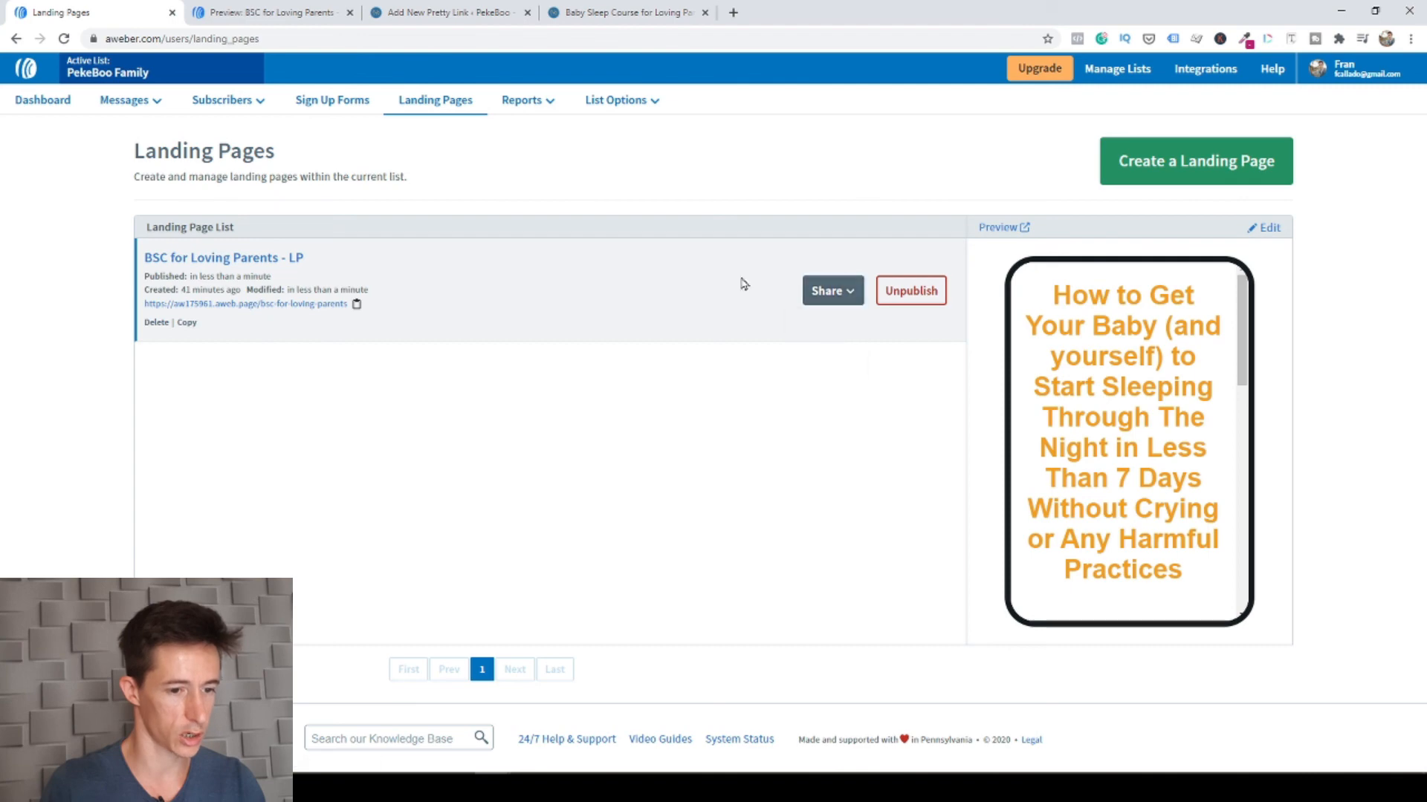
{"action": "left_click", "coordinate": [418, 11]}
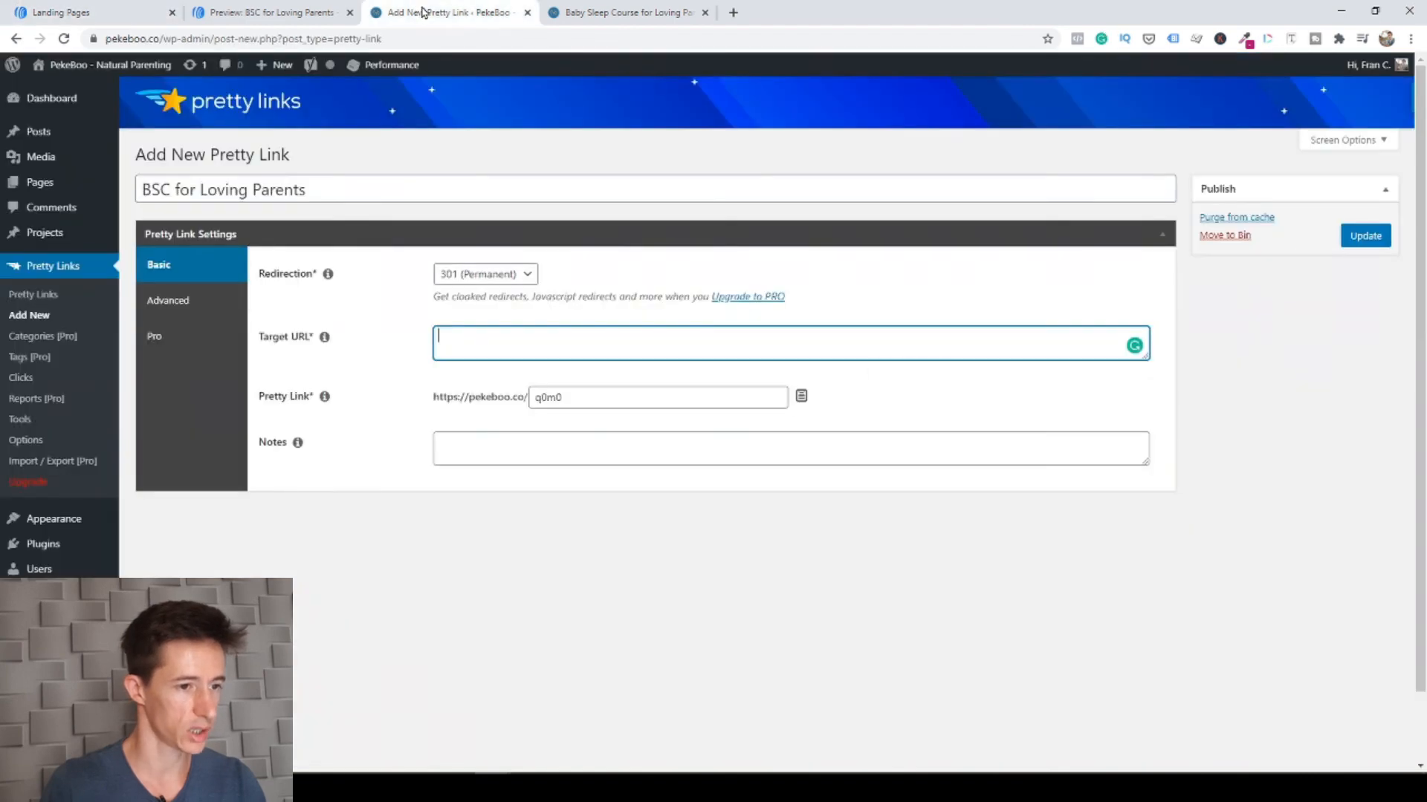
{"action": "right_click", "coordinate": [491, 341]}
{"action": "left_click", "coordinate": [541, 451]}
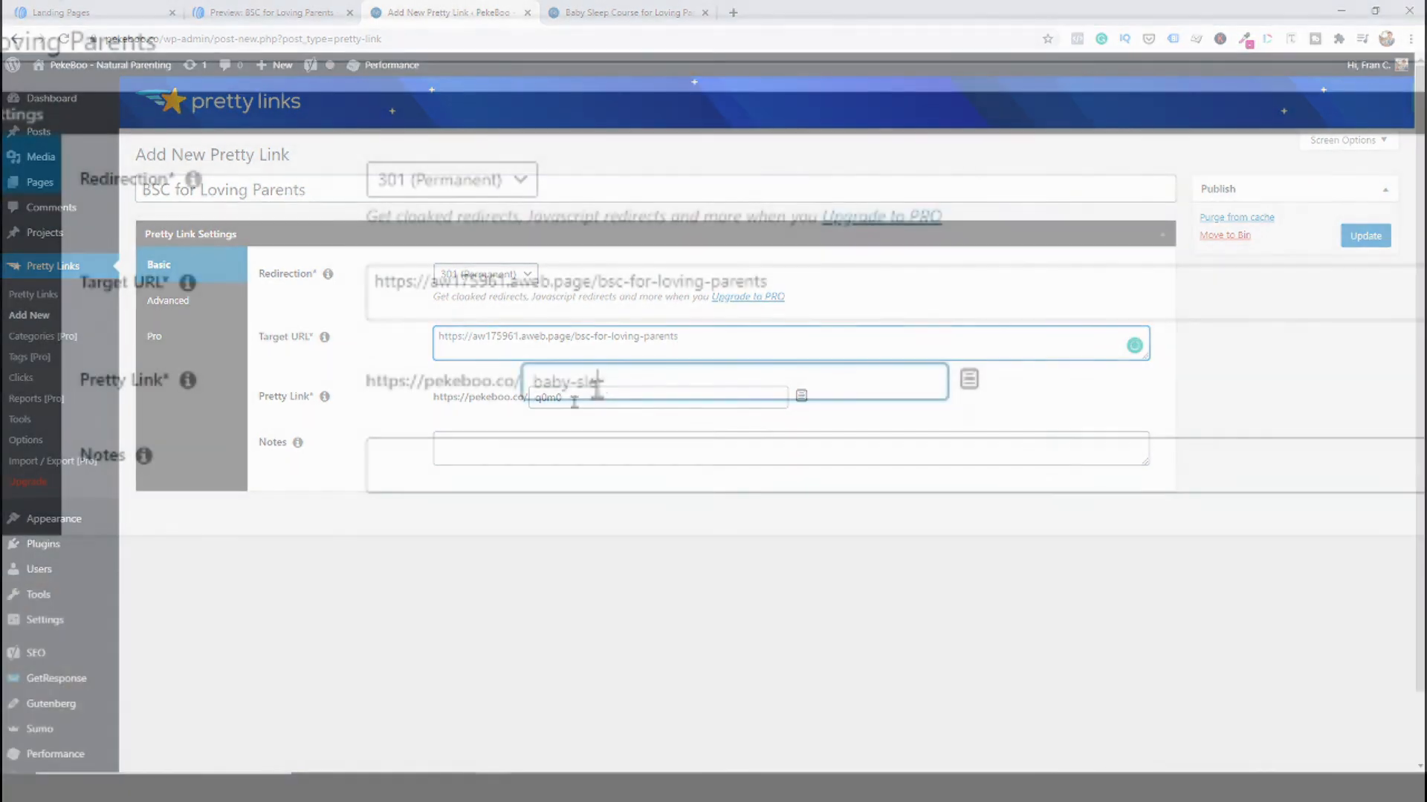
Set the pretty link's slug to baby-sleep and publish the link
{"action": "type", "text": "eep"}
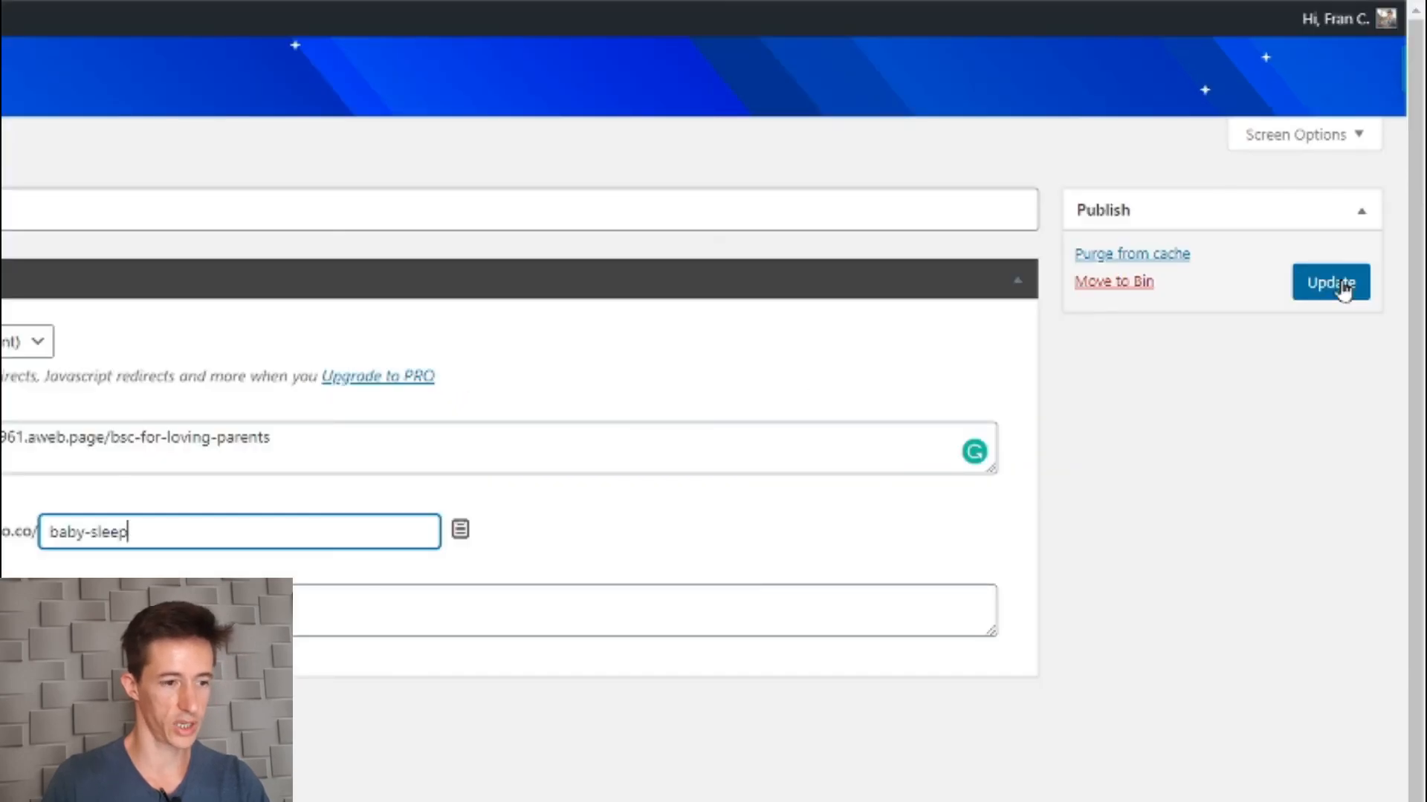
{"action": "left_click", "coordinate": [1344, 288]}
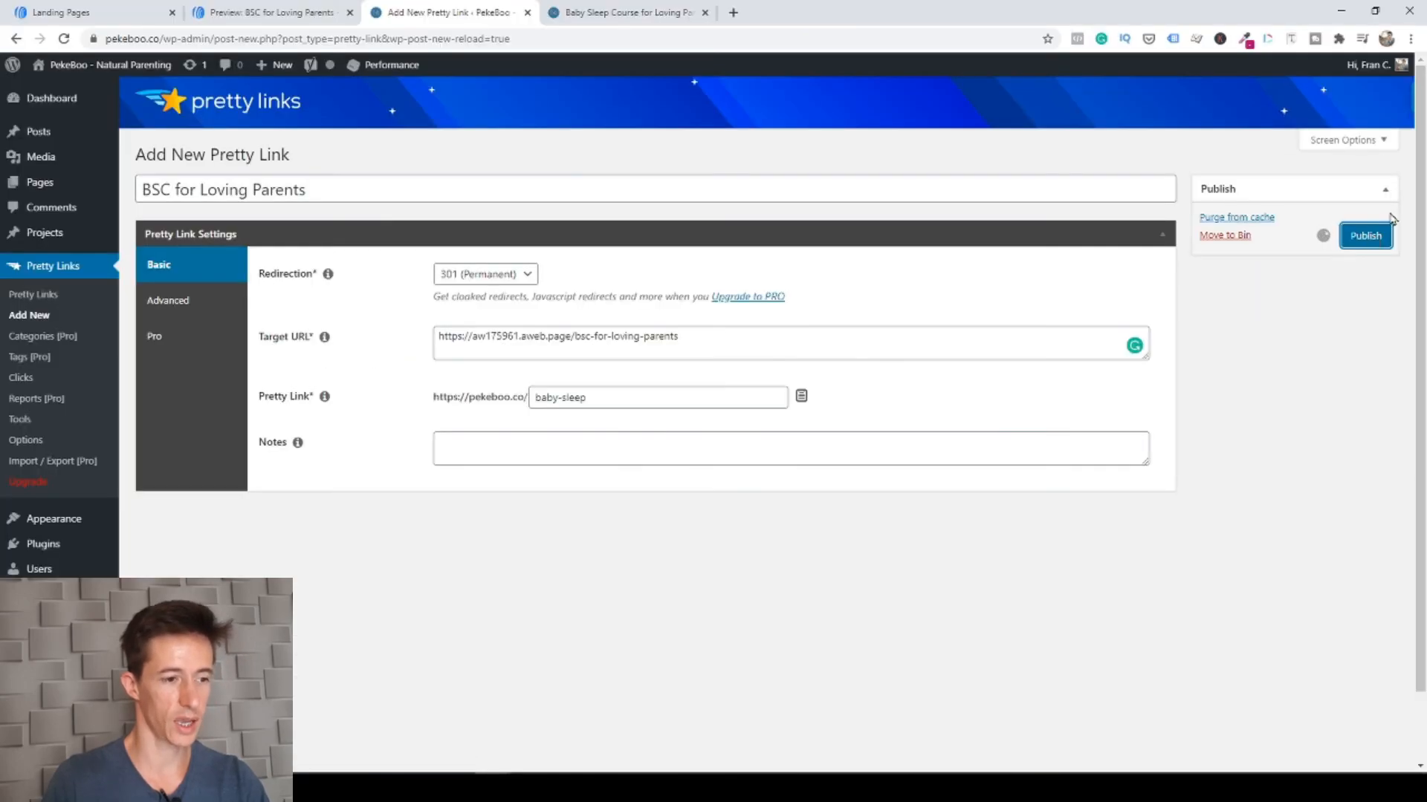
{"action": "left_click", "coordinate": [1367, 235]}
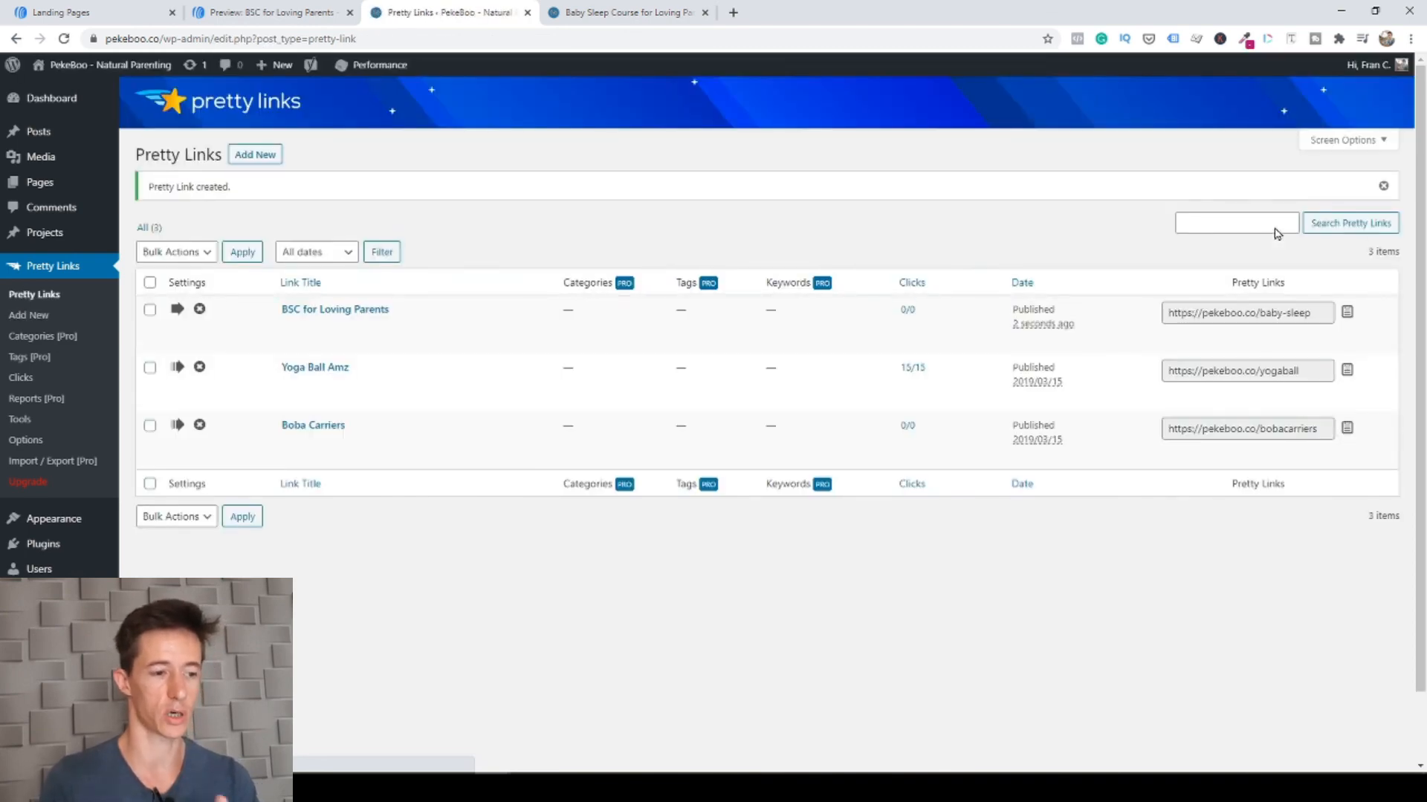
Copy the new pretty link pekeboo.co/baby-sleep and open it in a new browser tab to test it
{"action": "left_click", "coordinate": [1269, 314]}
{"action": "right_click", "coordinate": [1252, 312]}
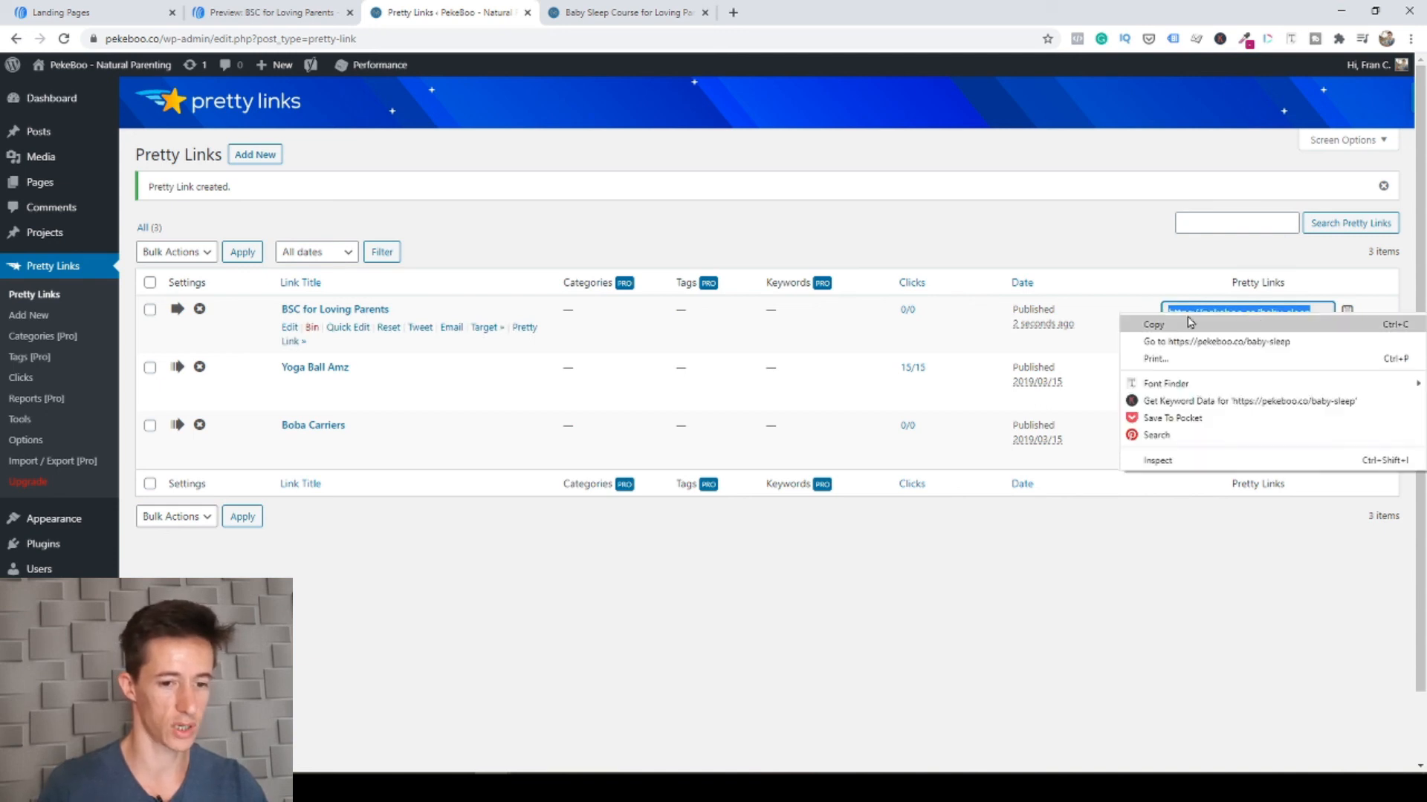
{"action": "left_click", "coordinate": [1158, 325]}
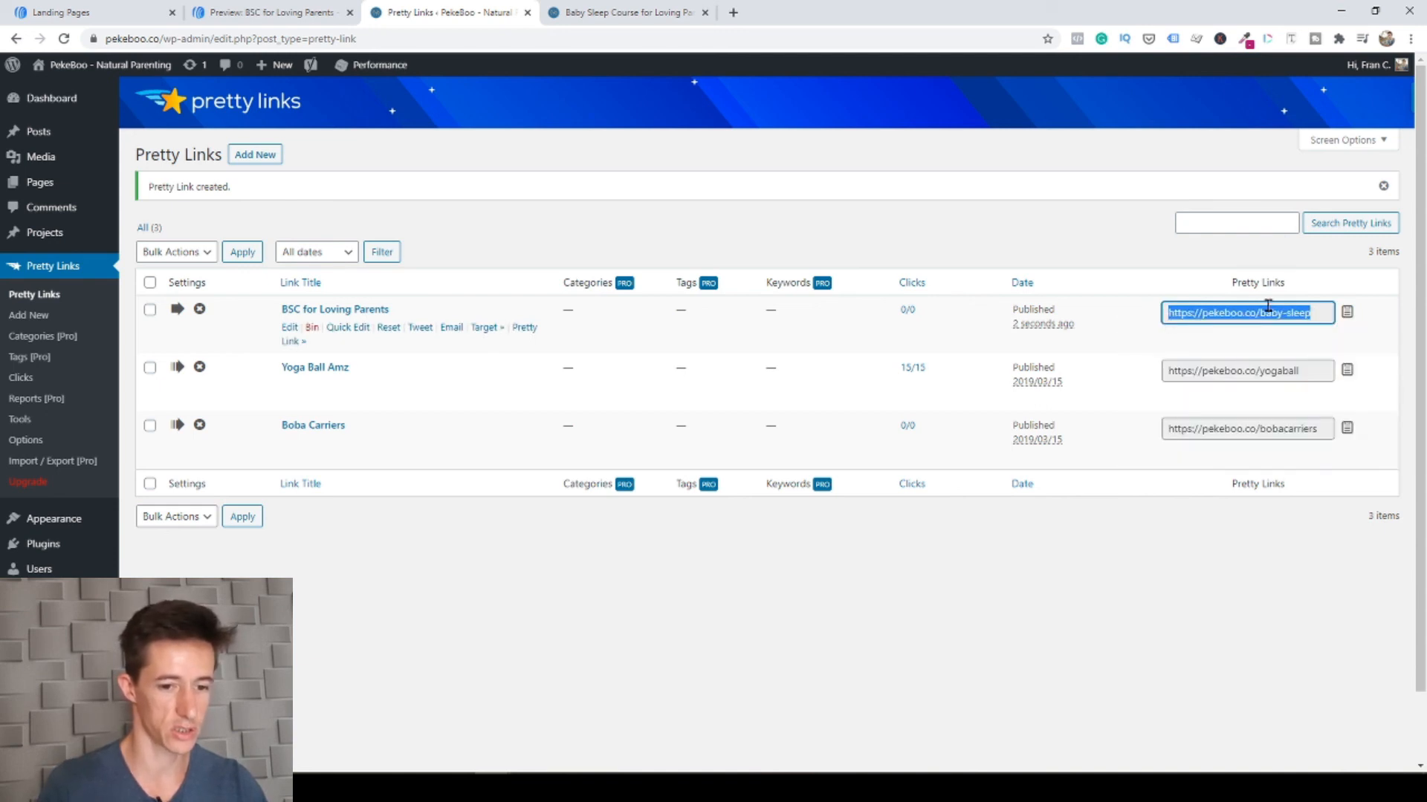
{"action": "left_click", "coordinate": [731, 13]}
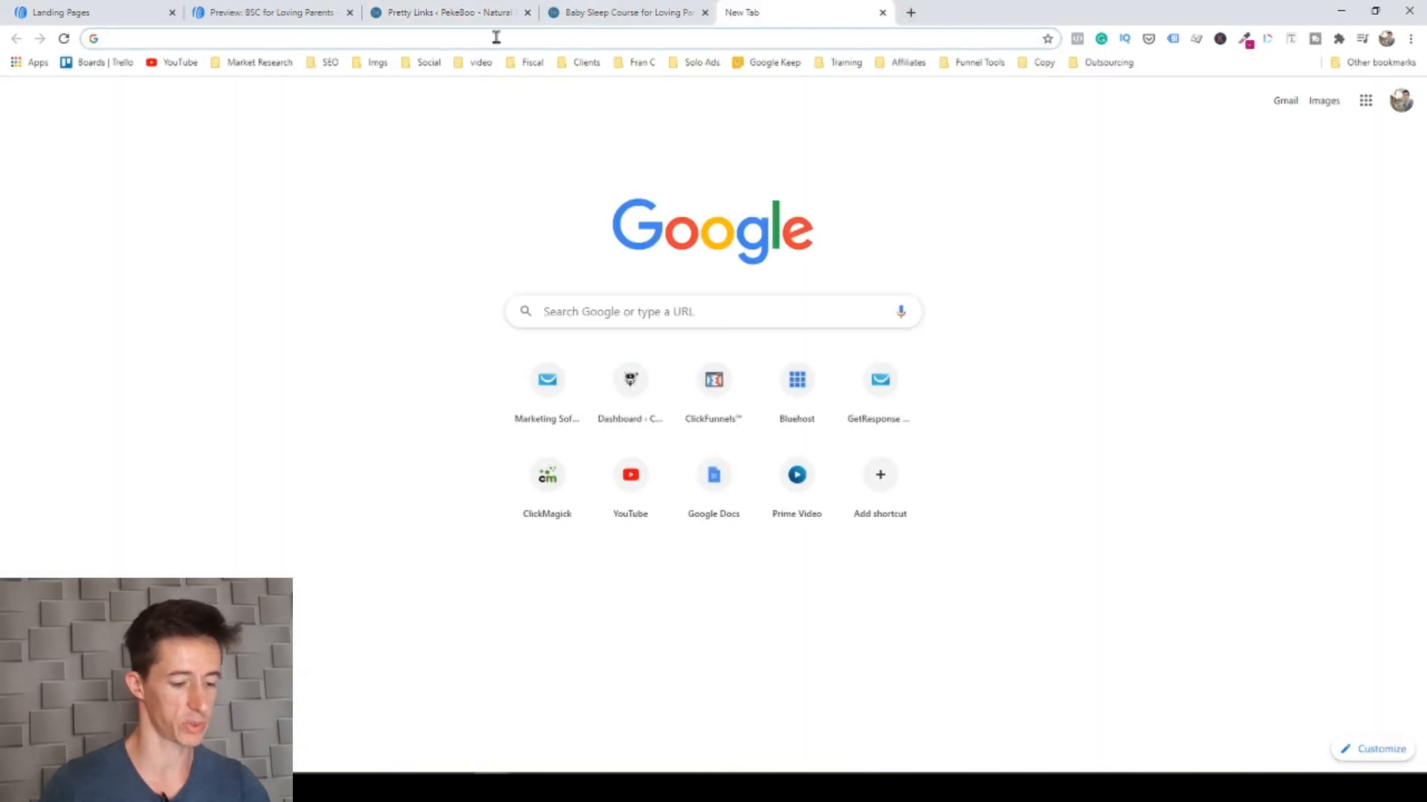
{"action": "right_click", "coordinate": [163, 36]}
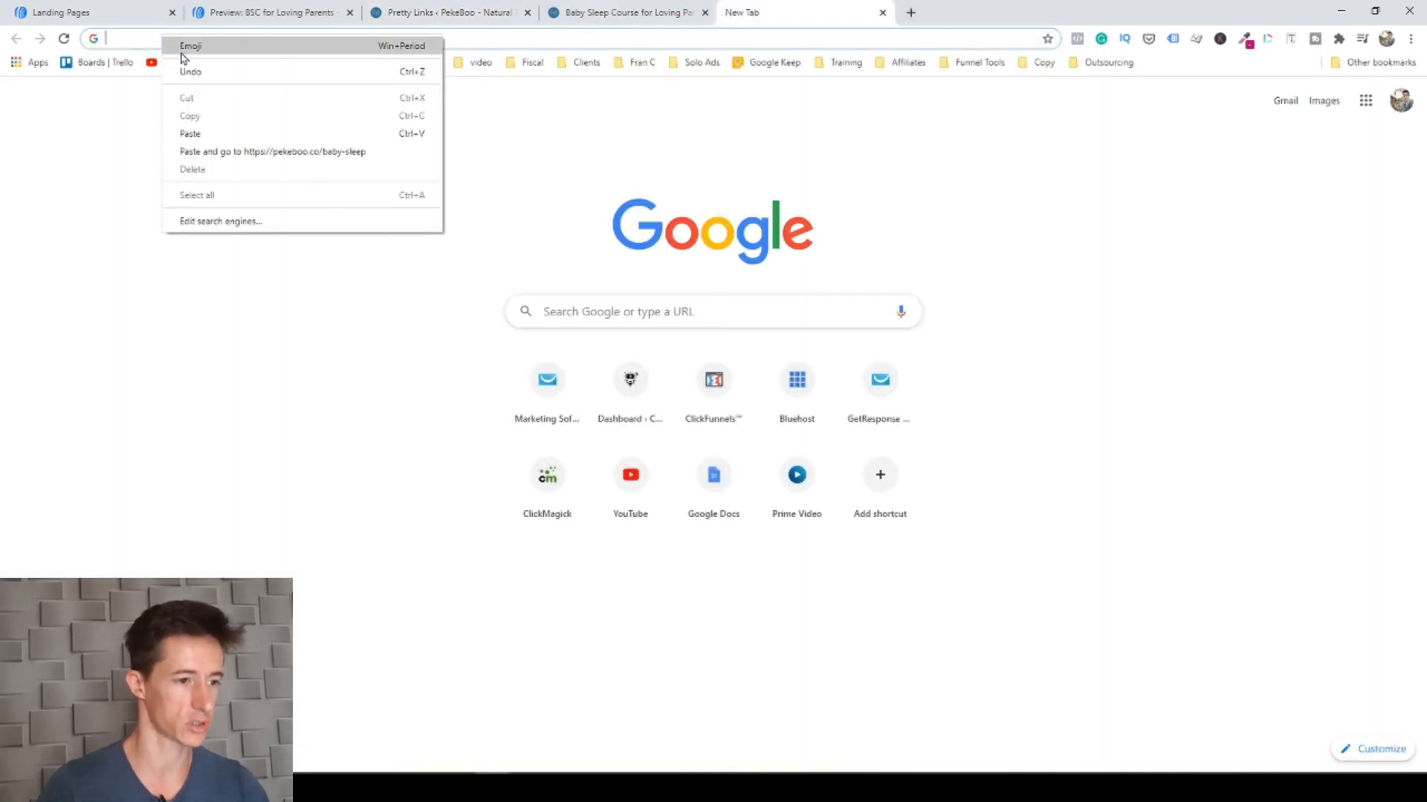
{"action": "left_click", "coordinate": [190, 133]}
{"action": "key", "text": "Return"}
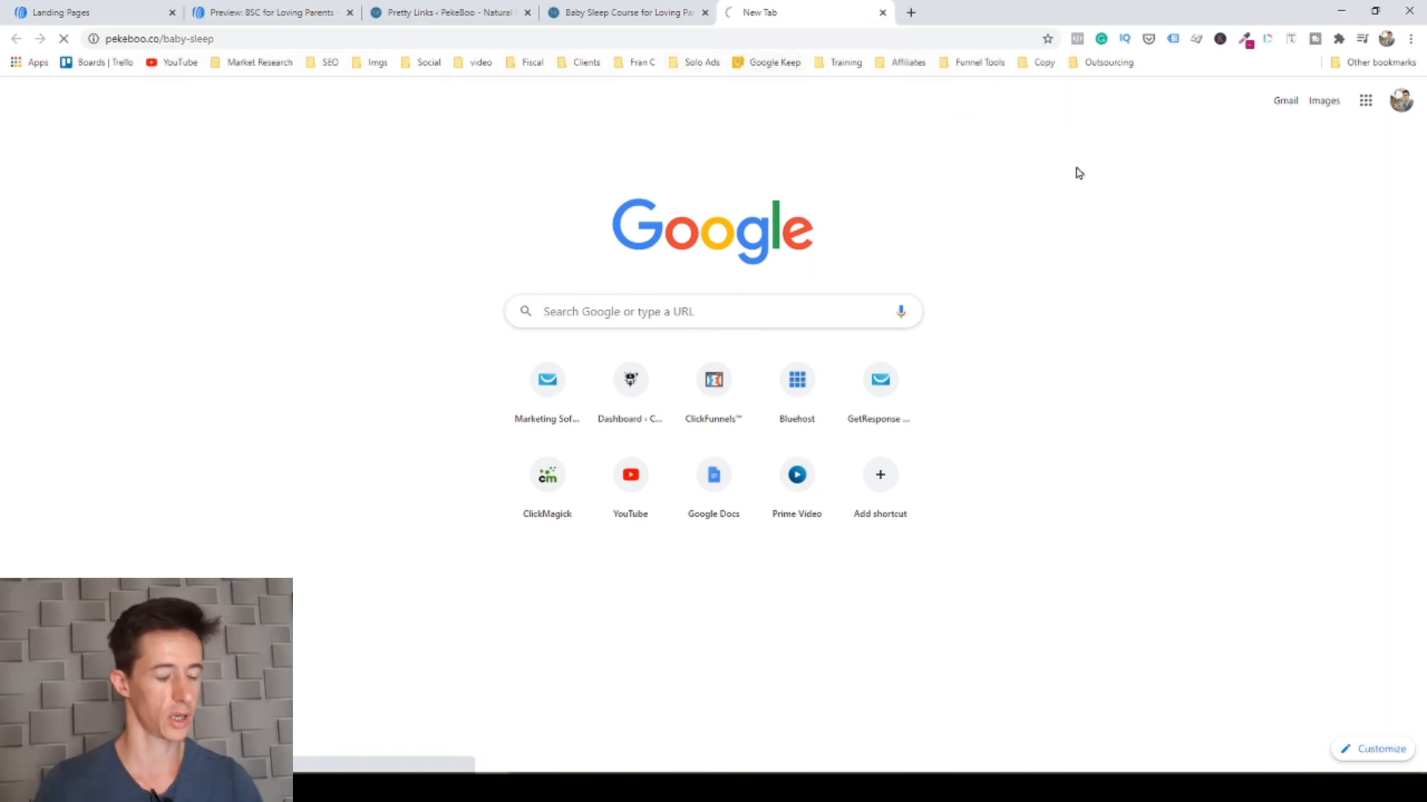